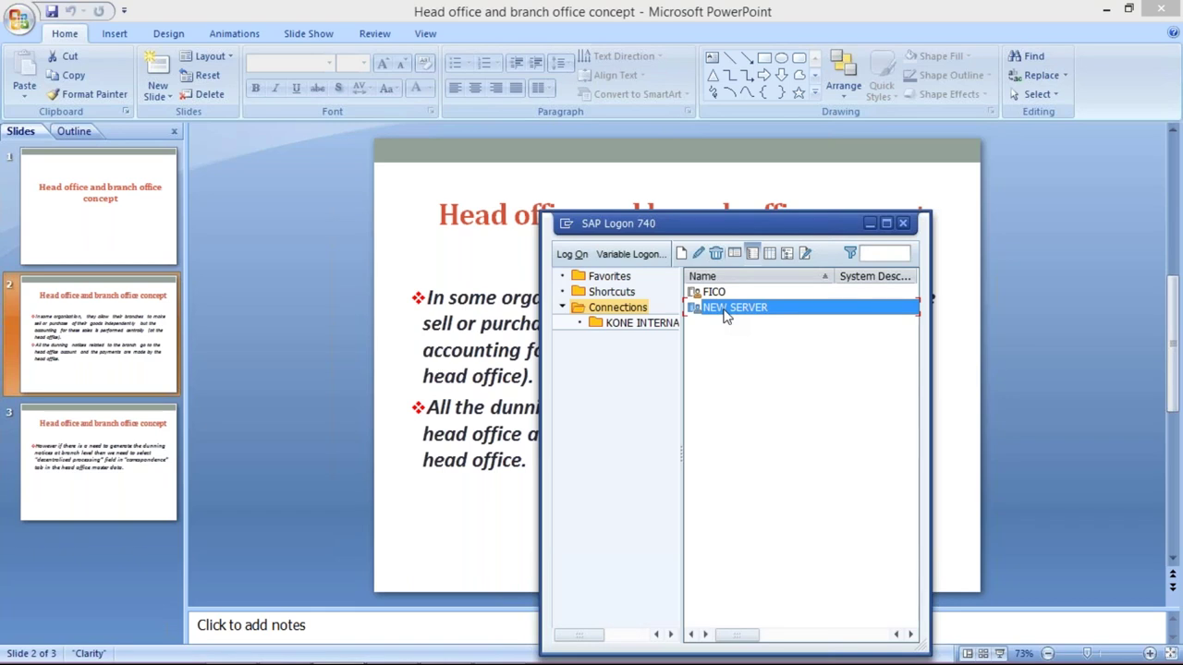
- Log on to the NEW SERVER connection as user sapuser, entering the account password
double_click(726, 308)
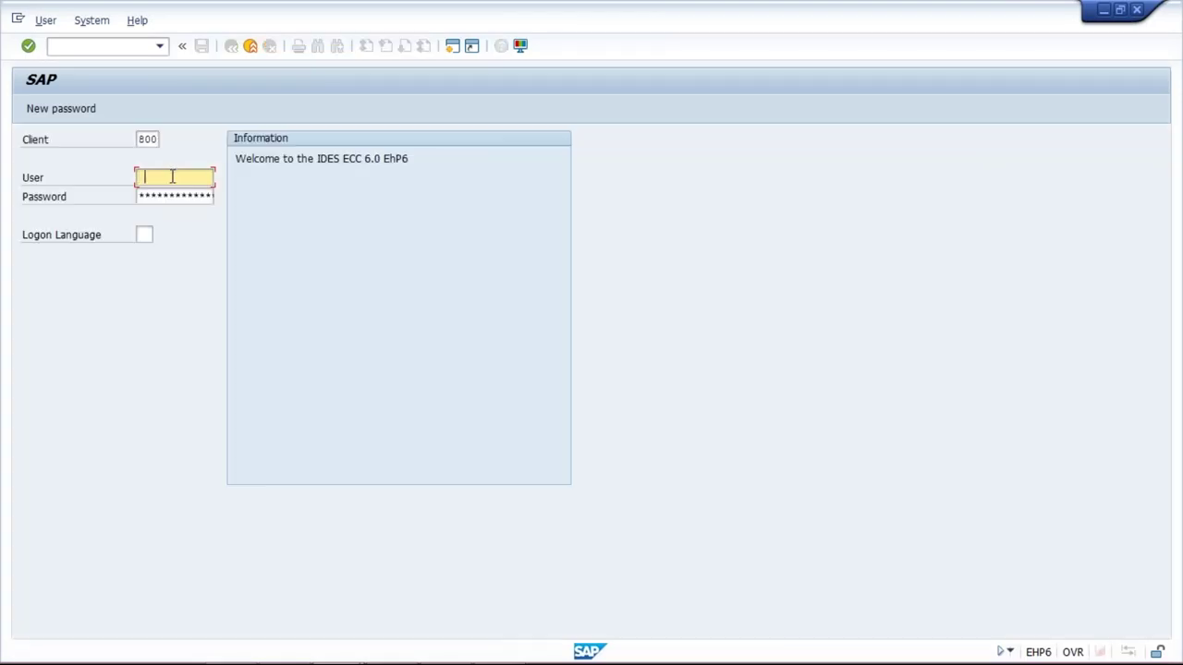
click(172, 176)
key(Down)
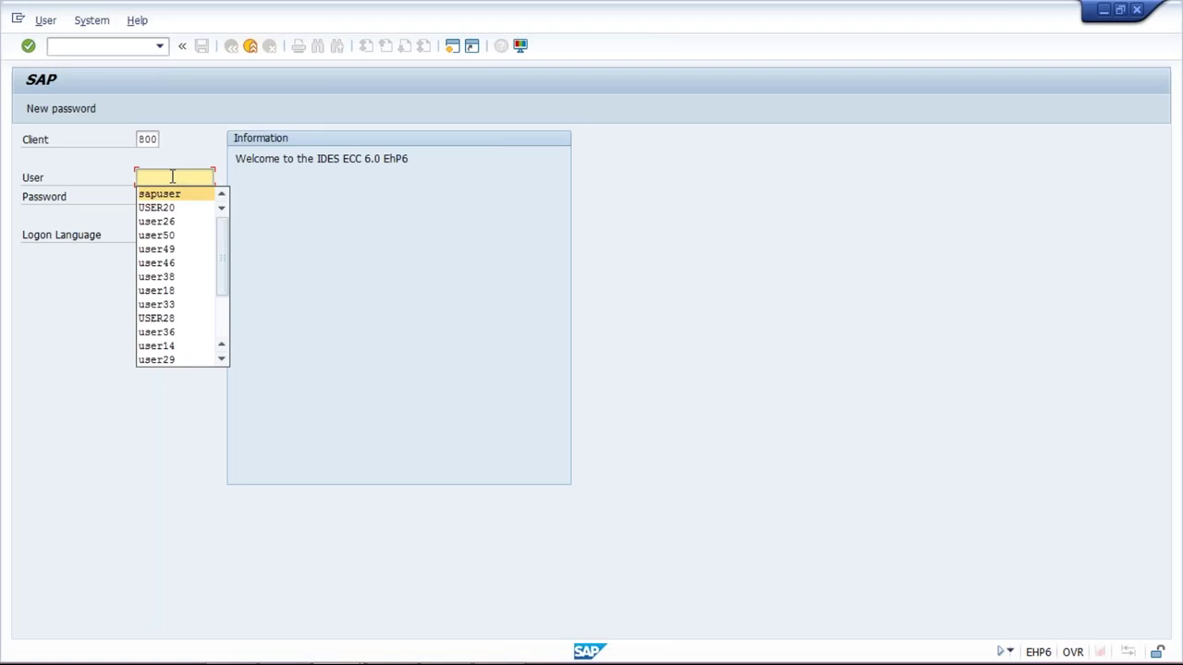
key(Return)
key(Tab)
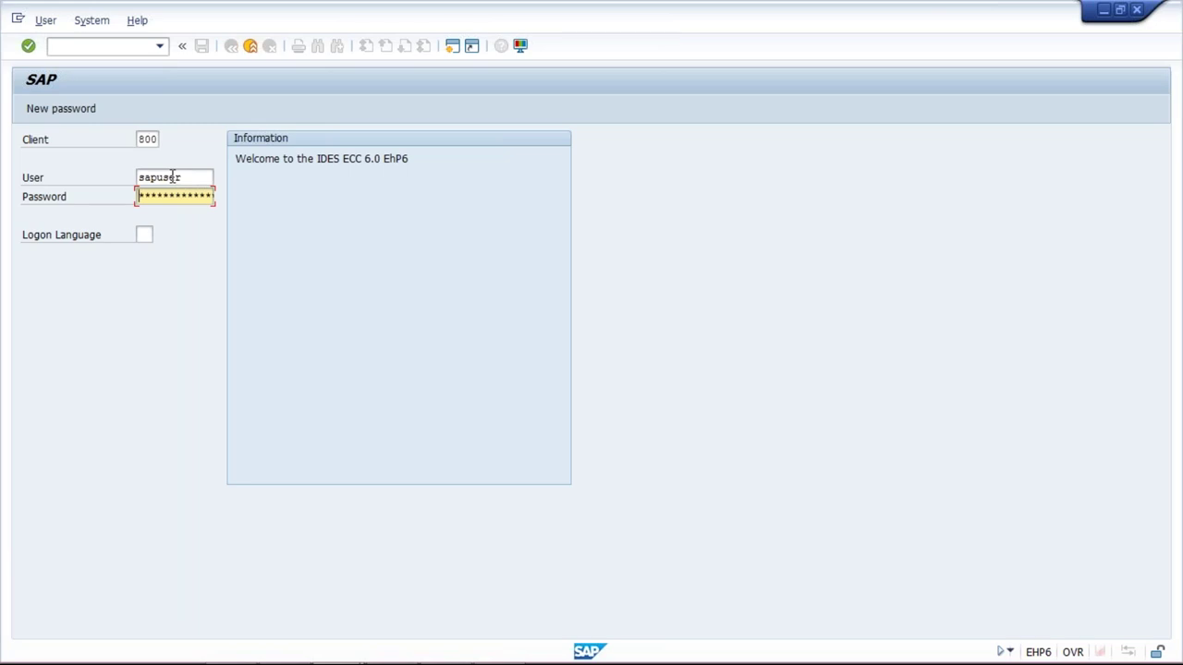
key(Right)
key(Right)
key(Right)
key(Right)
key(Right)
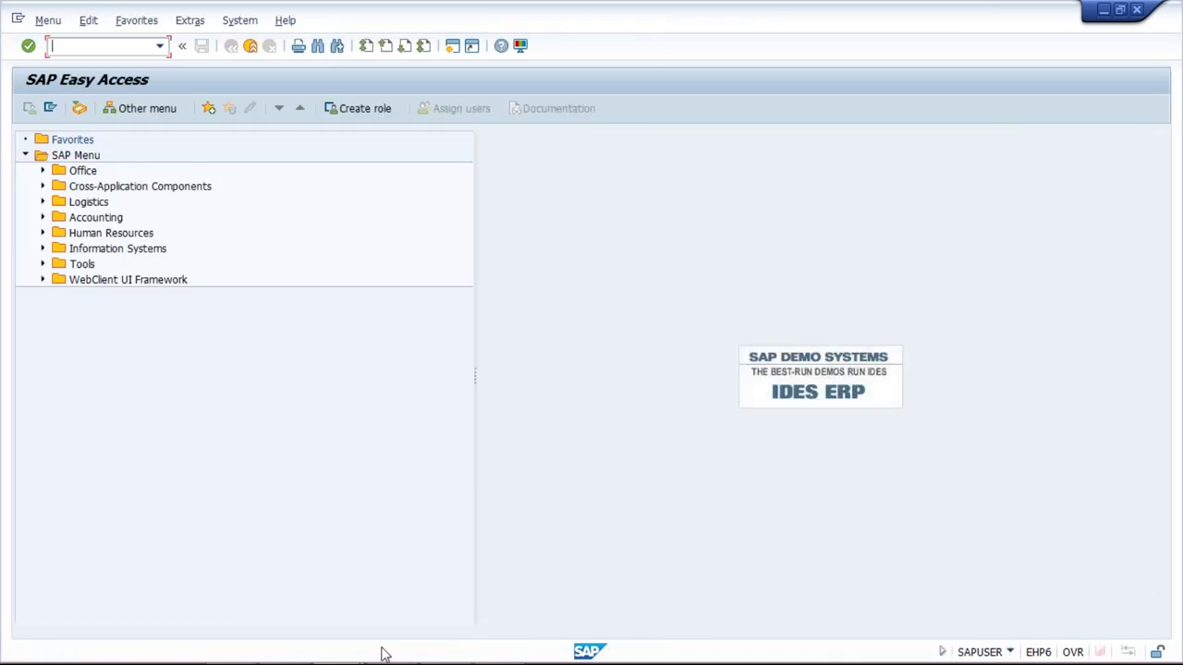
- Switch to the Class workbook in Excel and clear cells J7:L7
click(498, 647)
drag(555, 275, 730, 277)
key(Delete)
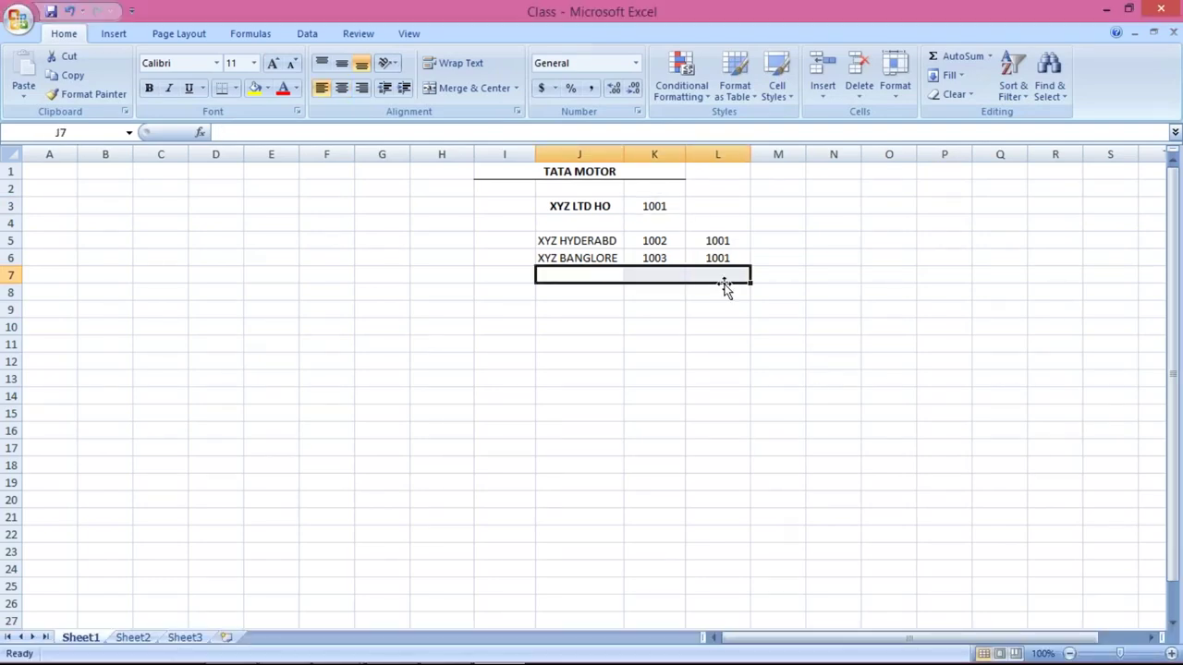
- Examine the XYZ LTD HO head office entry and the Hyderabad and Bangalore branch entries beneath it in the worksheet
click(558, 208)
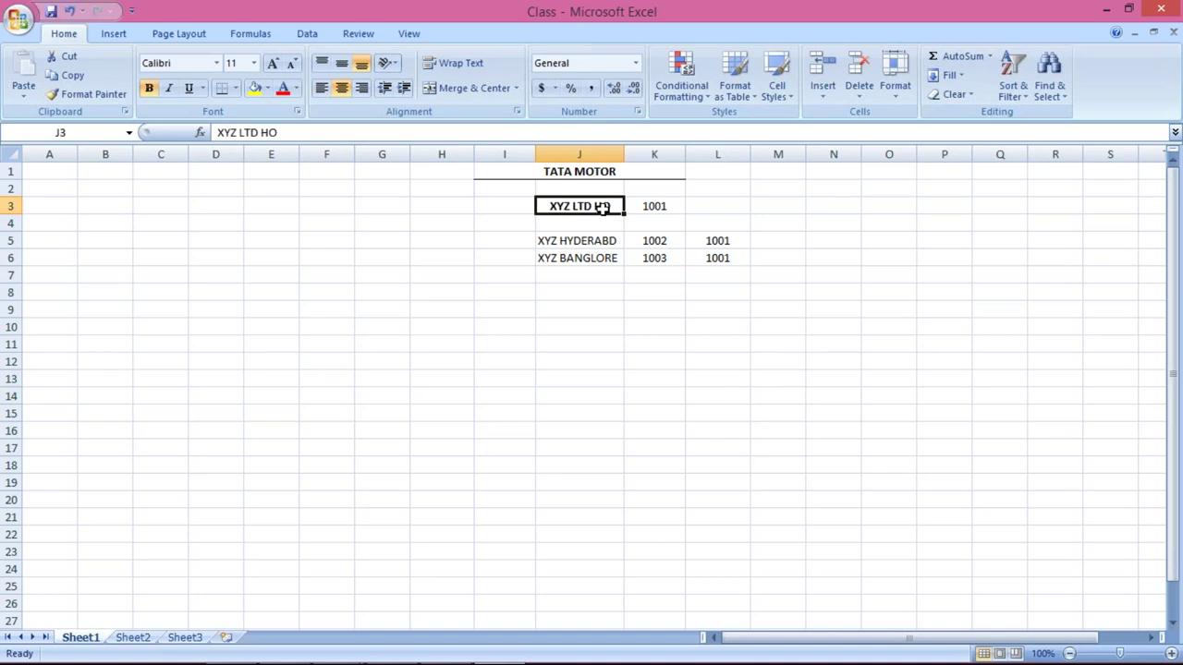
click(578, 269)
click(587, 241)
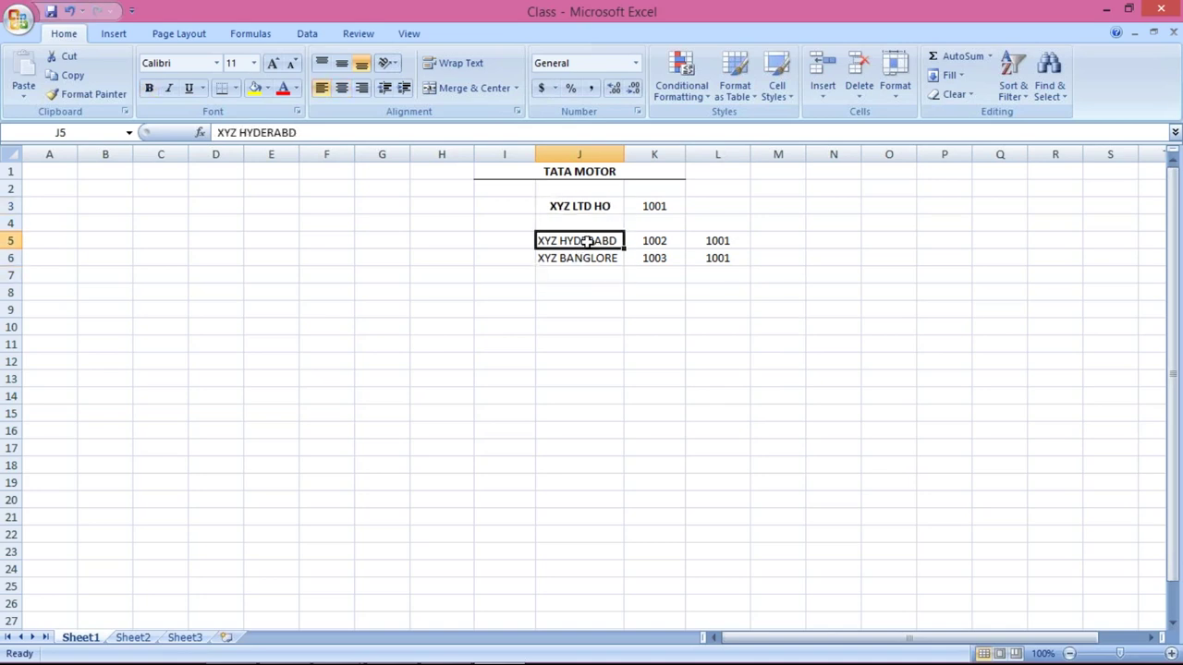
click(580, 205)
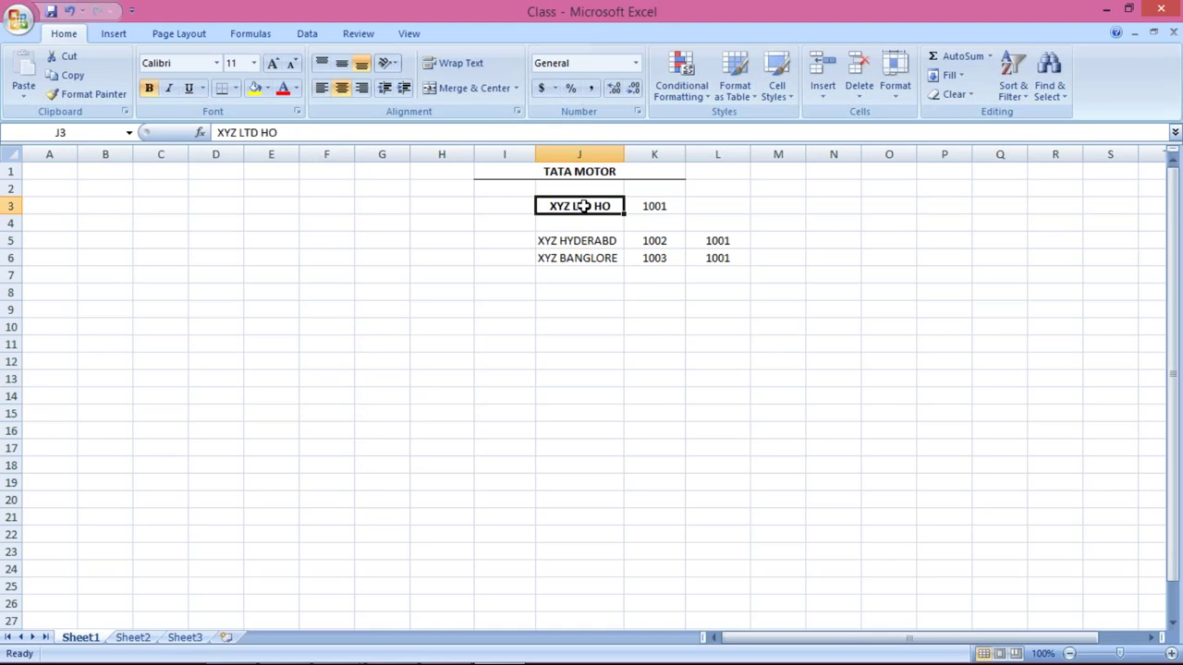
click(586, 241)
click(589, 260)
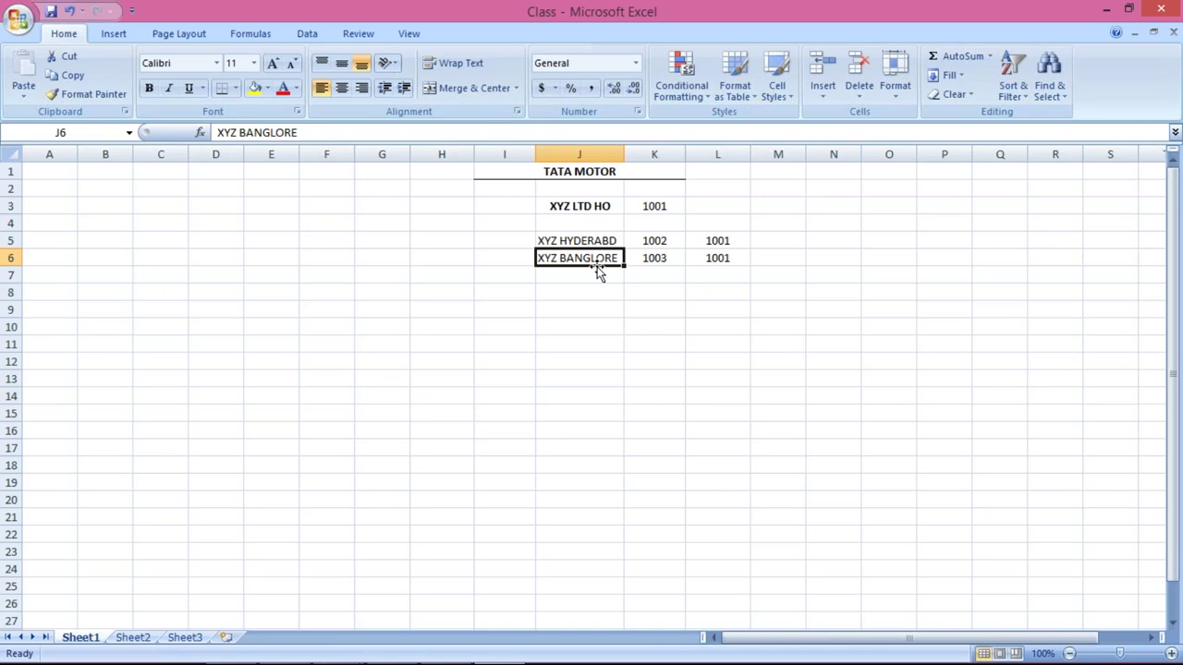
click(612, 242)
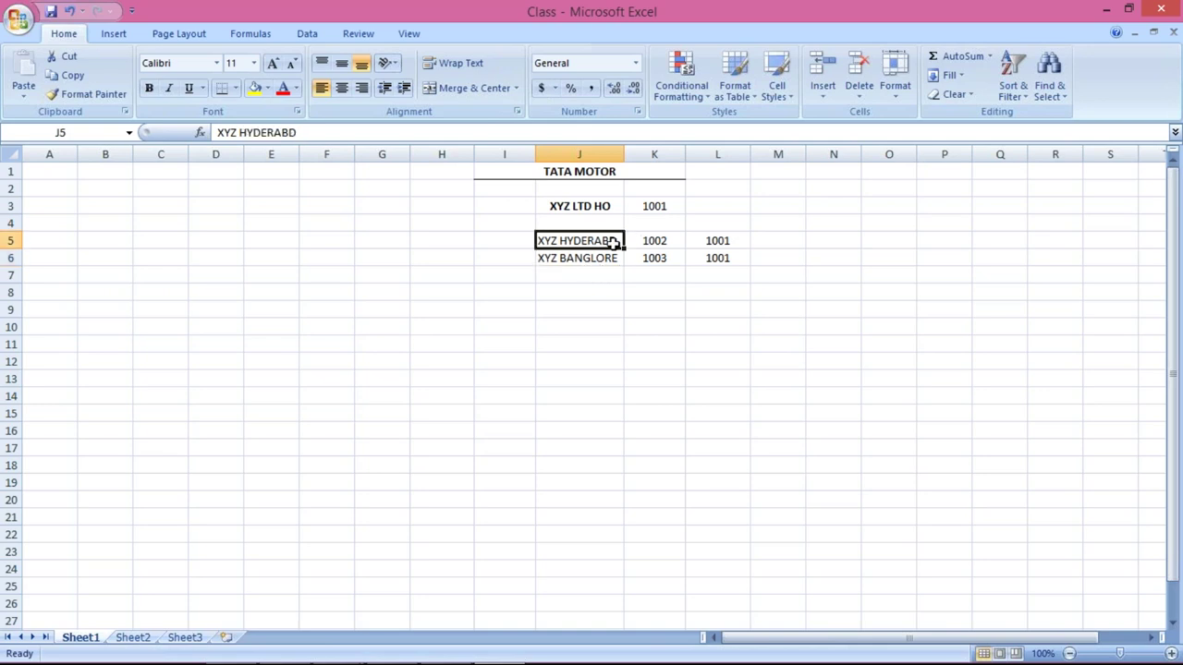
click(599, 262)
click(592, 239)
click(592, 259)
click(591, 238)
click(584, 209)
mouse_move(334, 647)
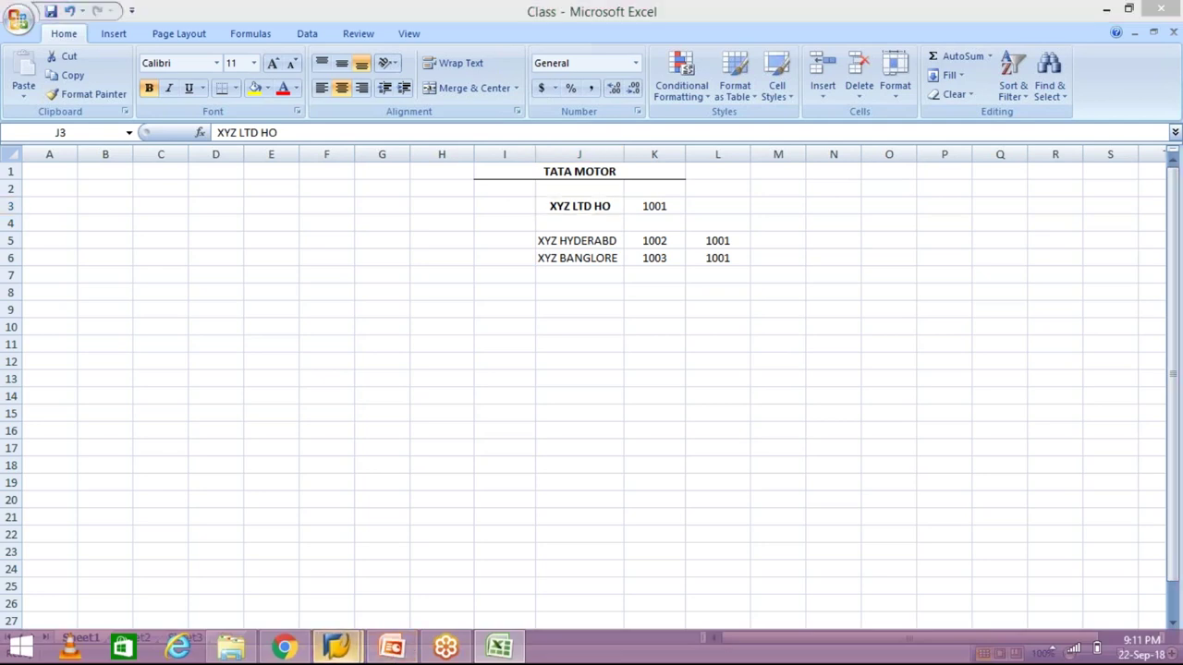
click(409, 581)
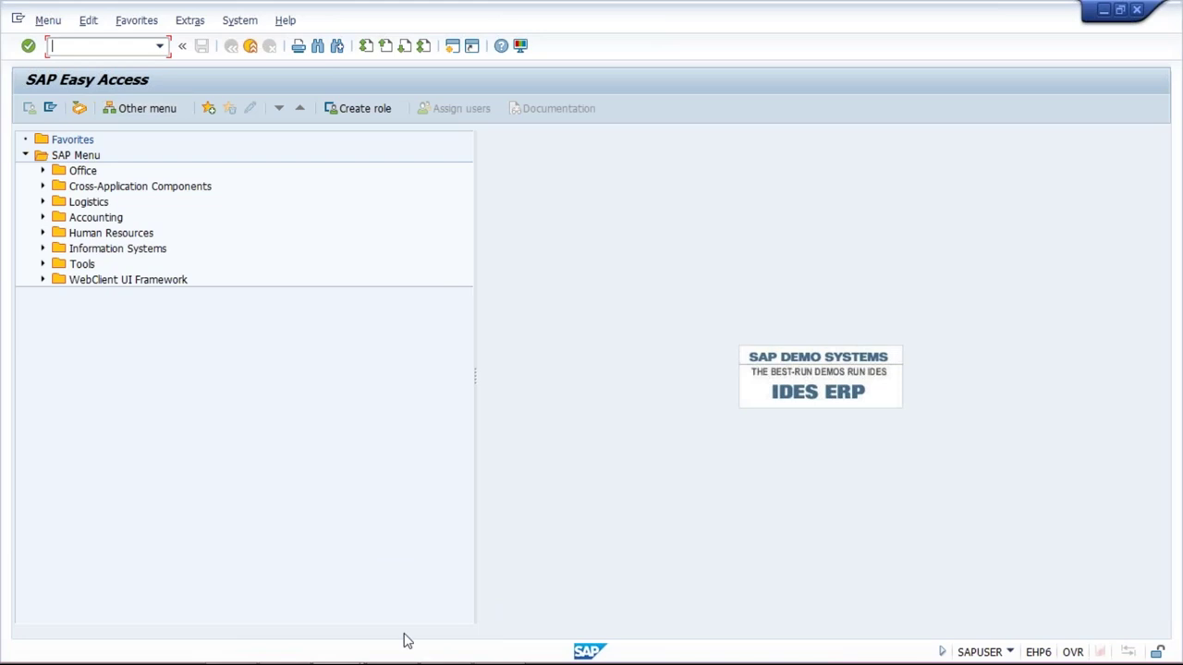
mouse_move(506, 648)
click(506, 649)
drag(577, 202, 602, 255)
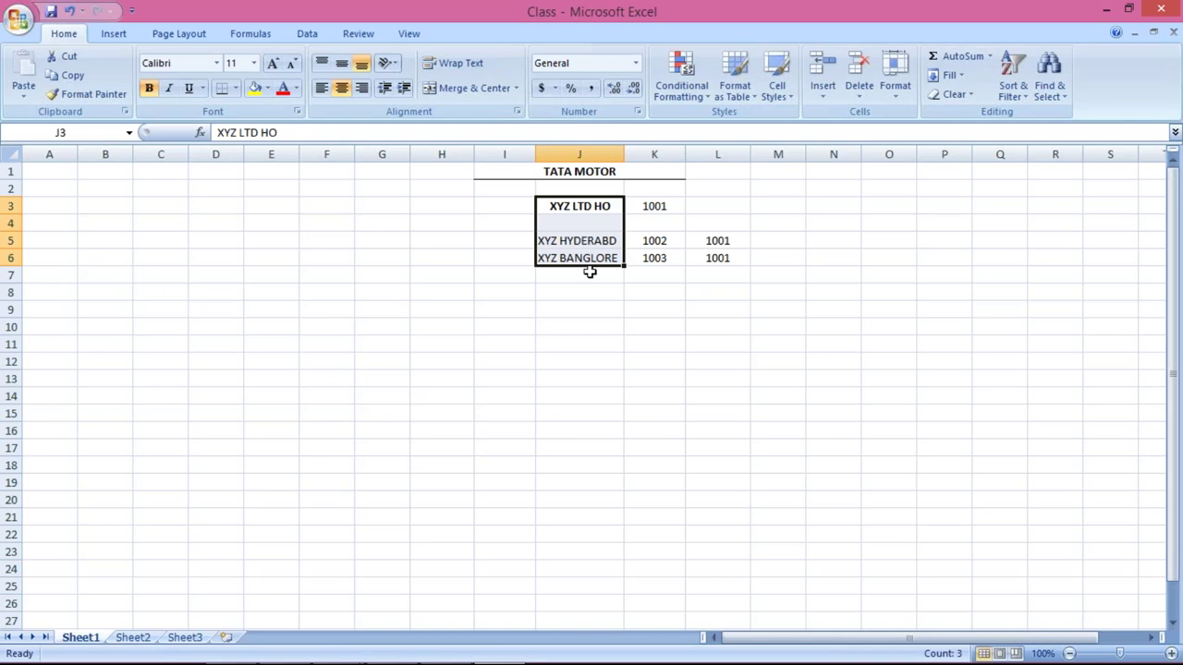
click(582, 204)
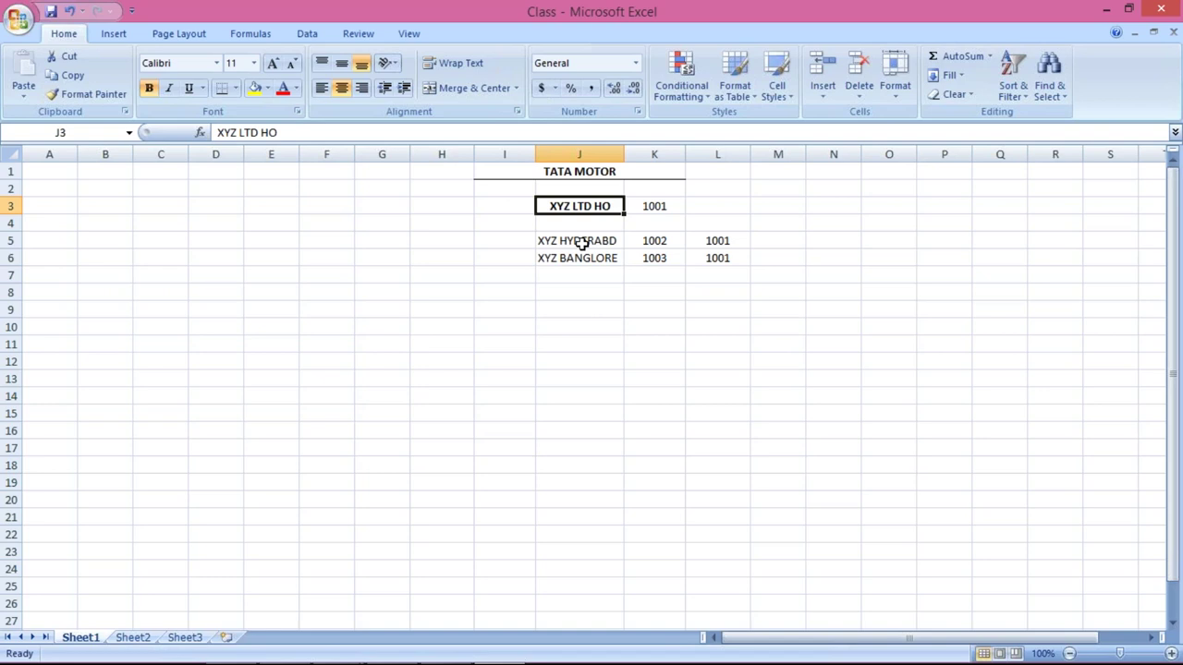
click(592, 243)
click(585, 256)
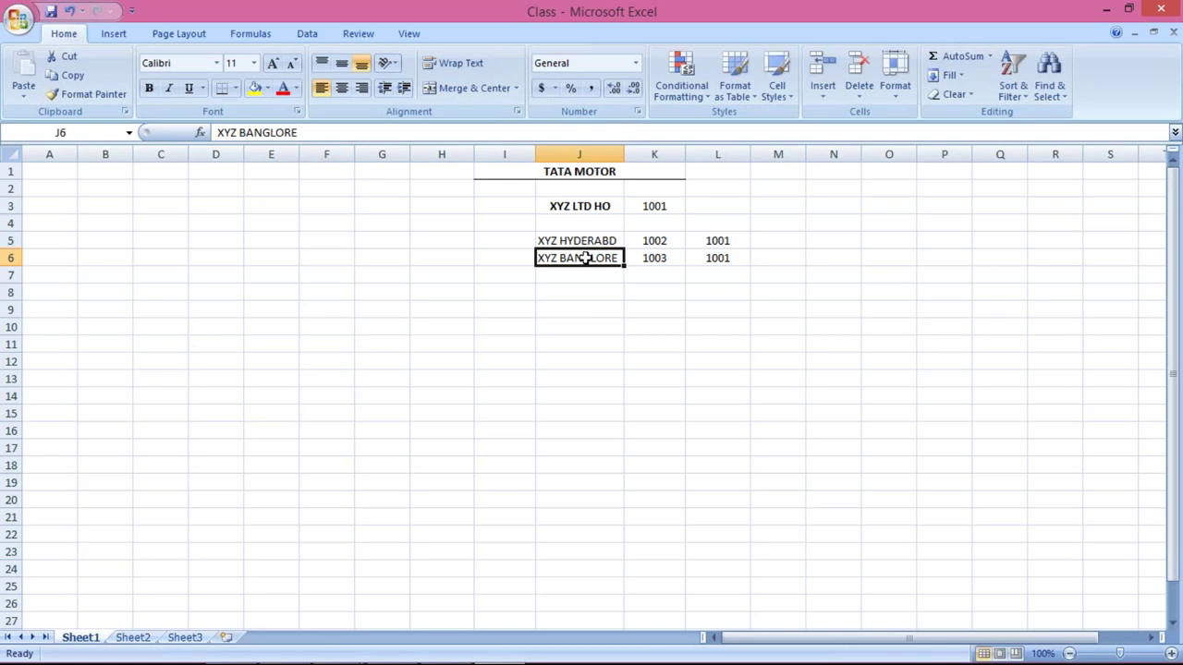
- Switch to the SAP window and open central customer creation with transaction xd01
mouse_move(342, 651)
click(404, 586)
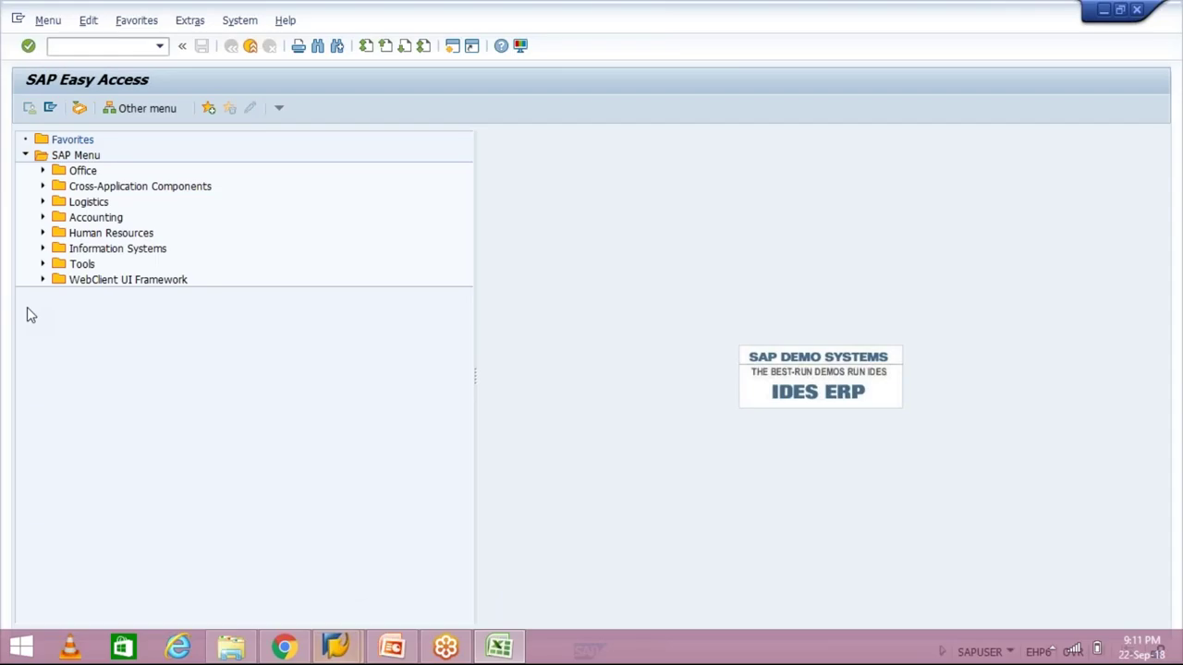
text(xd01)
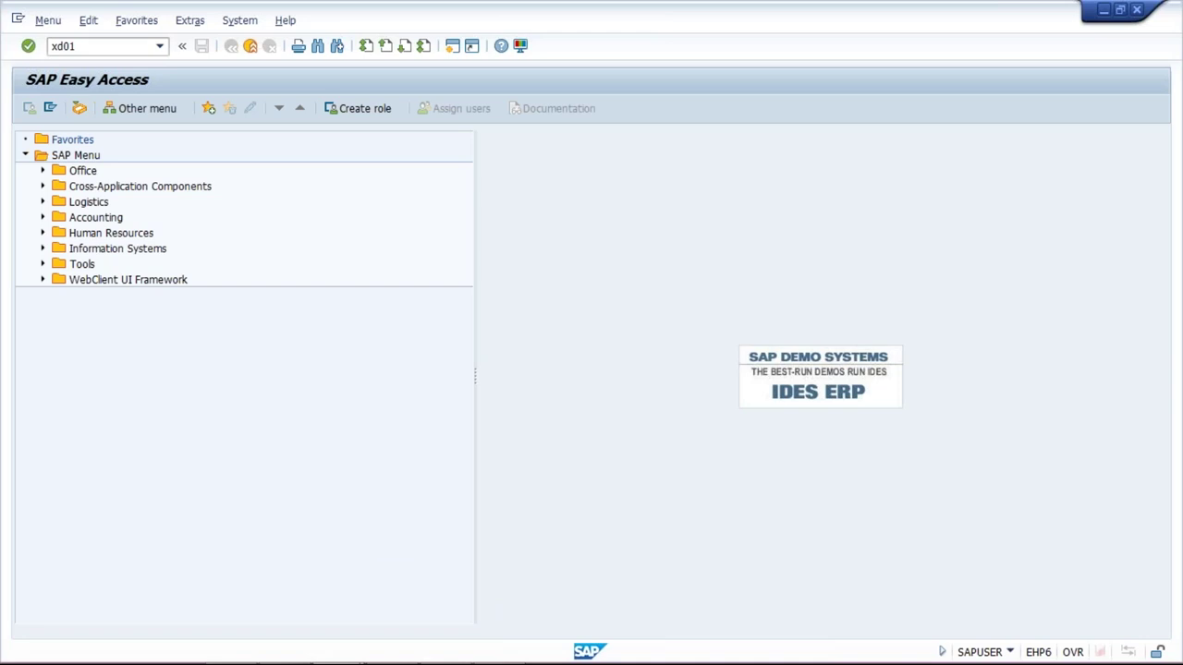
key(Return)
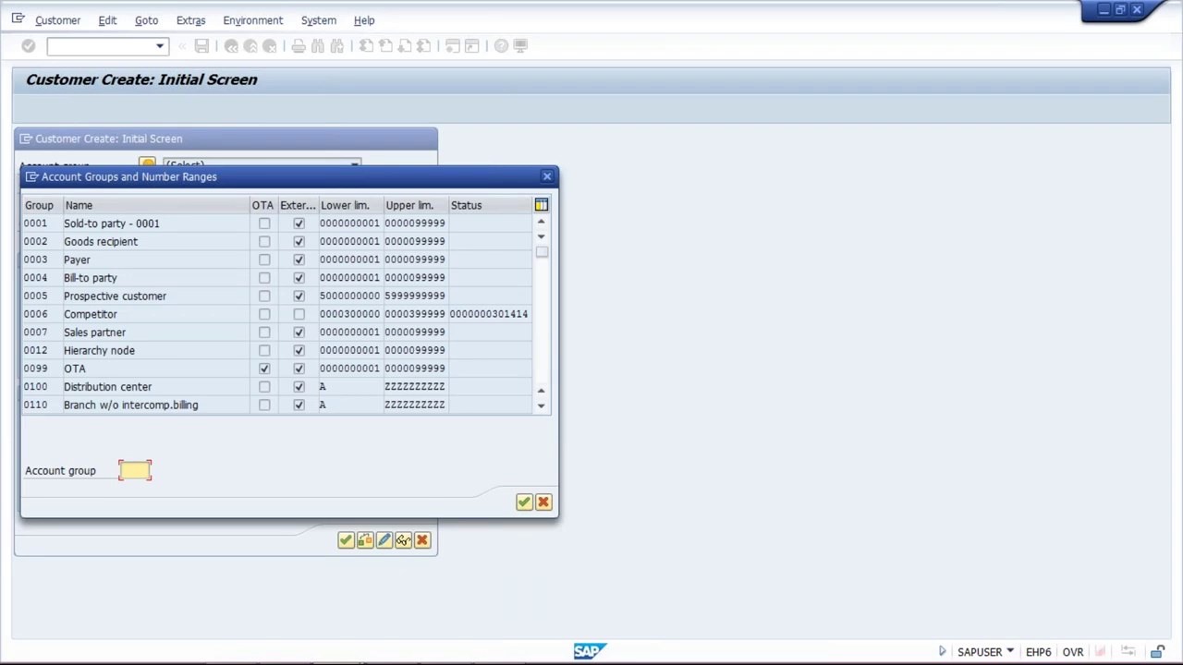
- Start a customer record with account group CUSTOMER ACT GROUP TM and company code TM10
scroll(277, 314, down, 10)
double_click(198, 224)
click(176, 223)
text(TM)
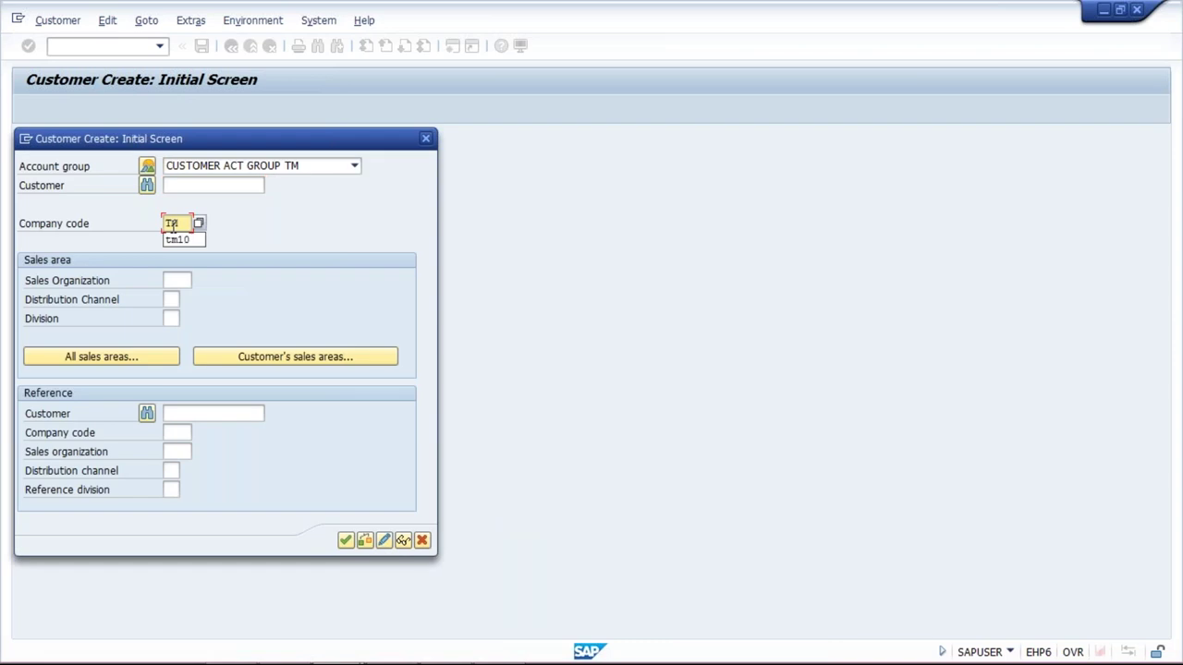
key(Return)
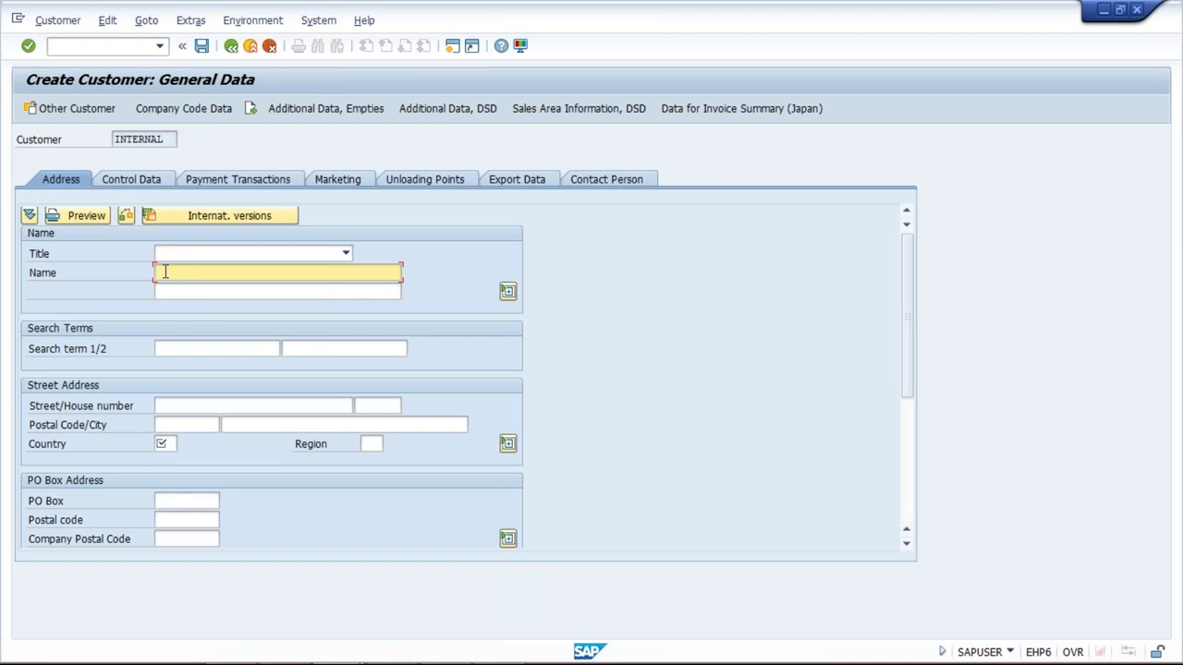
- Set the customer's name to XYZ LTD (TM10) HO and the country to IN
text(XY)
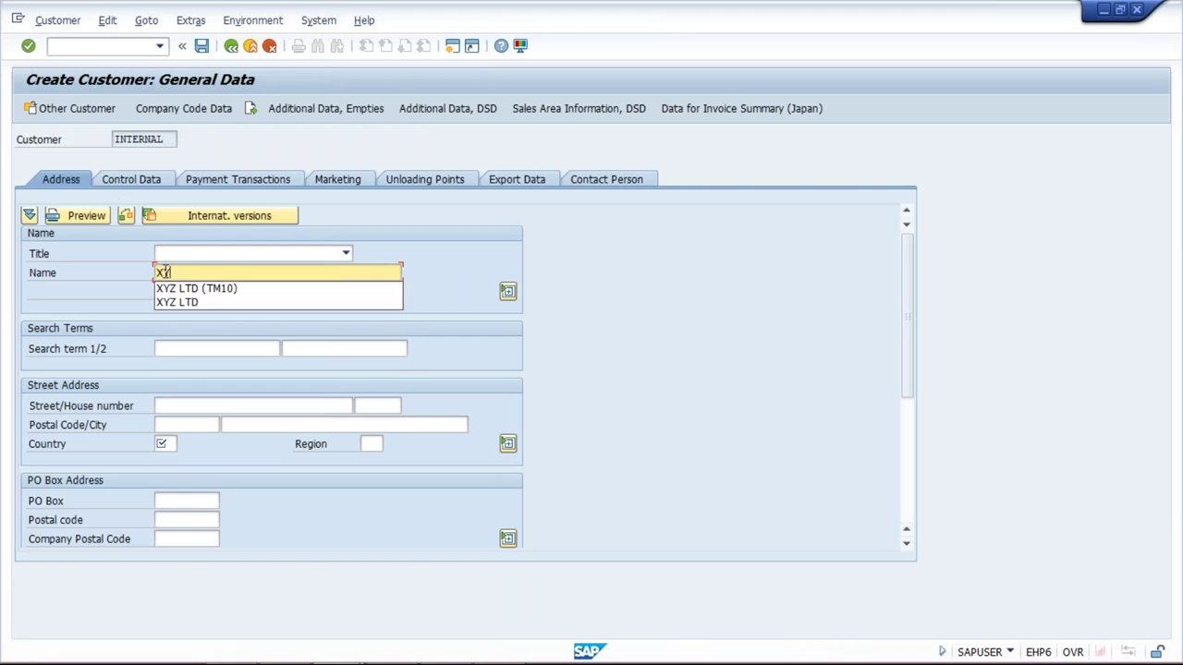
text(Z)
key(Down)
key(Return)
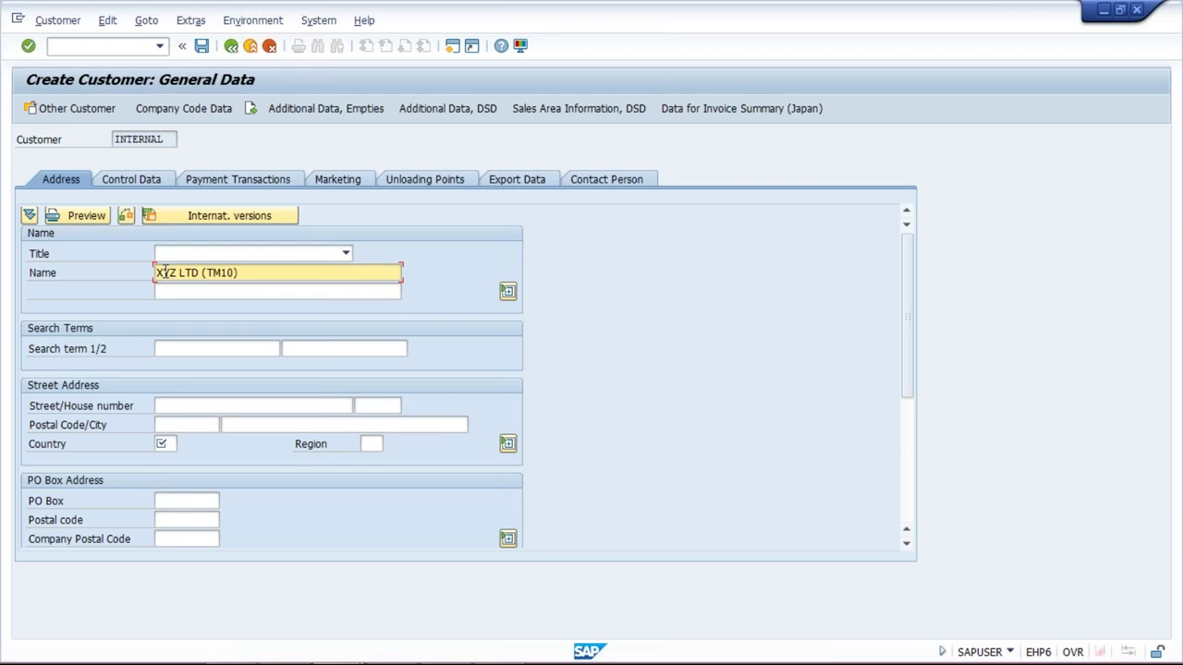
text(HO)
click(172, 444)
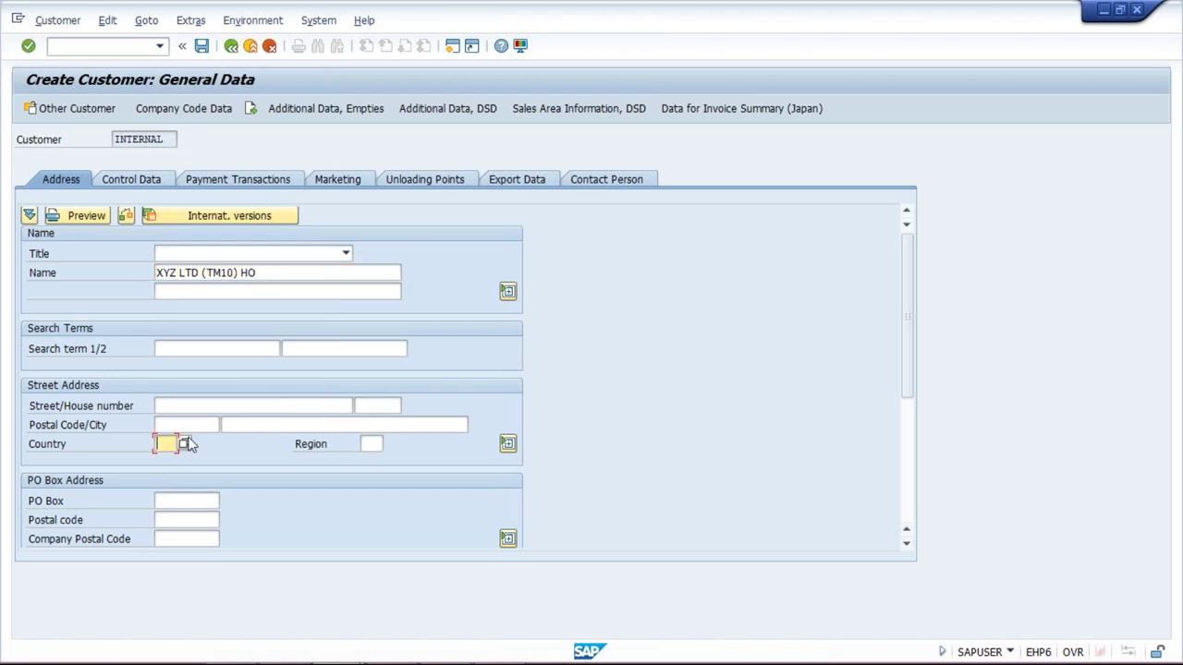
text(IN)
- Set the reconciliation account to 1001 in the customer's company code data, leaving the head office blank
click(192, 109)
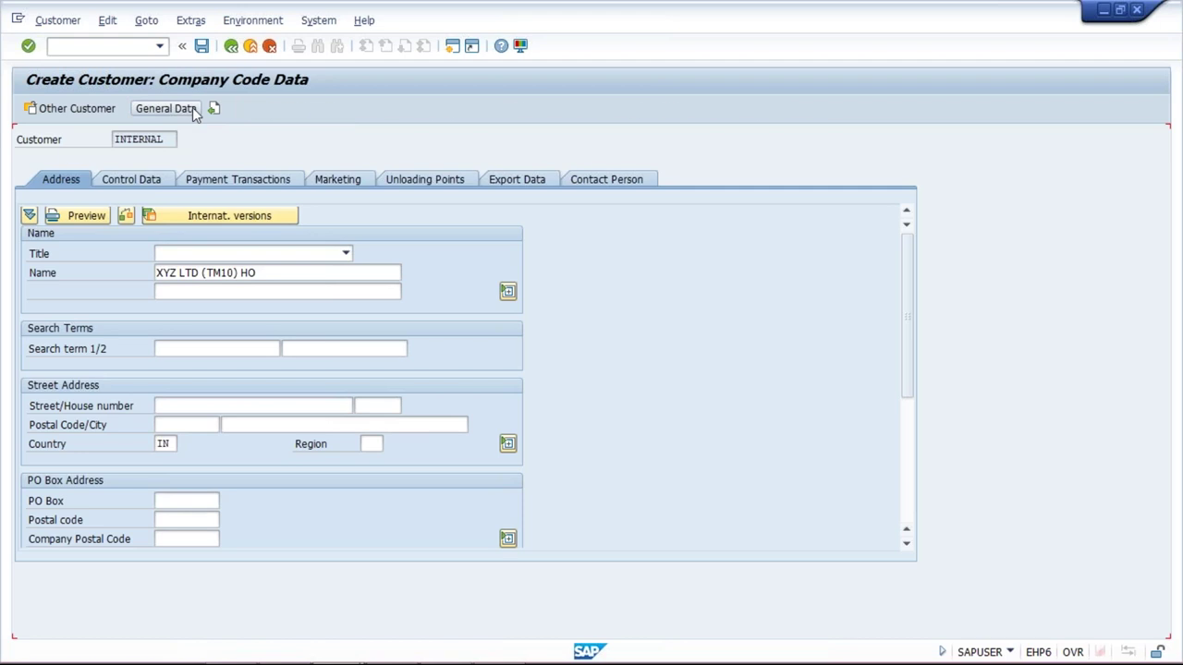
text(1001)
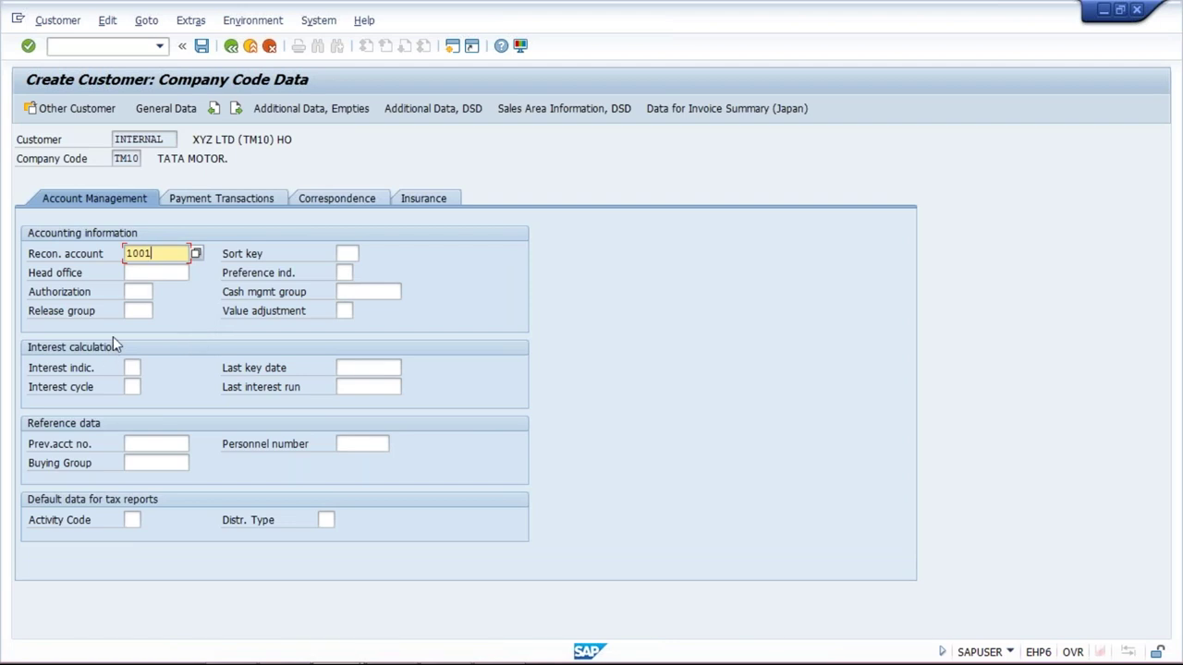
click(144, 272)
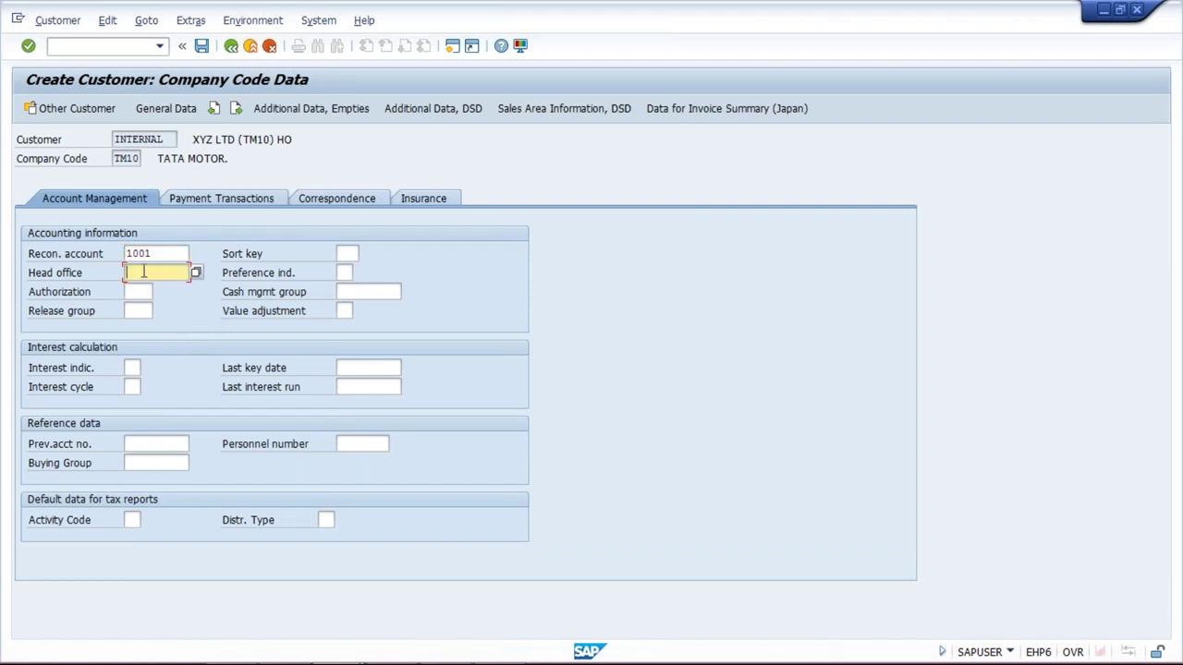
click(158, 138)
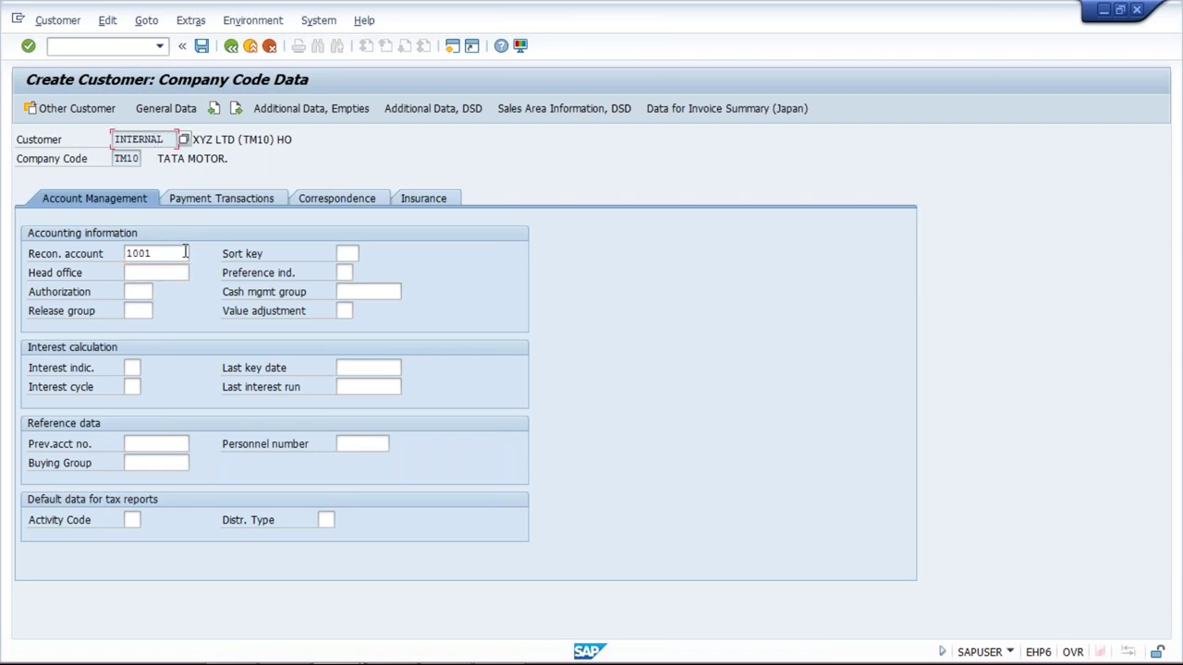
click(183, 253)
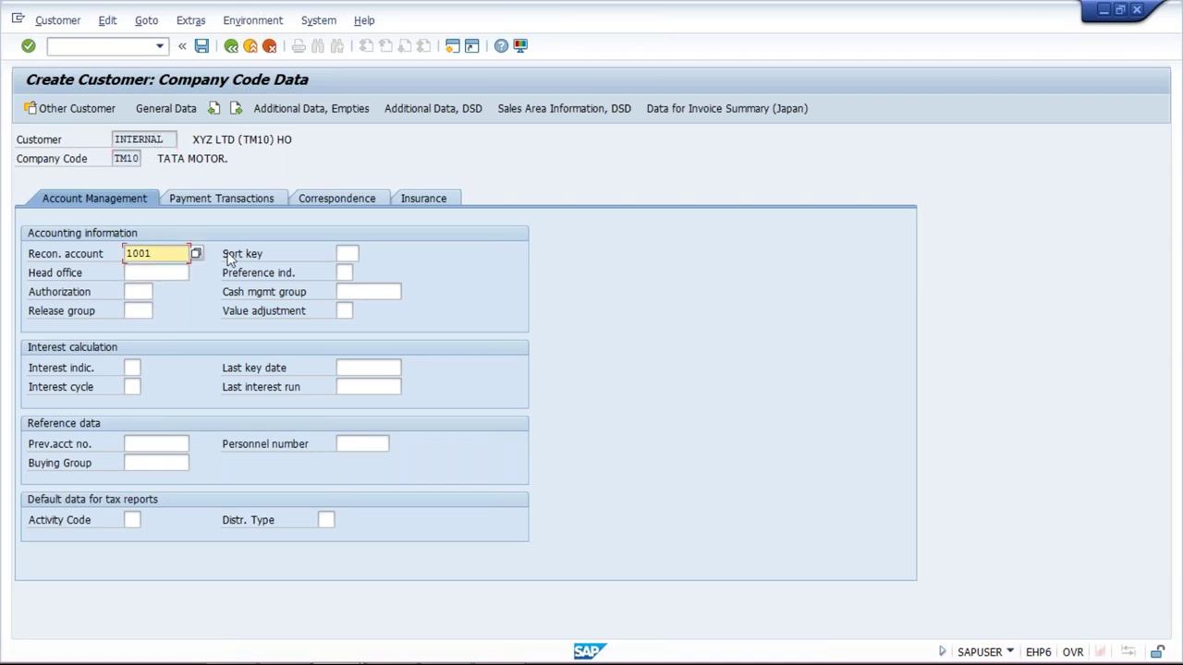
- Set the customer's terms of payment to 0001 and save the record
click(270, 201)
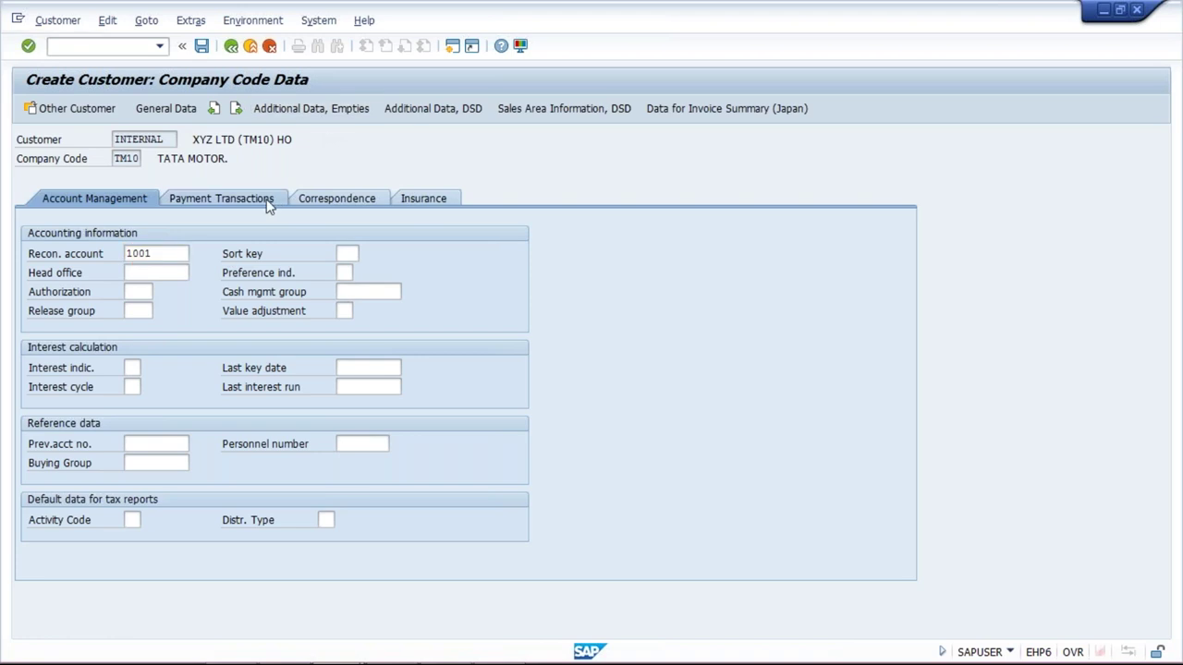
click(184, 253)
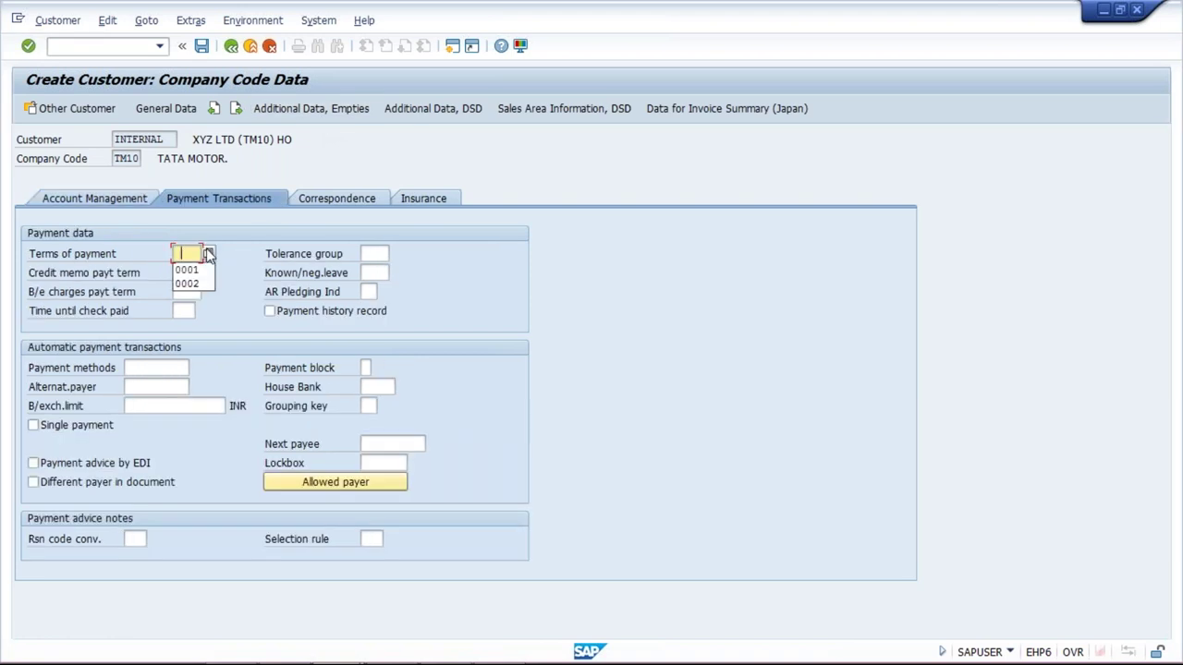
key(Down)
key(Return)
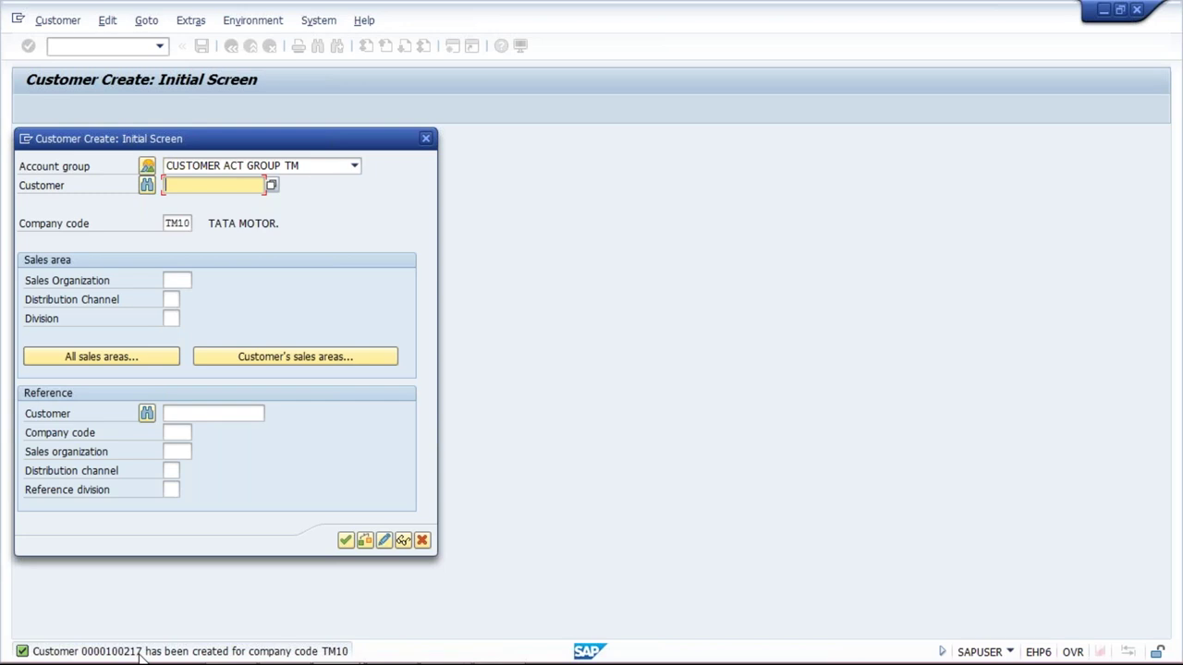
- Restart transaction XD01 and begin another customer with account group CUSTOMER ACT GROUP TM and company code TM10
click(84, 48)
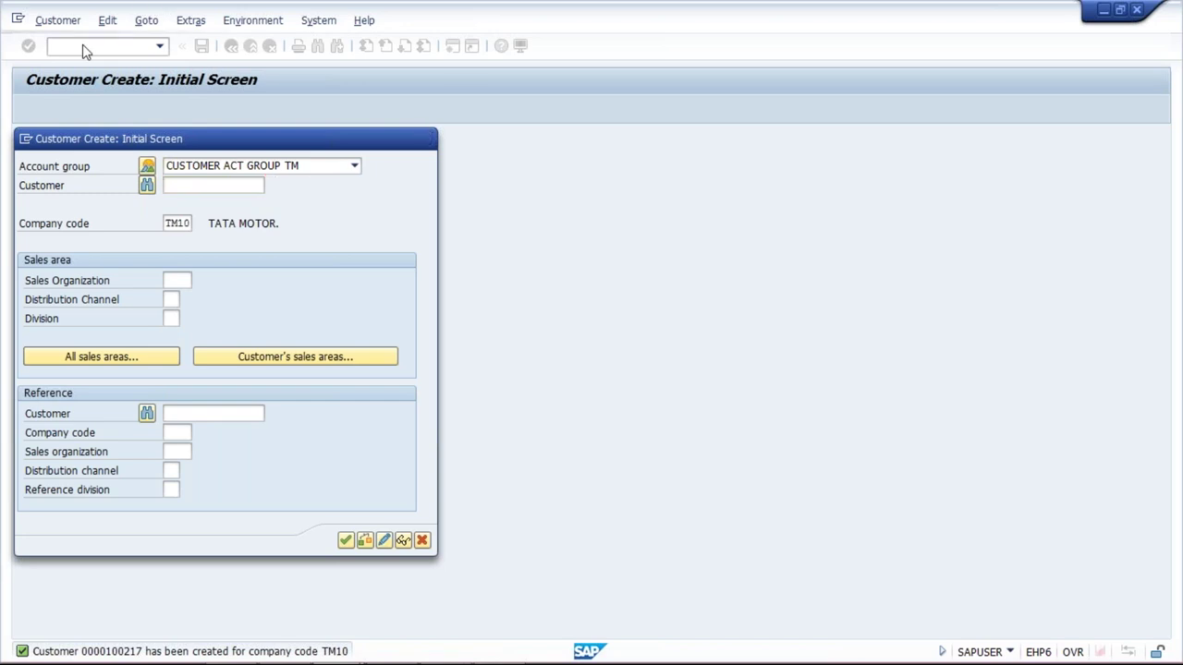
key(F12)
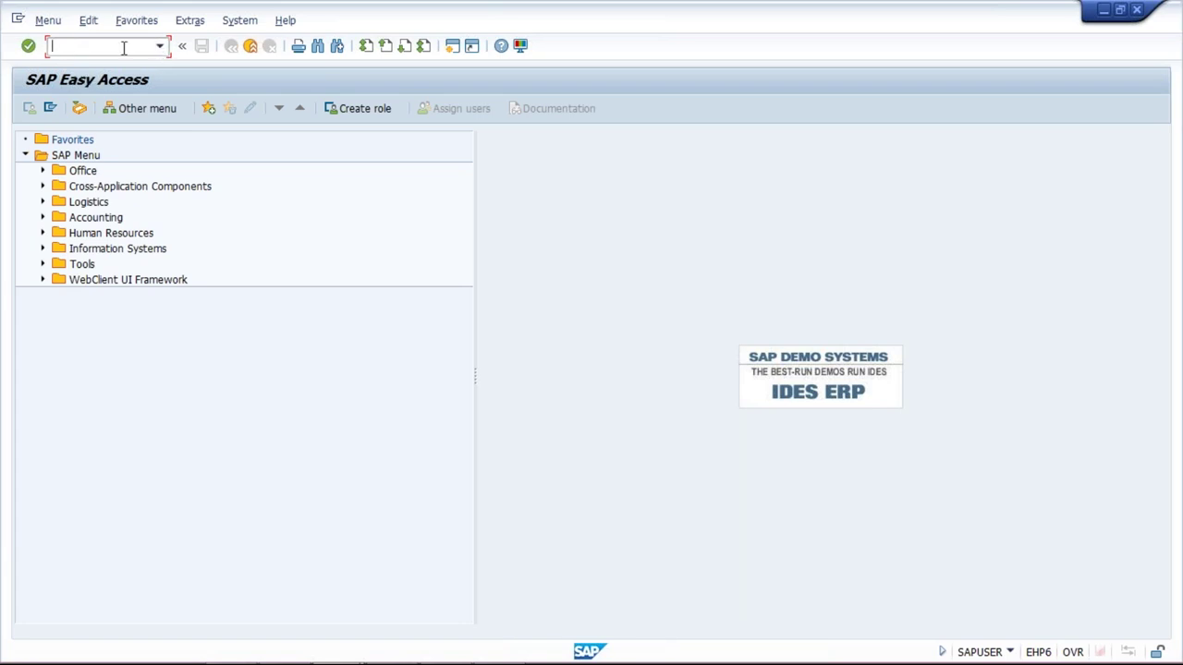
text(XD01)
key(Return)
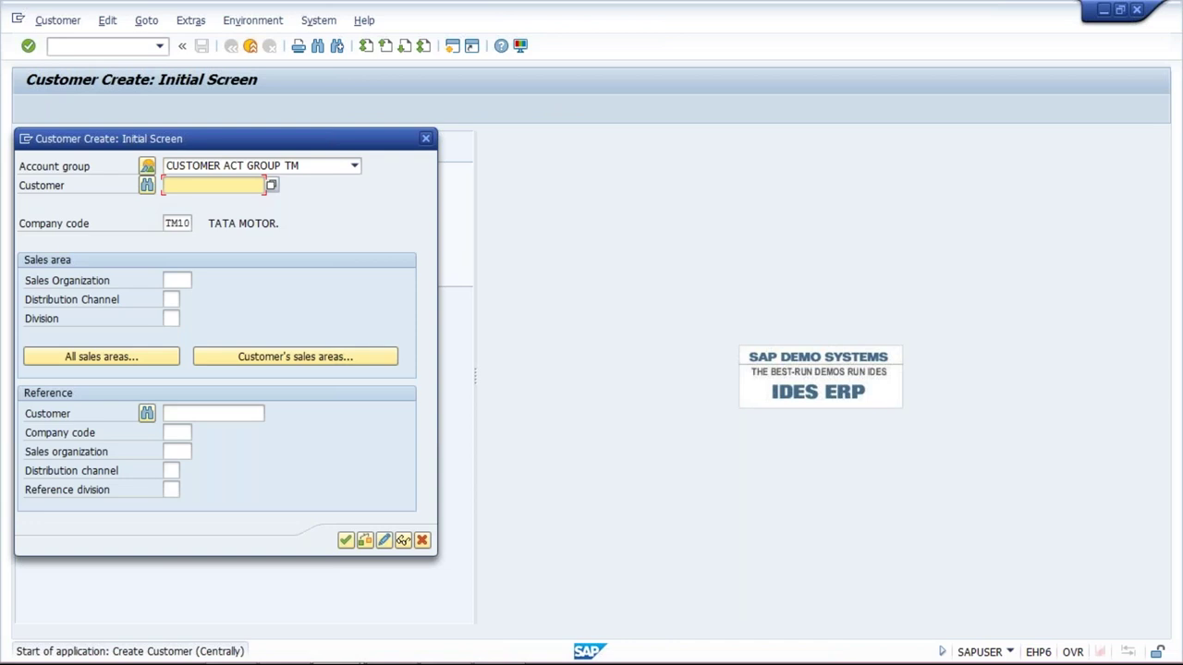
key(Return)
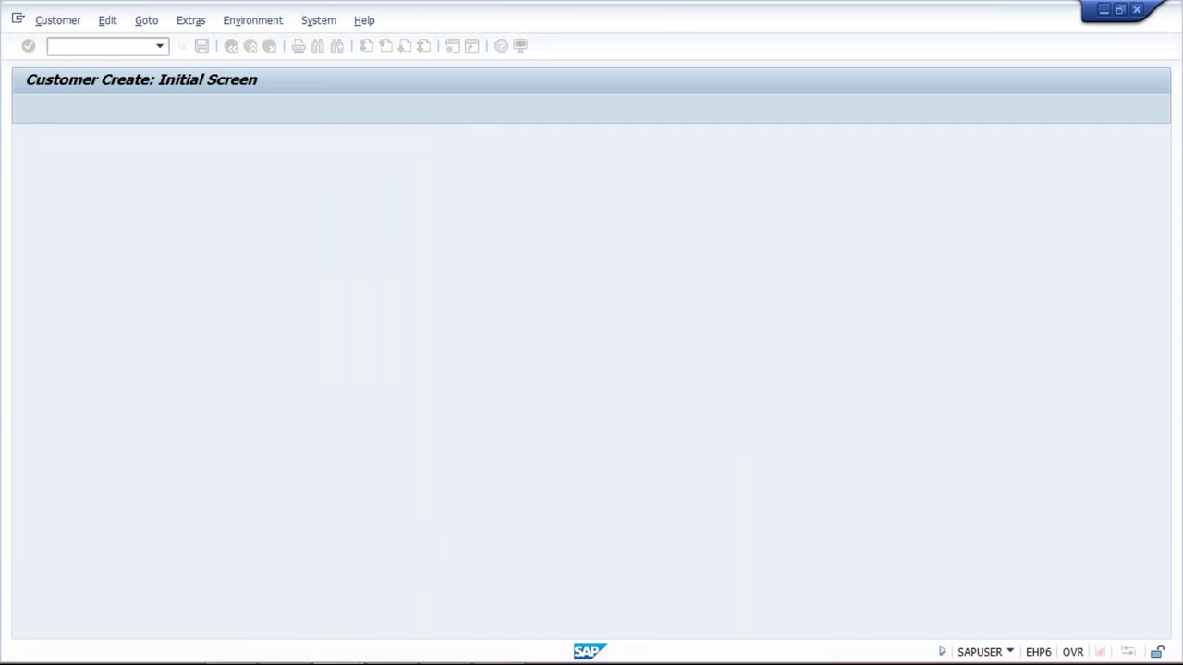
- Set the new customer's name to BRANCH OFFICE (TM10) HYDERABAD and the country to IN
click(221, 272)
text(B)
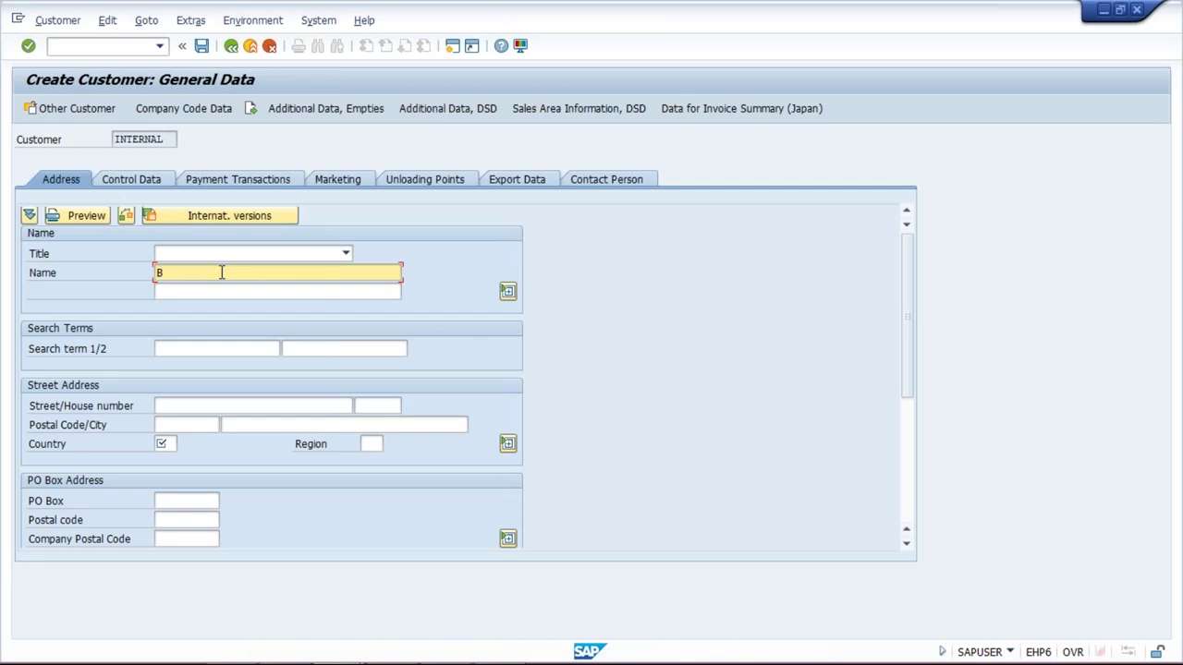
text(RA)
text(NCH O)
text(FFICE)
text( ())
text(TM)
text(10)
text() )
text(H)
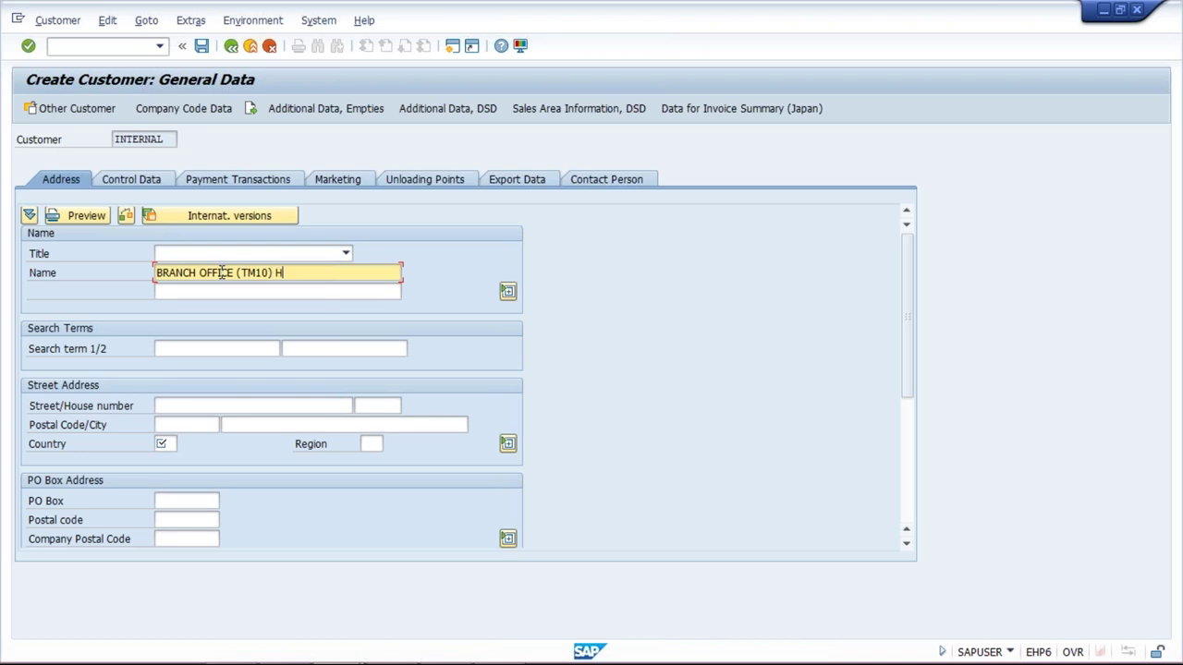
text(YDERABAD)
click(165, 444)
text(IN)
click(380, 275)
key(shift+Home)
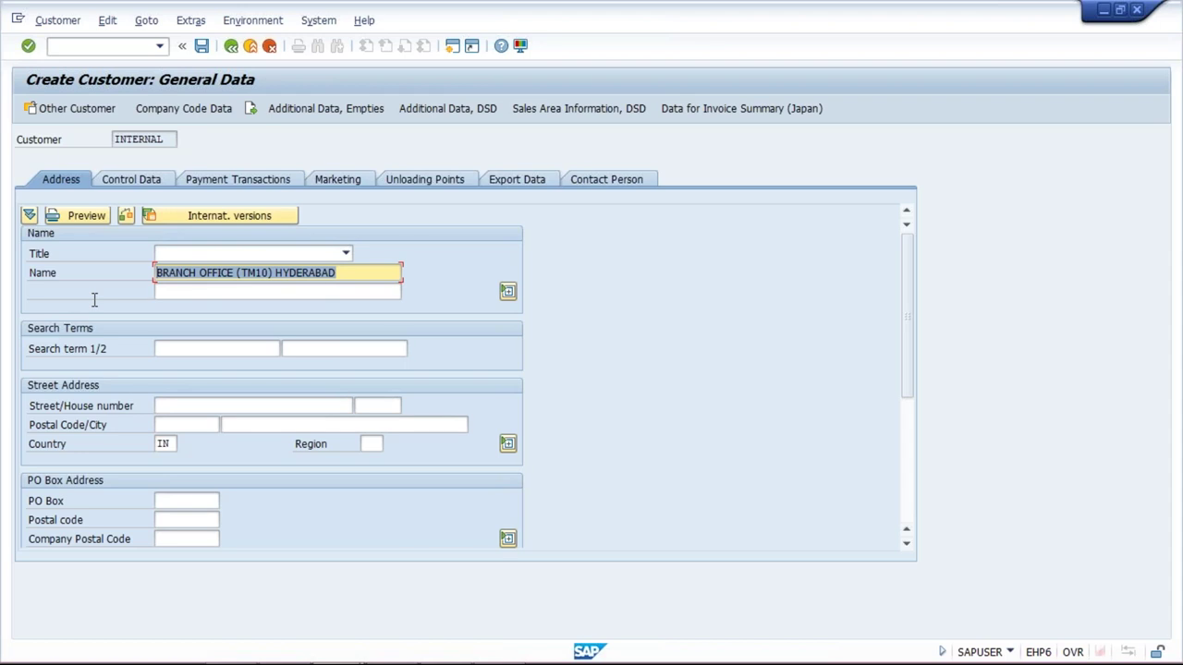
- In the Hyderabad branch's company code data, set reconciliation account 1001 and assign the XYZ LTD (TM10) HO customer as head office
click(189, 109)
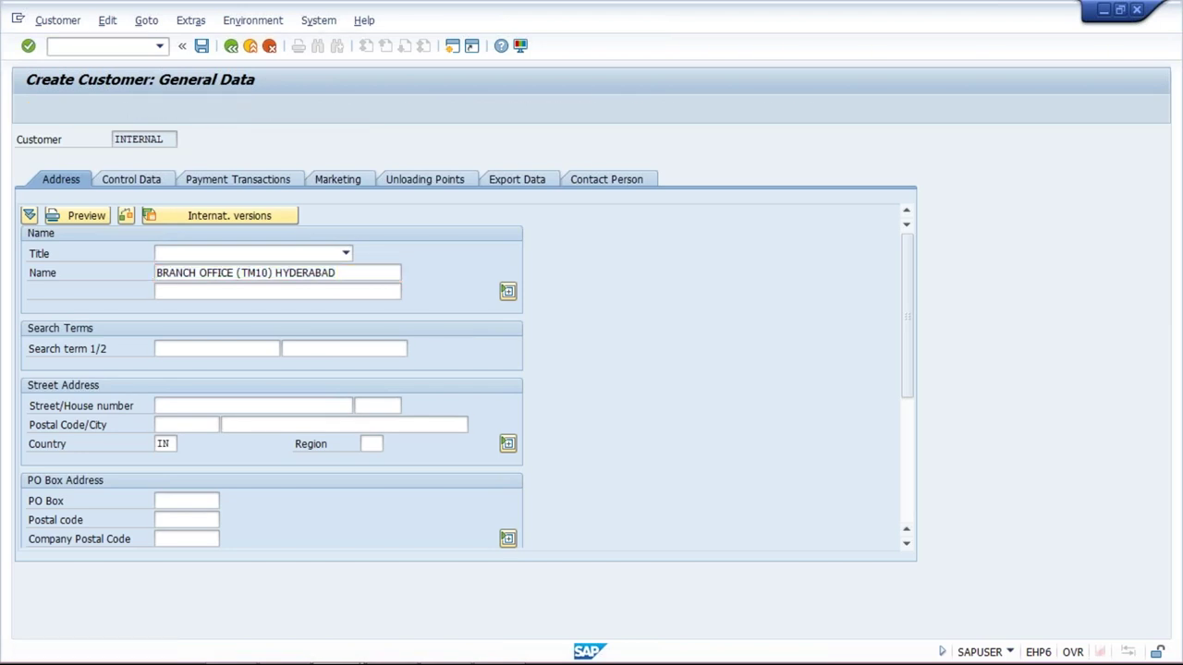
click(159, 256)
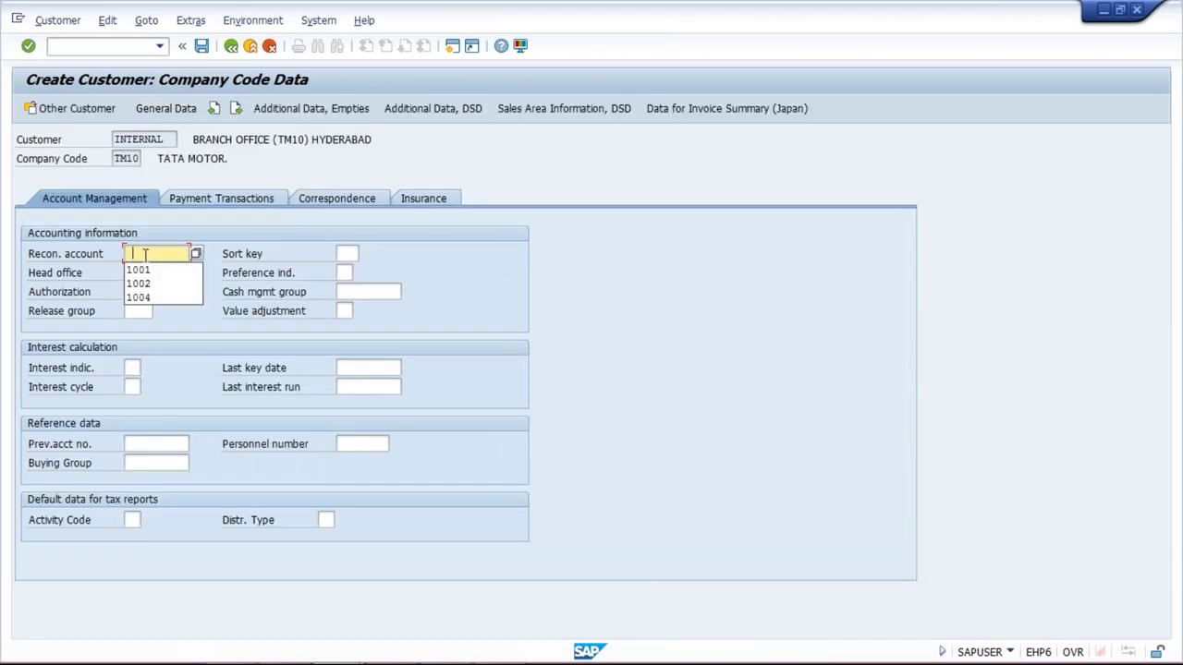
click(154, 270)
click(156, 273)
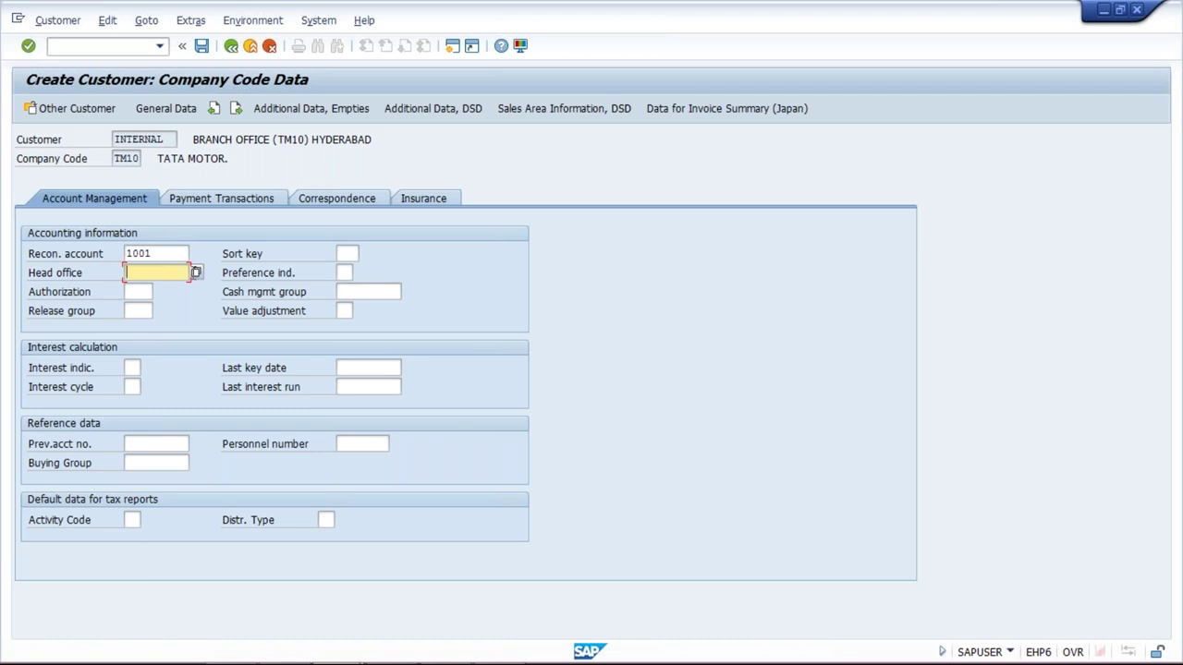
click(196, 274)
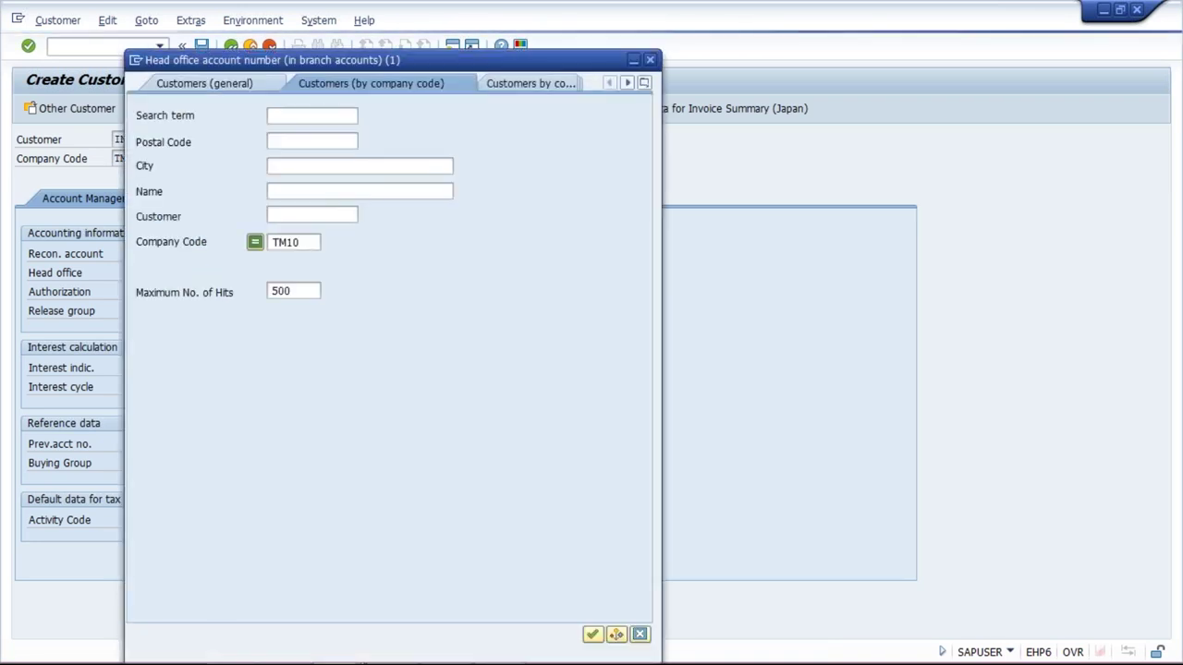
key(Return)
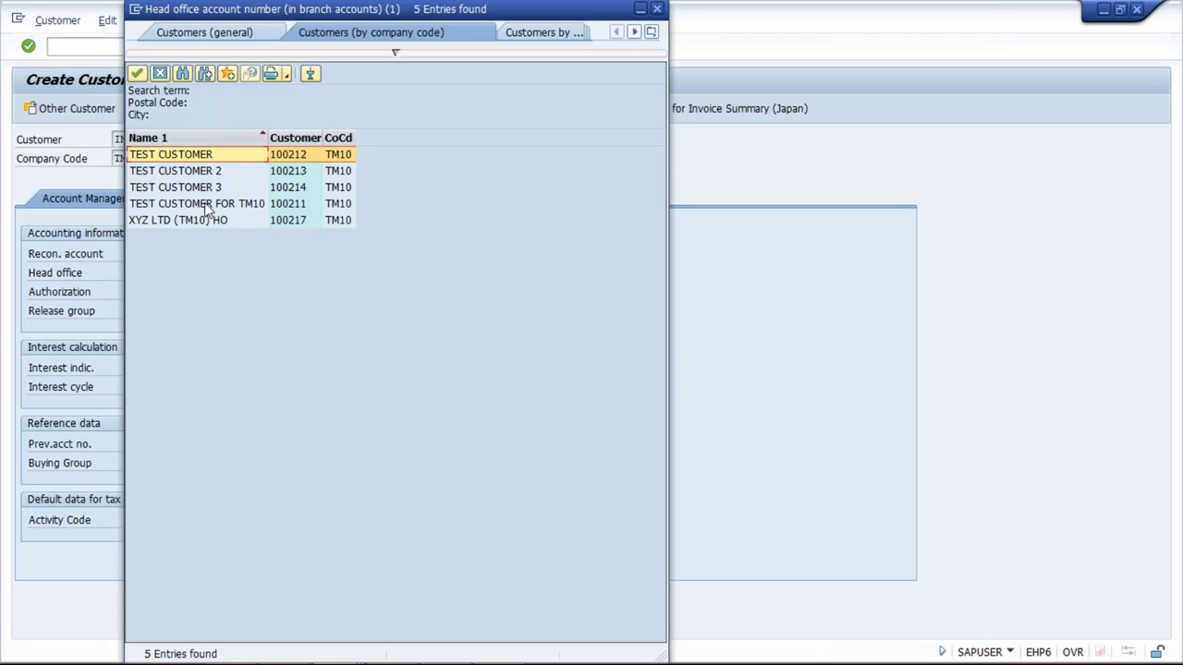
click(237, 220)
double_click(287, 224)
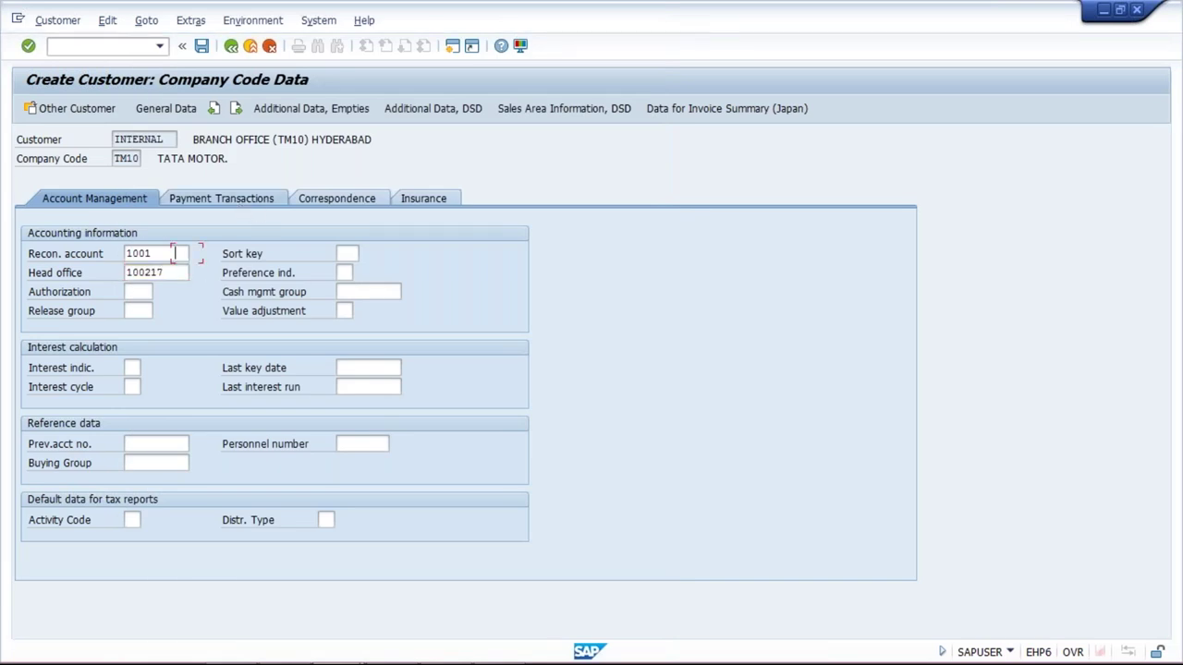
- Set the Hyderabad branch's terms of payment to 0001
click(238, 199)
key(Down)
key(Down)
key(Return)
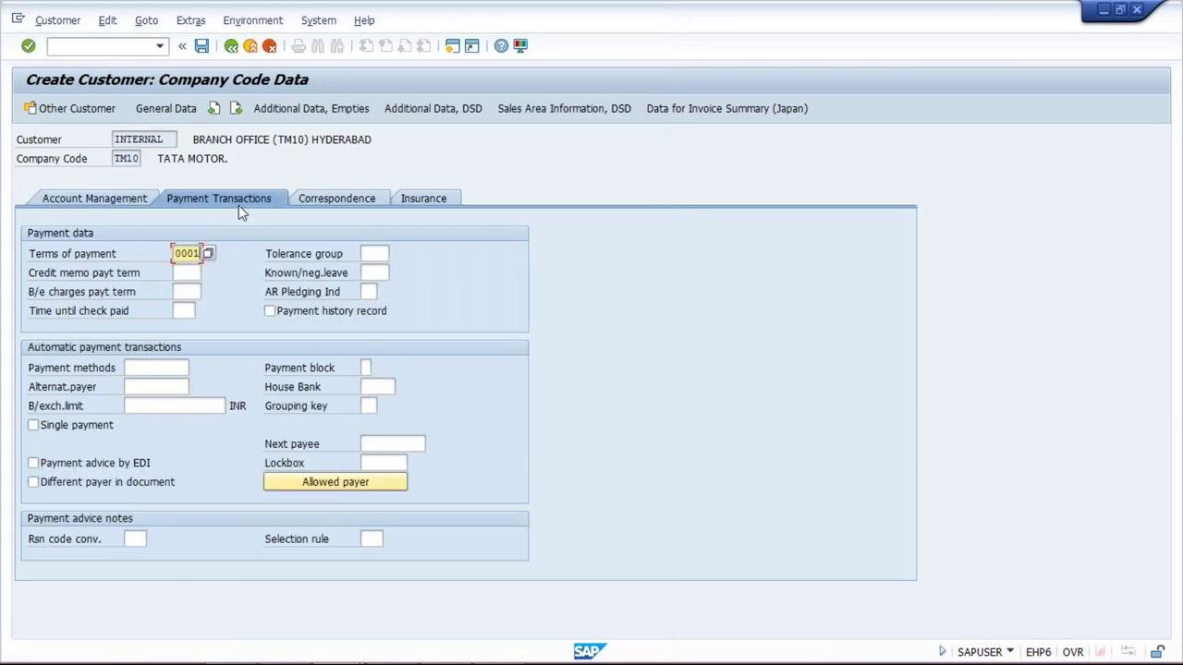
- Set the Hyderabad branch's dunning procedure to TM10 and save the customer record
click(314, 201)
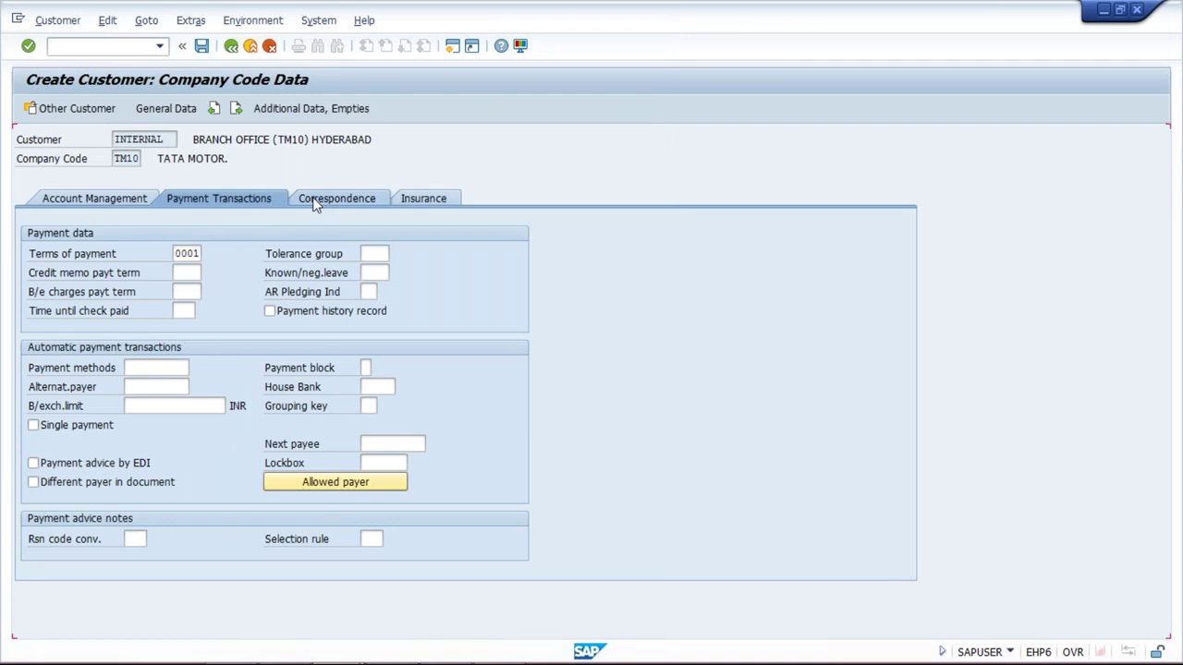
click(136, 253)
text(T)
key(Down)
key(Return)
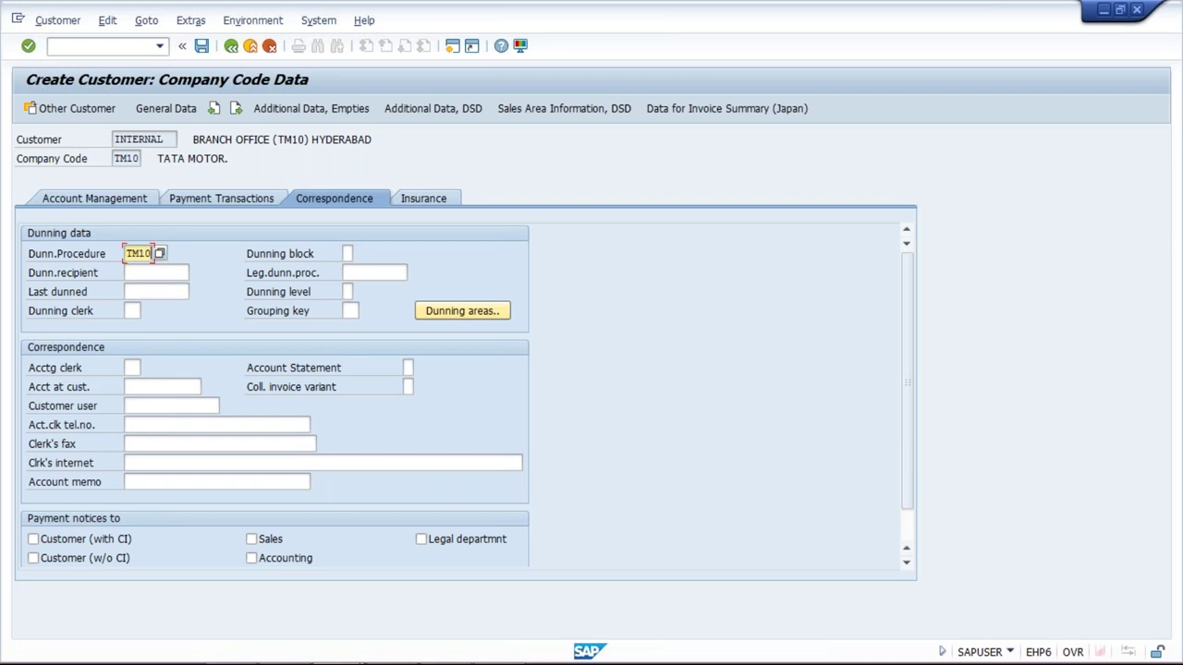
key(Return)
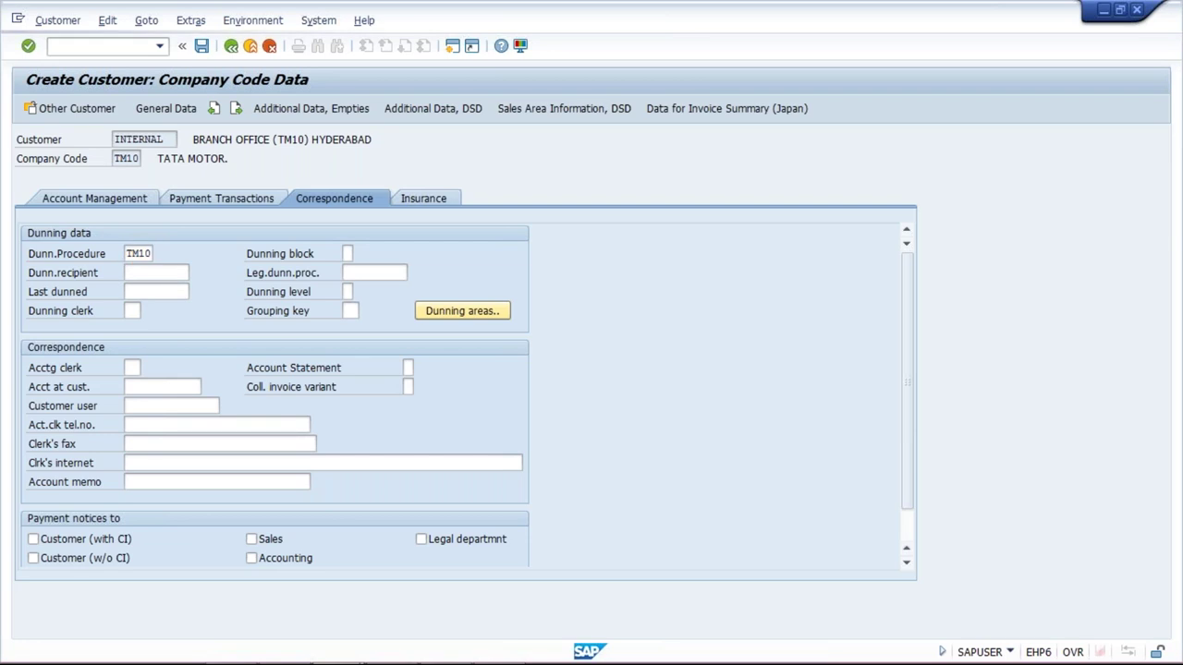
key(ctrl+s)
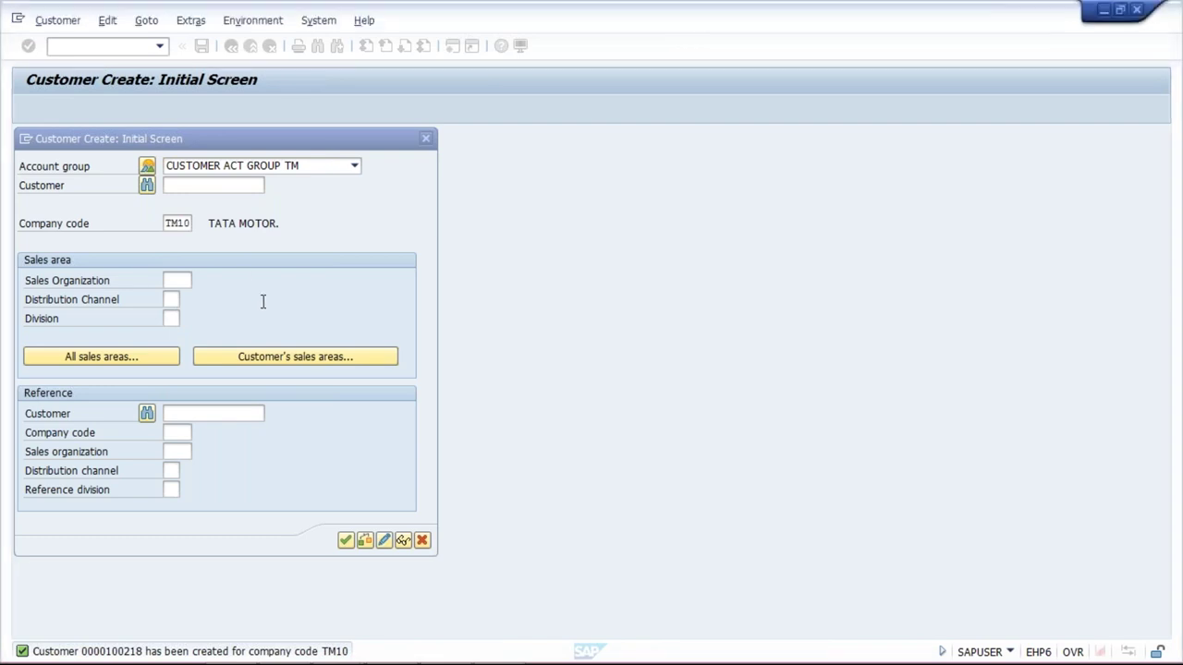
- Begin another customer with the same account group and company code, named BRANCH OFFICE (TM10) BANGLORE, with country IN
click(345, 541)
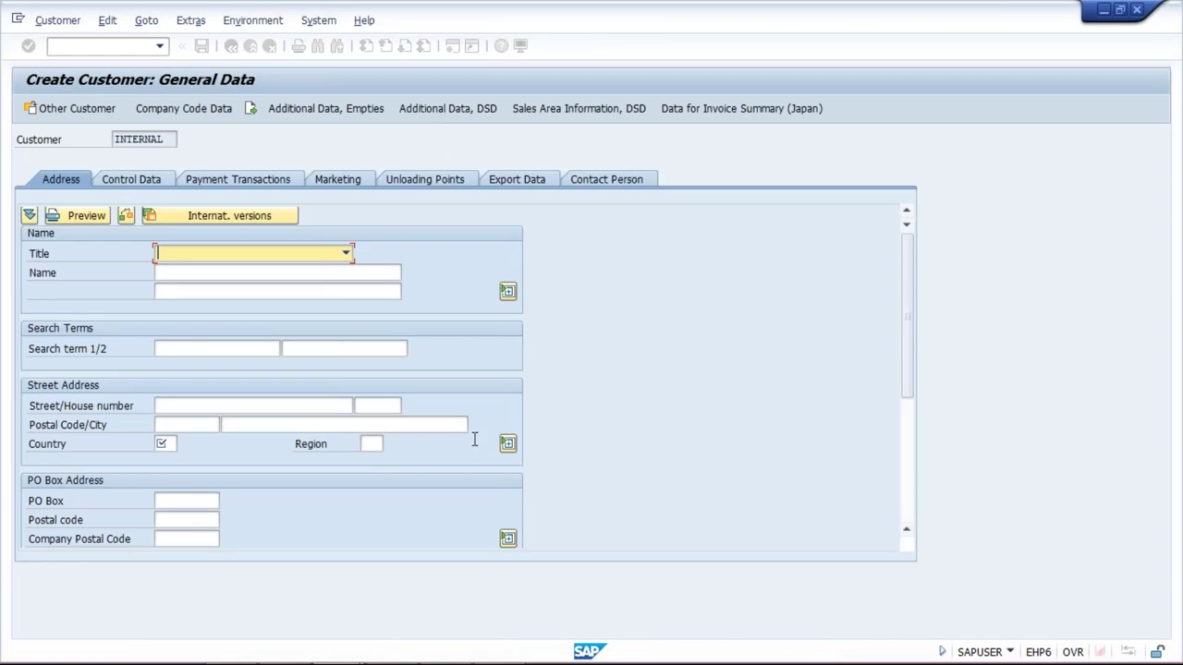
key(Tab)
key(Down)
key(Return)
key(BackSpace)
key(BackSpace)
key(BackSpace)
key(BackSpace)
key(BackSpace)
key(BackSpace)
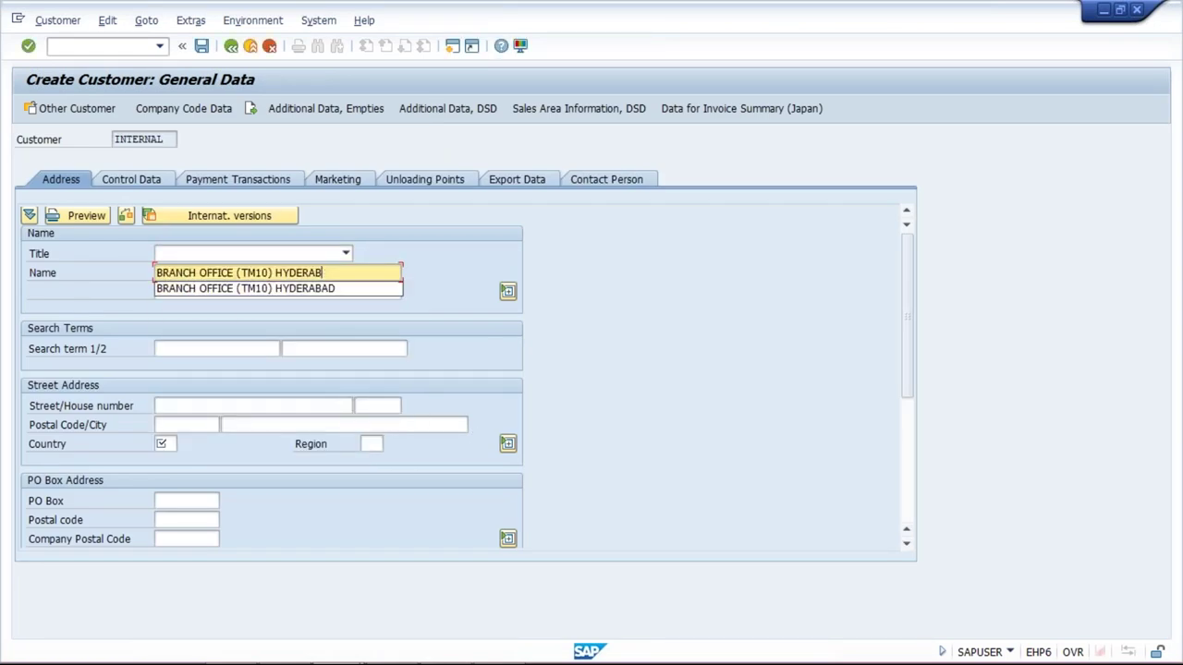
key(BackSpace)
key(BackSpace)
key(BackSpace)
text(BA)
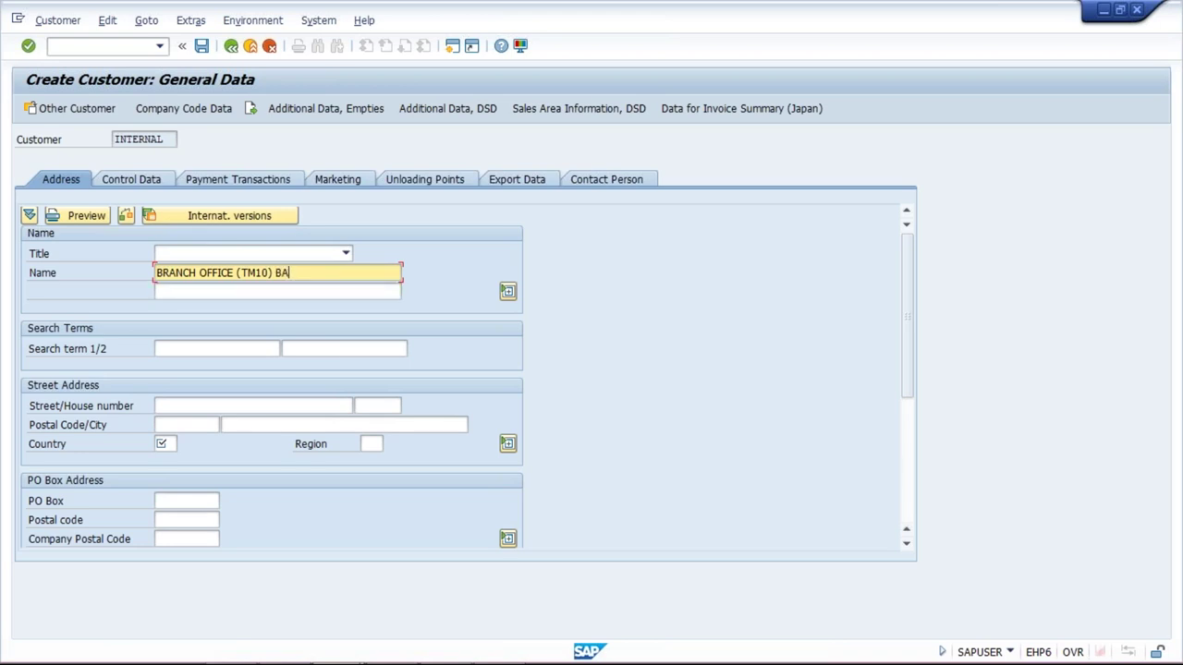
text(NGLORE)
click(160, 445)
text(IN)
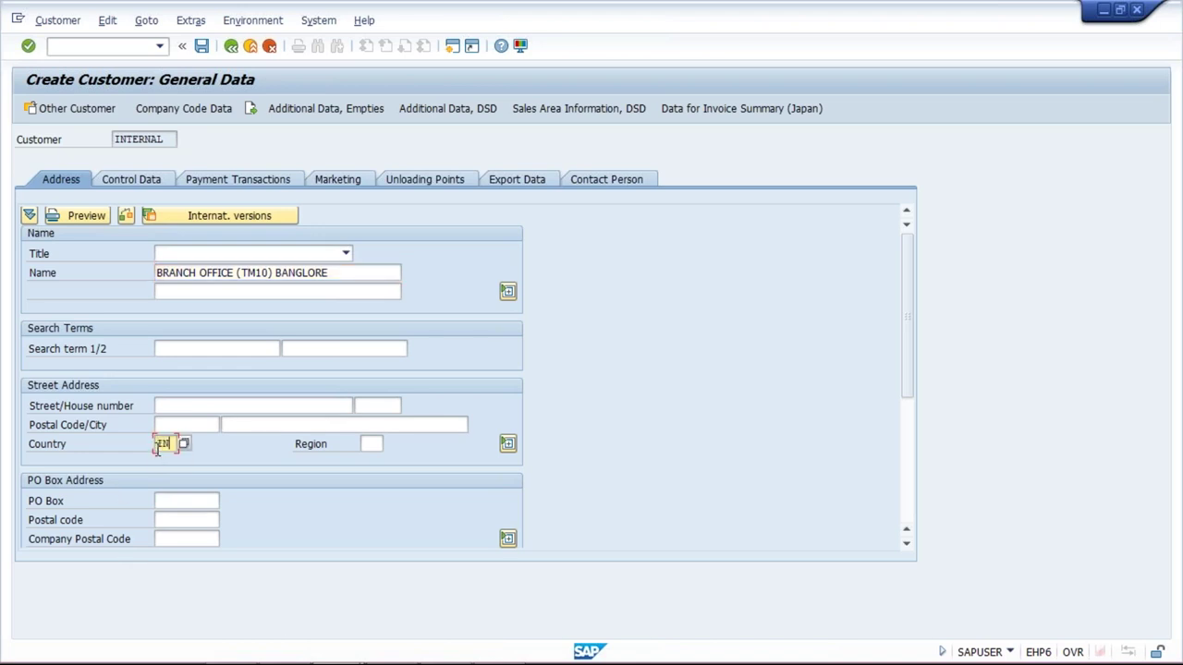
- In the Banglore branch's company code data, set reconciliation account 1001 and assign the XYZ LTD (TM10) HO customer as head office
click(183, 108)
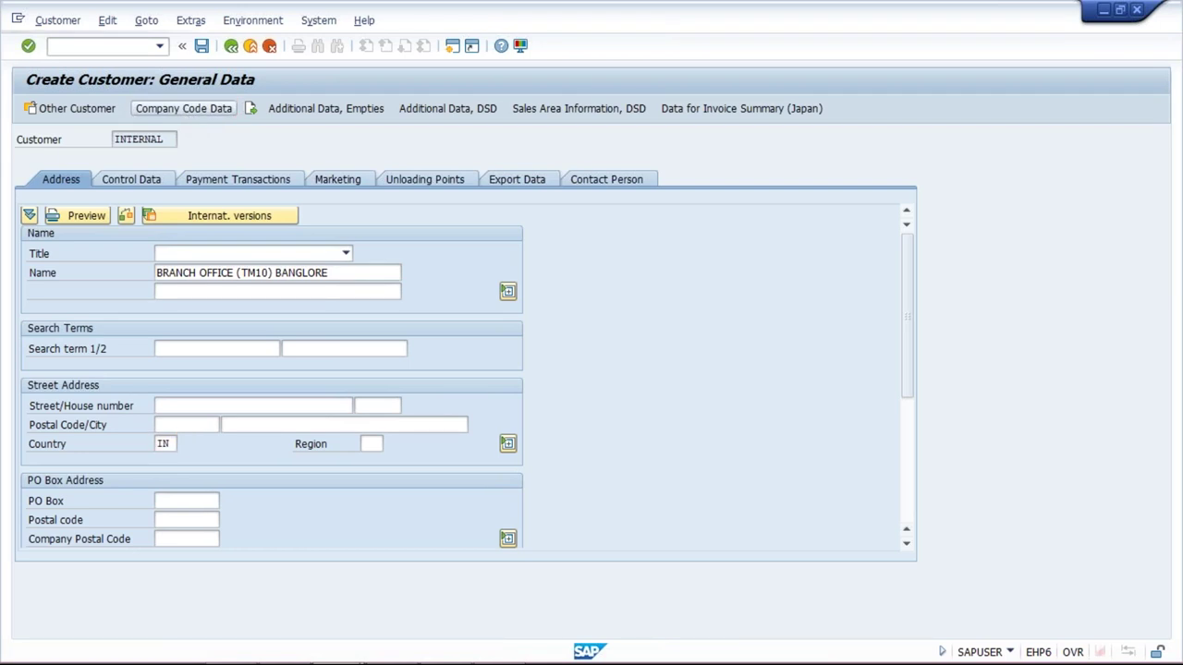
key(Tab)
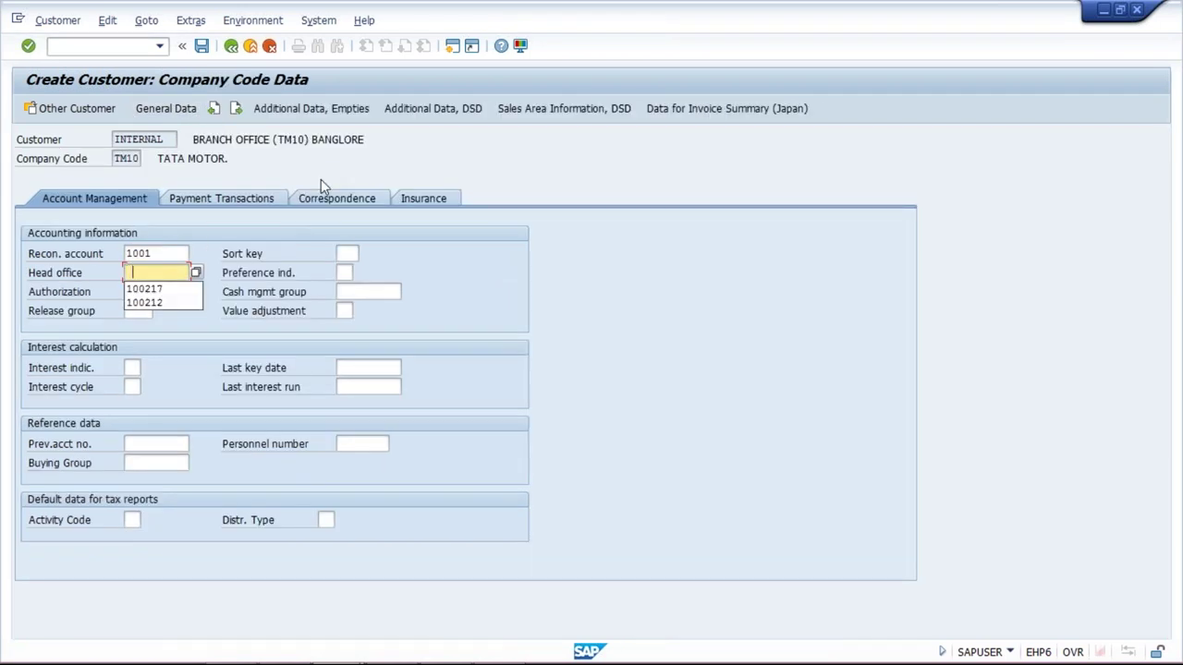
key(Down)
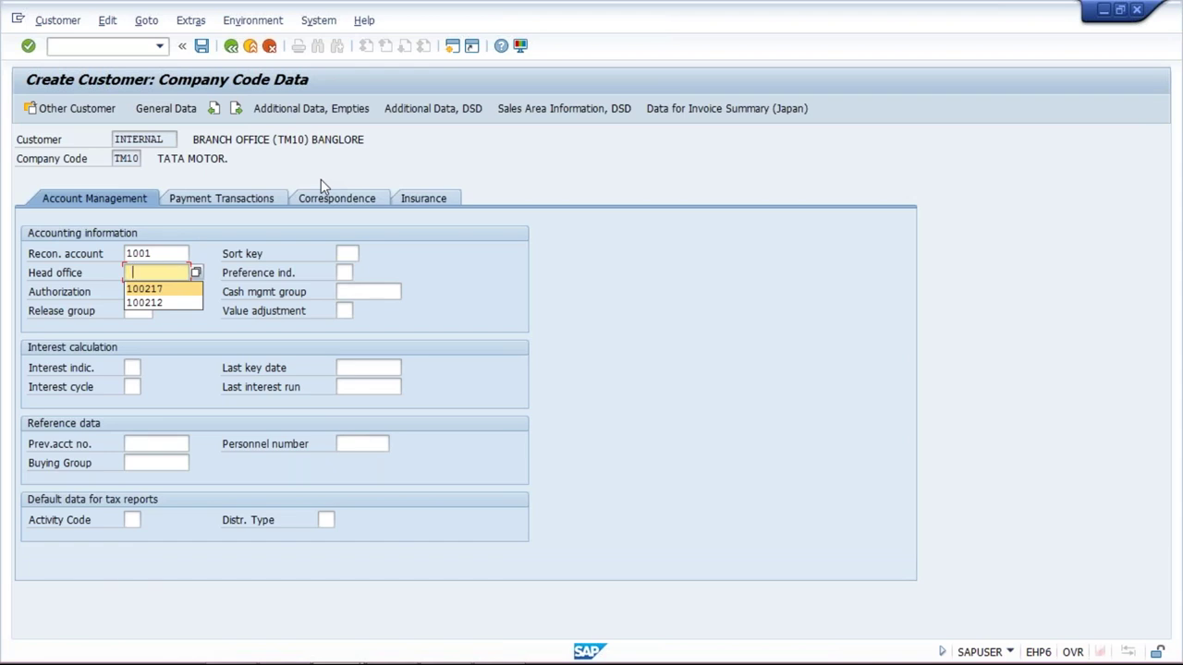
key(Return)
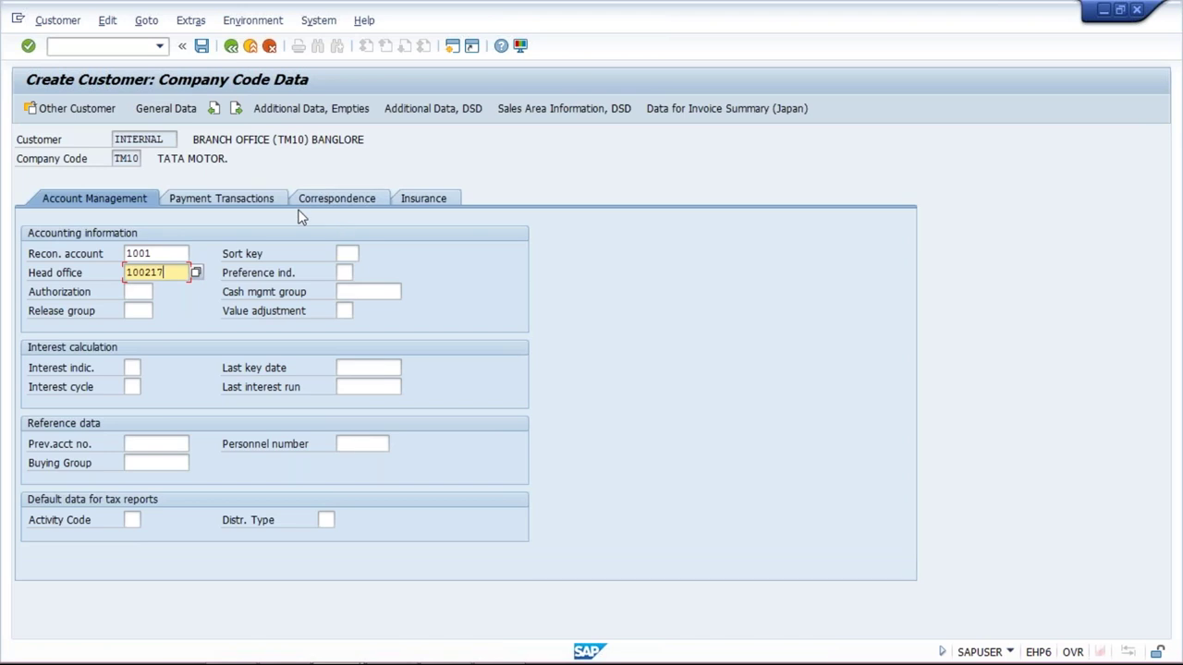
- Set the Banglore branch's terms of payment to 0001 and dunning procedure to TM10, and save the record
click(261, 201)
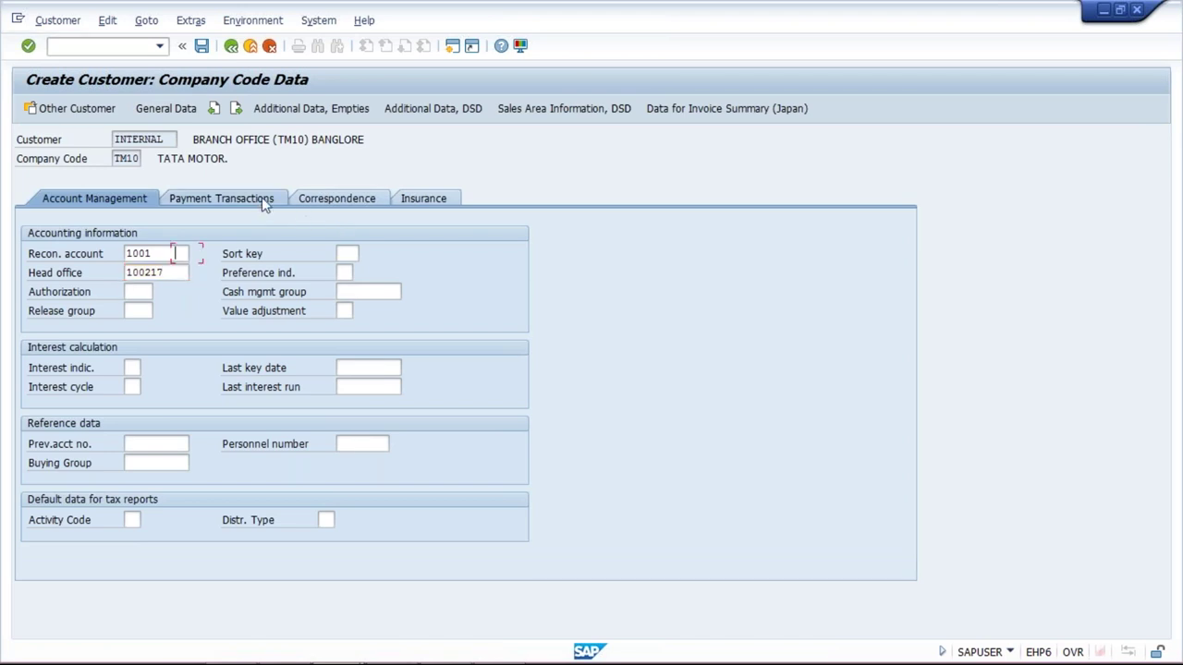
key(Escape)
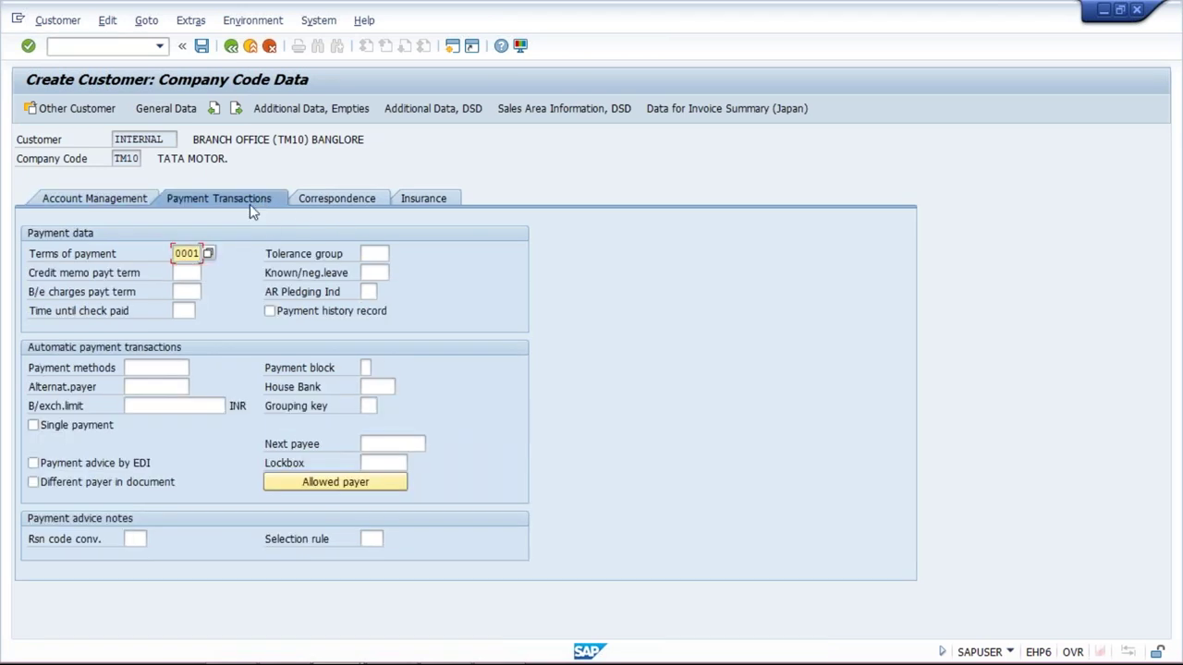
click(223, 199)
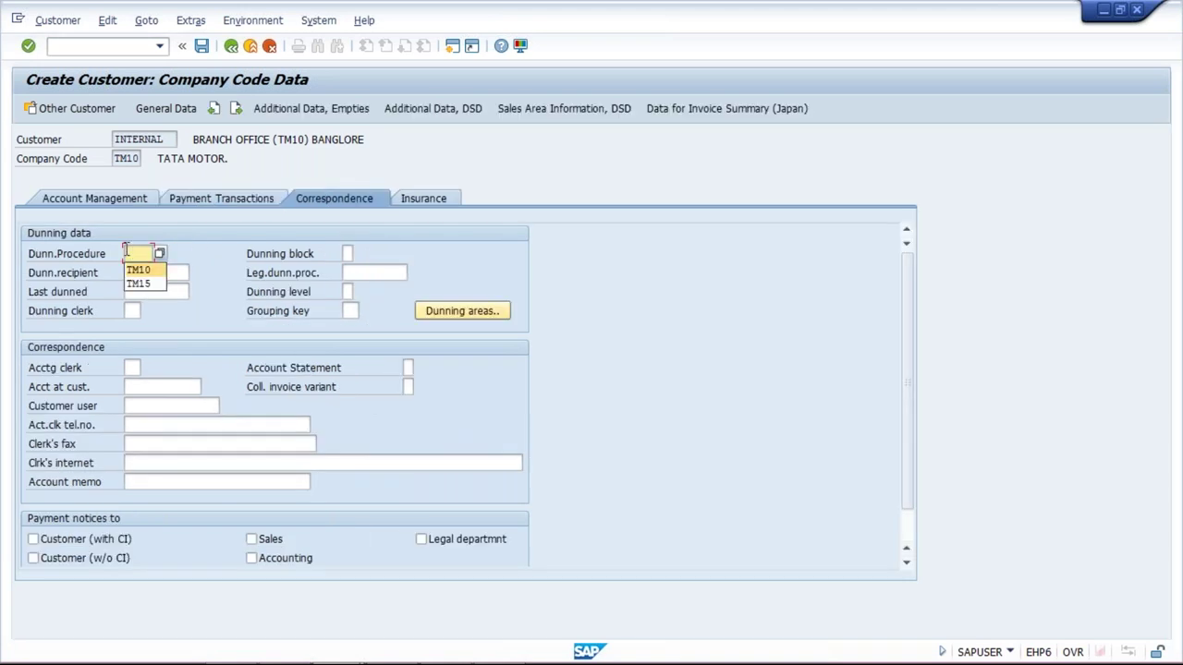
click(125, 252)
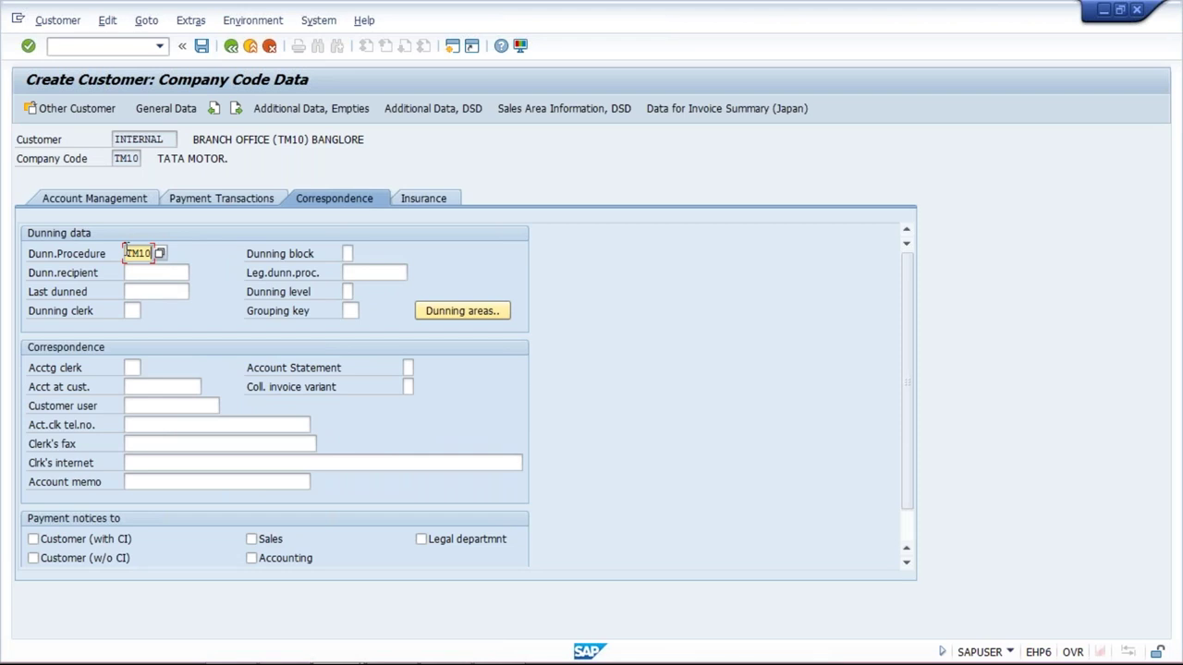
key(ctrl+s)
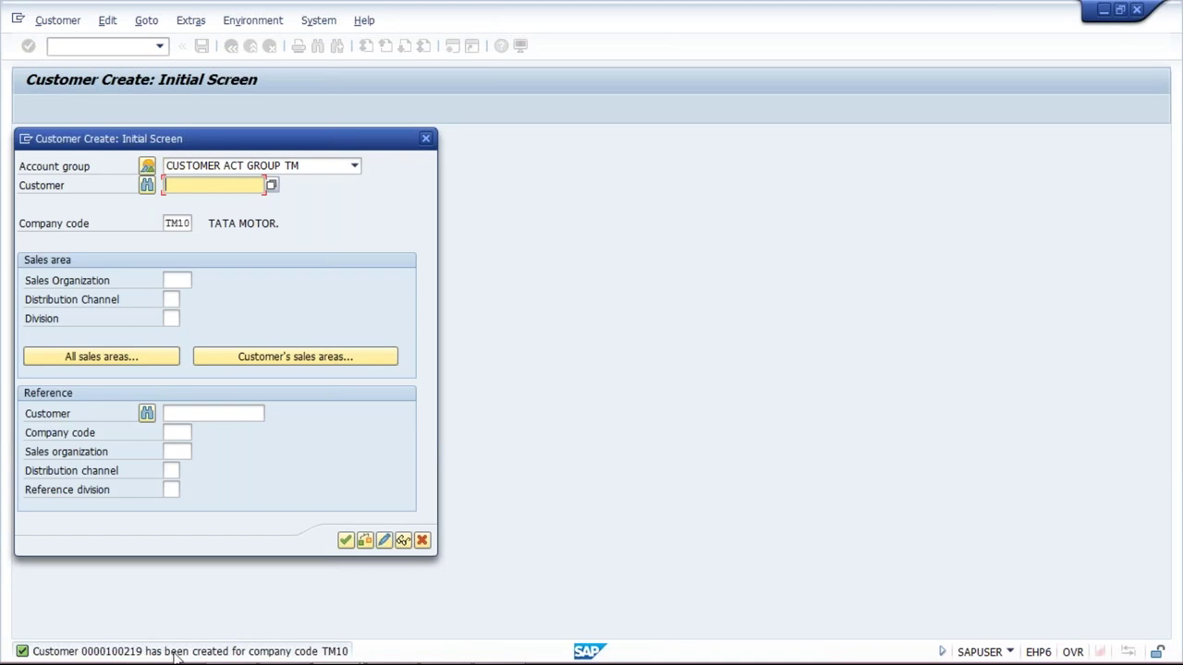
- Switch to the Class workbook in Excel and review how the XYZ Hyderabad and Banglore branches relate to the XYZ LTD head office
mouse_move(351, 658)
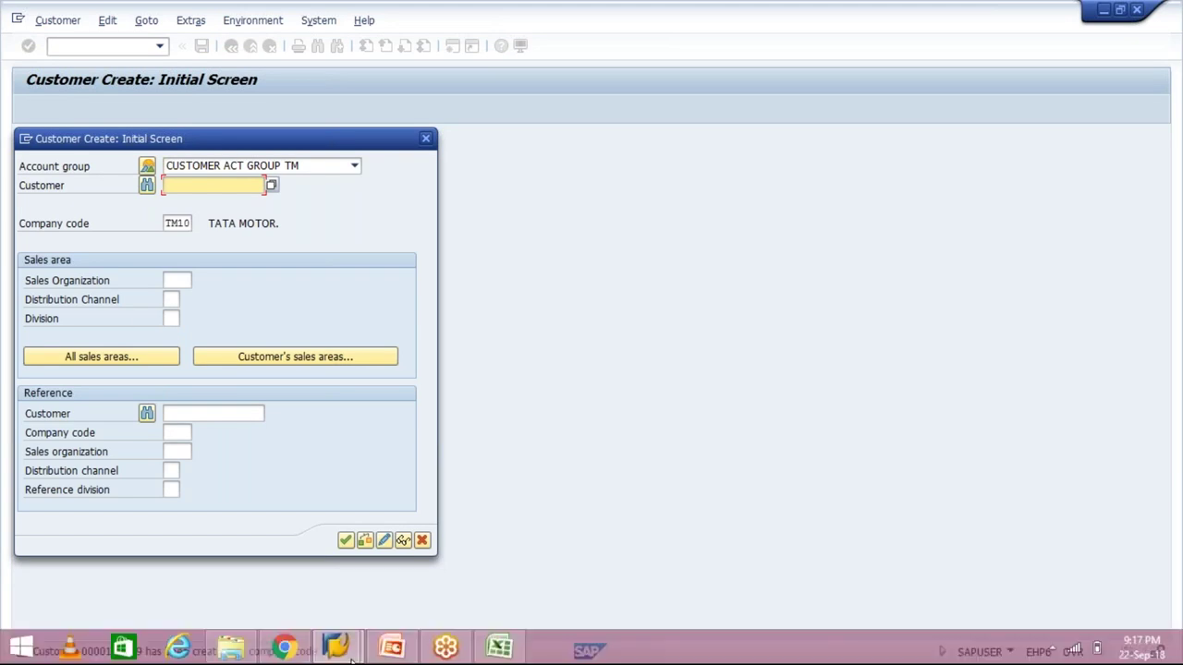
click(499, 647)
click(580, 211)
click(584, 240)
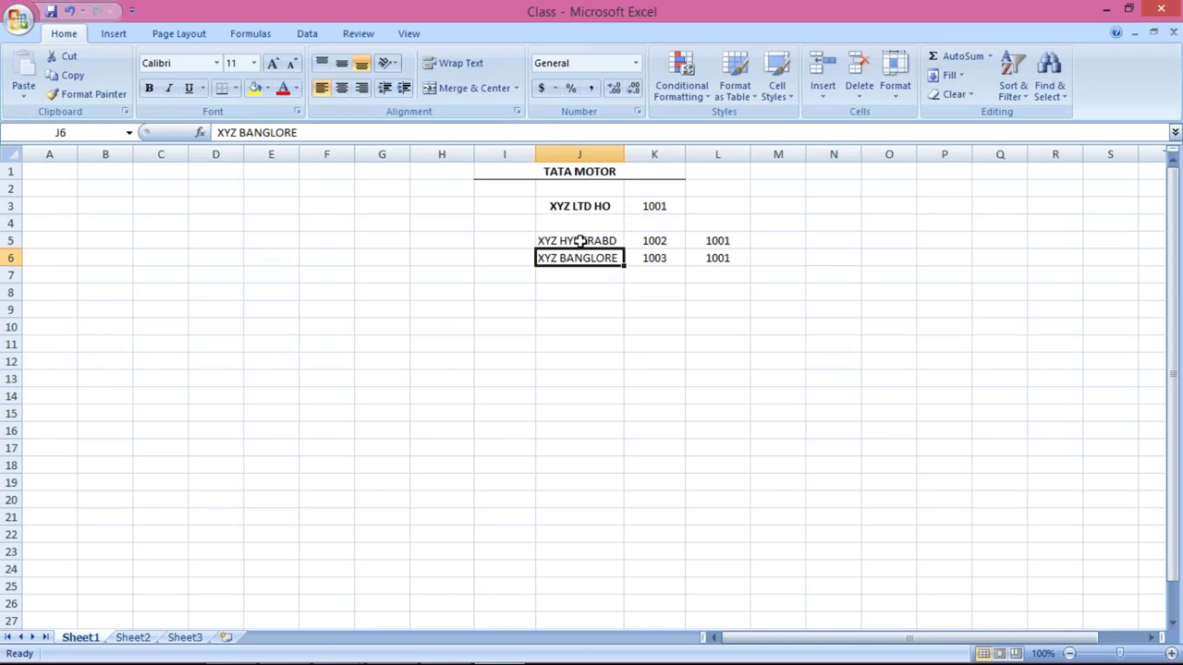
click(581, 205)
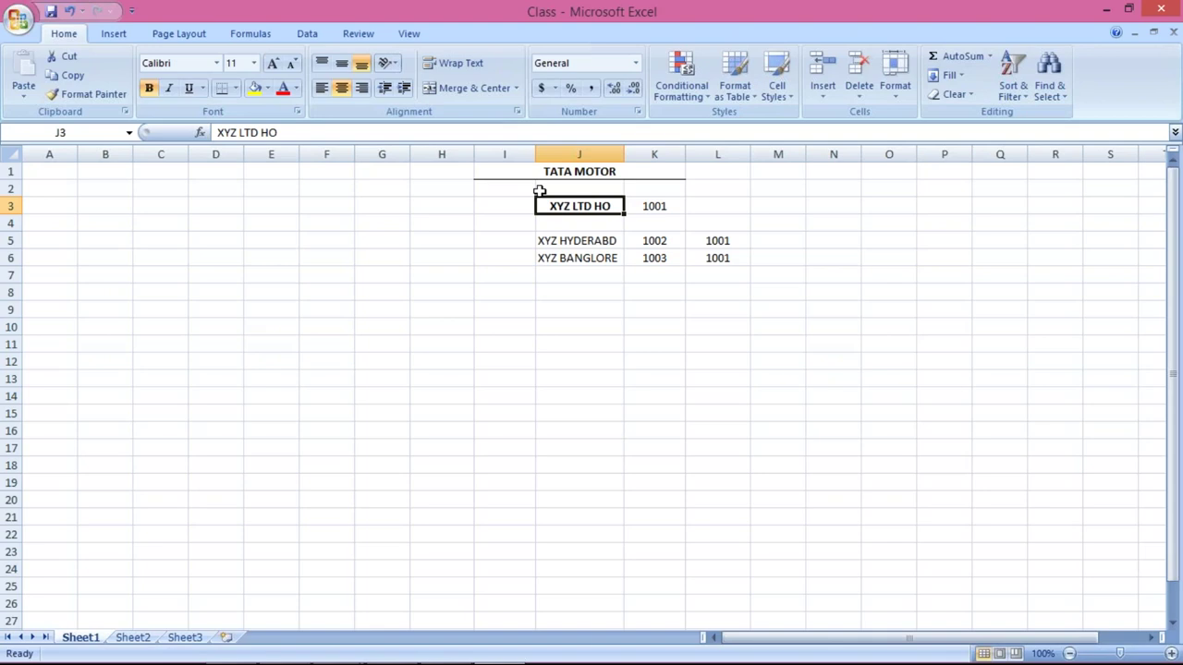
click(565, 240)
click(575, 257)
click(576, 238)
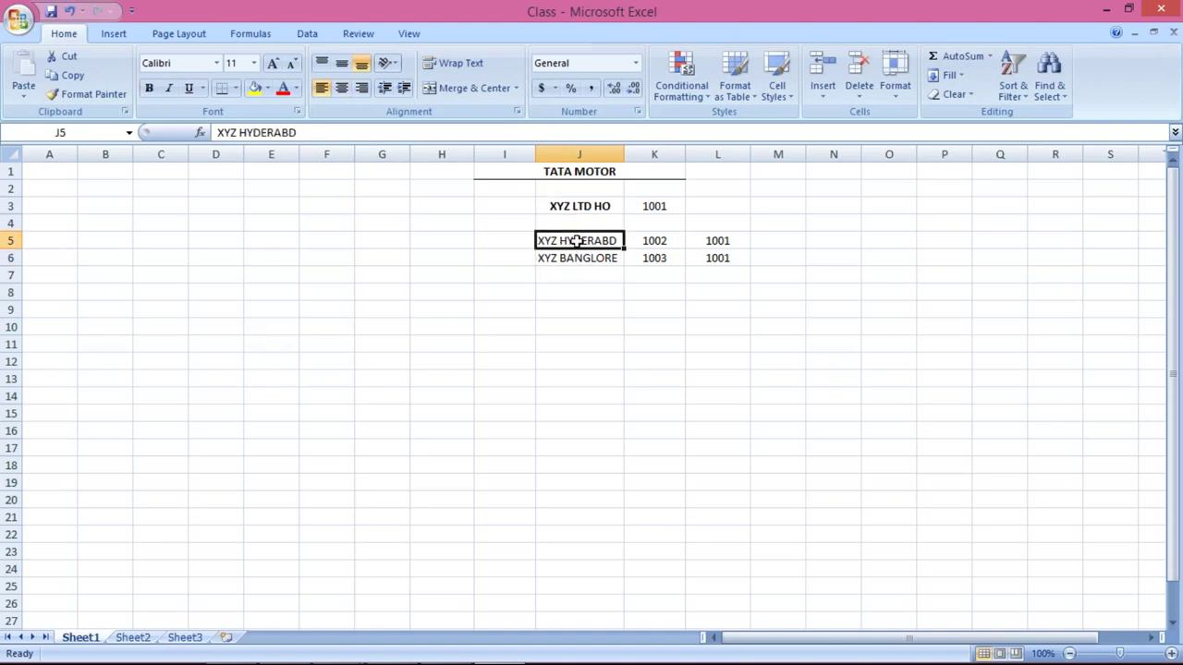
click(571, 257)
click(575, 237)
click(573, 191)
click(573, 206)
click(562, 240)
click(564, 274)
click(562, 253)
click(561, 238)
click(584, 206)
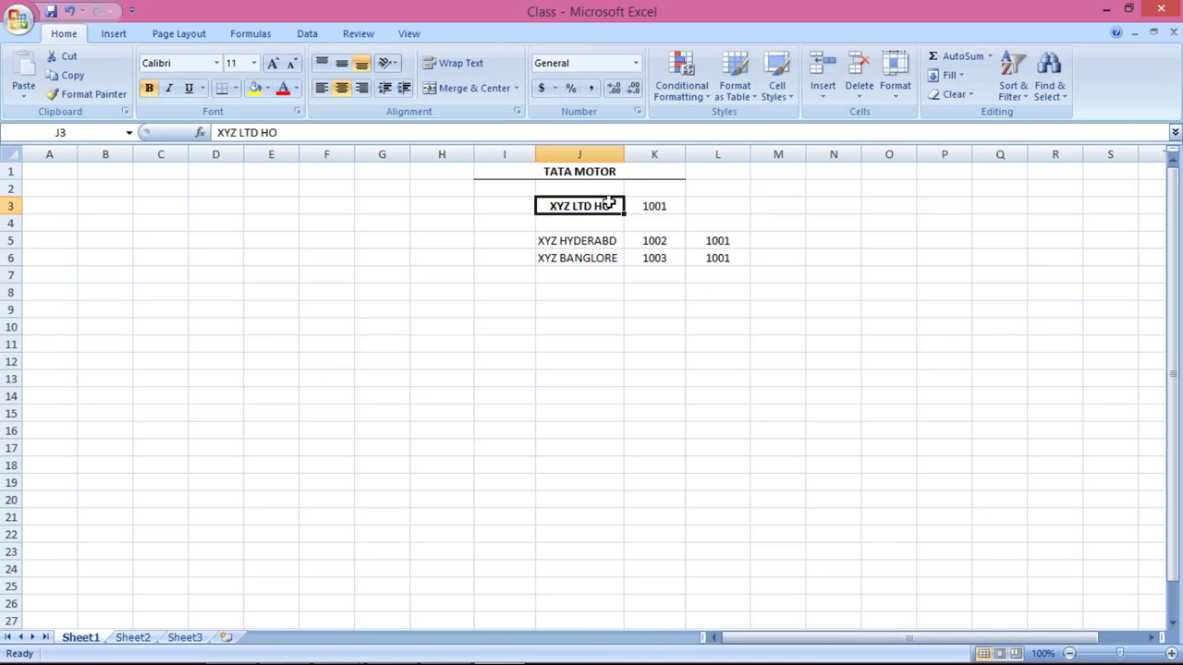
click(575, 239)
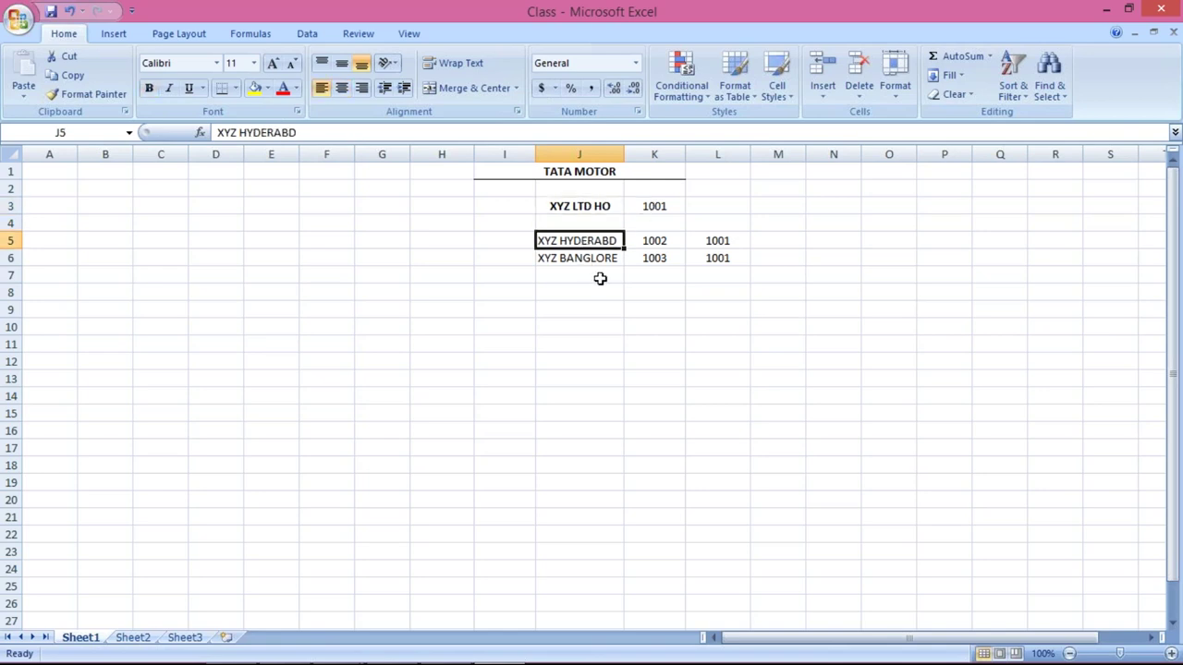
click(600, 260)
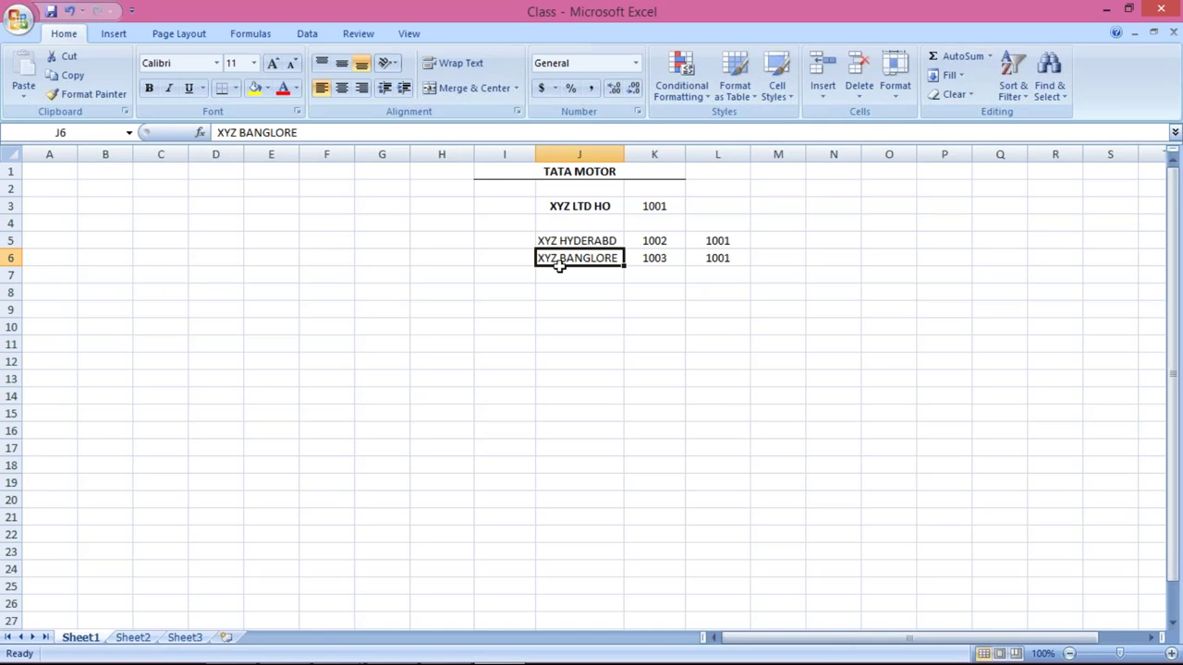
mouse_move(494, 654)
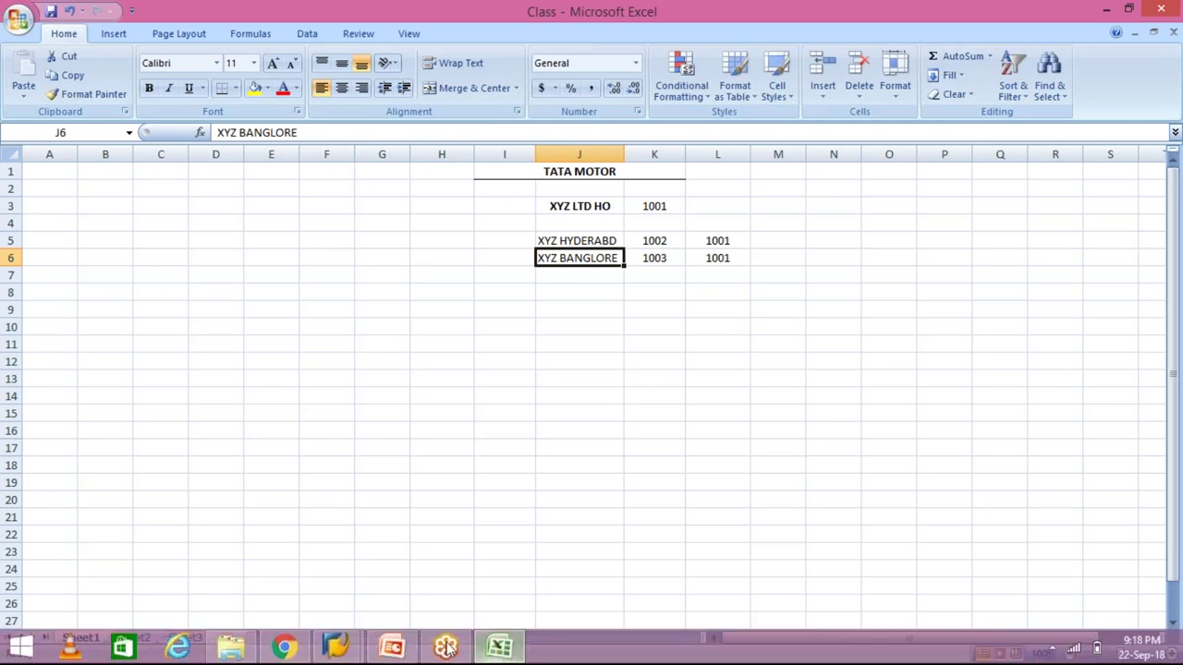
- Switch back to SAP, leave customer creation, and start transaction FB70 for entering a customer invoice
click(351, 652)
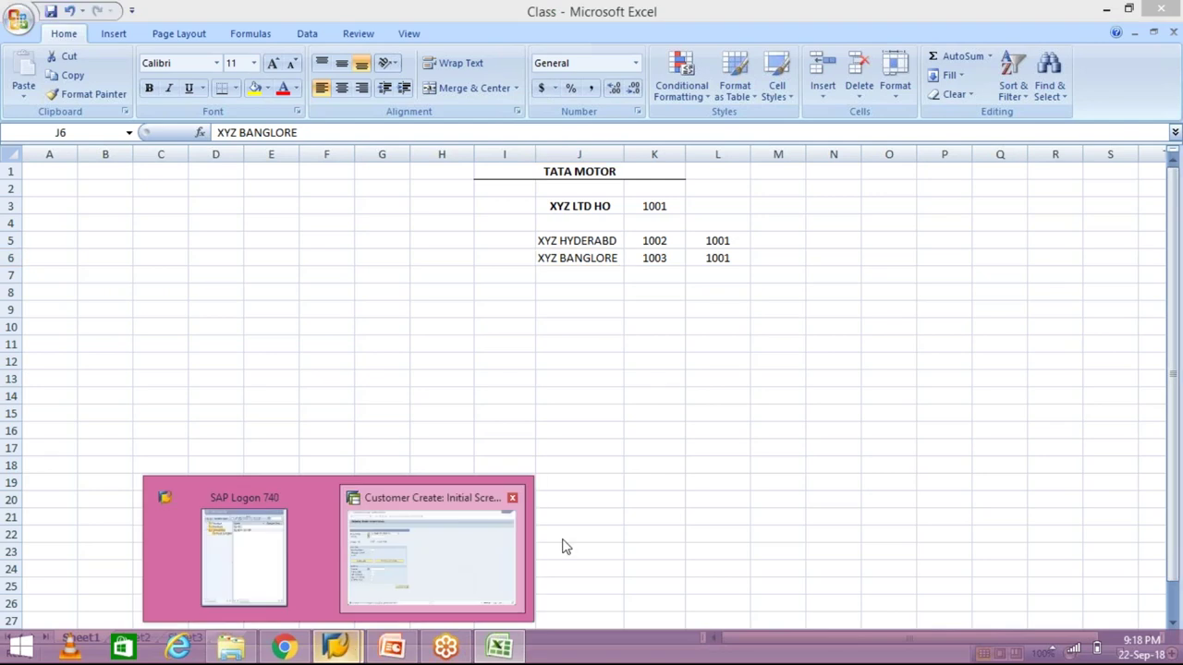
click(439, 507)
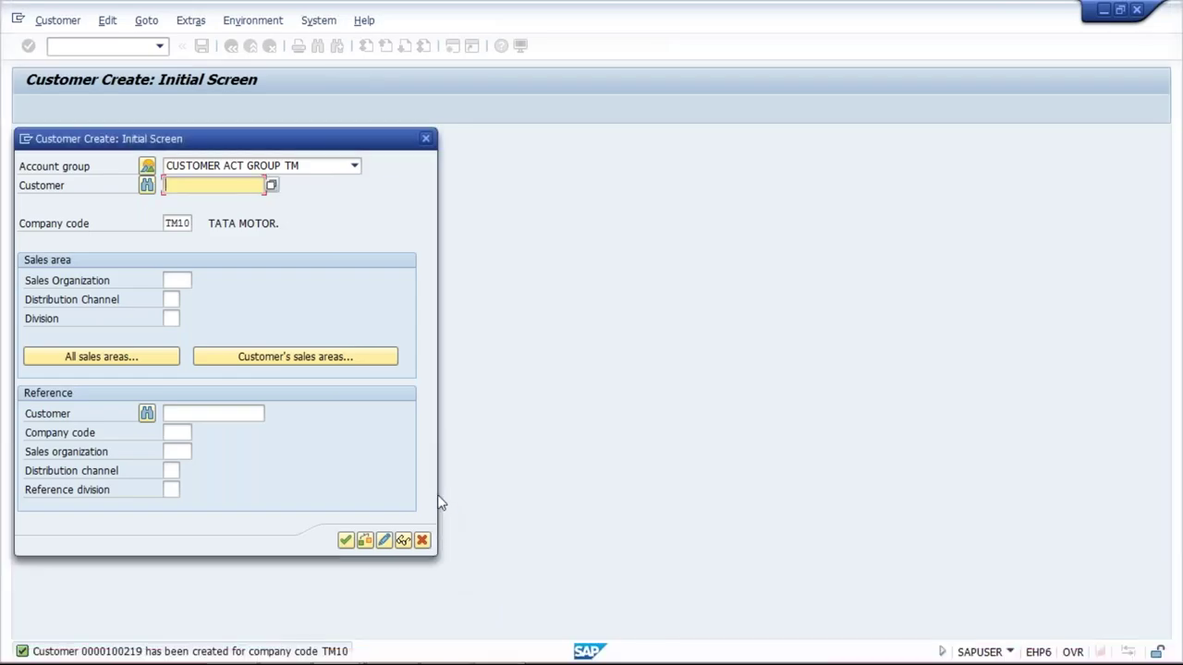
key(F12)
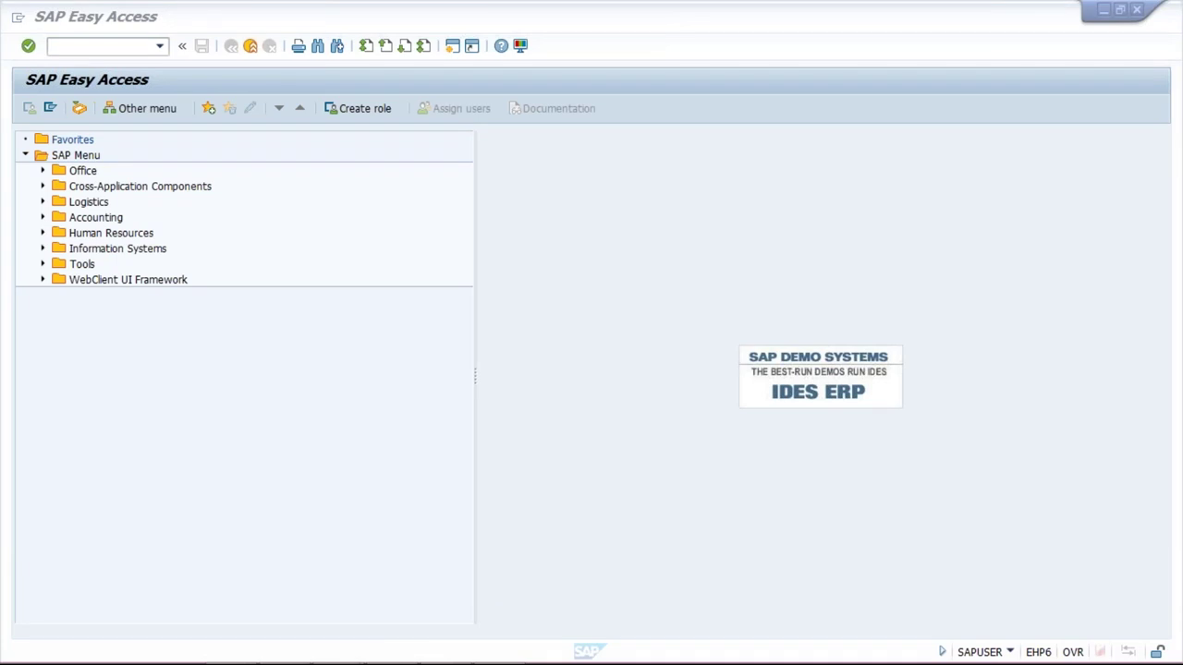
click(787, 501)
click(101, 46)
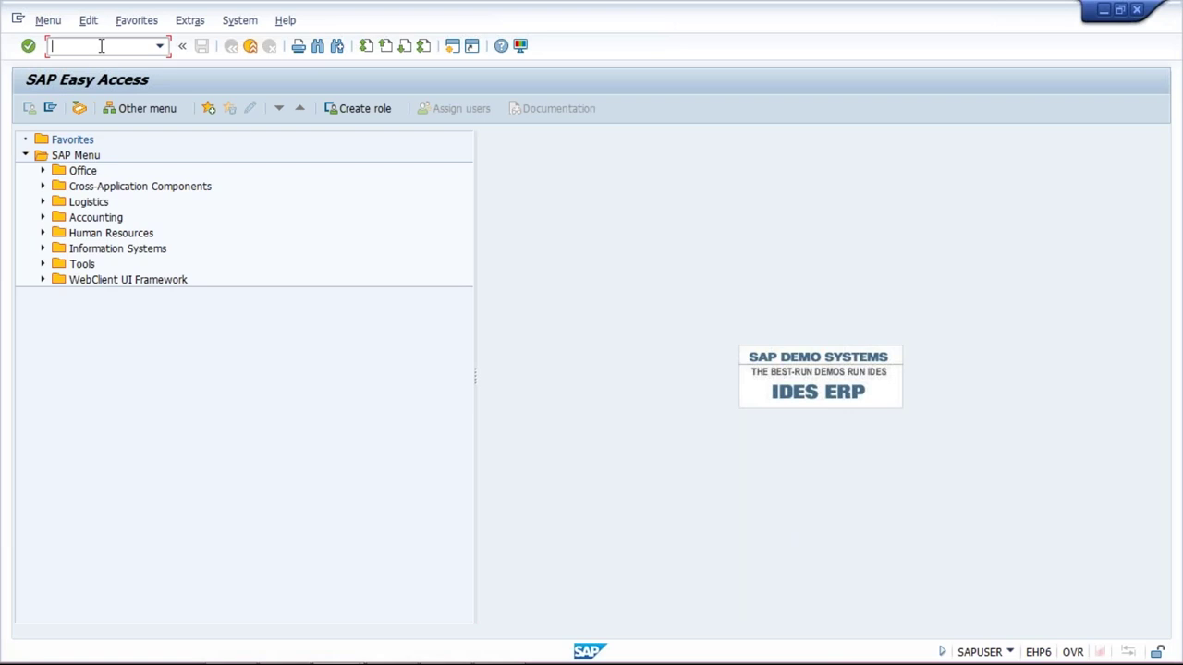
text(FB70)
key(Return)
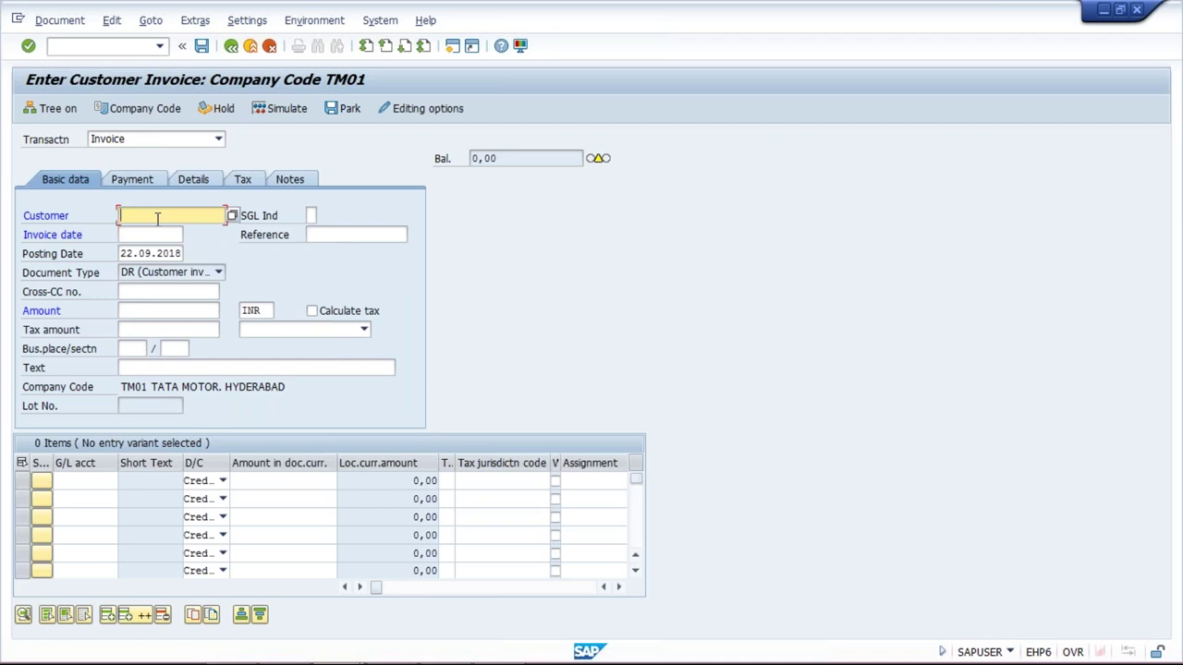
- Change the customer invoice's company code to TM10
text(100)
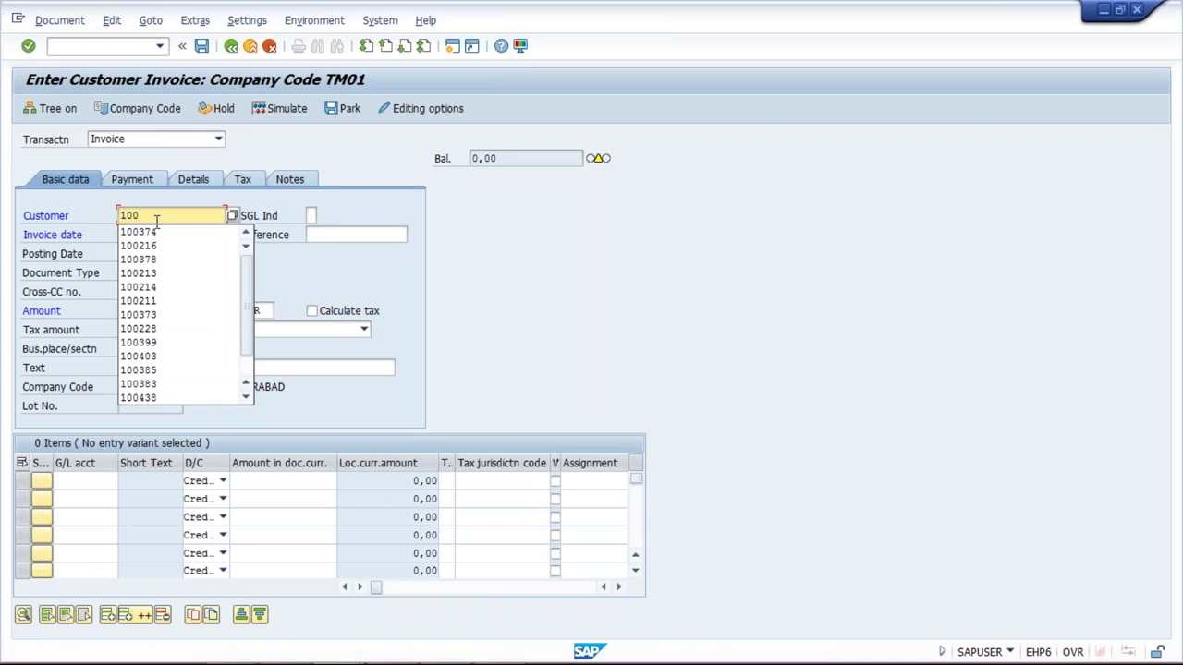
key(Return)
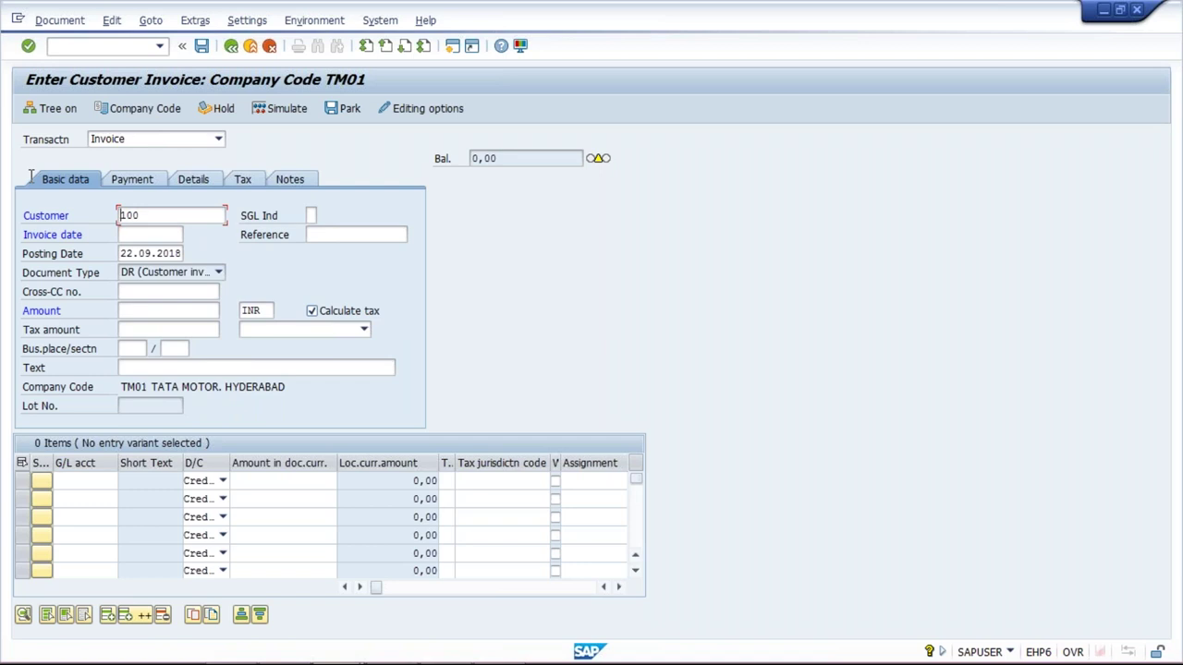
click(158, 386)
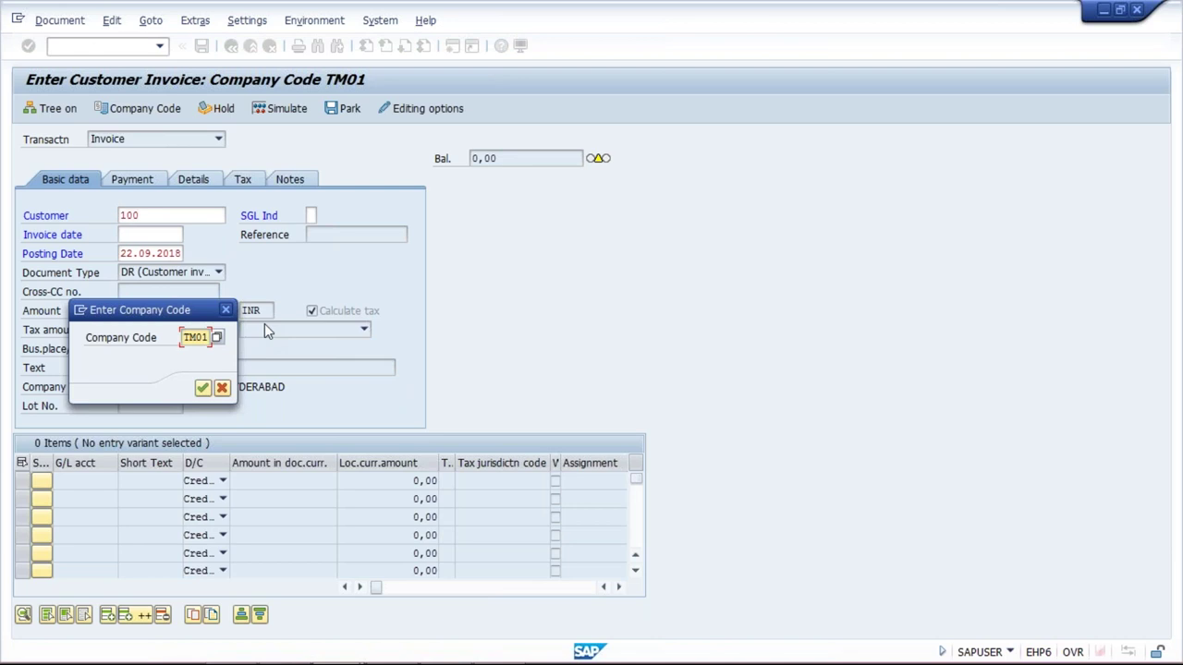
key(BackSpace)
key(BackSpace)
text(10)
key(Return)
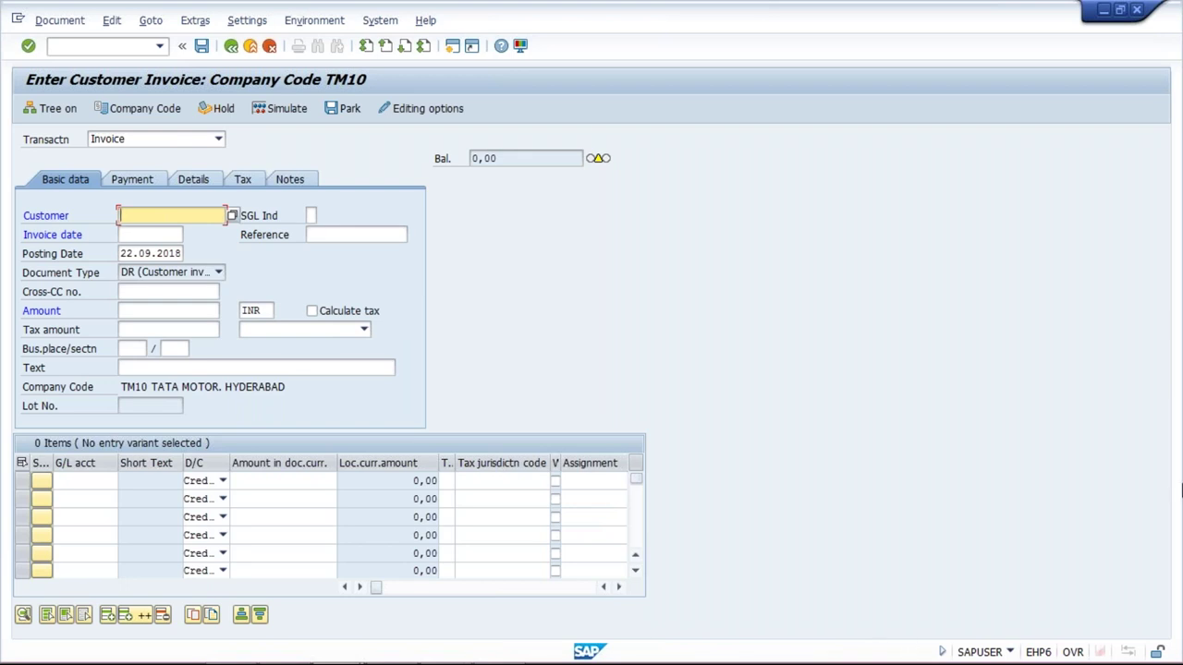
- Enter the Hyderabad branch as the invoice customer, with invoice date and posting date both set to 15.09.2018
mouse_move(1180, 6)
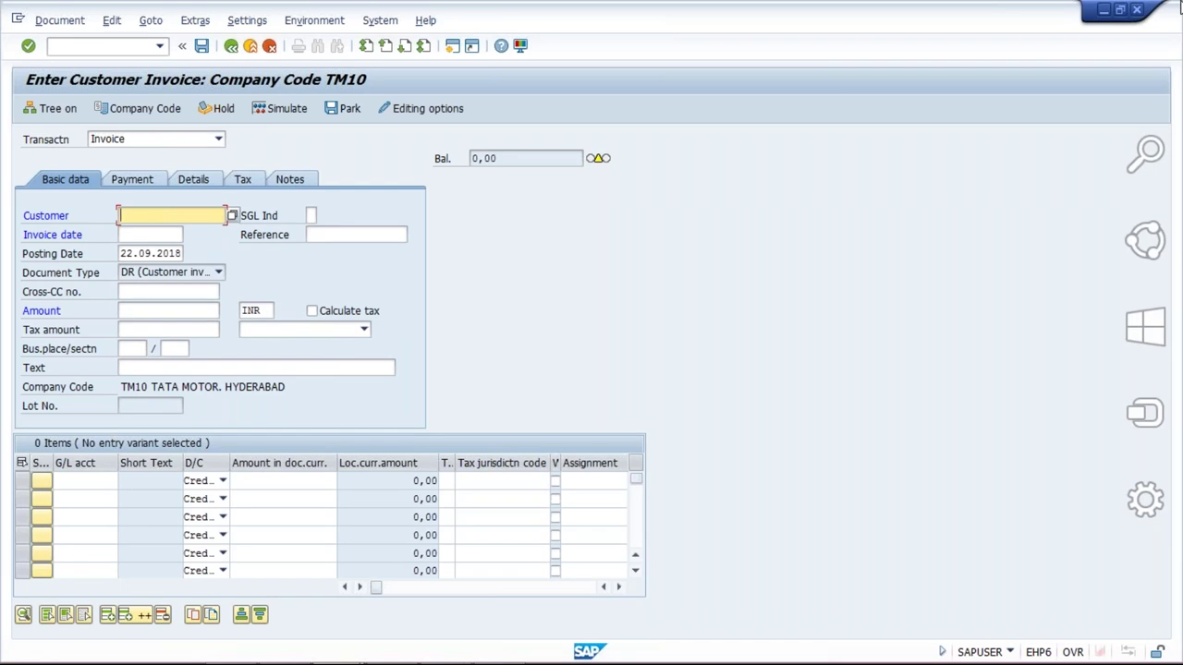
text(100218)
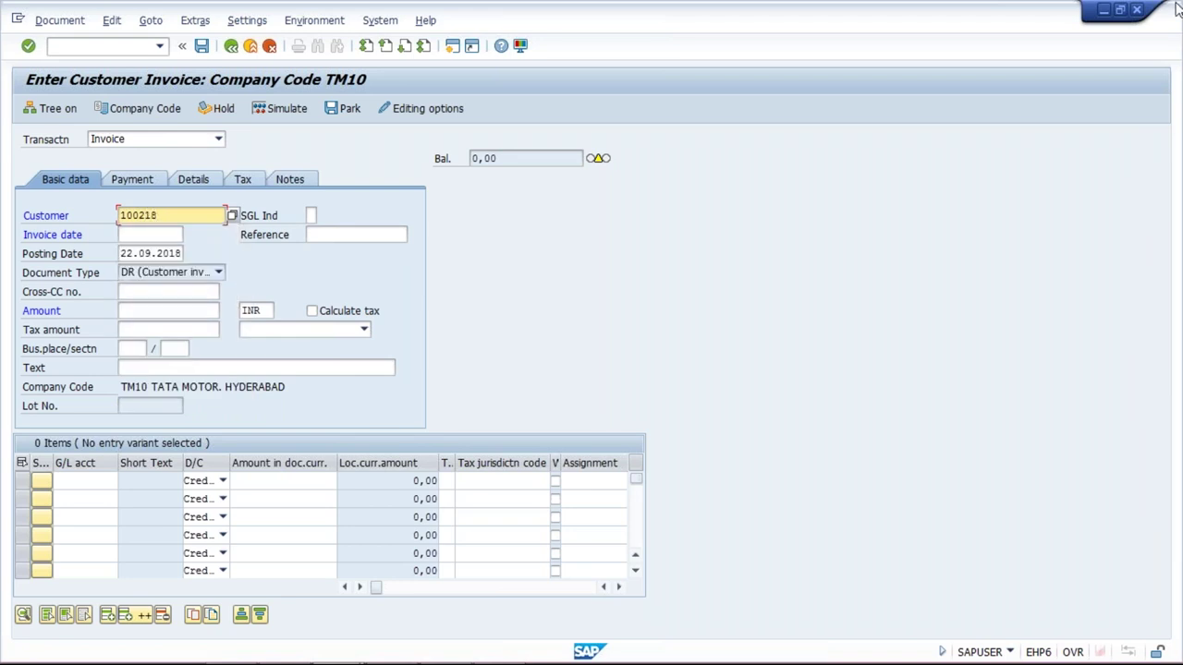
key(Tab)
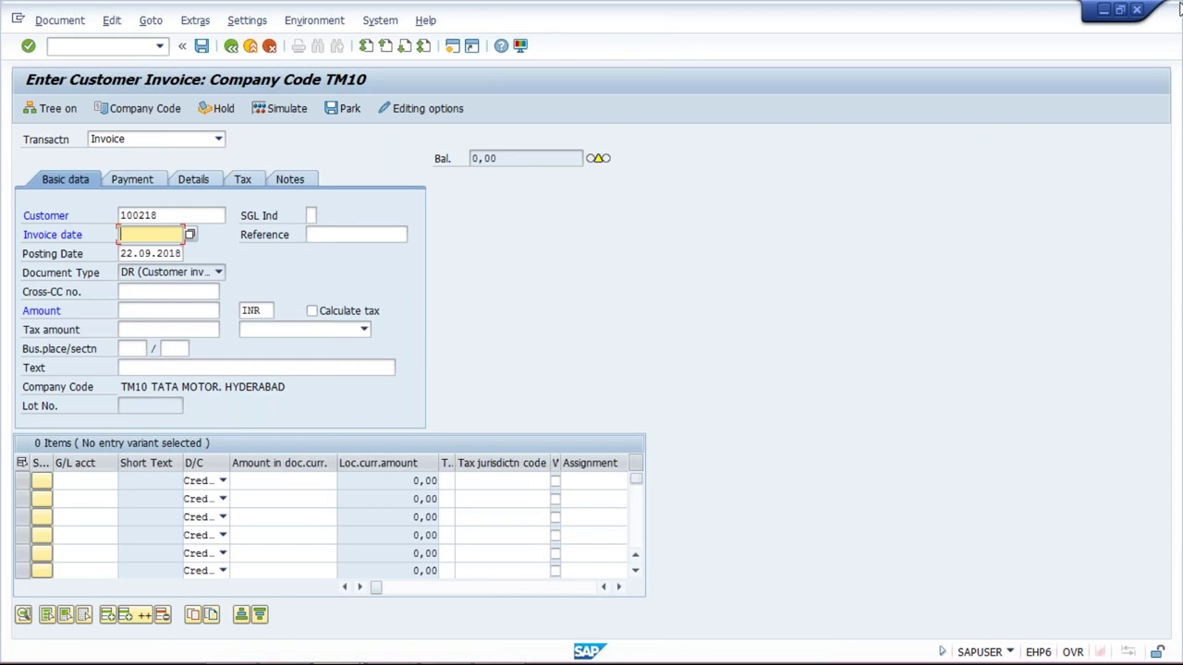
text(5.0)
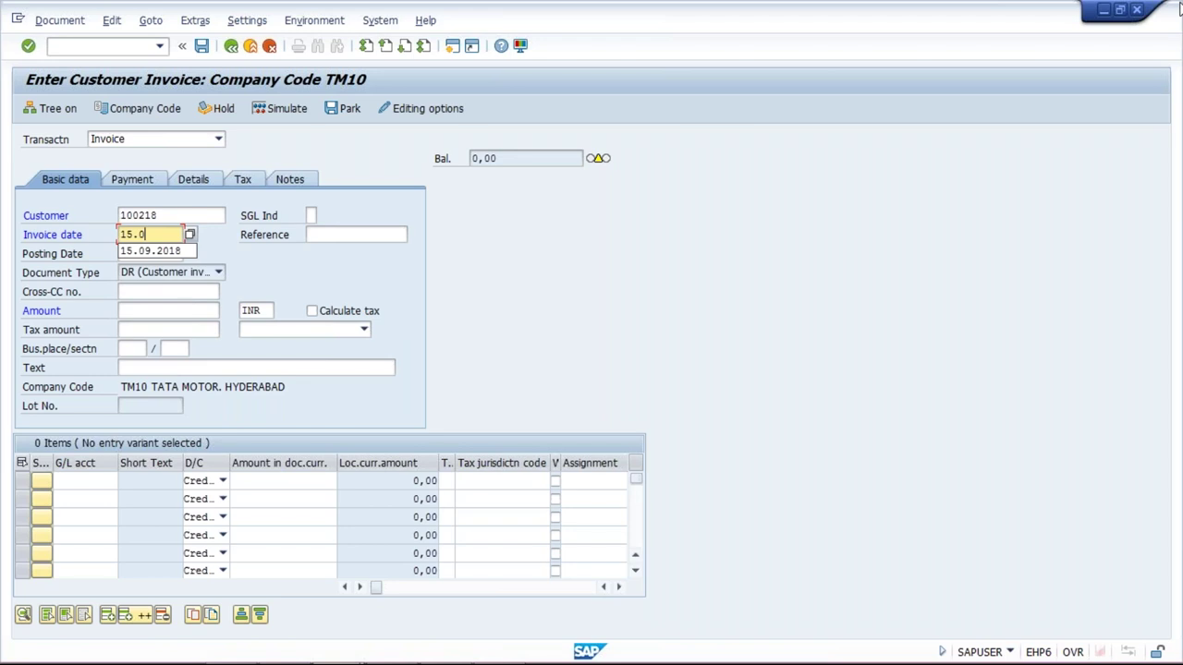
key(Down)
key(Return)
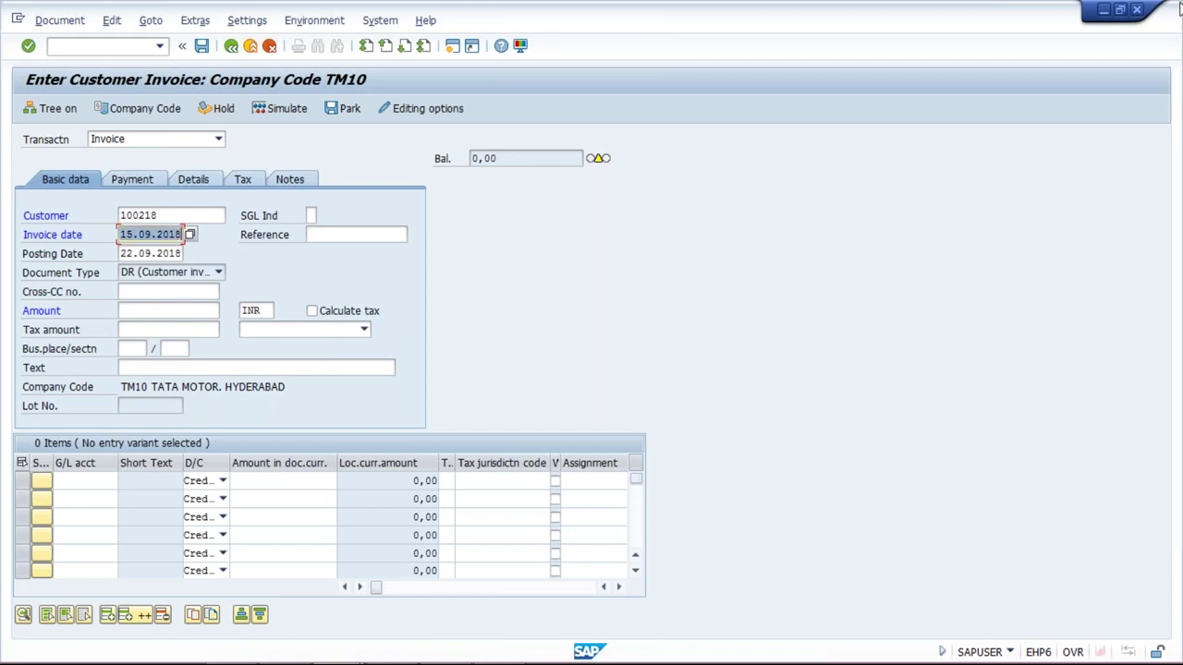
key(Tab)
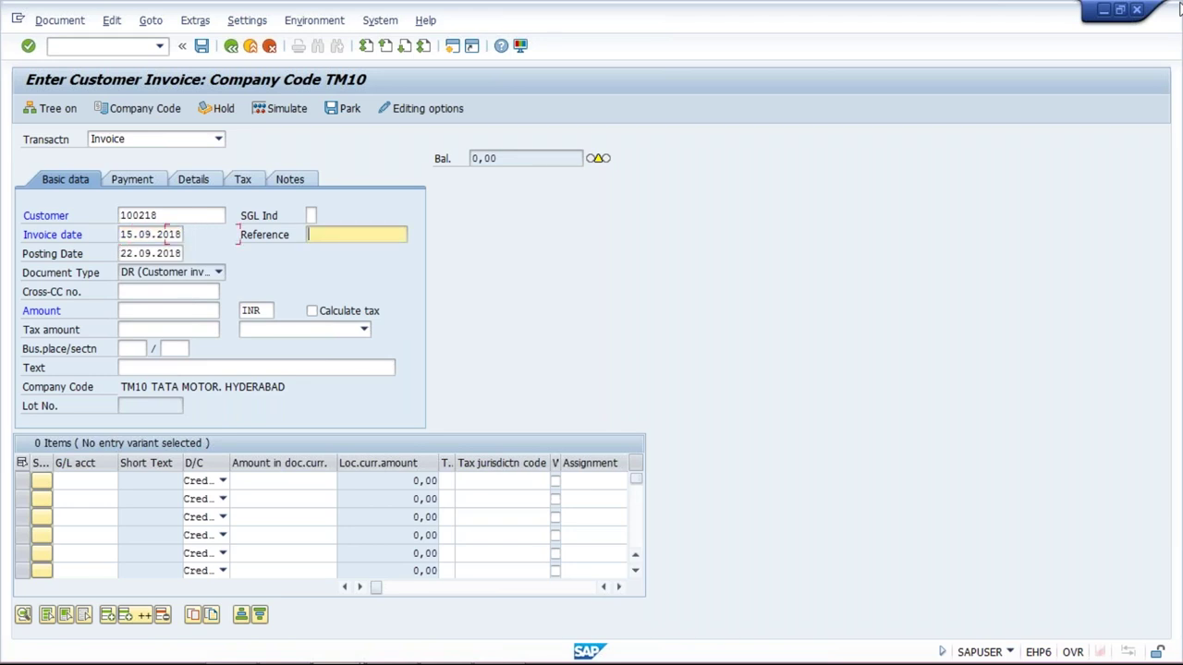
key(Tab)
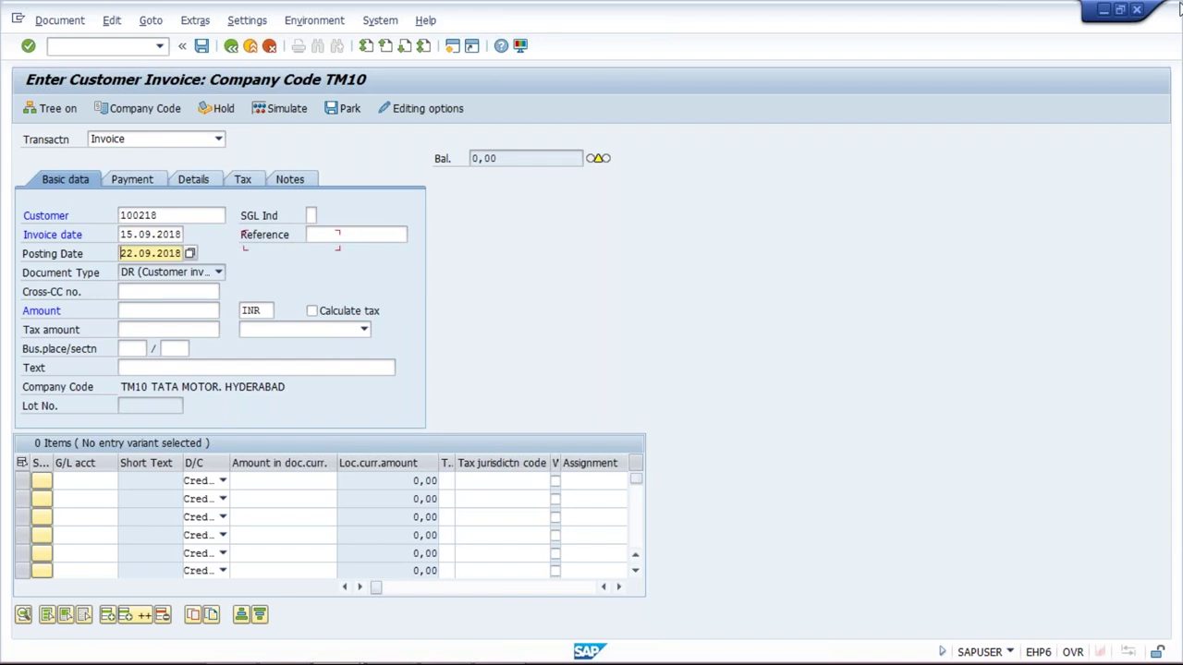
text(15)
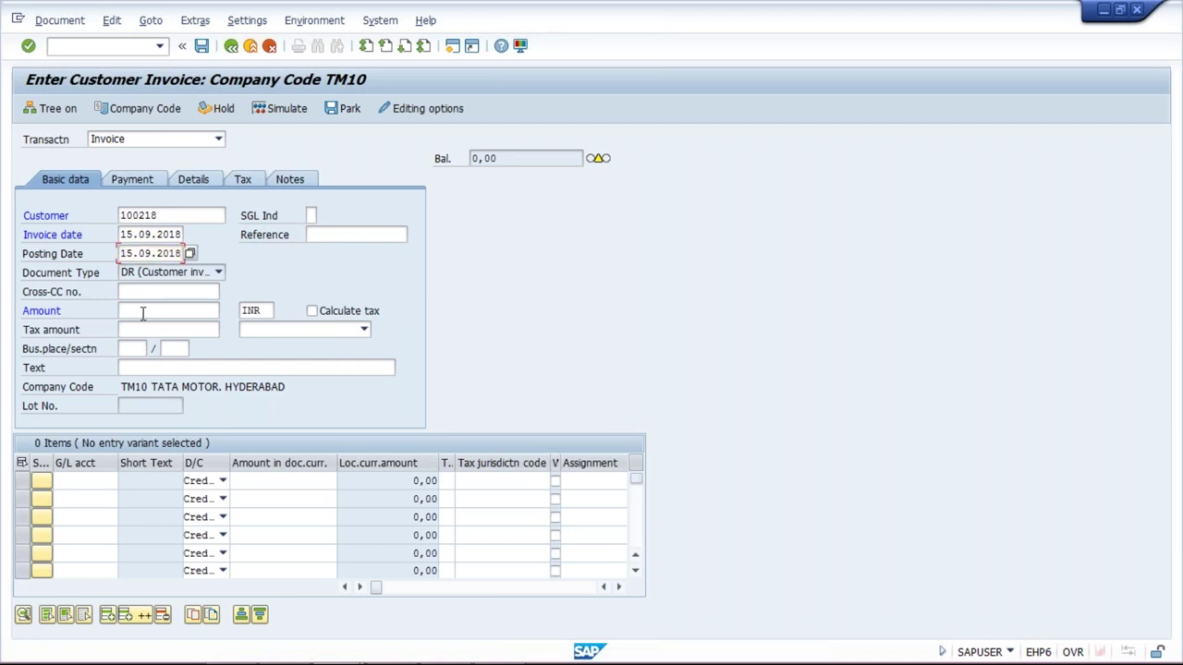
- Set the invoice amount to 1500 INR and add a credit line item for 1500 on G/L account 3000
key(Tab)
key(Tab)
key(Tab)
text(1500)
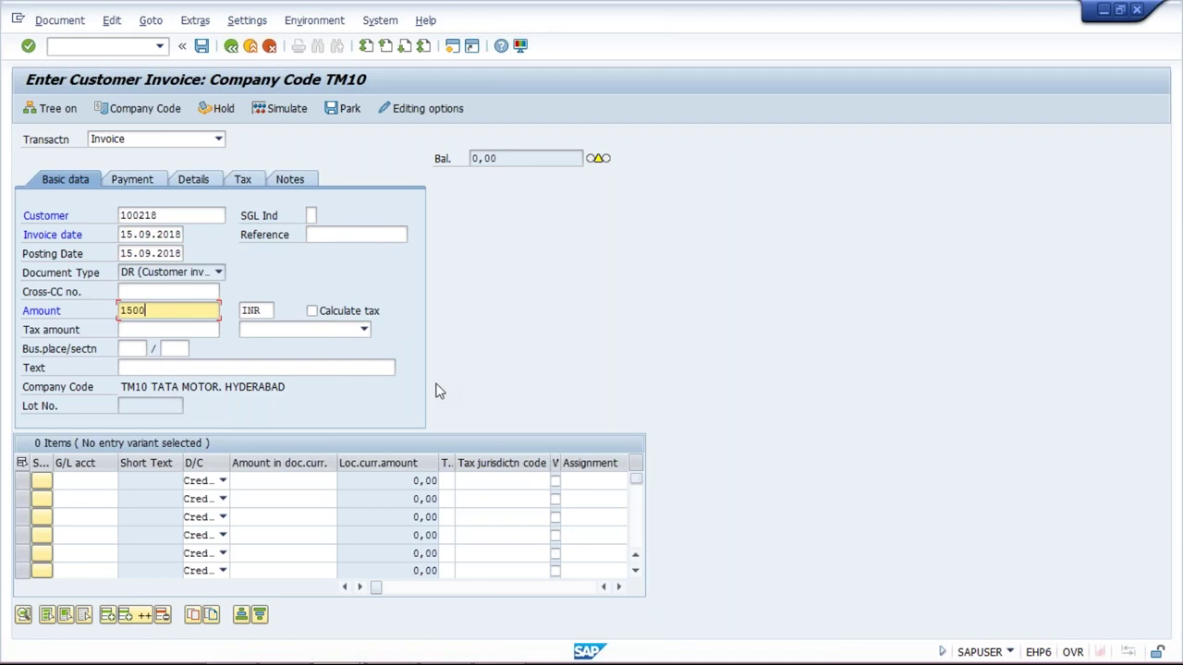
click(95, 482)
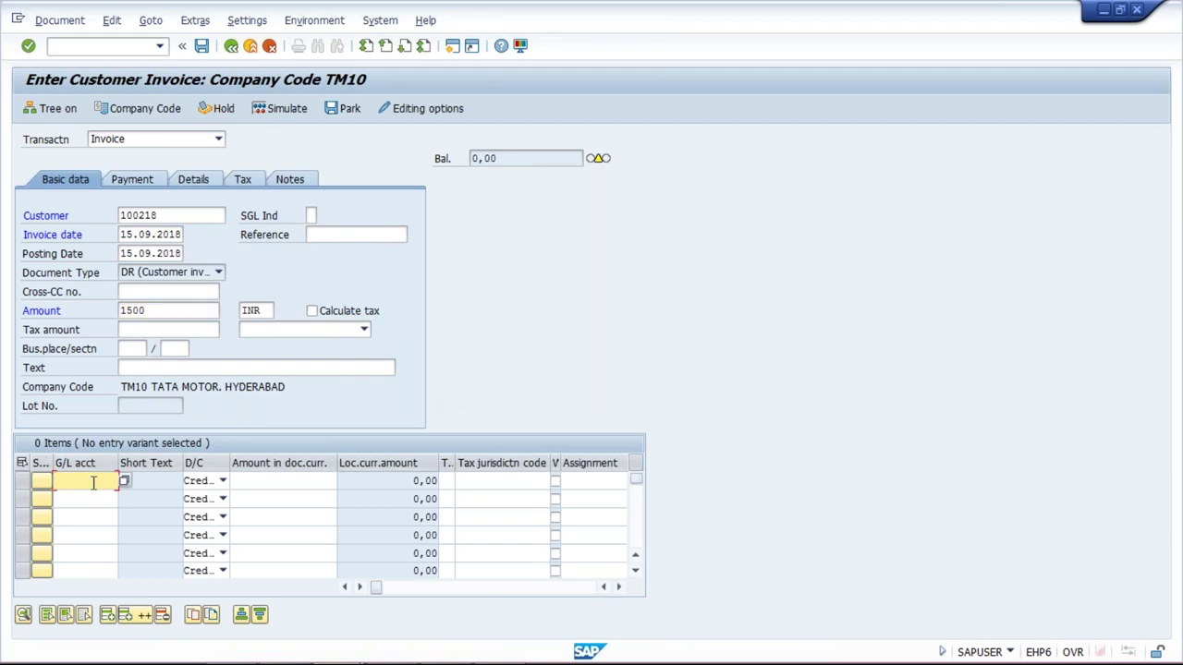
click(98, 483)
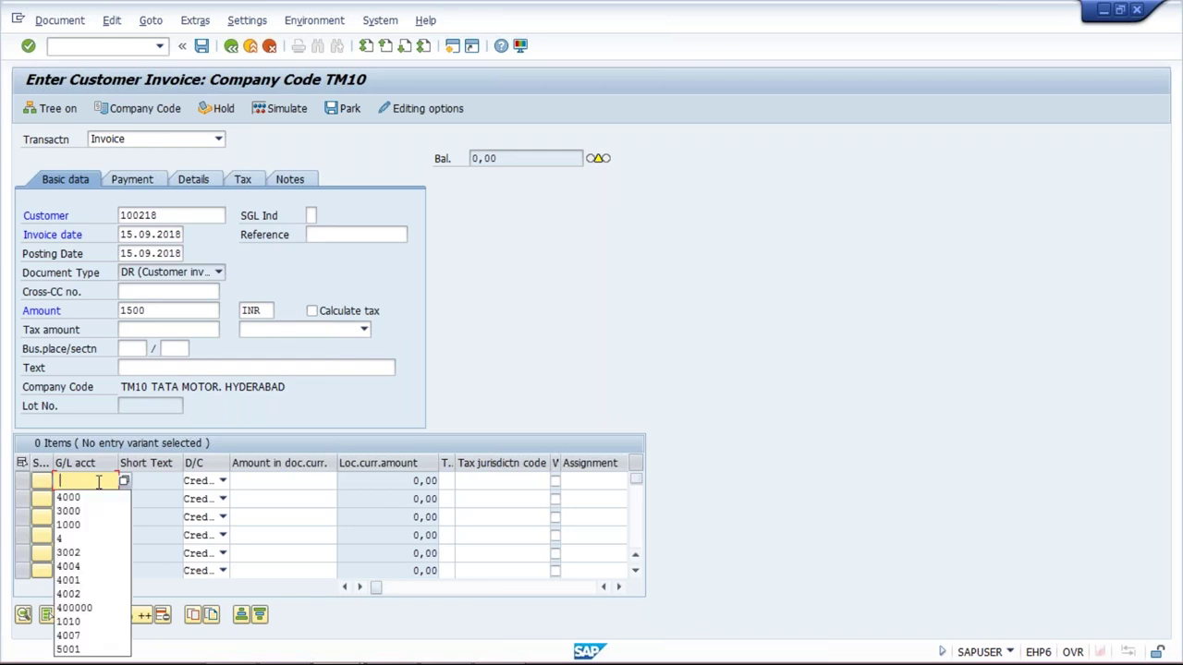
click(98, 513)
click(282, 480)
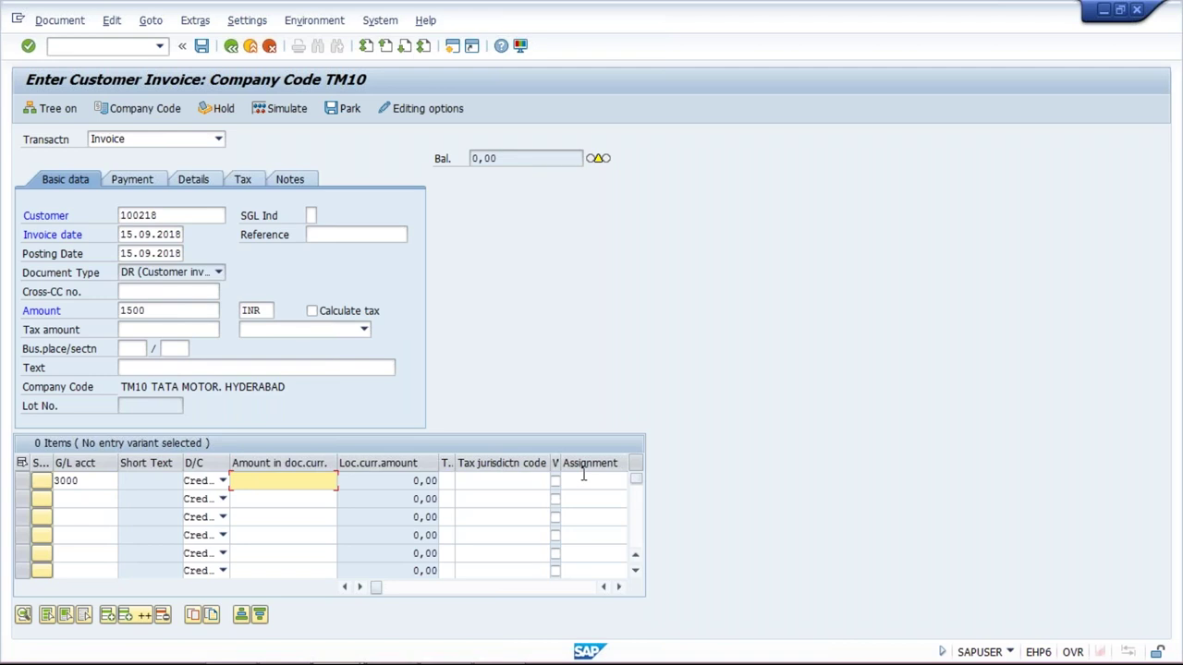
text(1500)
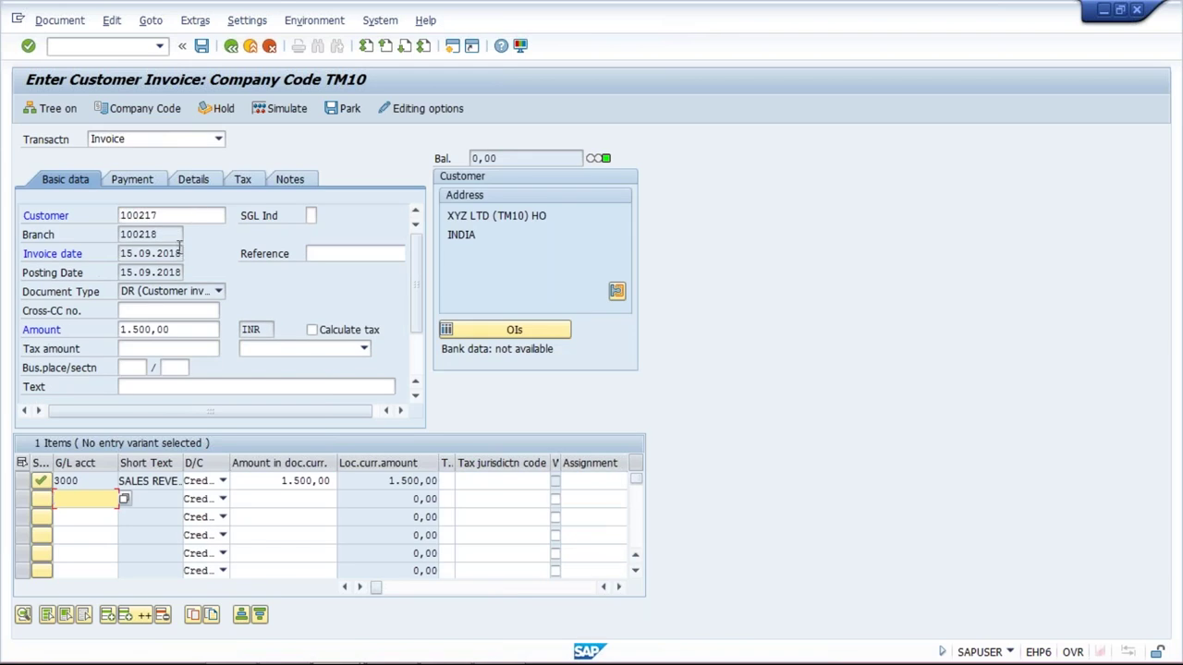
- Compare the customer and branch fields of the invoice to see which accounts the head office and branch occupy
click(175, 215)
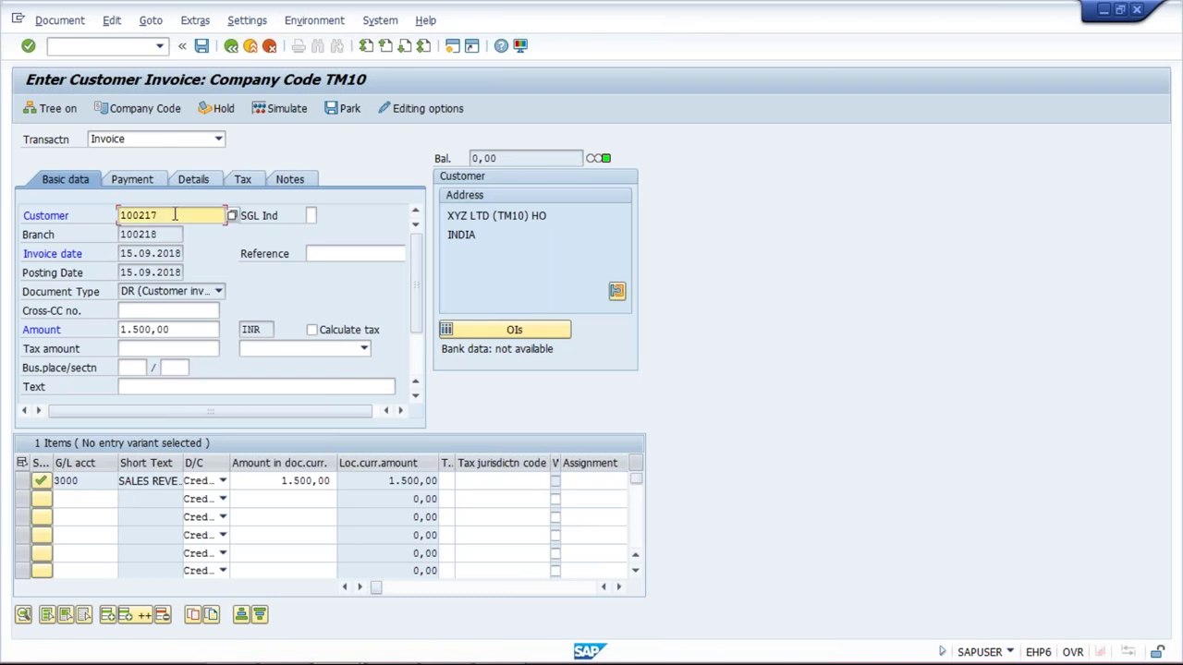
drag(175, 215, 73, 217)
click(167, 234)
drag(162, 234, 92, 235)
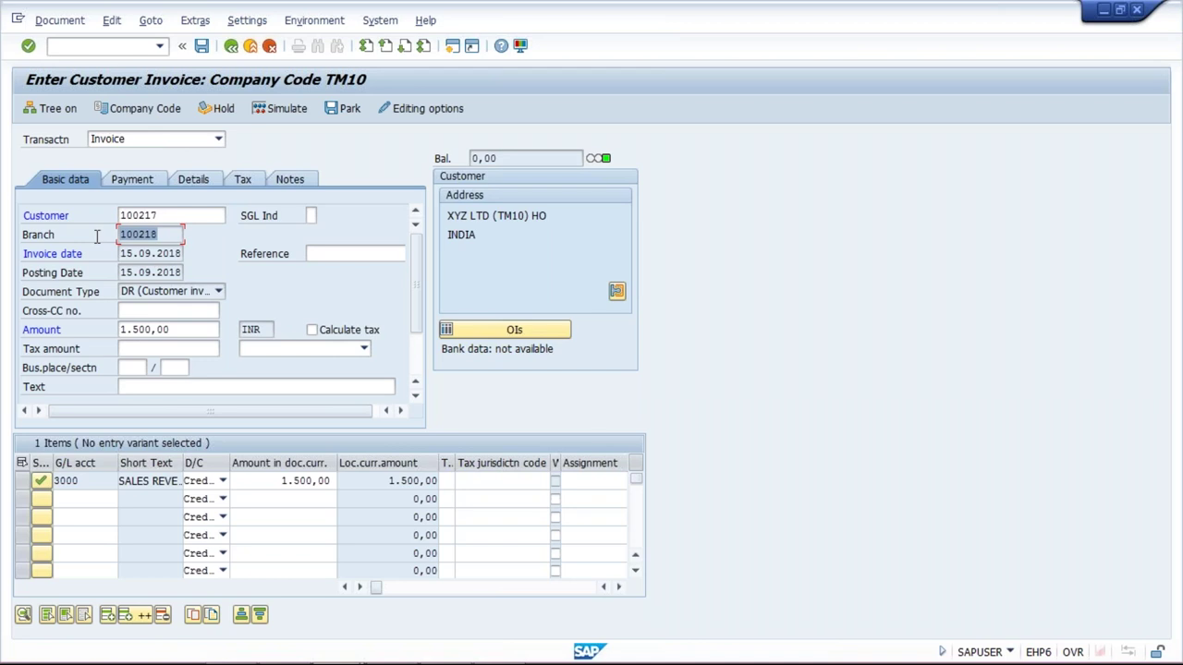
drag(166, 216, 99, 211)
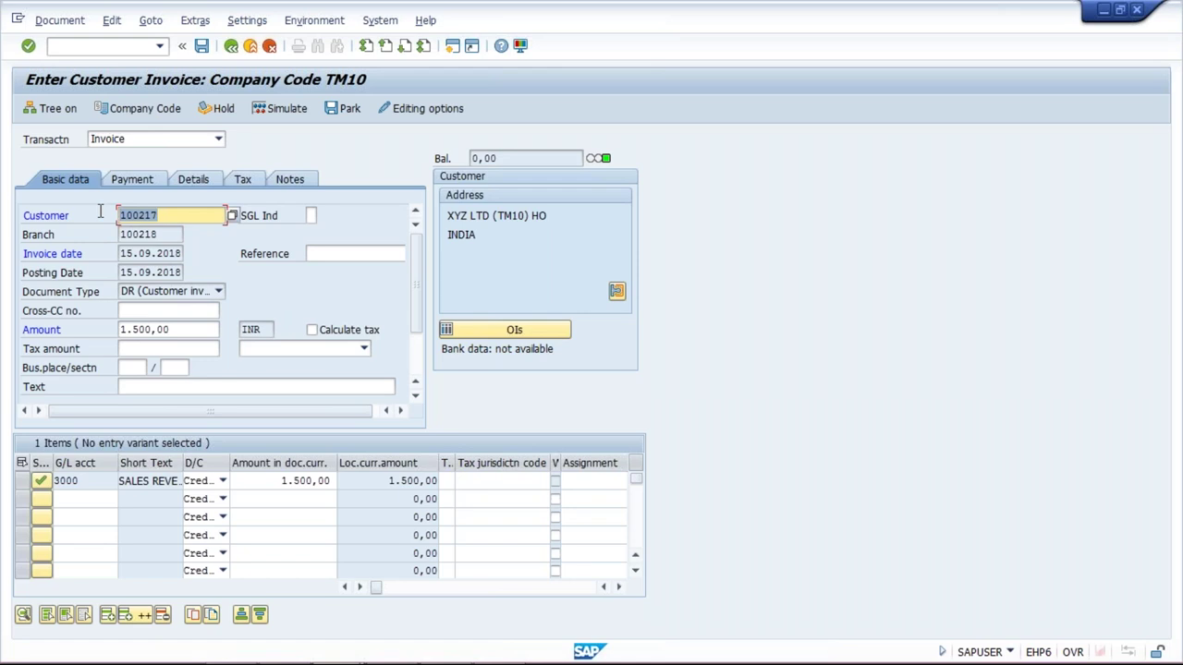
drag(180, 235, 79, 236)
click(164, 234)
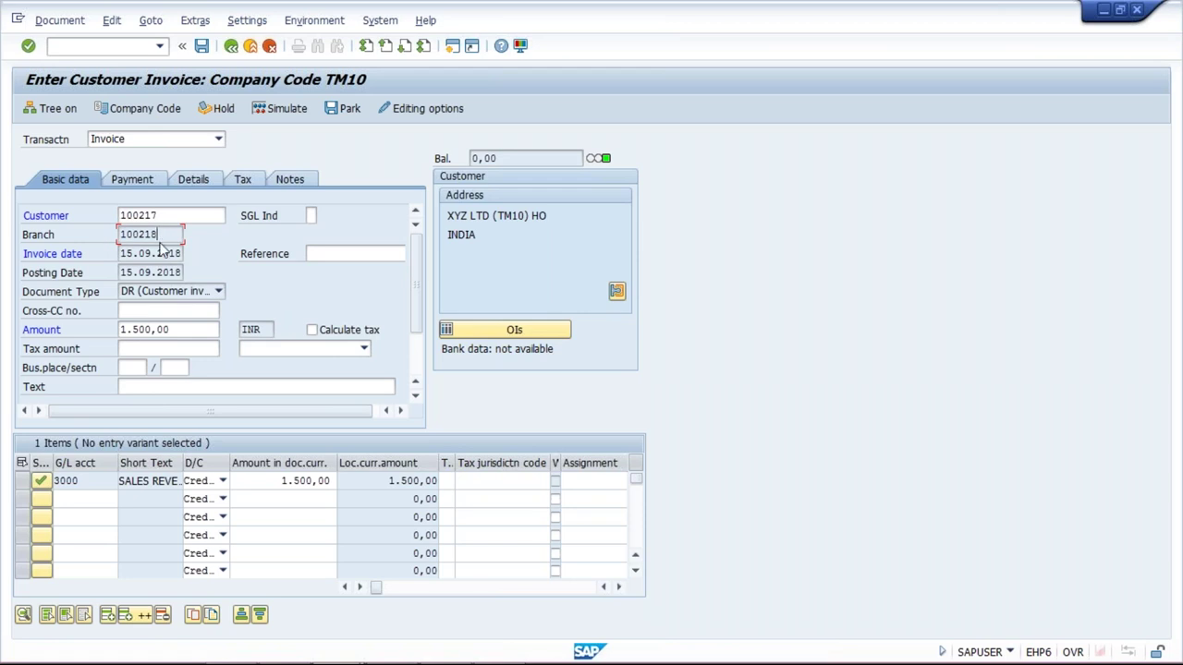
drag(170, 214, 108, 215)
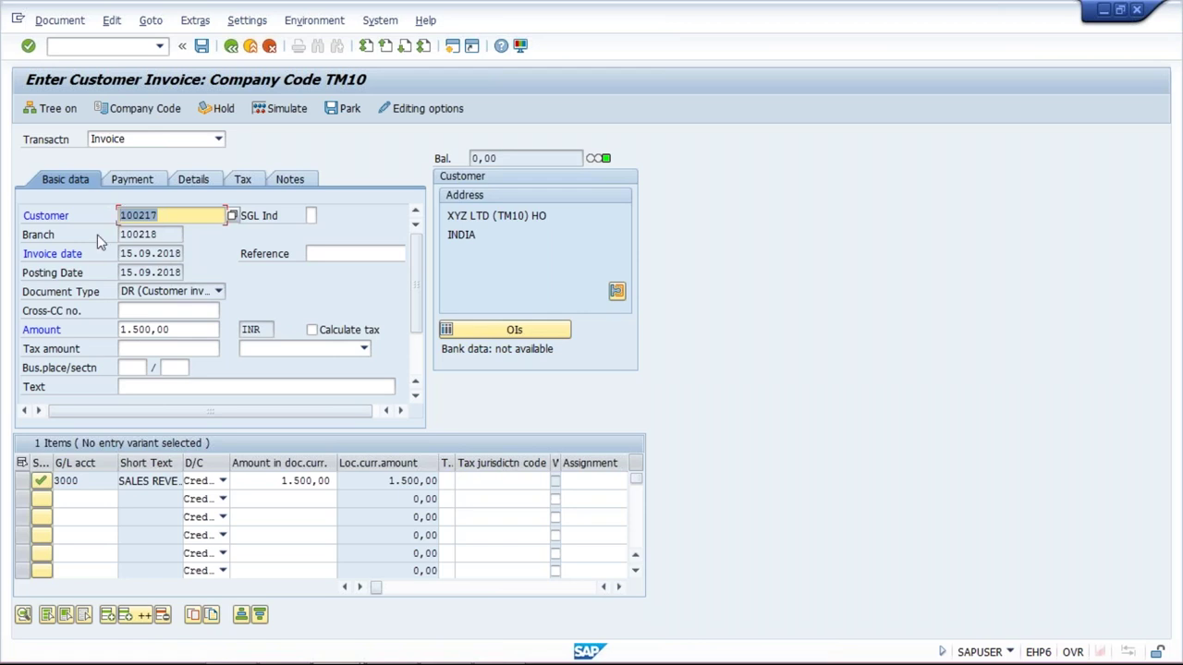
click(196, 217)
drag(181, 216, 80, 218)
drag(171, 216, 82, 214)
drag(174, 236, 82, 236)
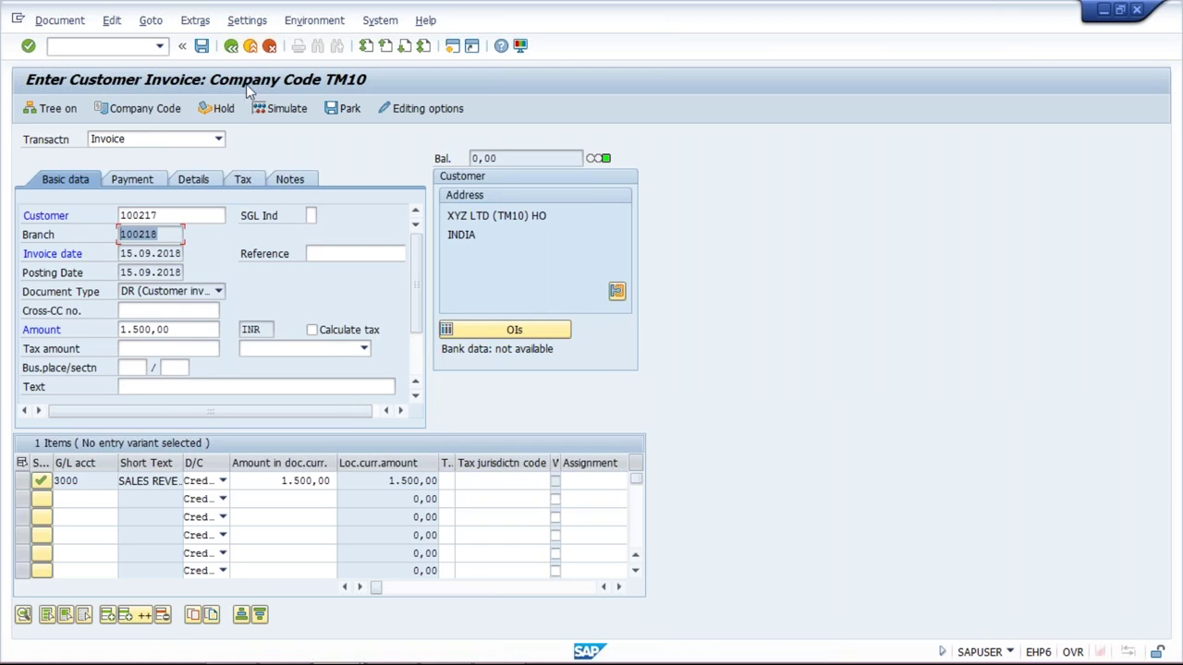
- Simulate the customer invoice, check its line items in the document overview, and post the document
click(270, 119)
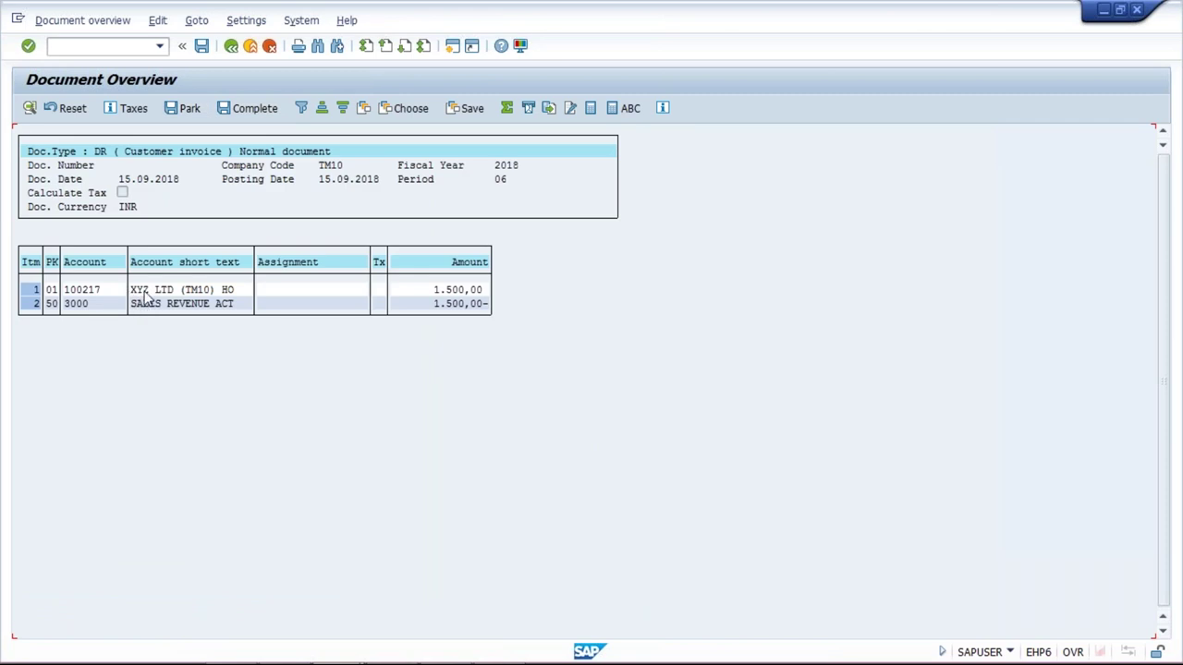
click(151, 305)
click(201, 46)
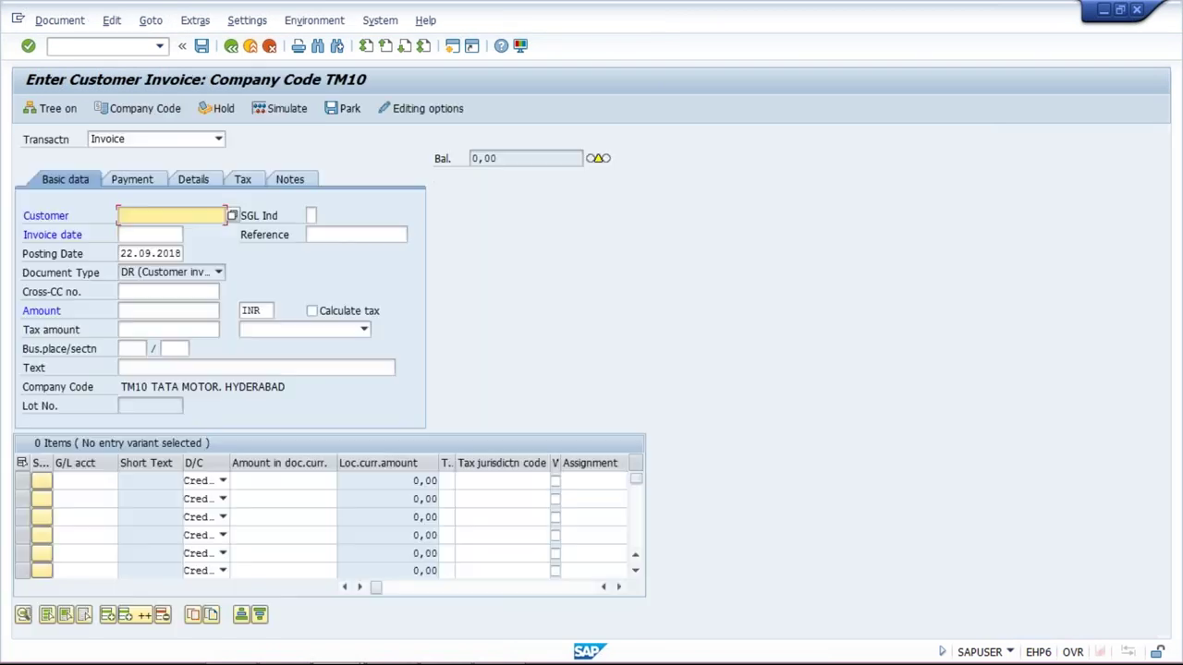
- Open a new SAP session and start transaction FBL5N for customer line item display
mouse_move(372, 654)
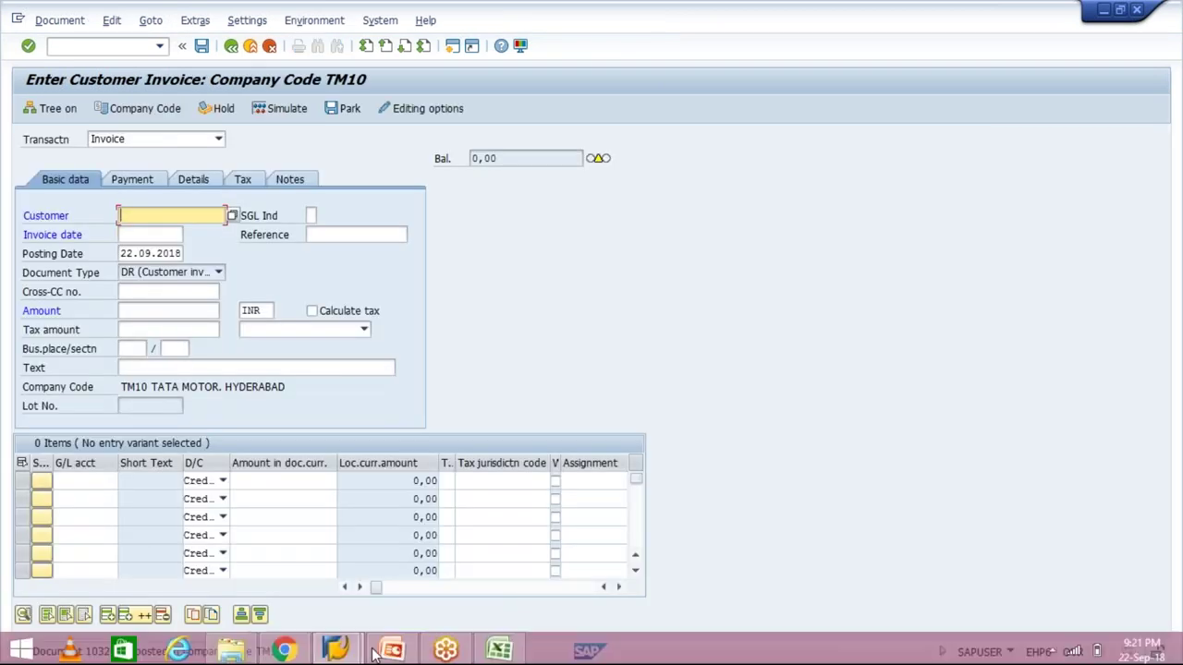
click(452, 46)
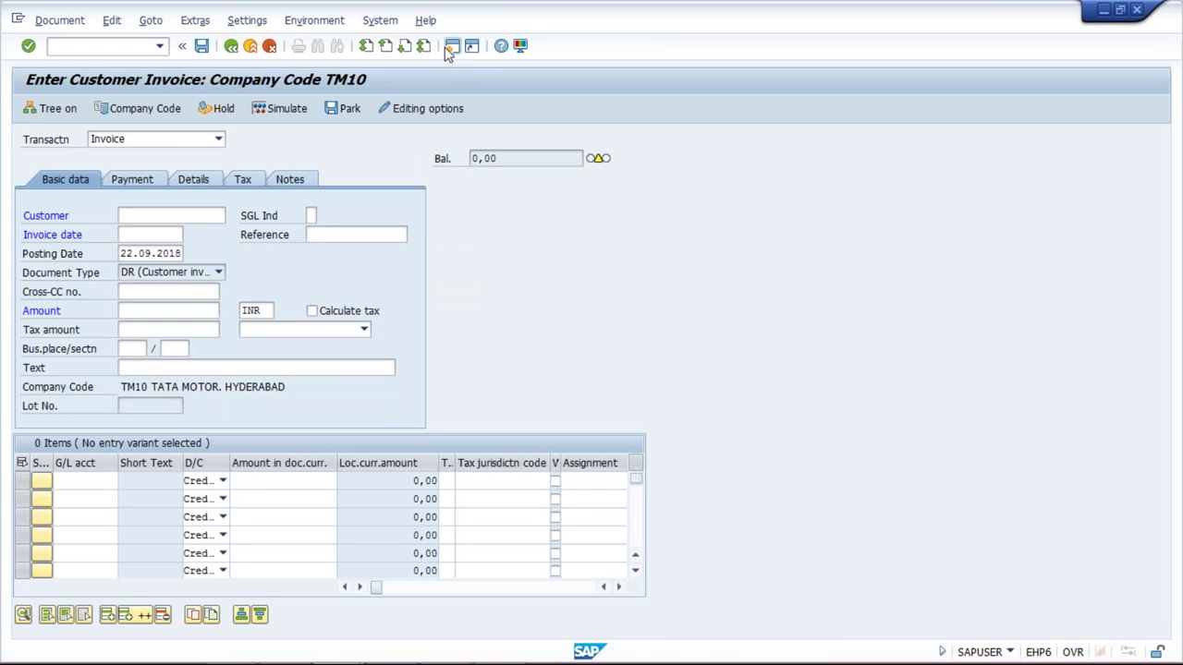
click(450, 46)
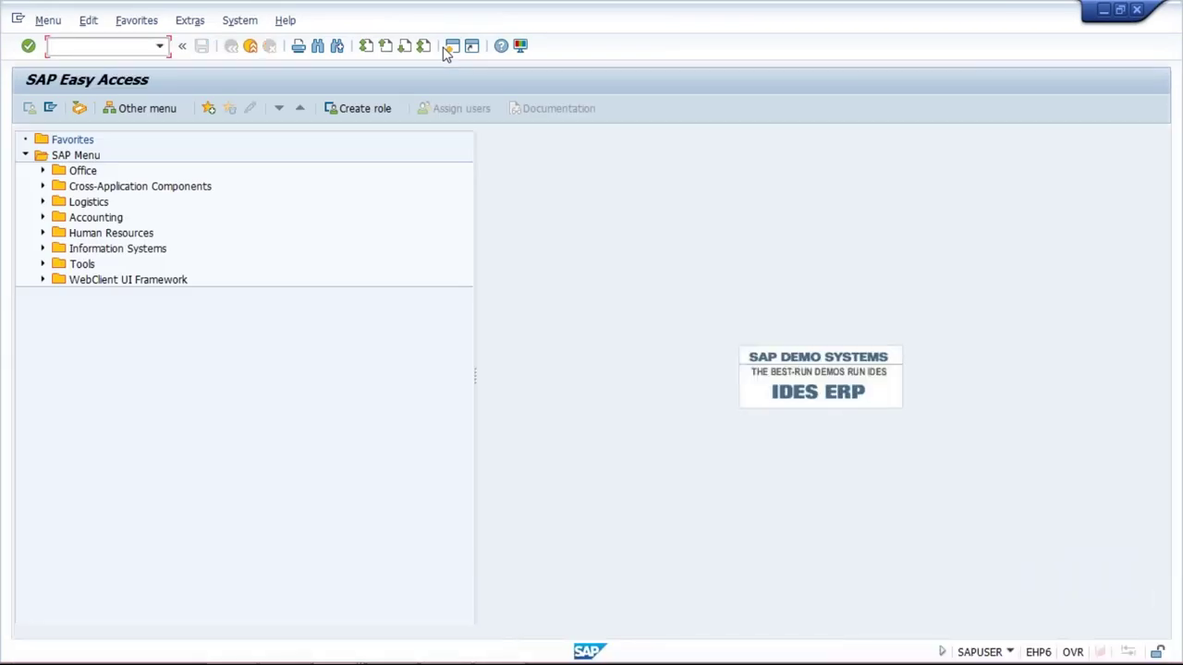
text(FBL5N)
key(Return)
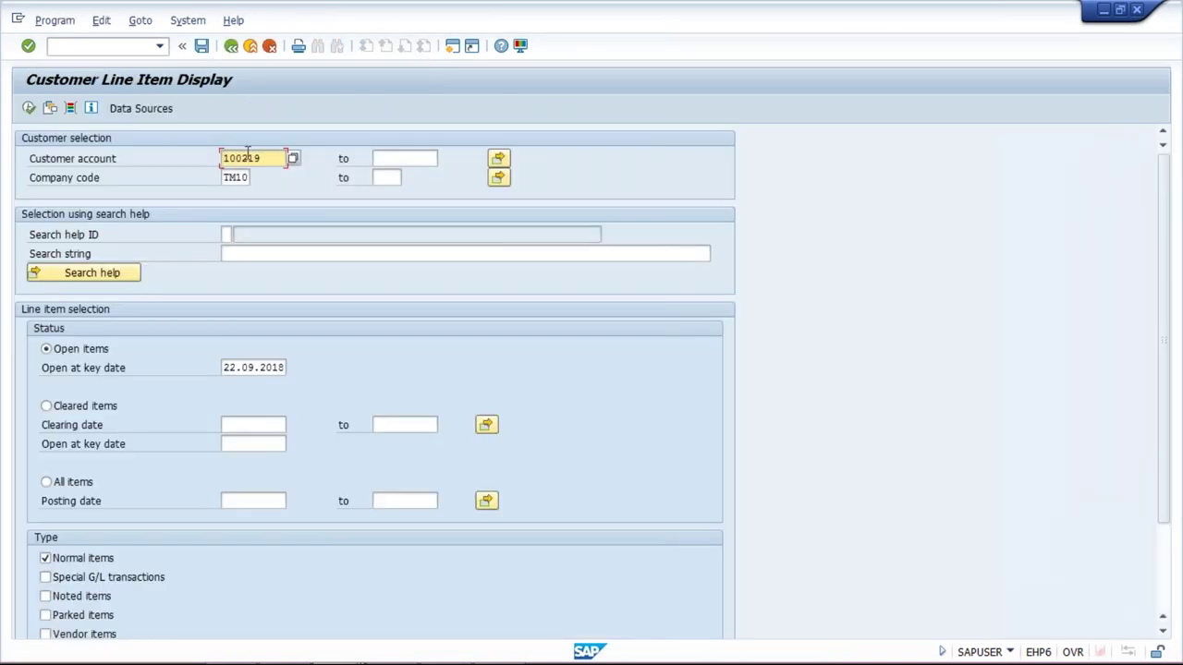
- Display all line items, rather than only open ones, for the XYZ LTD head office customer in company code TM10
click(275, 158)
key(BackSpace)
text(7)
click(94, 482)
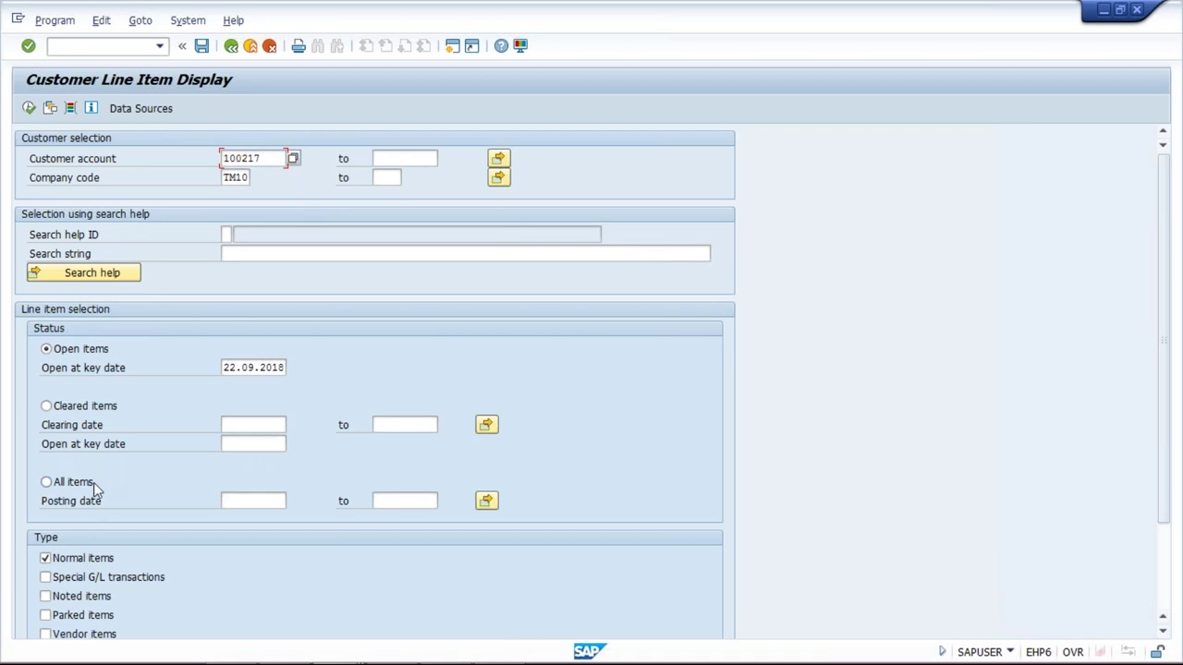
click(29, 108)
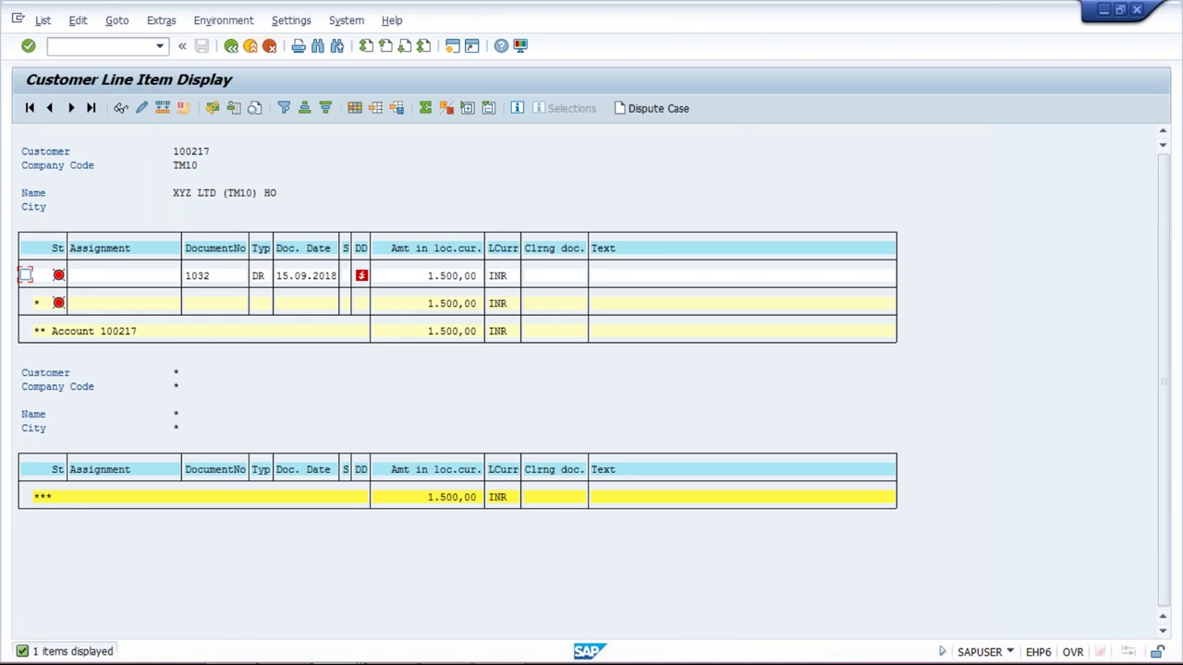
click(231, 46)
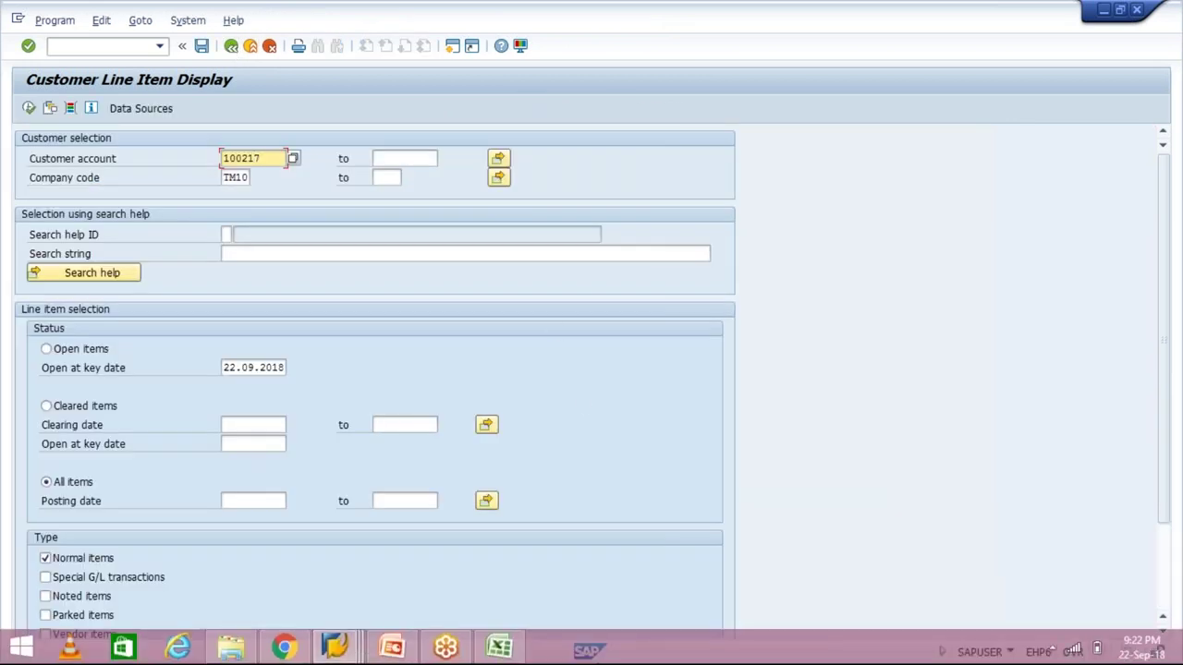
- Display all line items of the Hyderabad branch customer, with the head office line items also listed
text(218)
key(BackSpace)
key(BackSpace)
key(BackSpace)
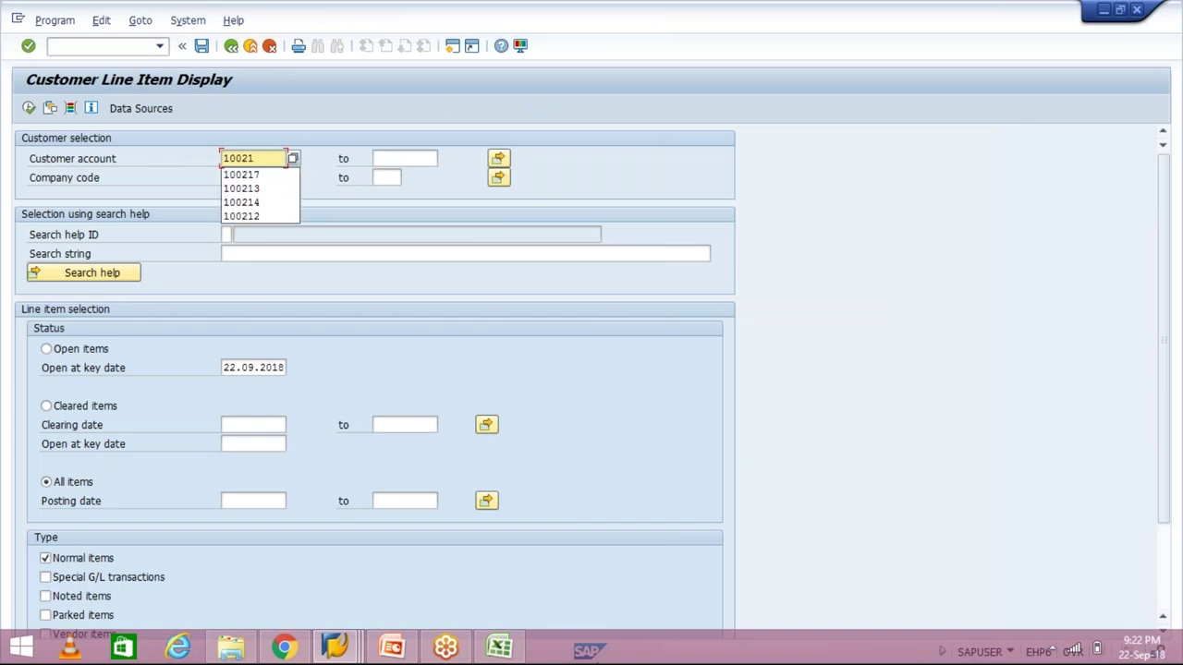
text(8)
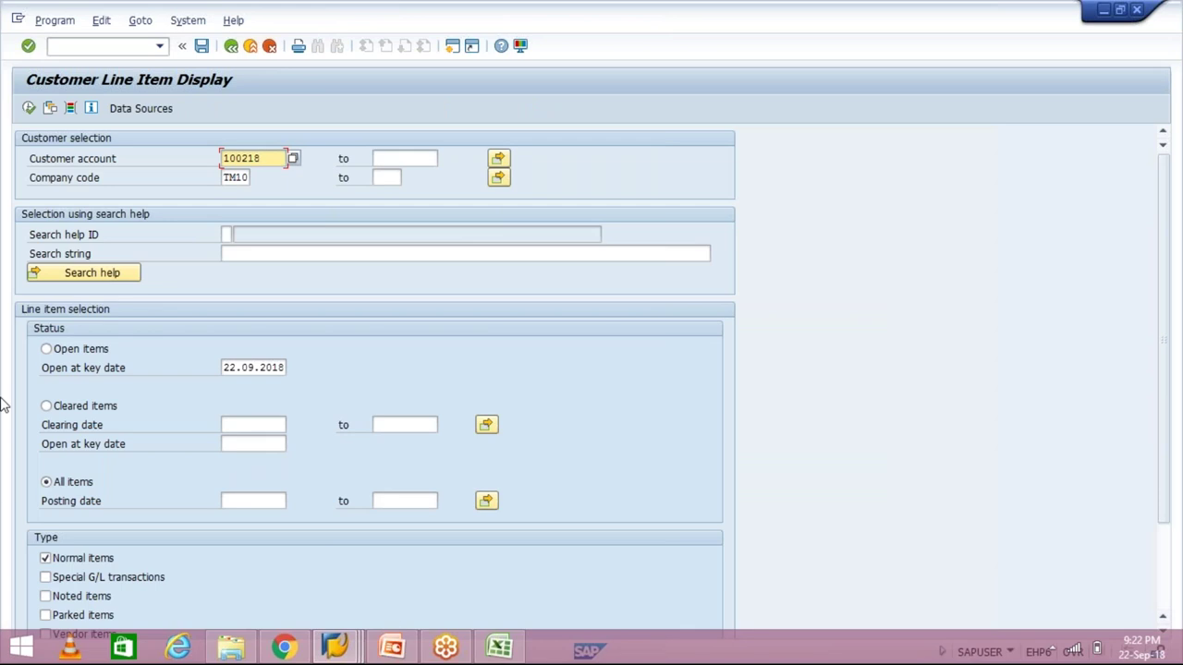
click(29, 108)
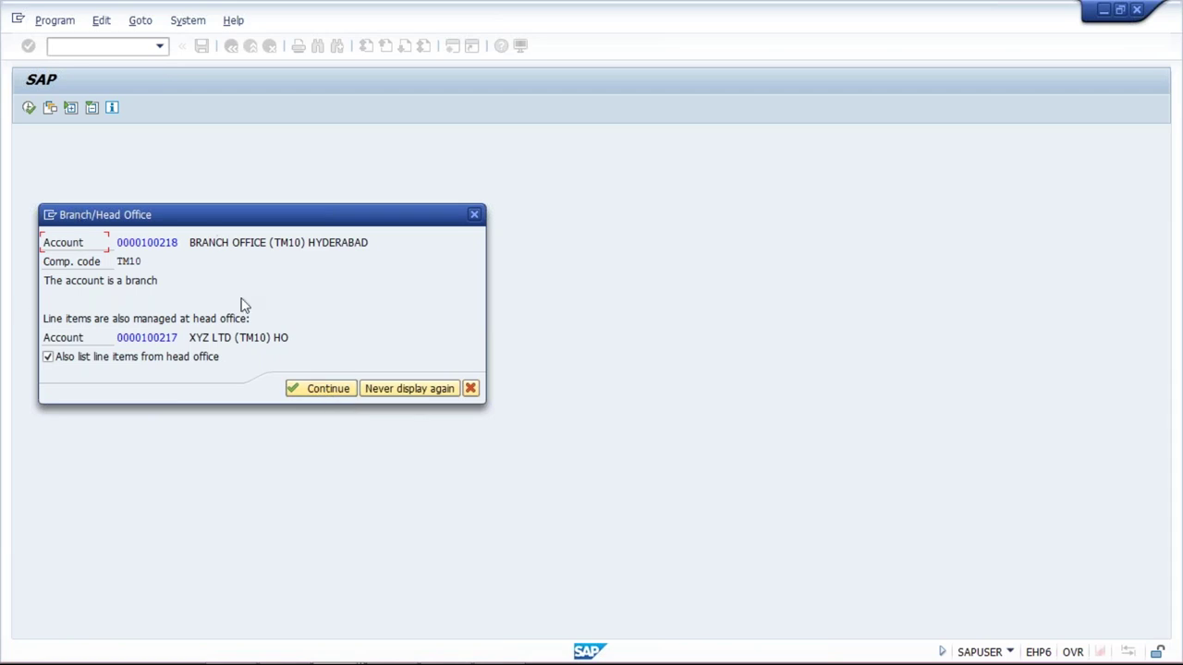
key(Return)
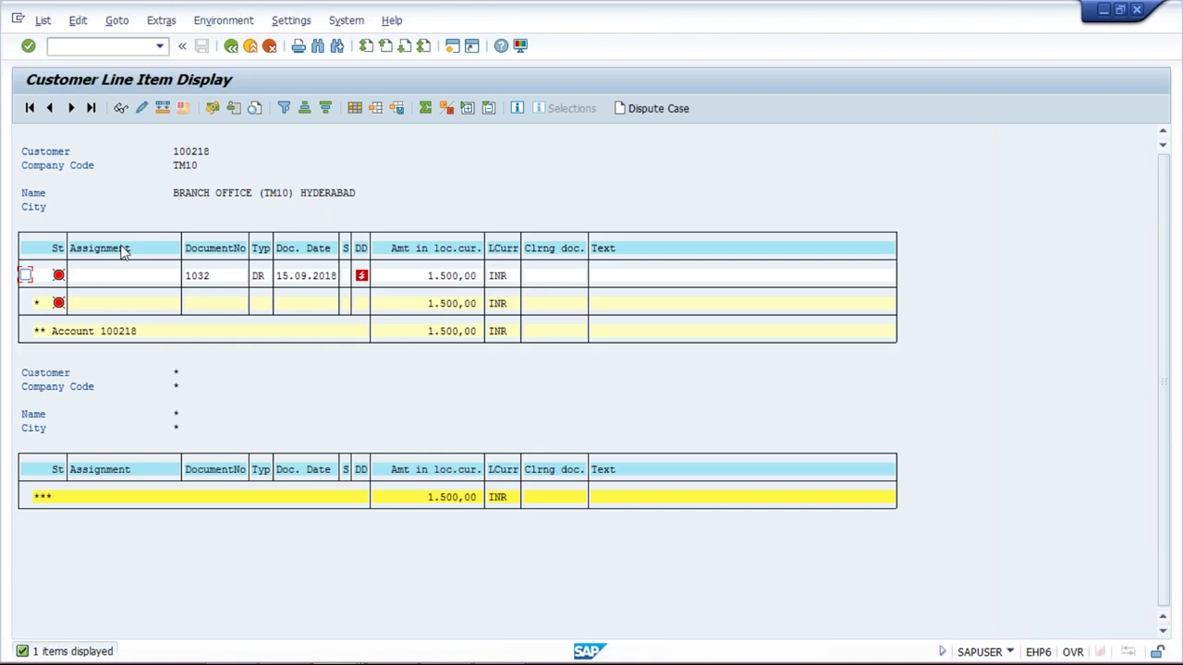
click(232, 46)
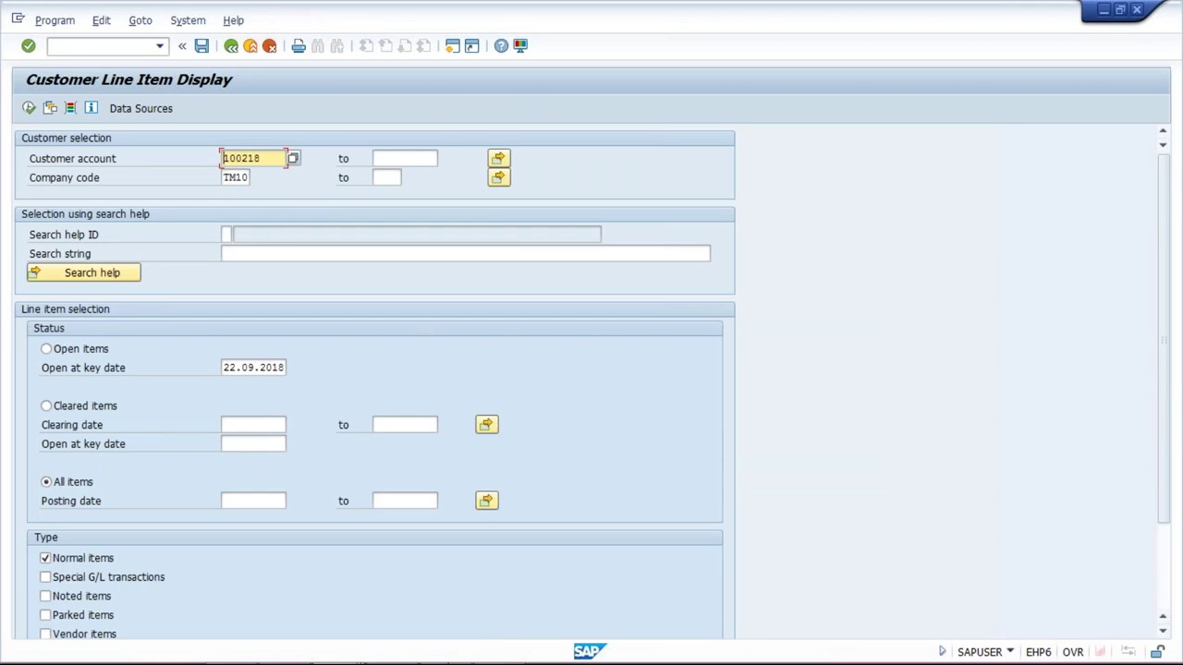
- Switch to the customer invoice session and enter the Banglore branch as customer, with invoice and posting dates of 16.09.2018
click(344, 645)
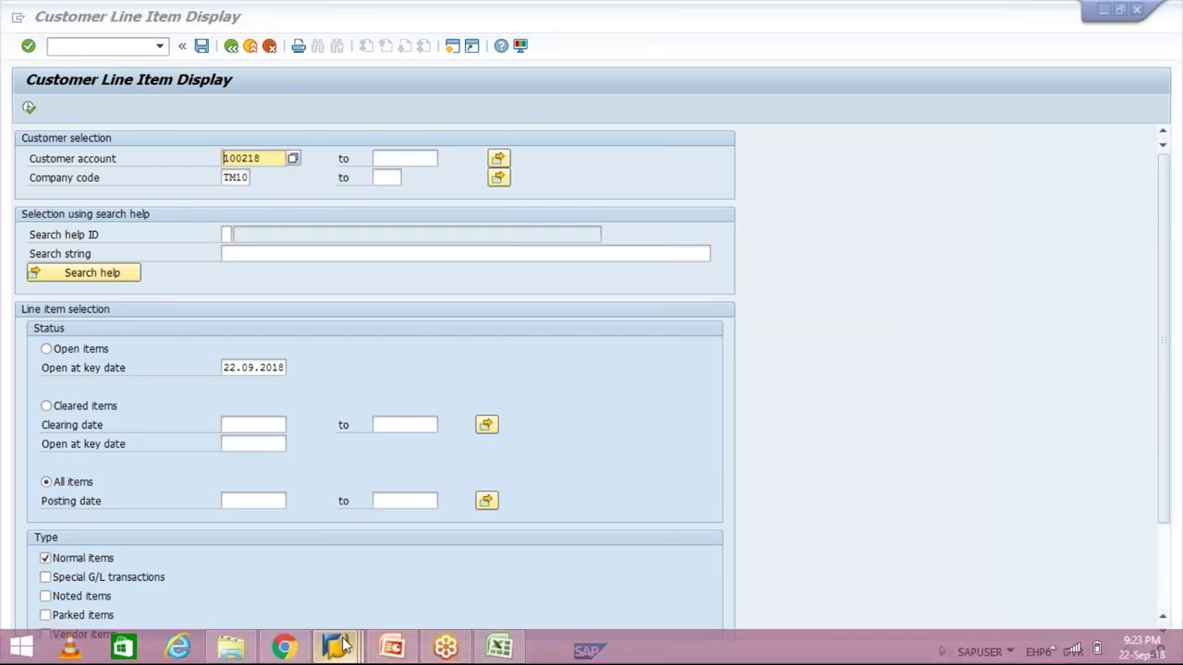
click(427, 575)
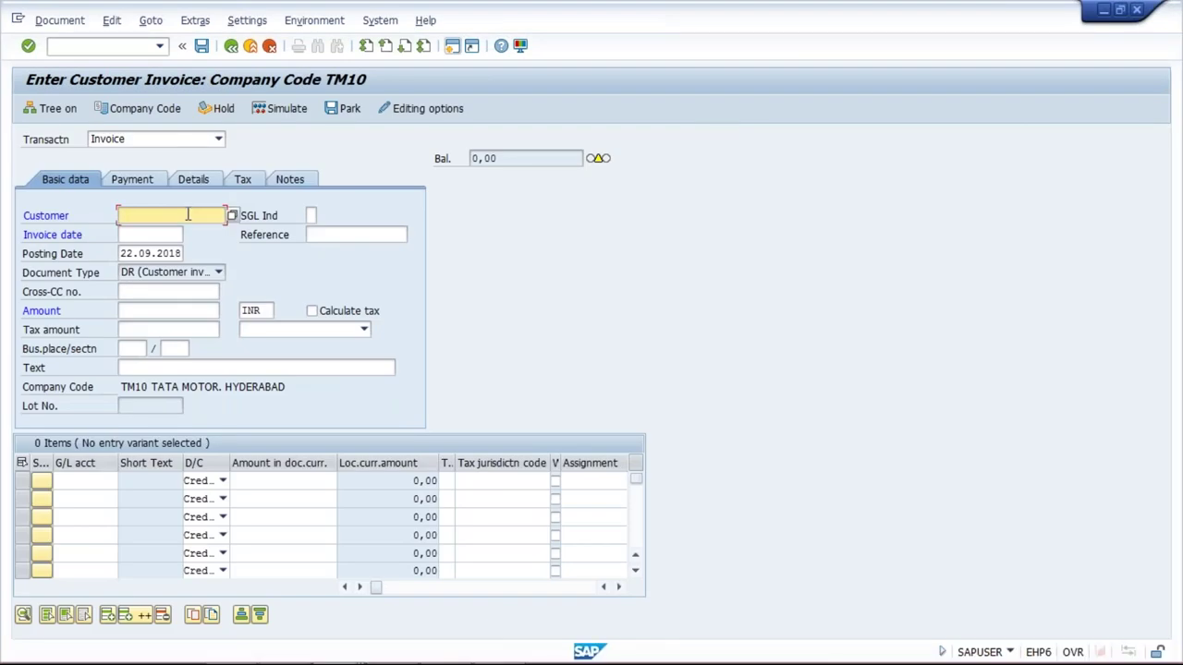
text(10)
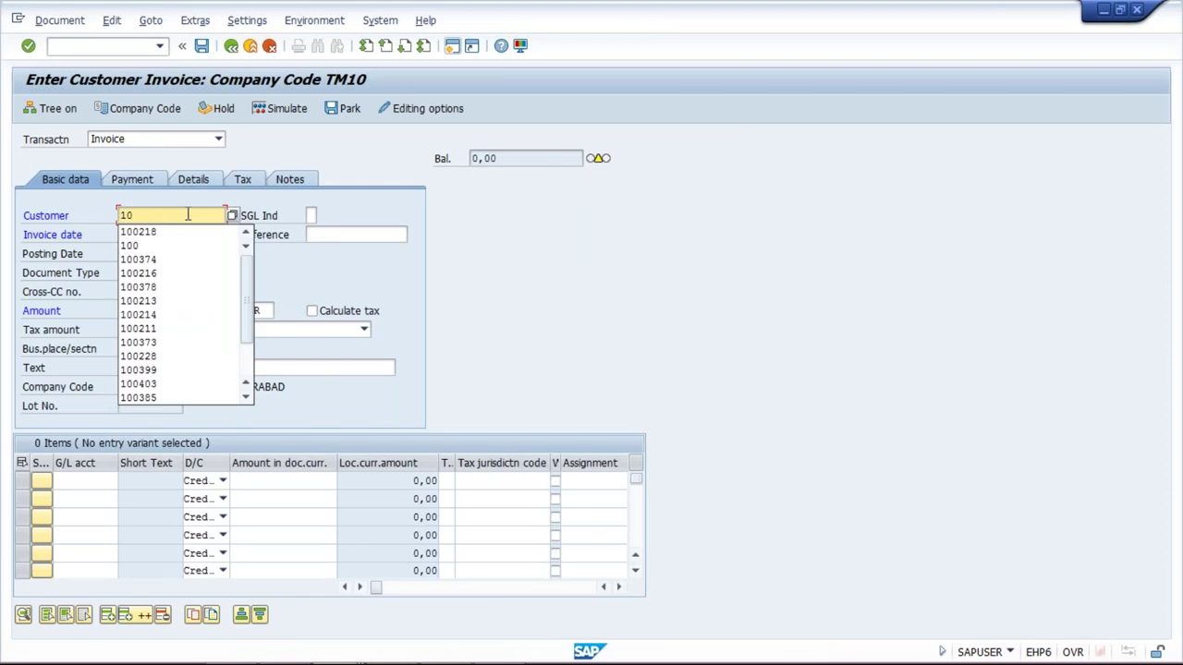
text(0219)
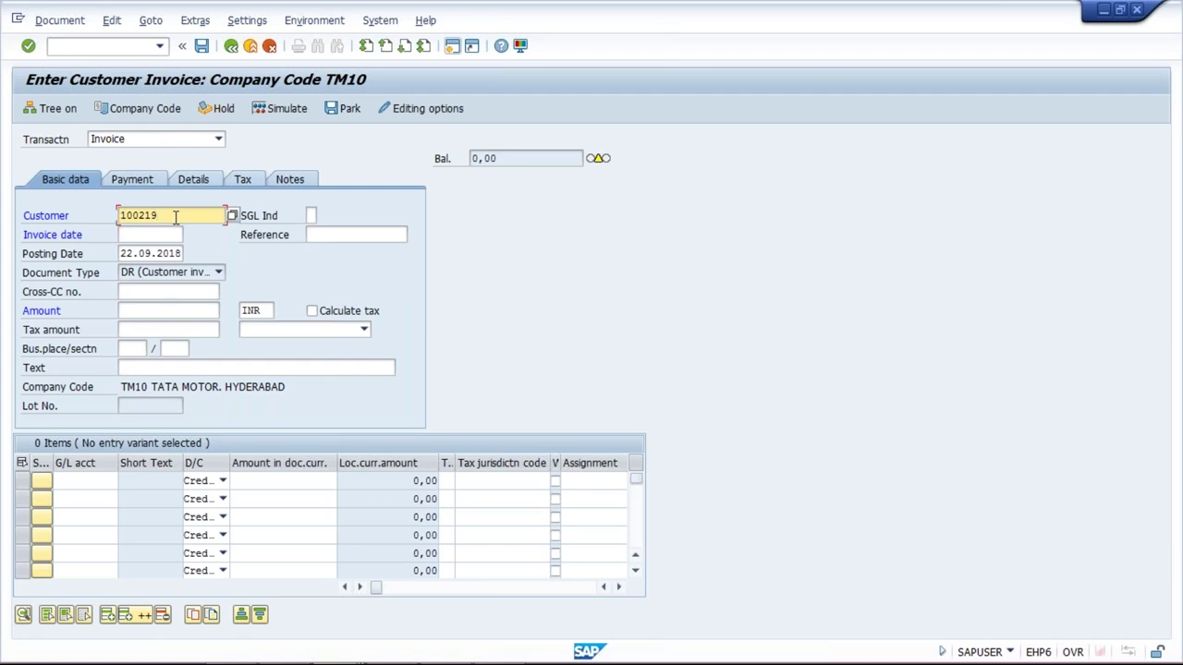
click(170, 235)
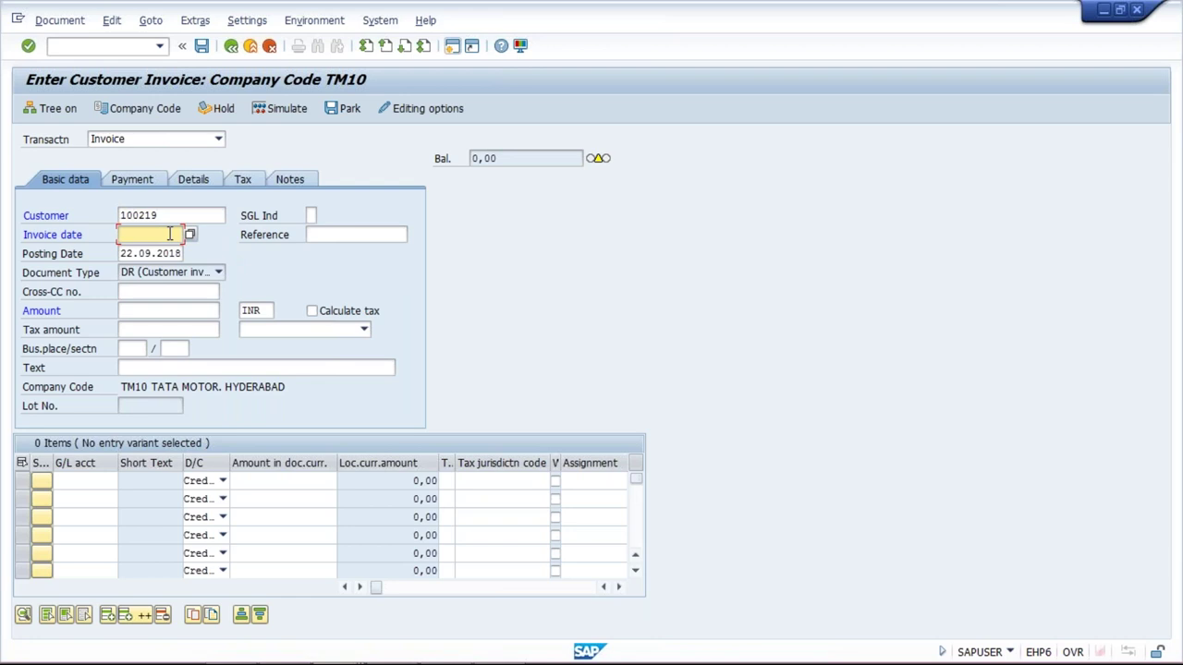
text(16.09.2018)
key(Tab)
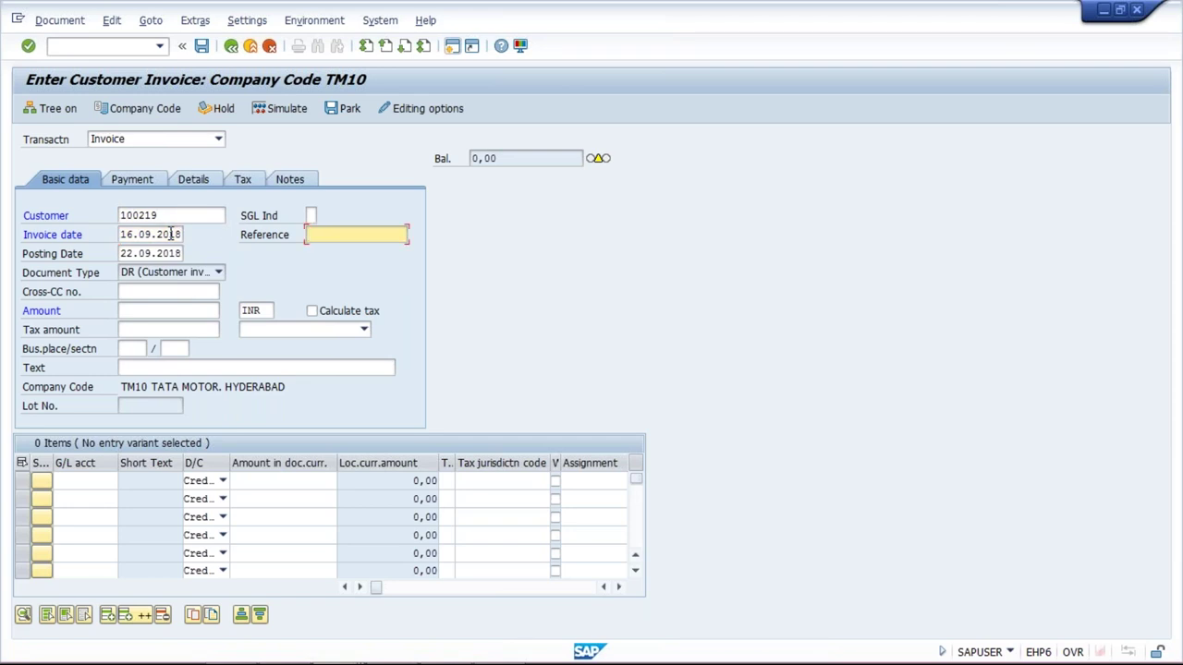
key(Tab)
text(16)
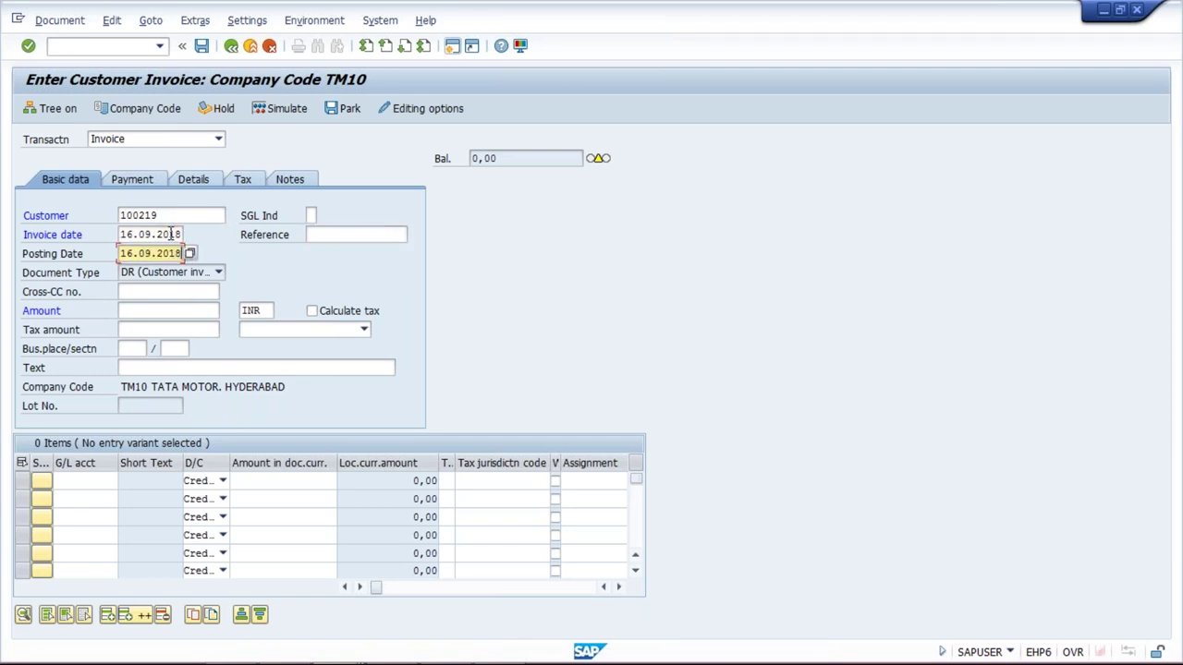
- Set the invoice amount to 1000 INR and add a credit line item for 1000 on G/L account 3000
click(131, 312)
text(1000)
click(80, 478)
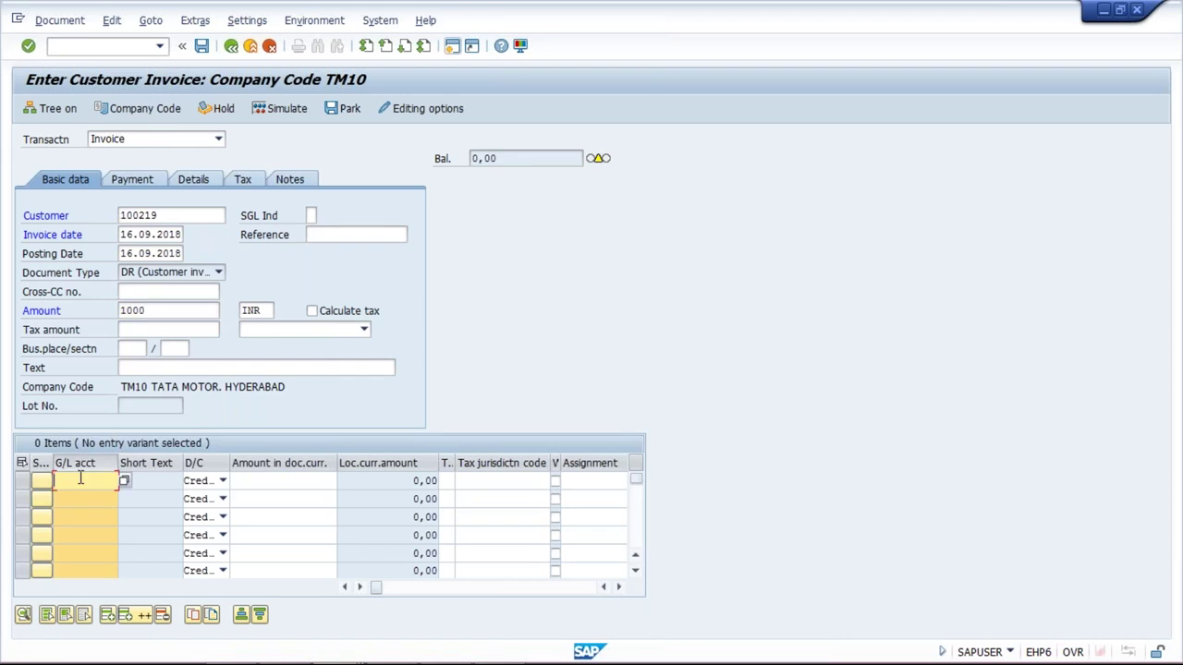
text(1)
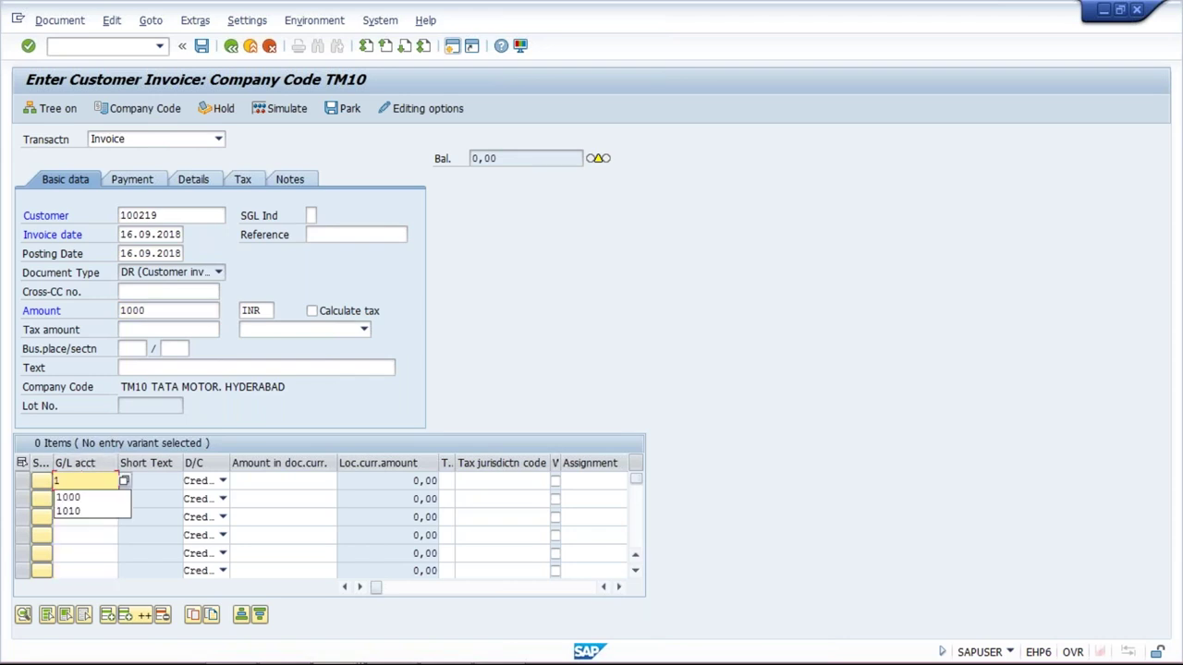
key(BackSpace)
text(3000)
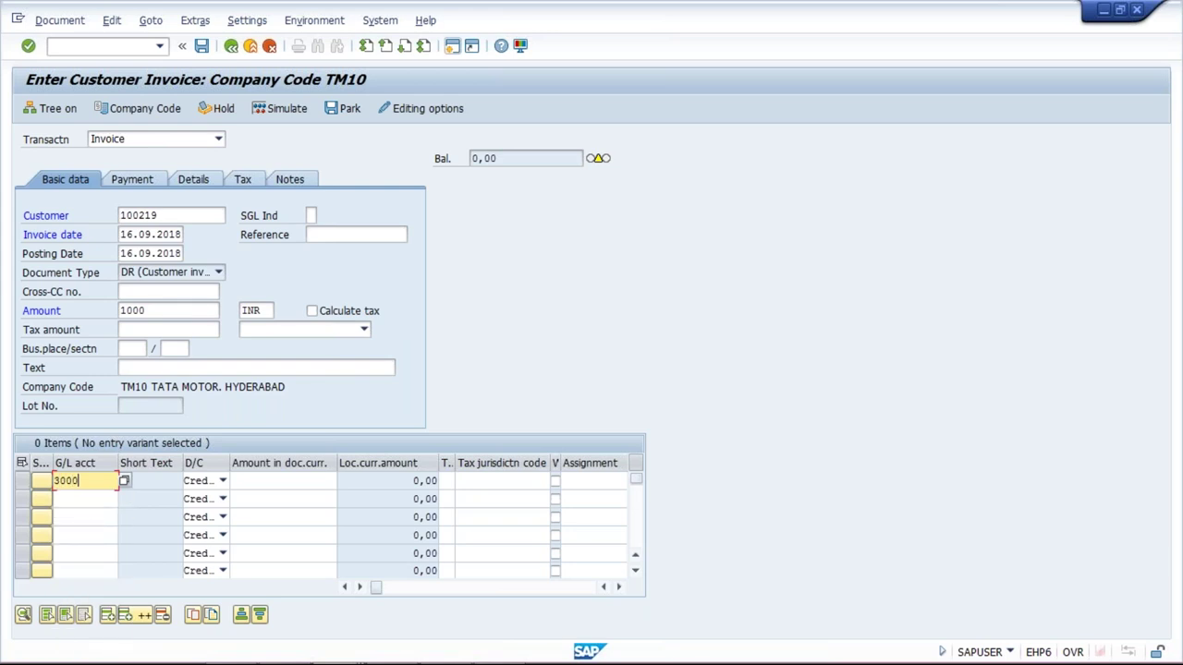
key(Tab)
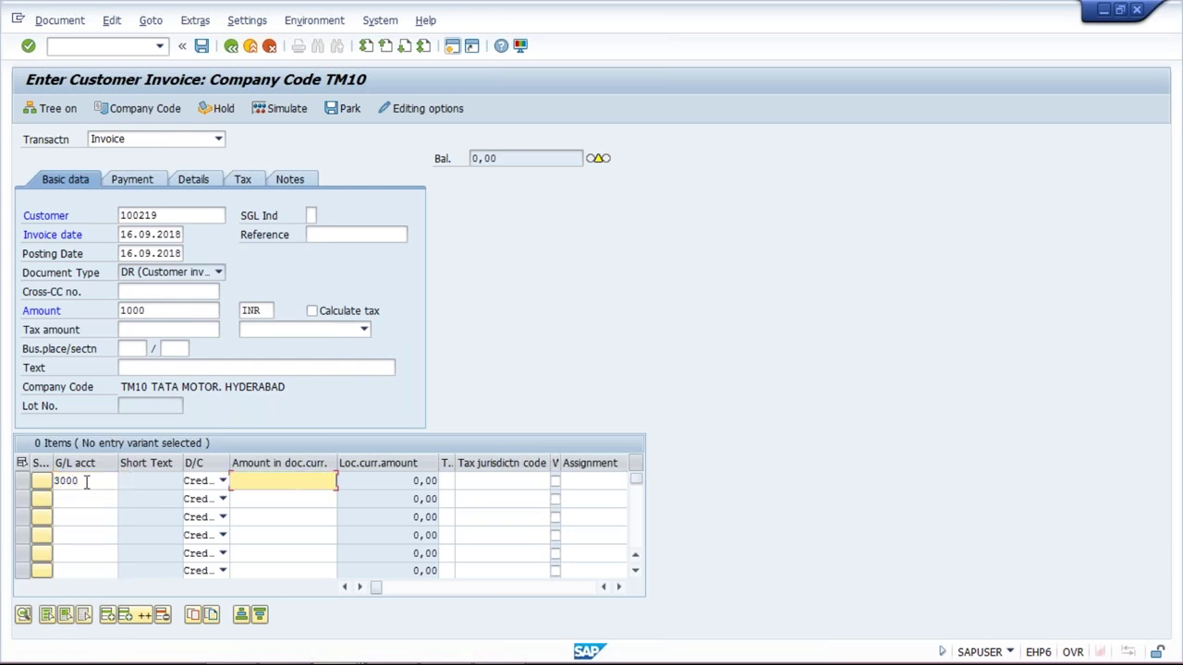
text(1000)
key(Return)
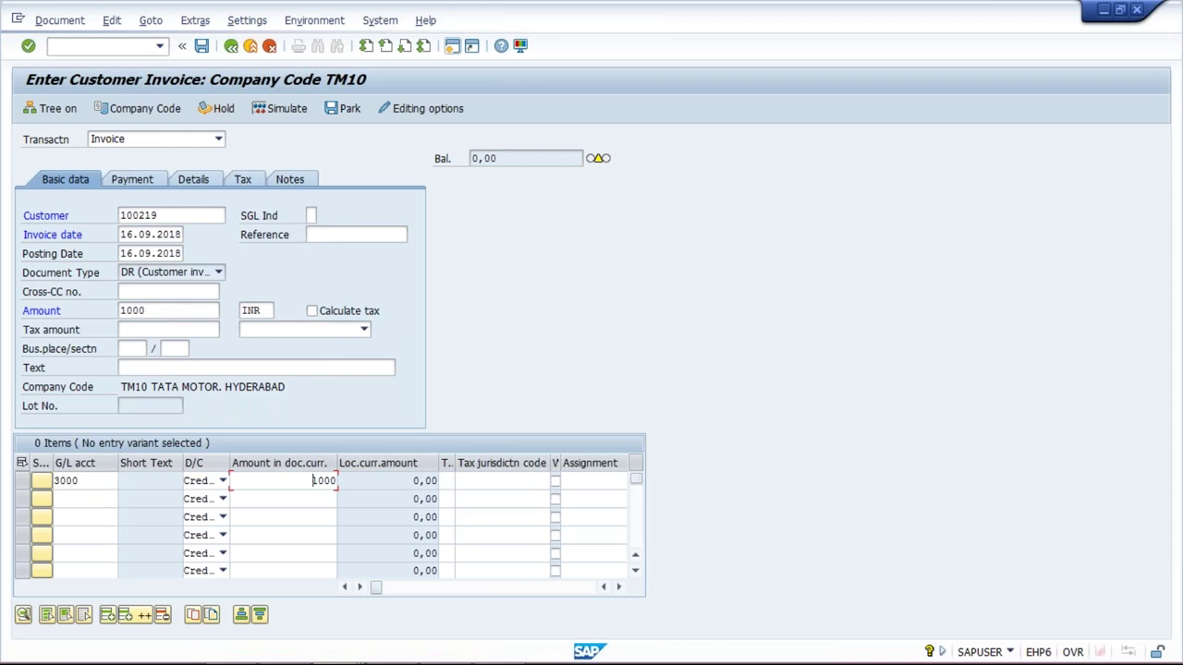
key(Return)
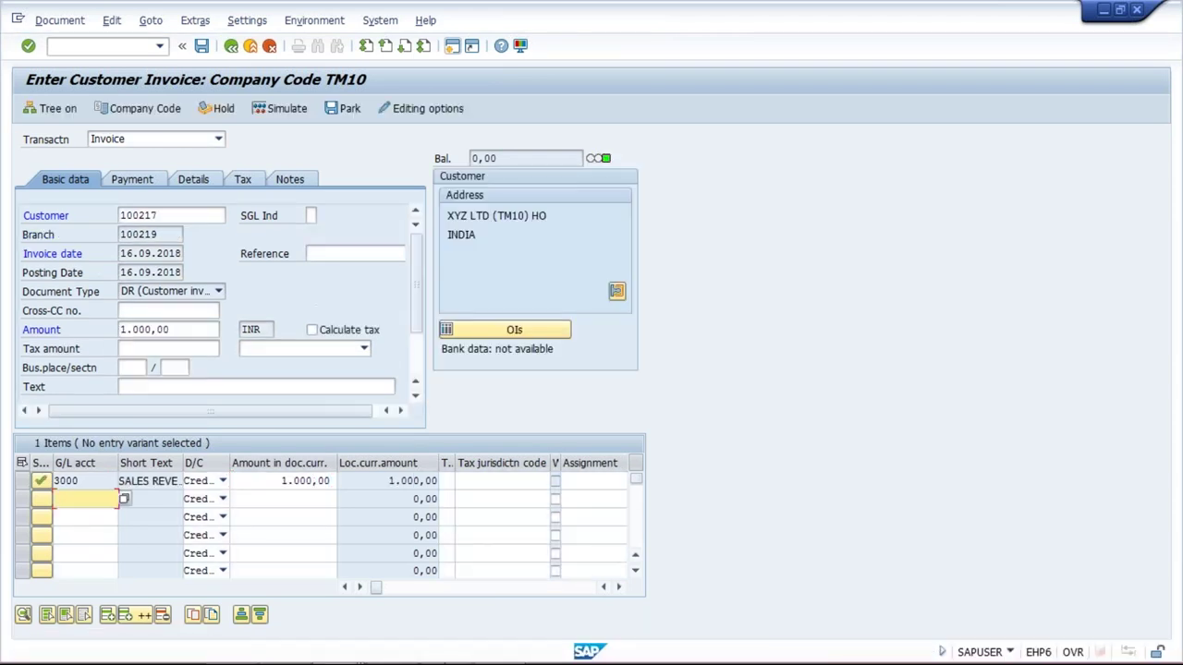
- Check the head office and branch accounts in the Banglore invoice header, and simulate and post the invoice
drag(187, 215, 92, 219)
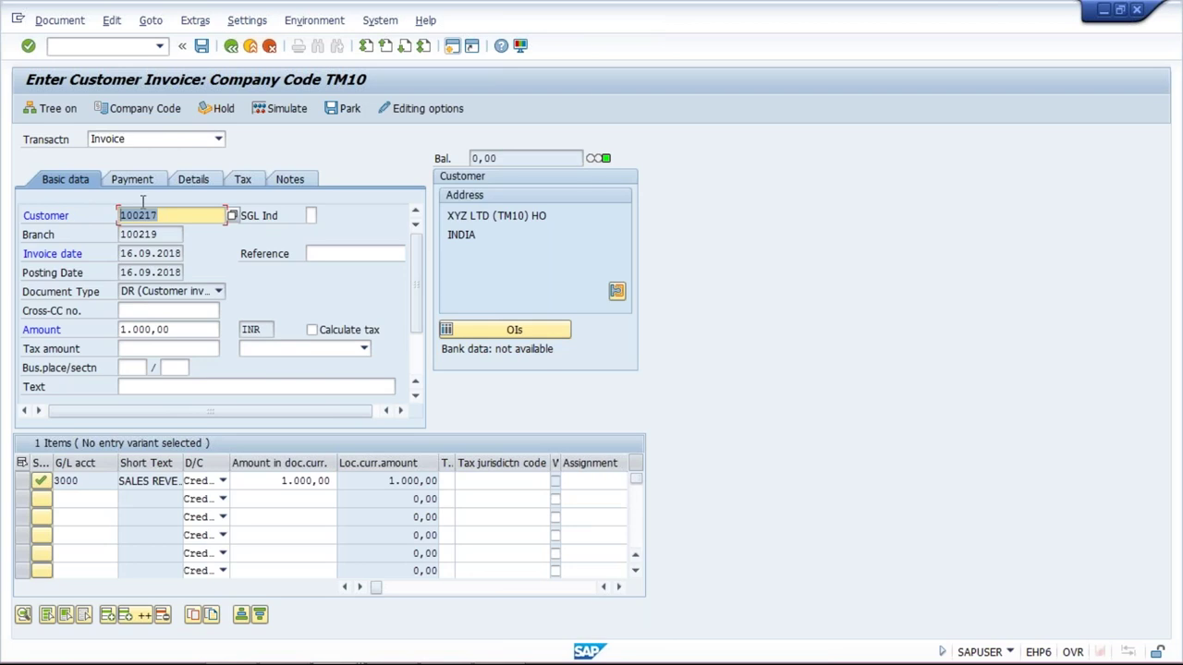
click(187, 214)
key(Tab)
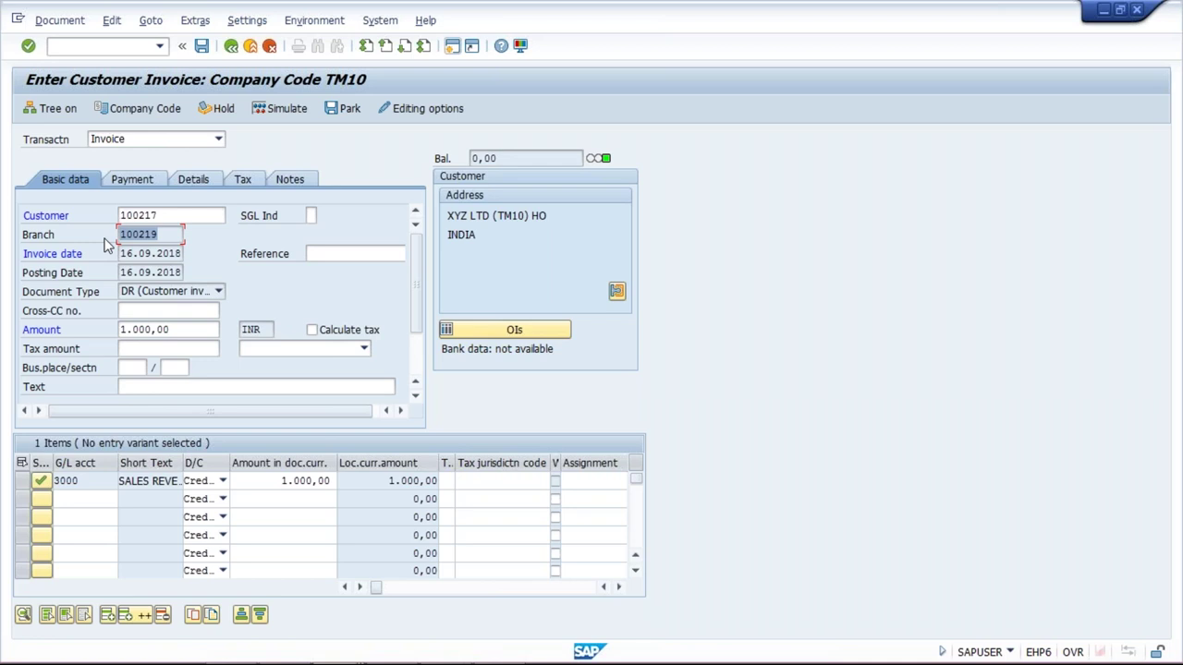
click(272, 116)
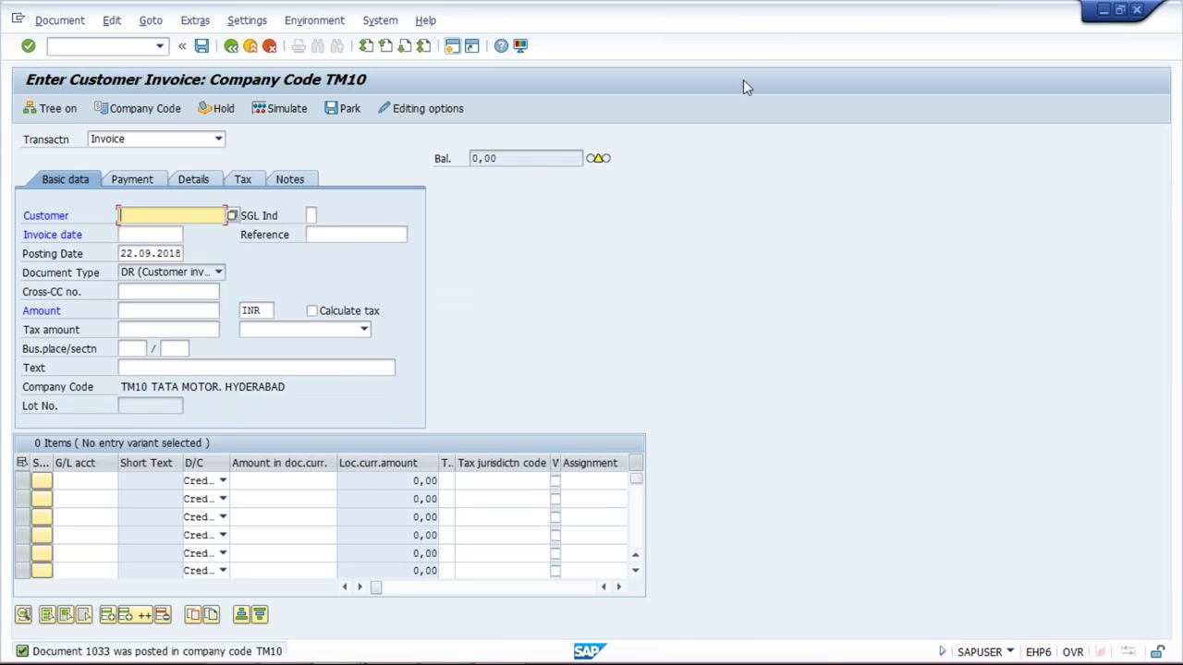
- Return to the customer line item session and display all line items of the Banglore branch, including those from head office
mouse_move(264, 651)
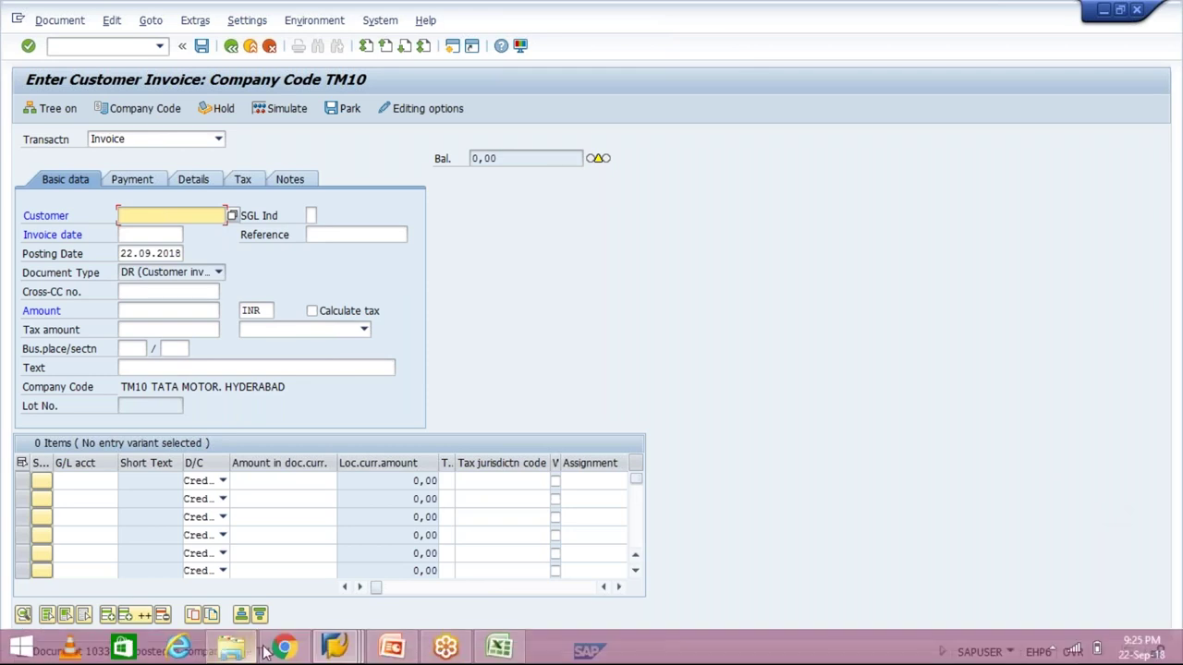
click(335, 650)
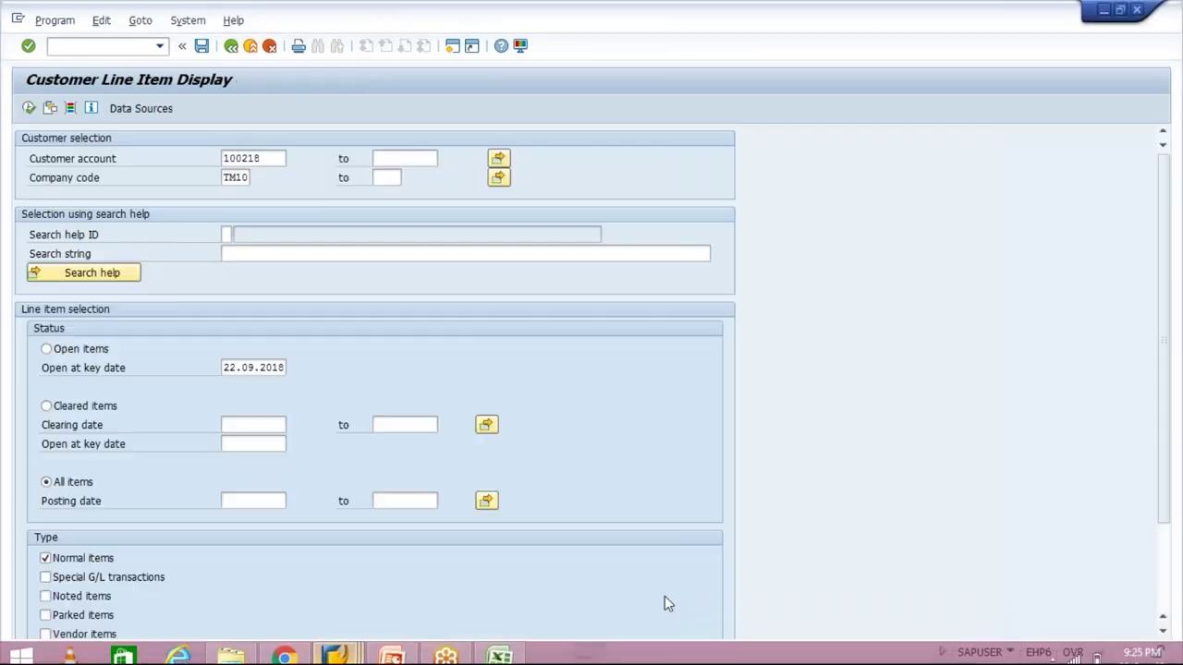
click(271, 158)
key(BackSpace)
text(9)
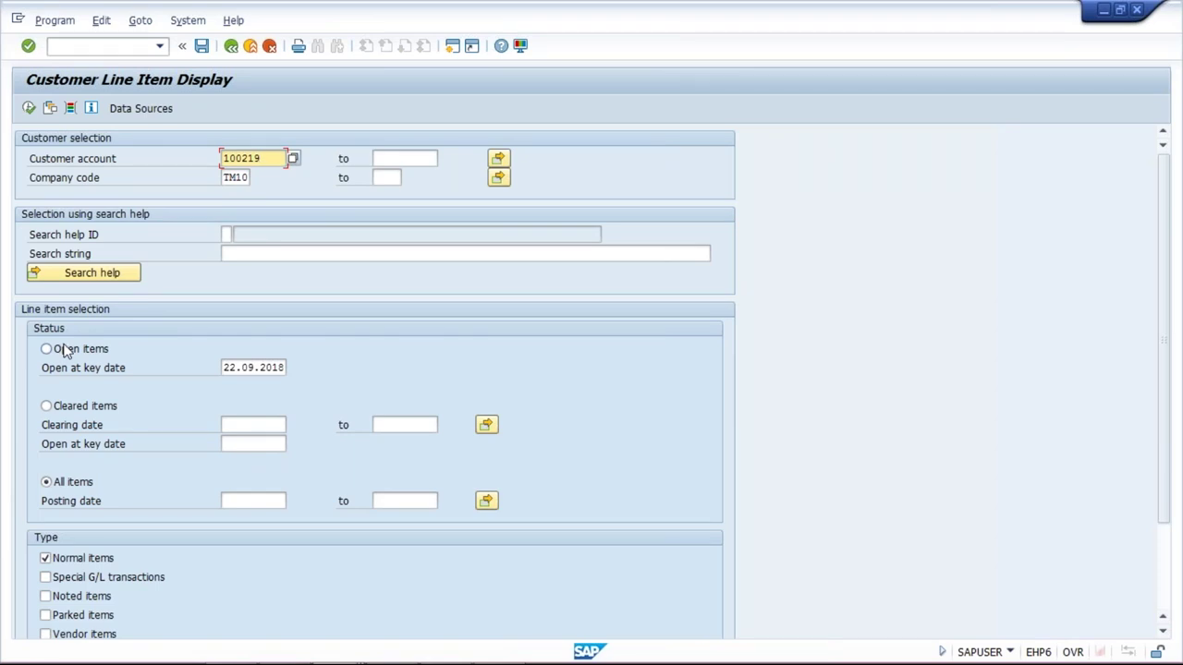
click(29, 109)
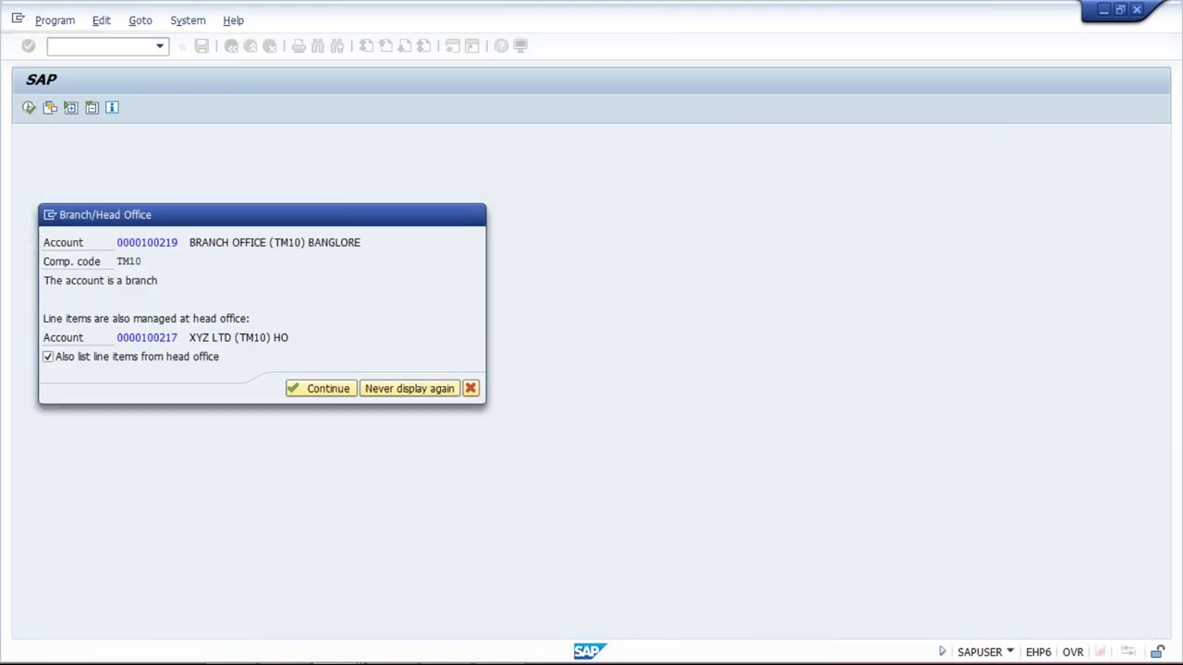
key(Return)
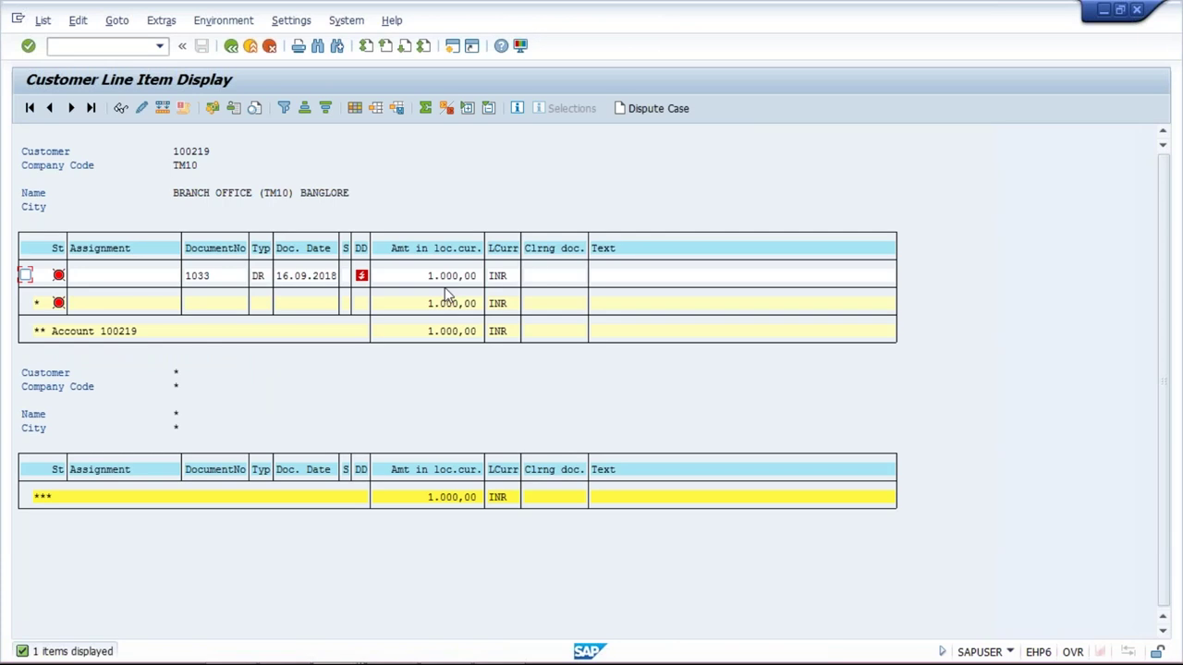
click(231, 48)
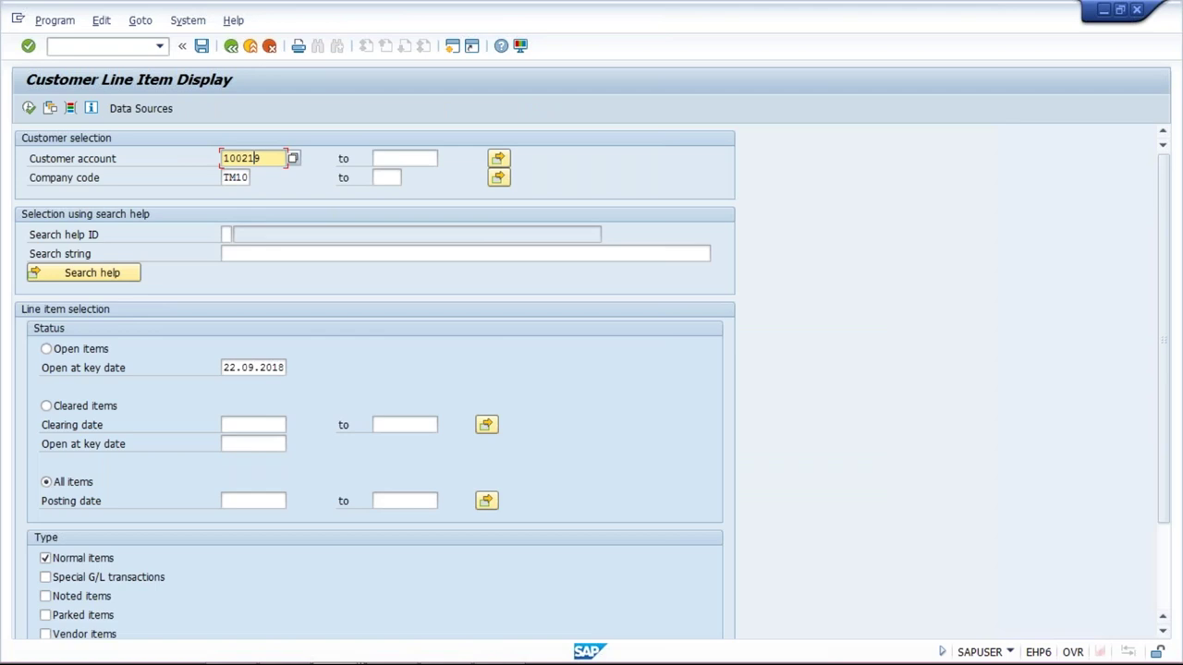
- Display the Hyderabad branch customer's line items again, with head office items also listed
click(29, 109)
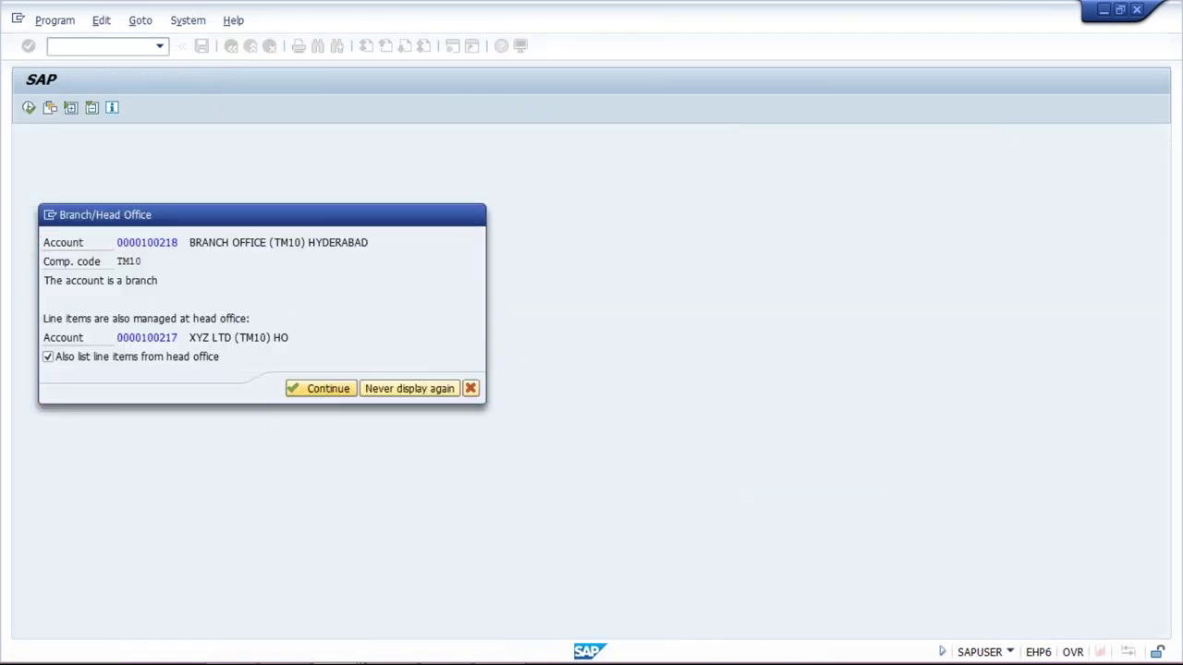
click(316, 390)
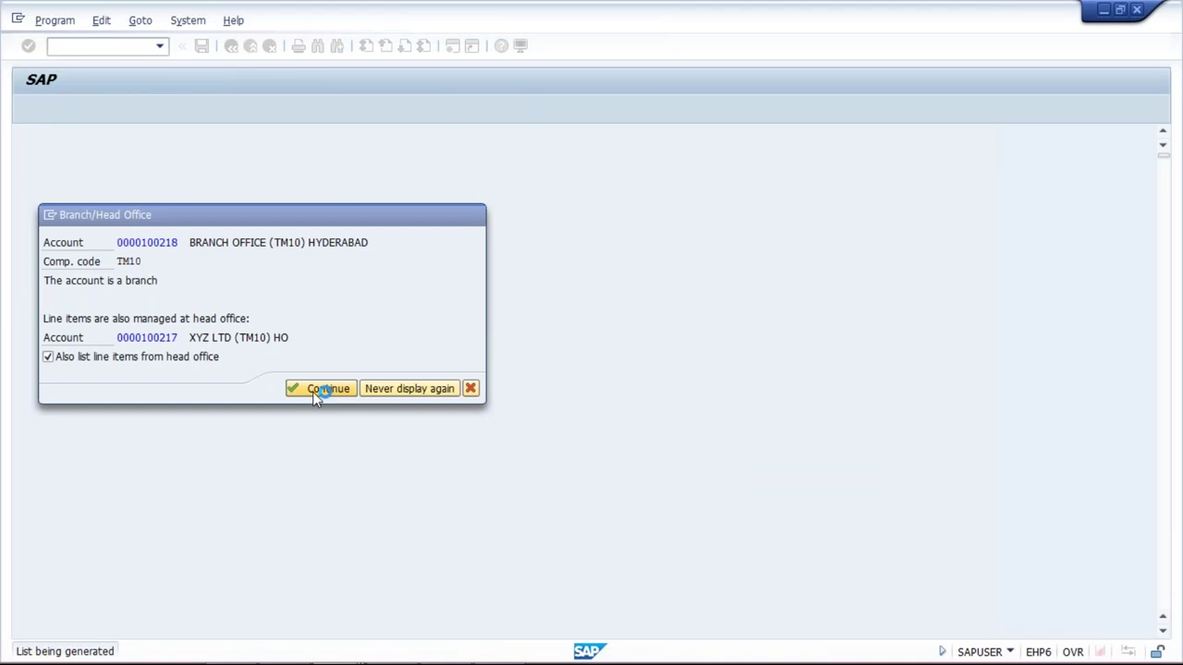
click(232, 47)
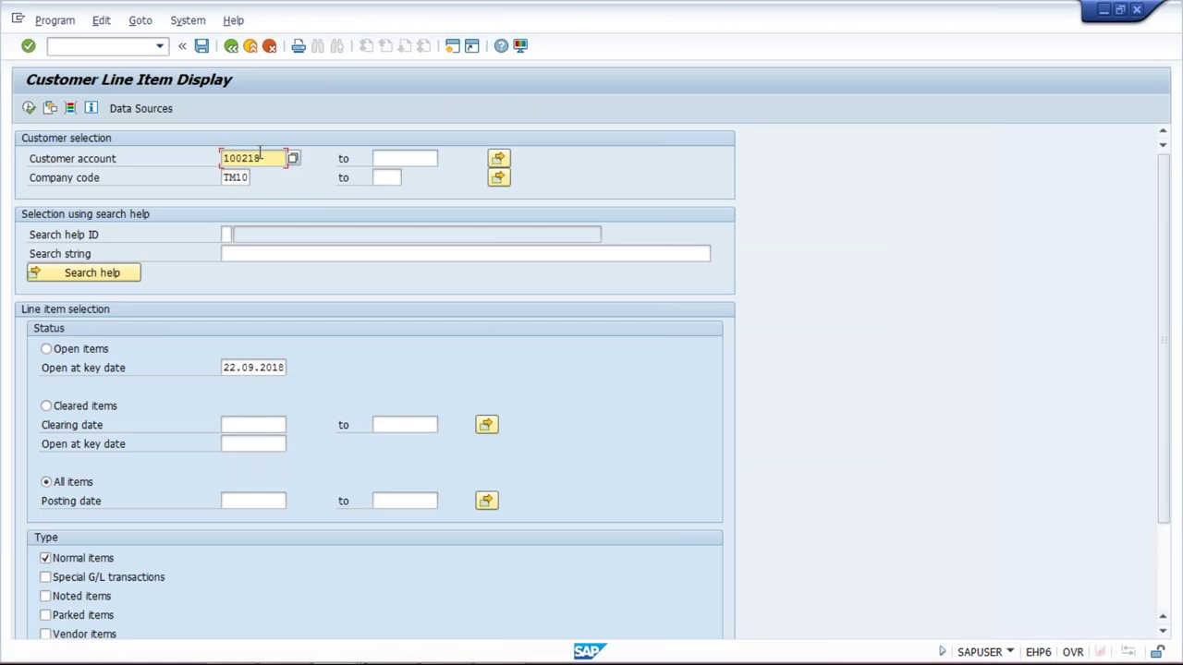
- Display all line items of the XYZ LTD head office customer to review the invoices posted for both branches
click(257, 159)
key(BackSpace)
text(7)
click(29, 109)
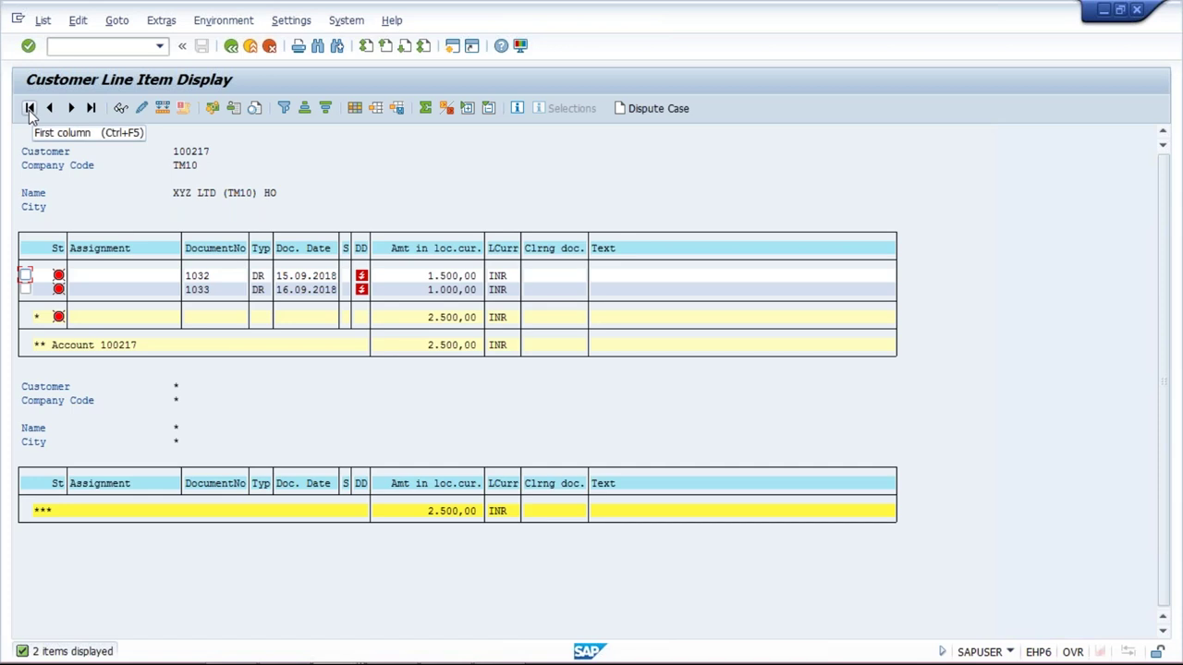
mouse_move(235, 659)
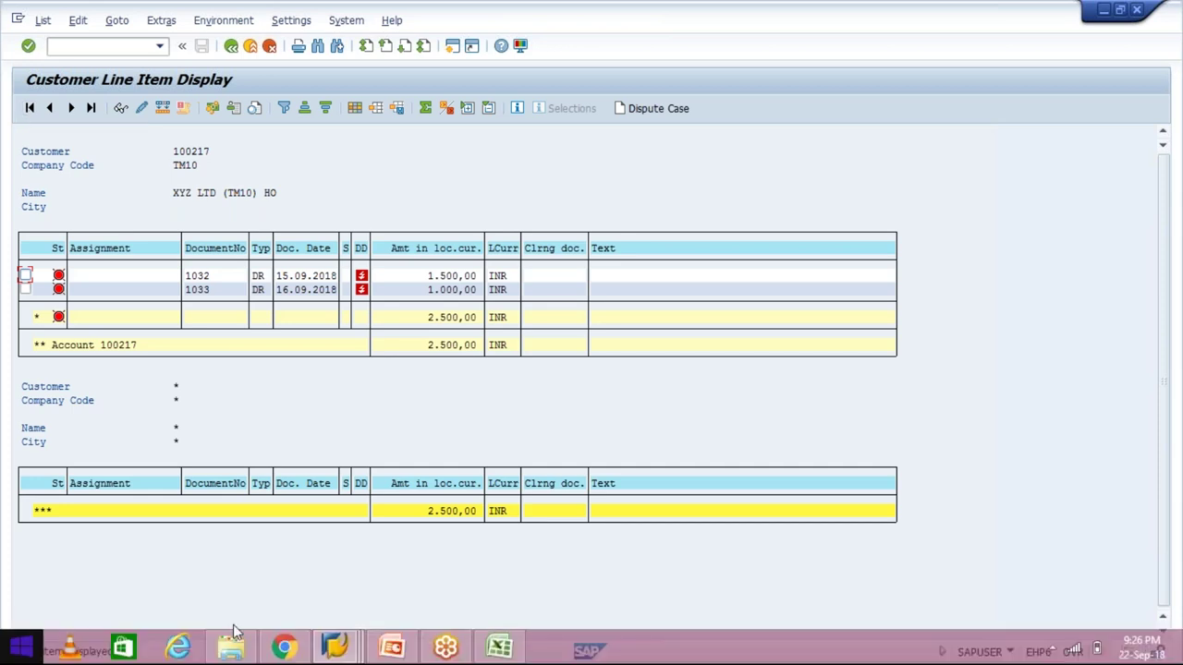
- Switch to the customer invoice session and start the customer change transaction with /NXD02
mouse_move(338, 652)
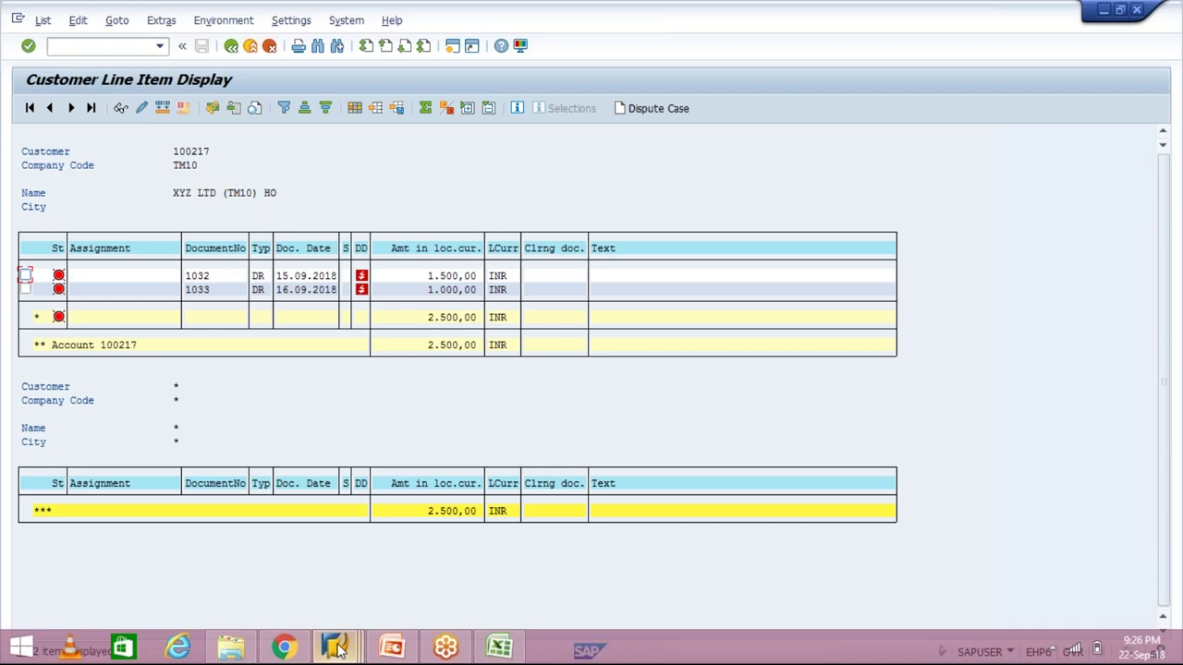
click(338, 650)
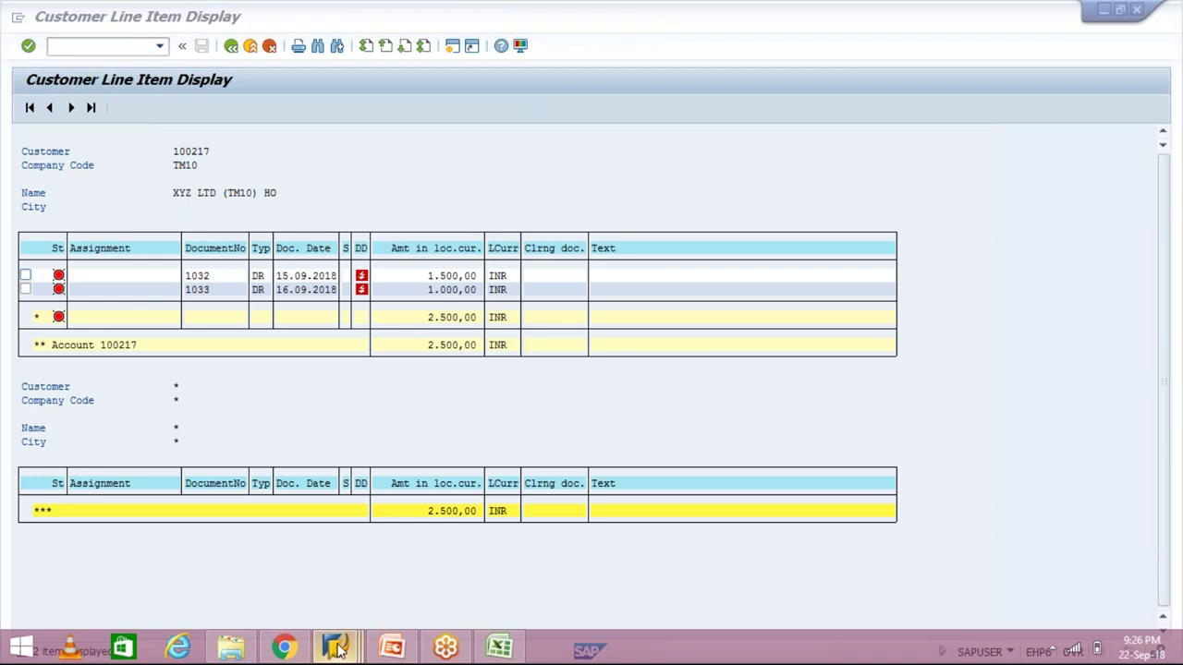
click(414, 596)
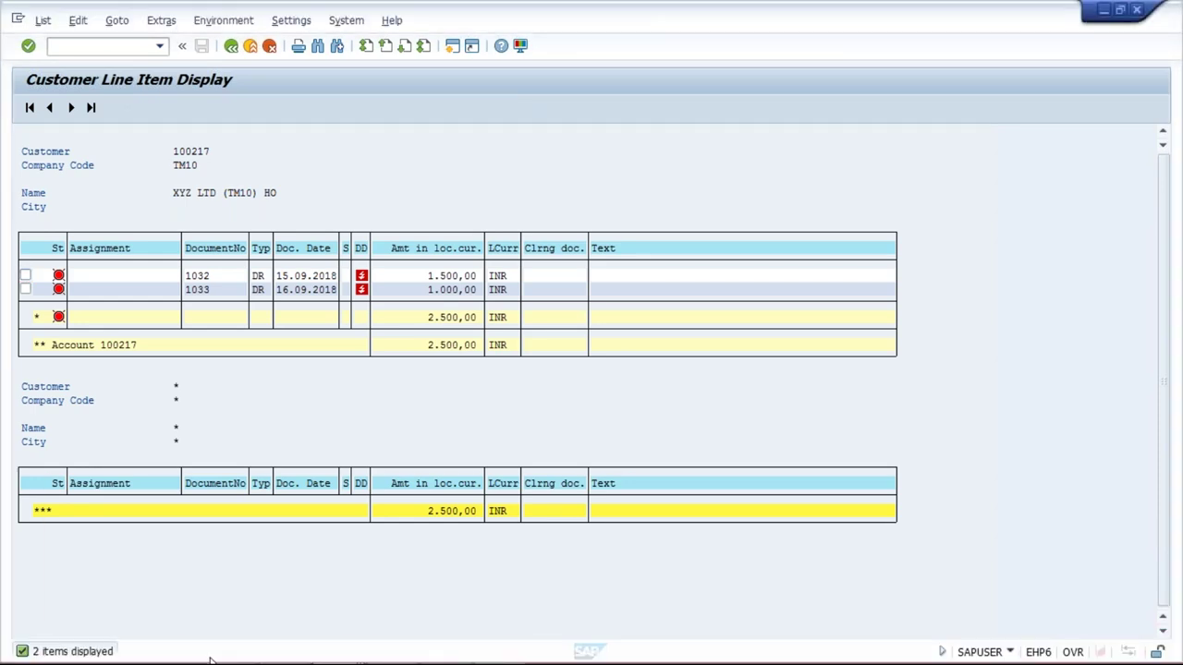
click(338, 650)
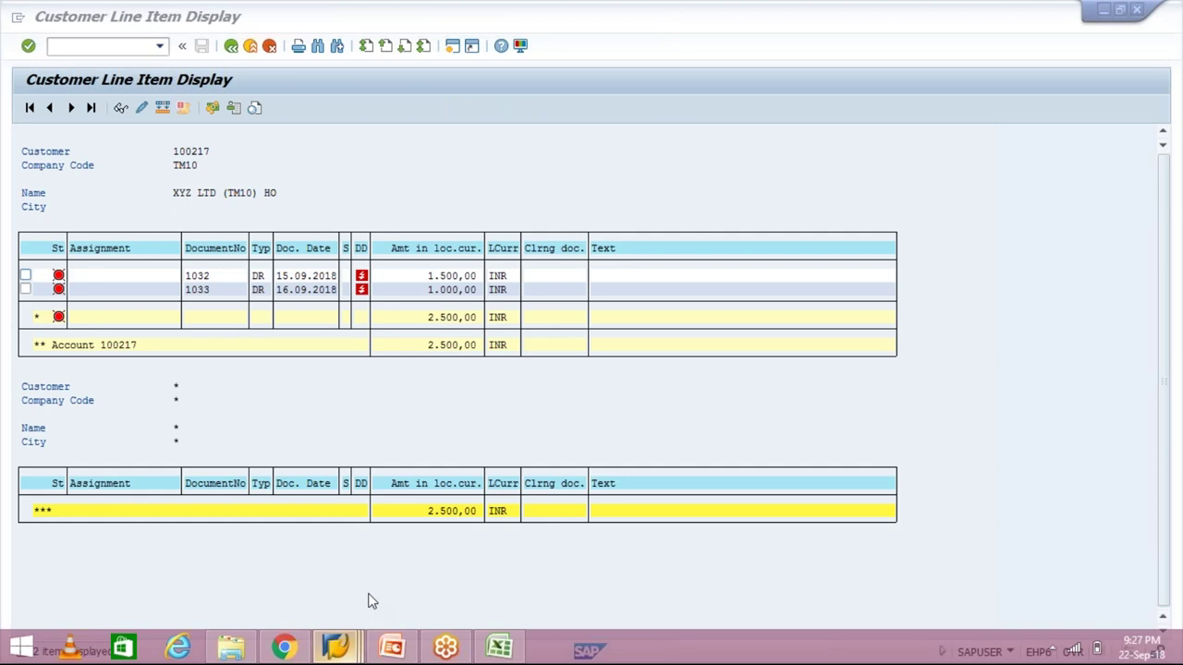
click(369, 596)
key(ctrl+slash)
text(/NXD03)
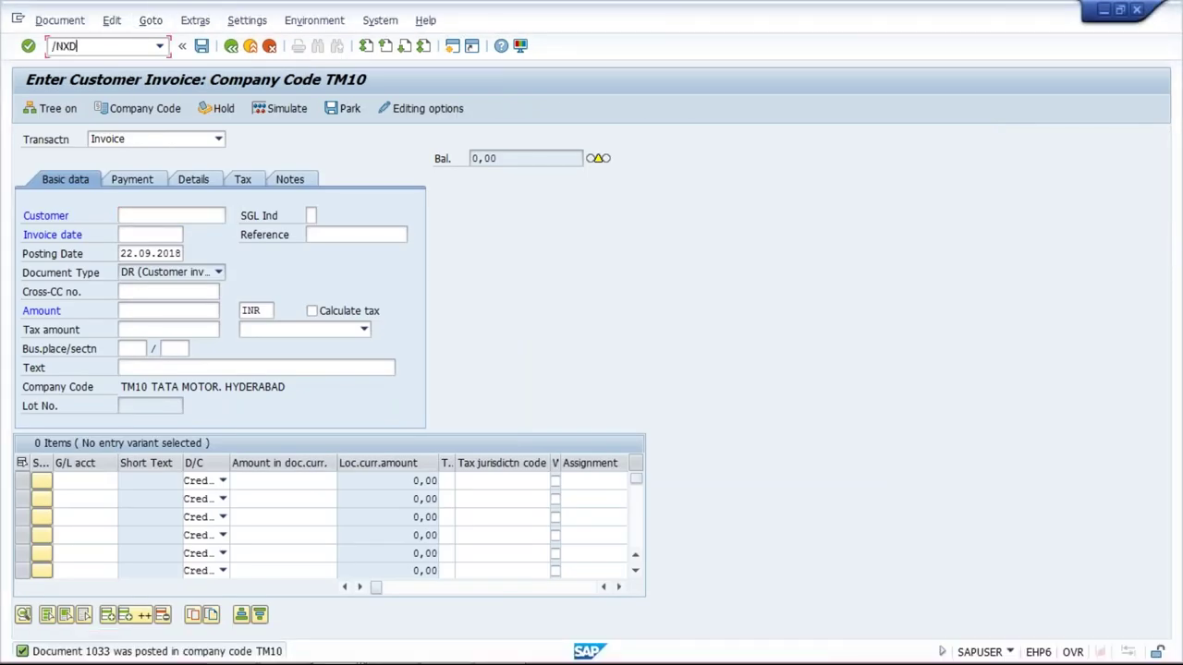
key(Return)
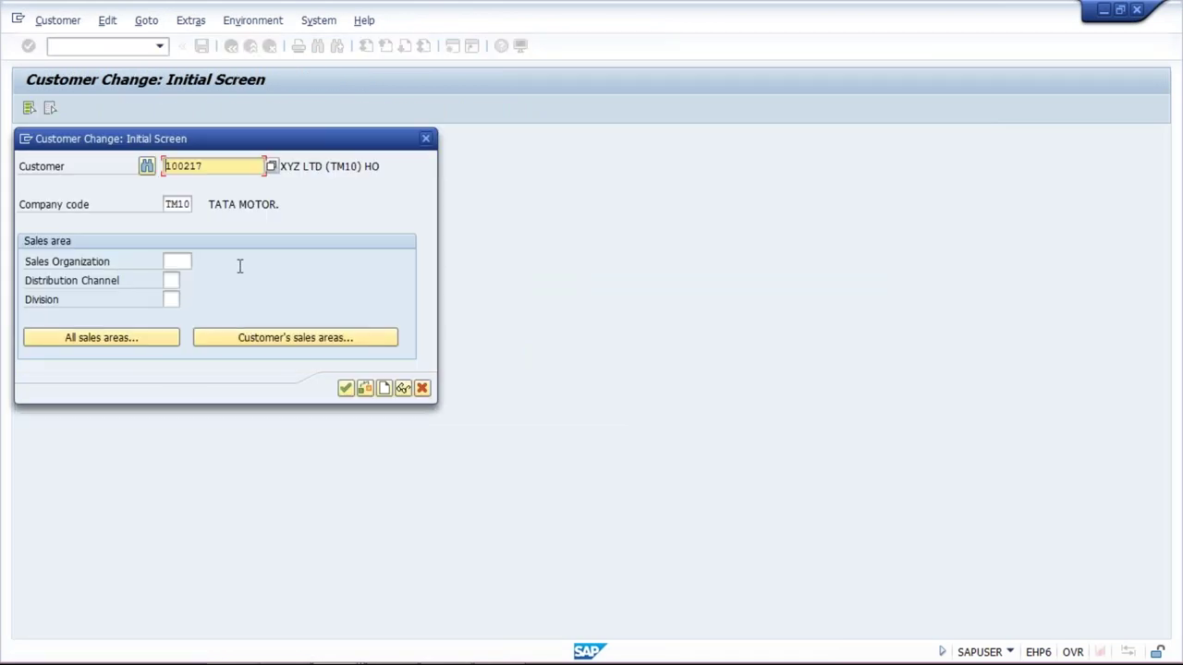
- Assign dunning procedure TM10 in the XYZ LTD head office customer's TM10 company code data, and save
click(185, 254)
key(Return)
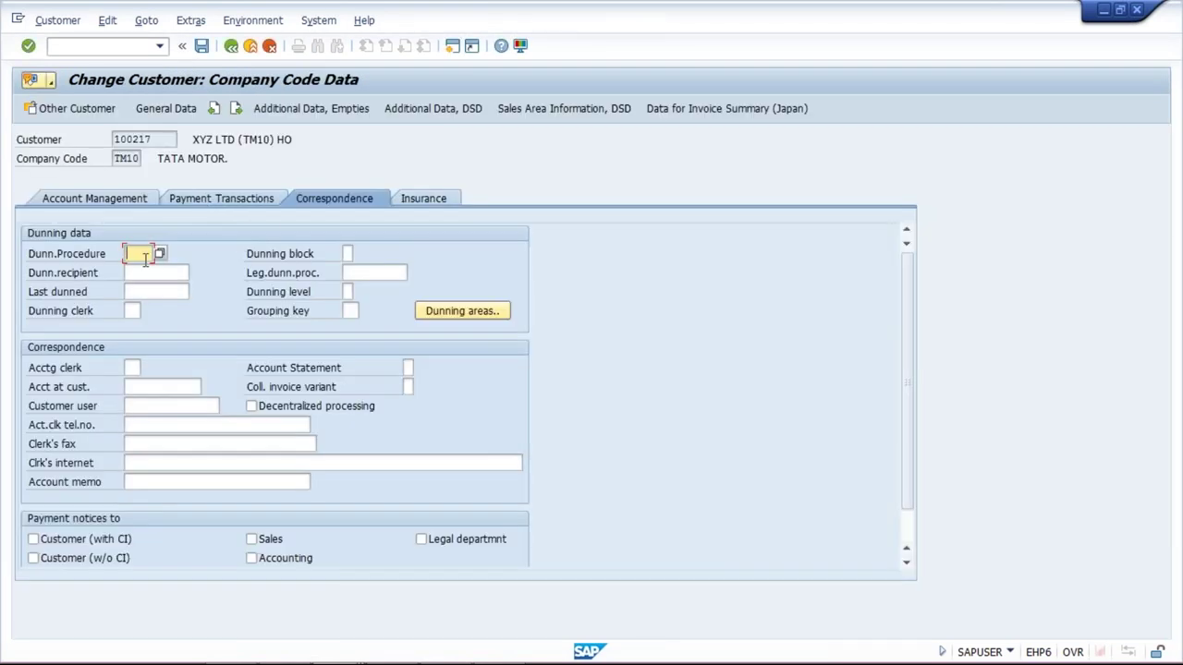
text(TM10)
key(Return)
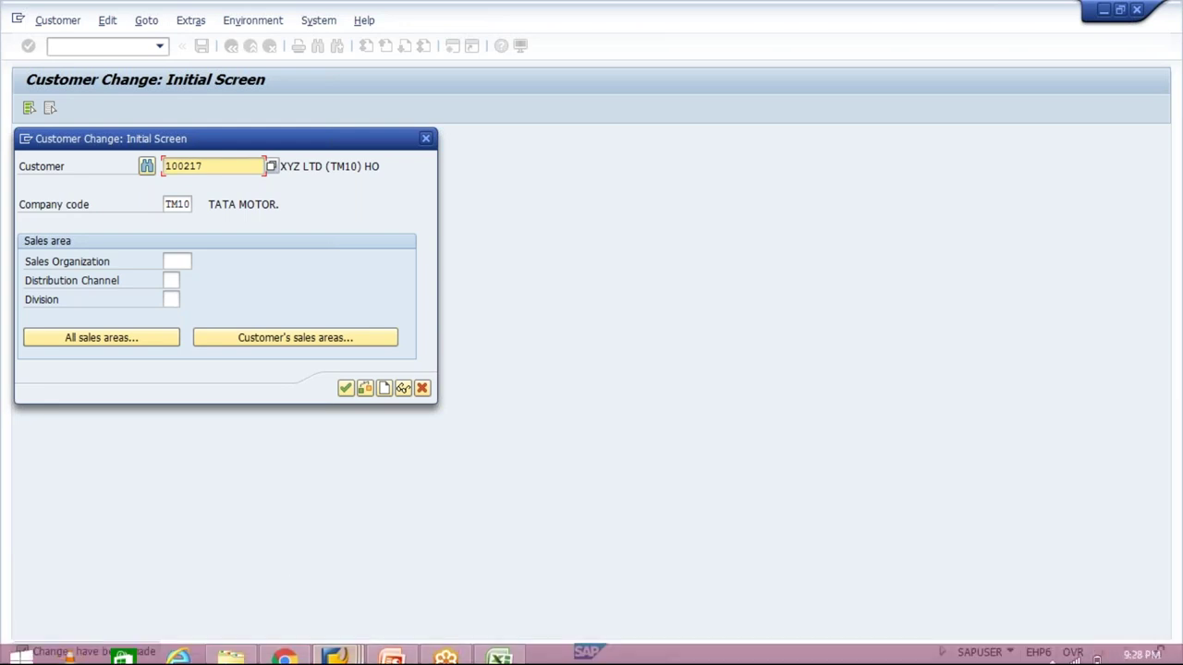
- Recheck the head office customer's line items in the other session, and return to leave the customer change transaction
click(334, 647)
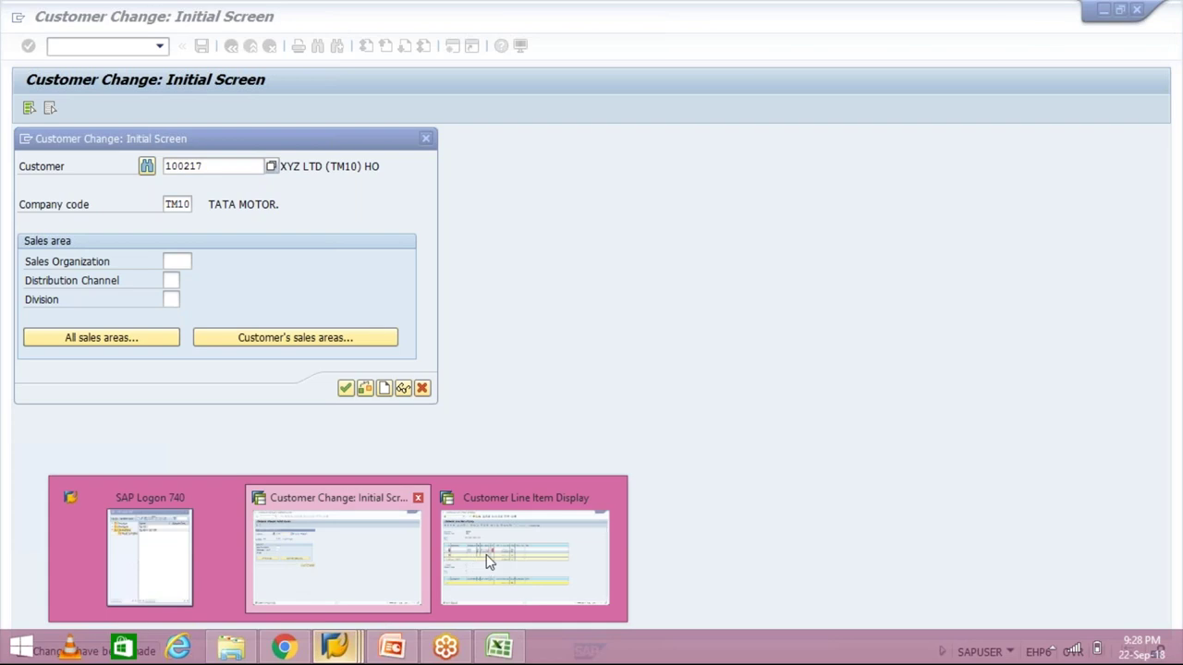
click(486, 555)
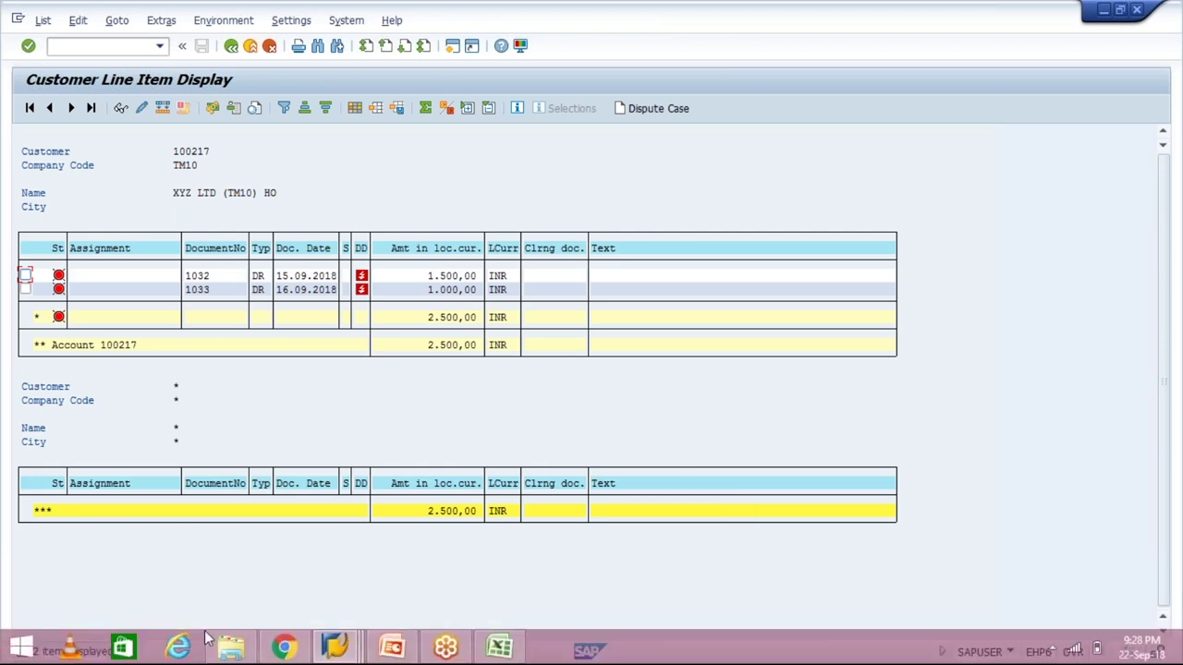
click(340, 650)
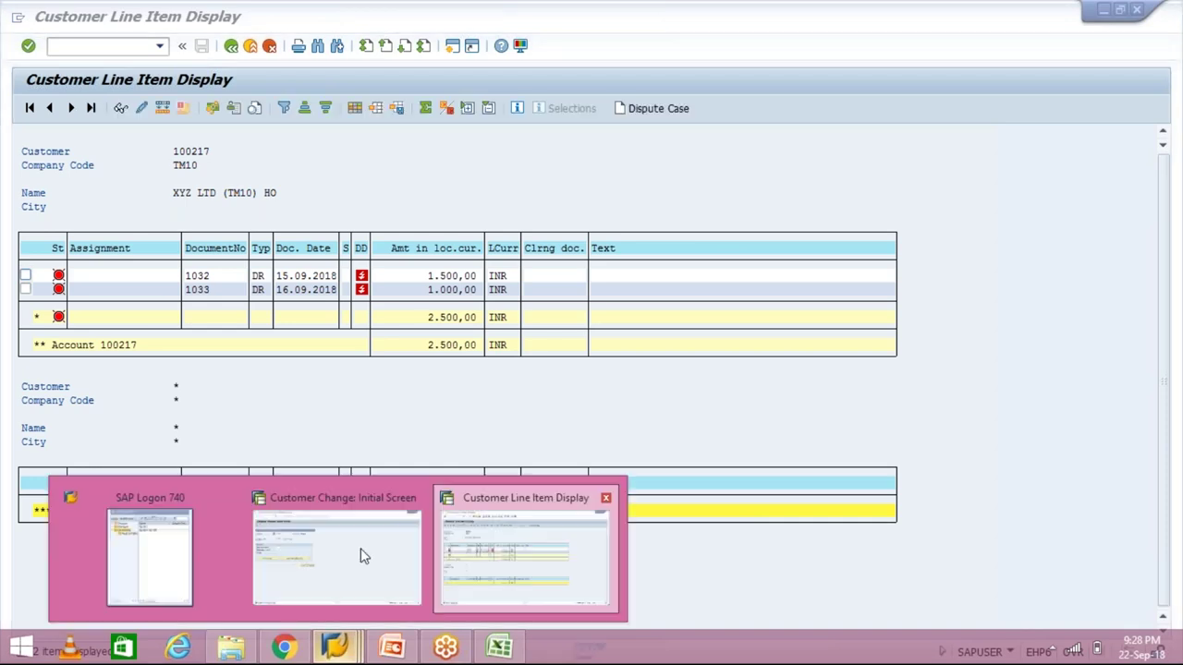
click(303, 544)
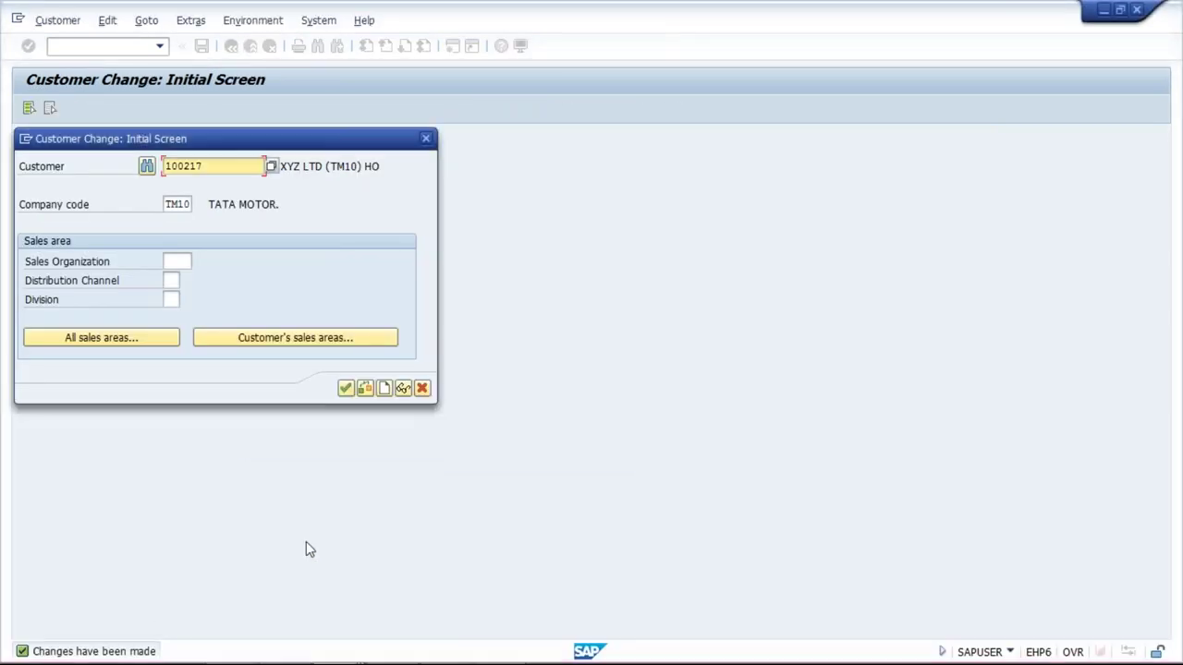
key(F3)
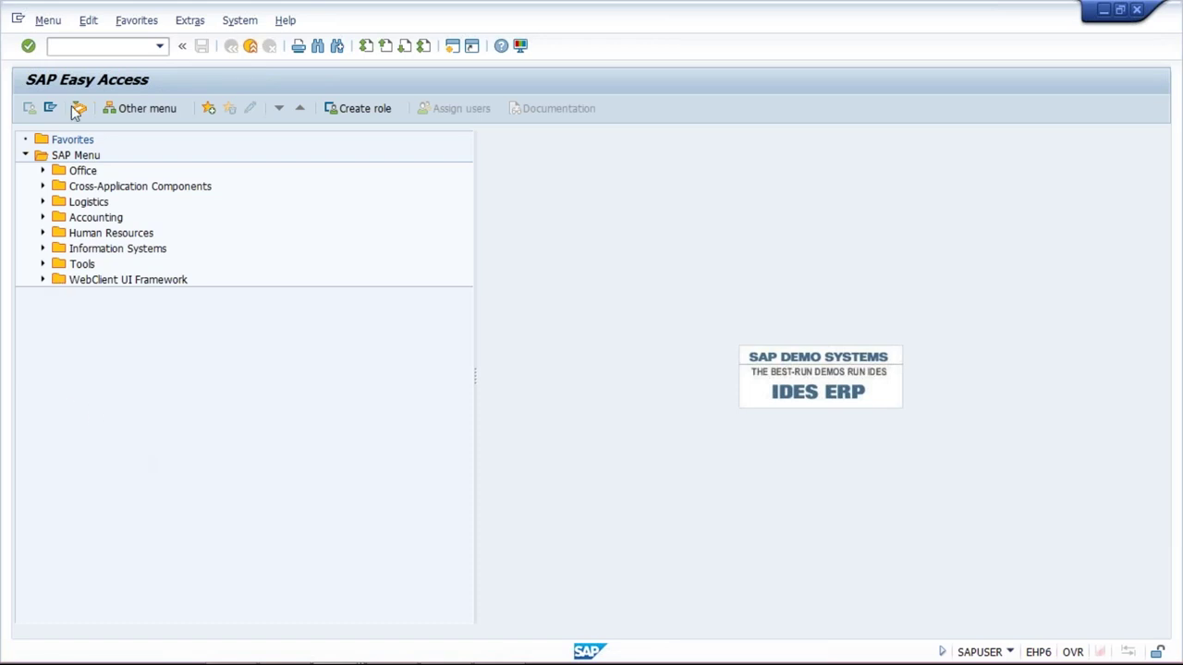
click(96, 48)
text(F110)
key(Return)
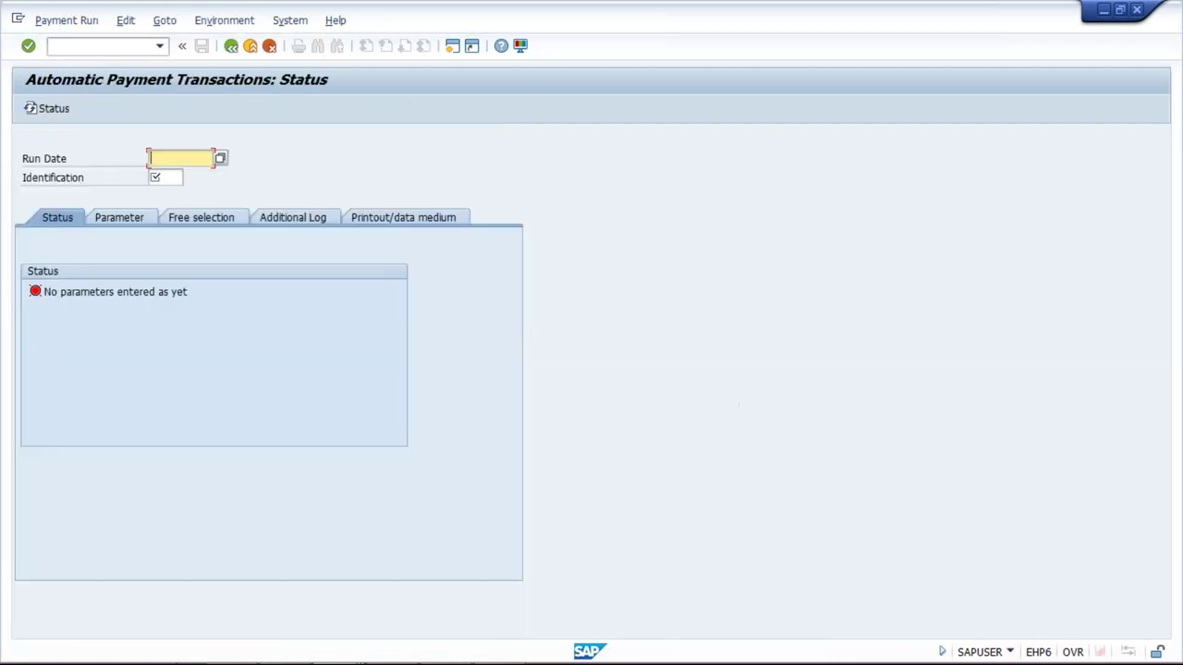
text(22.0)
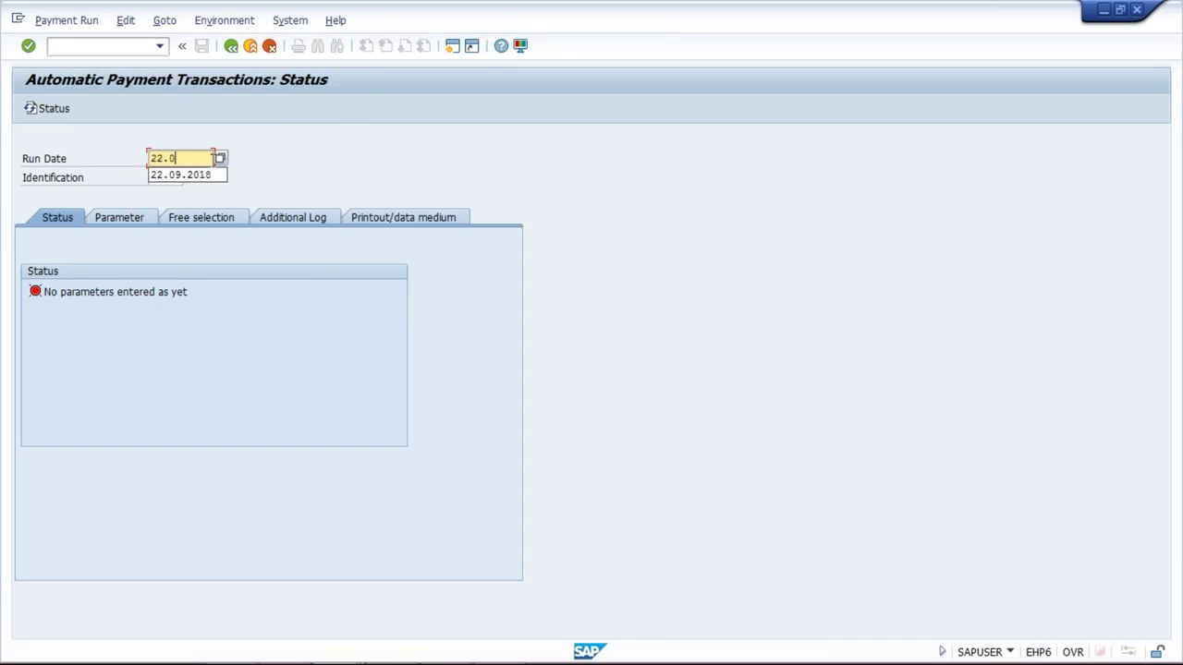
text(9.2018)
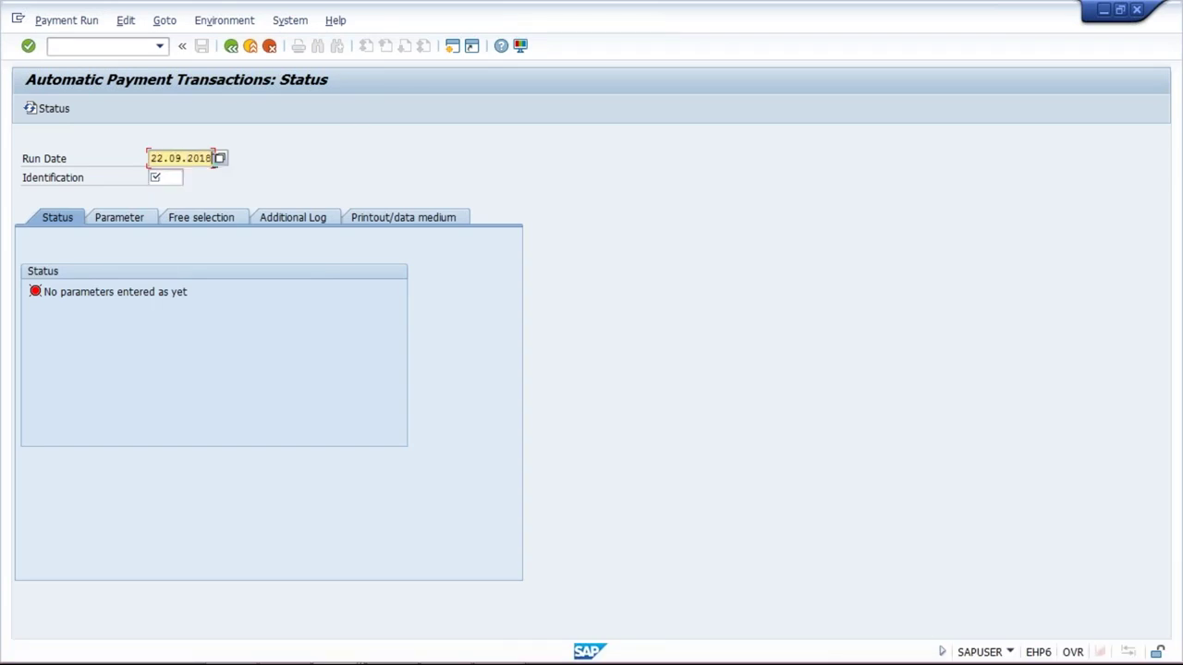
click(172, 177)
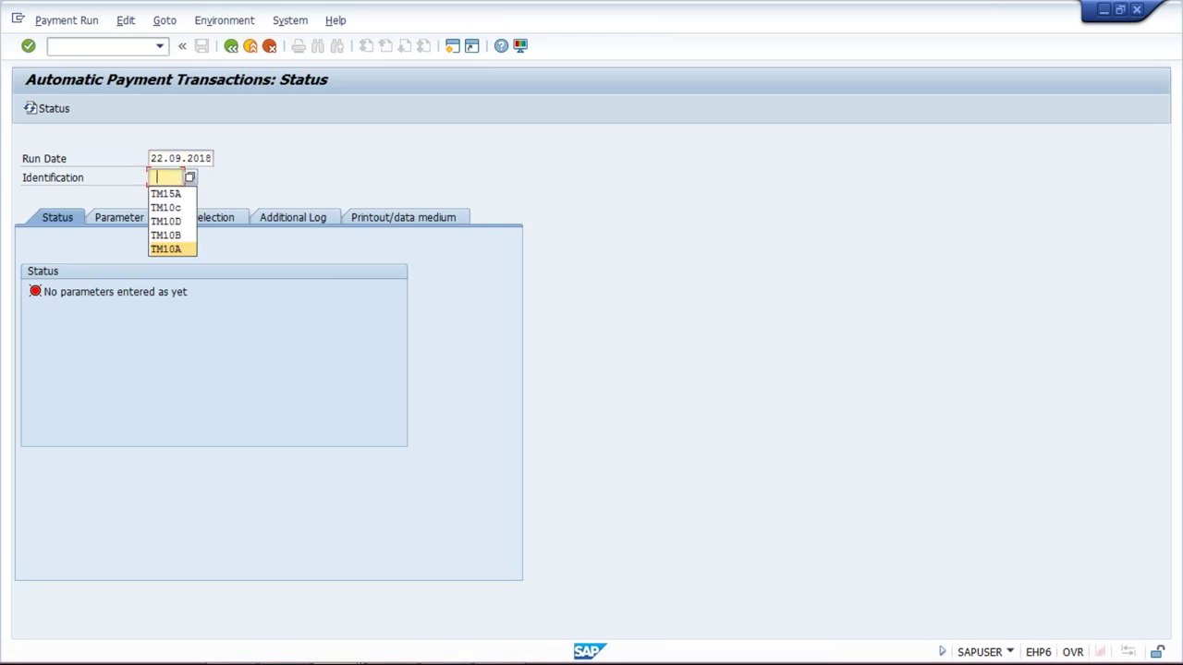
key(Return)
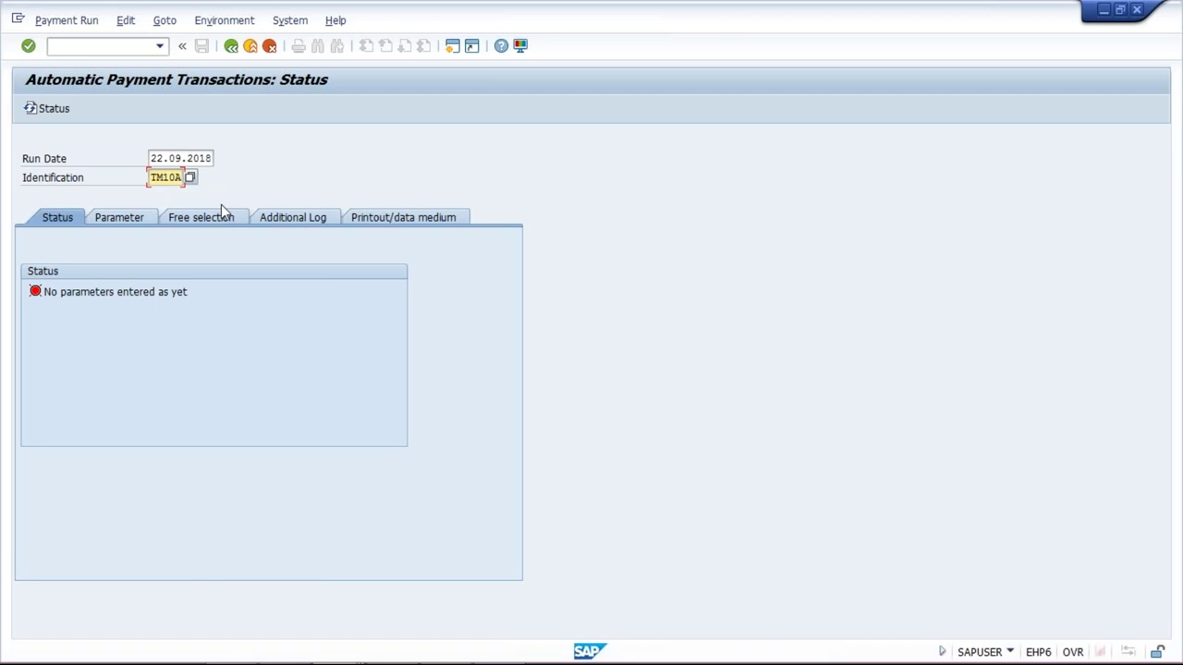
click(136, 214)
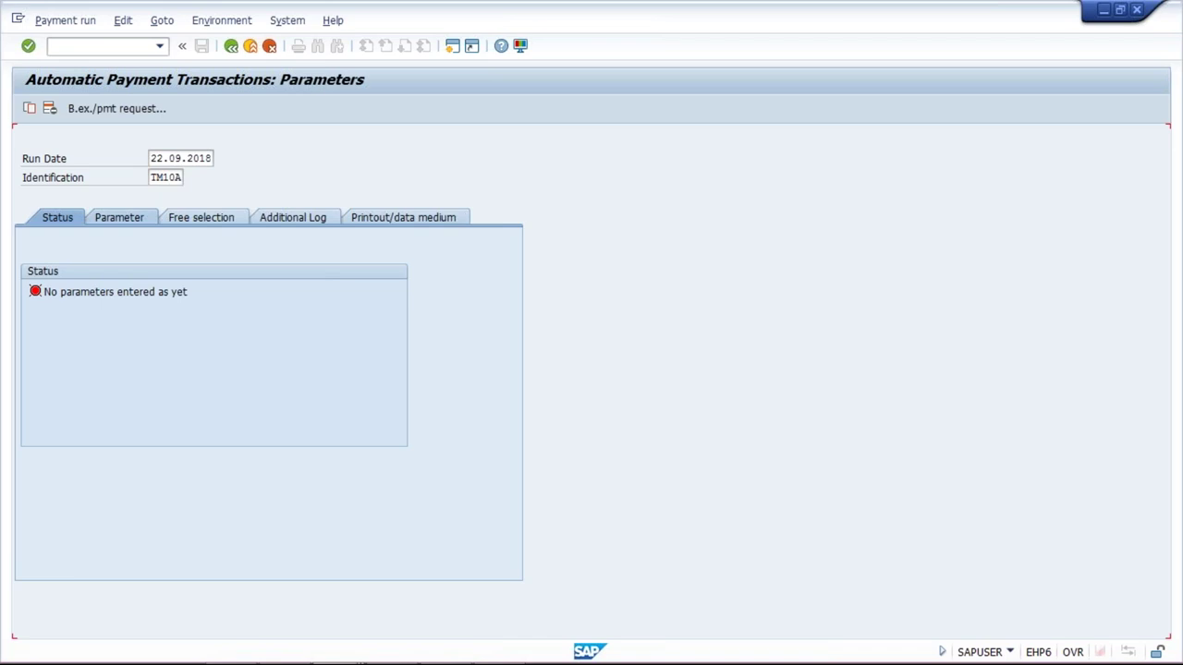
click(135, 344)
click(135, 325)
key(Down)
key(Return)
click(366, 329)
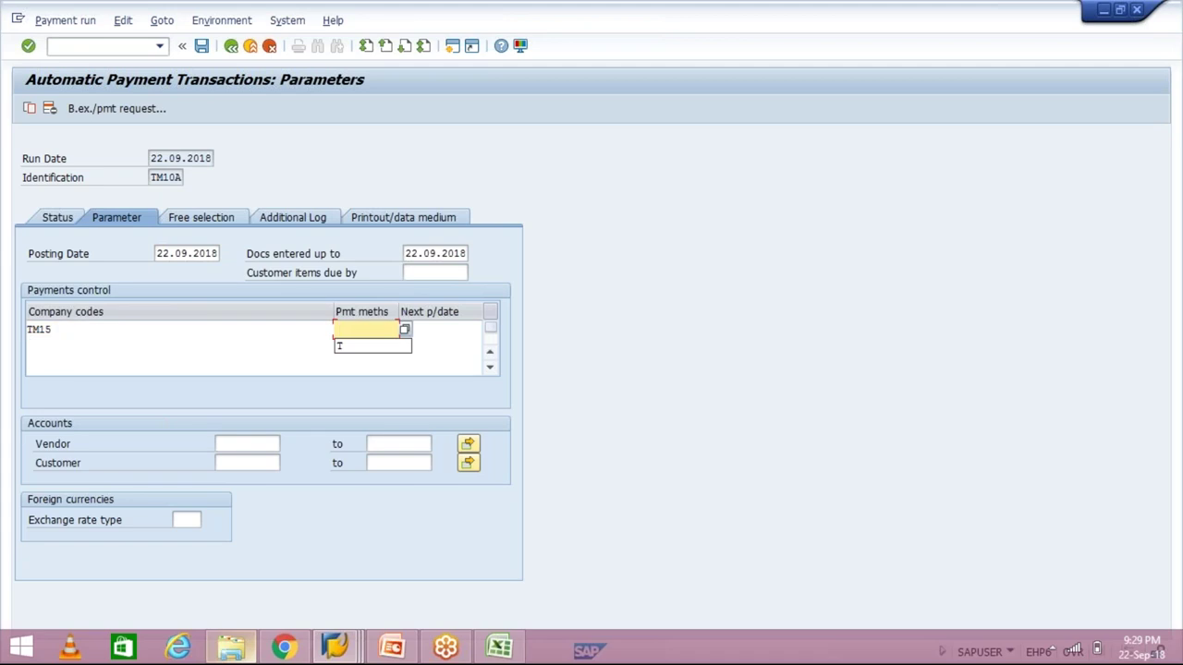
click(156, 53)
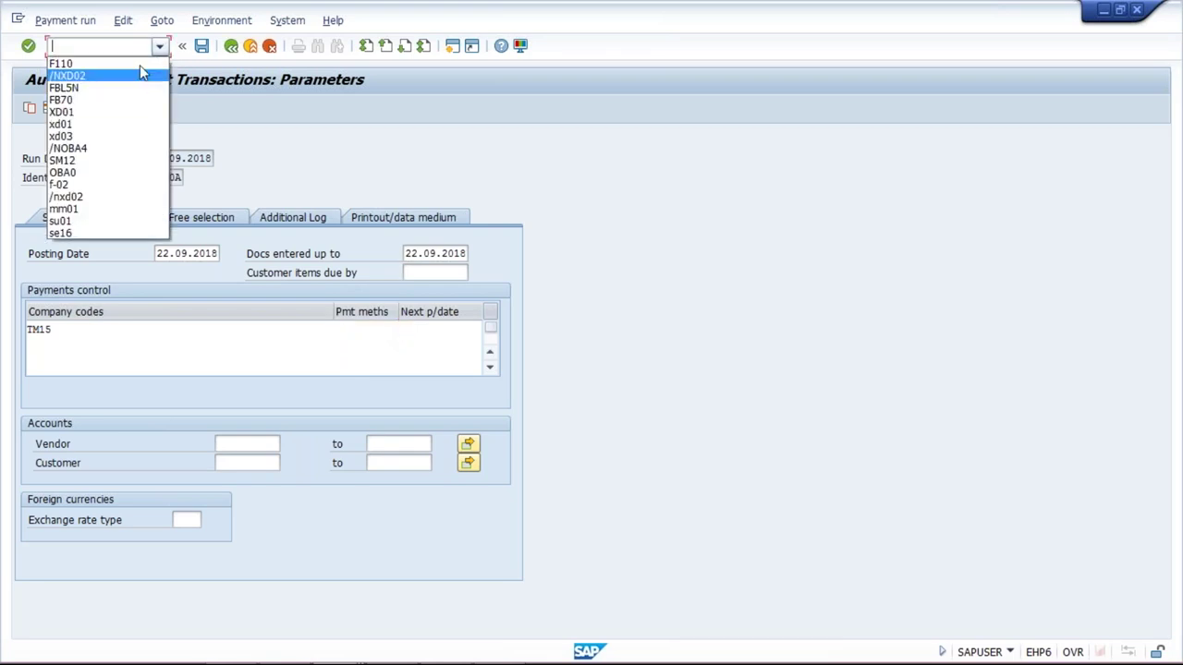
click(140, 65)
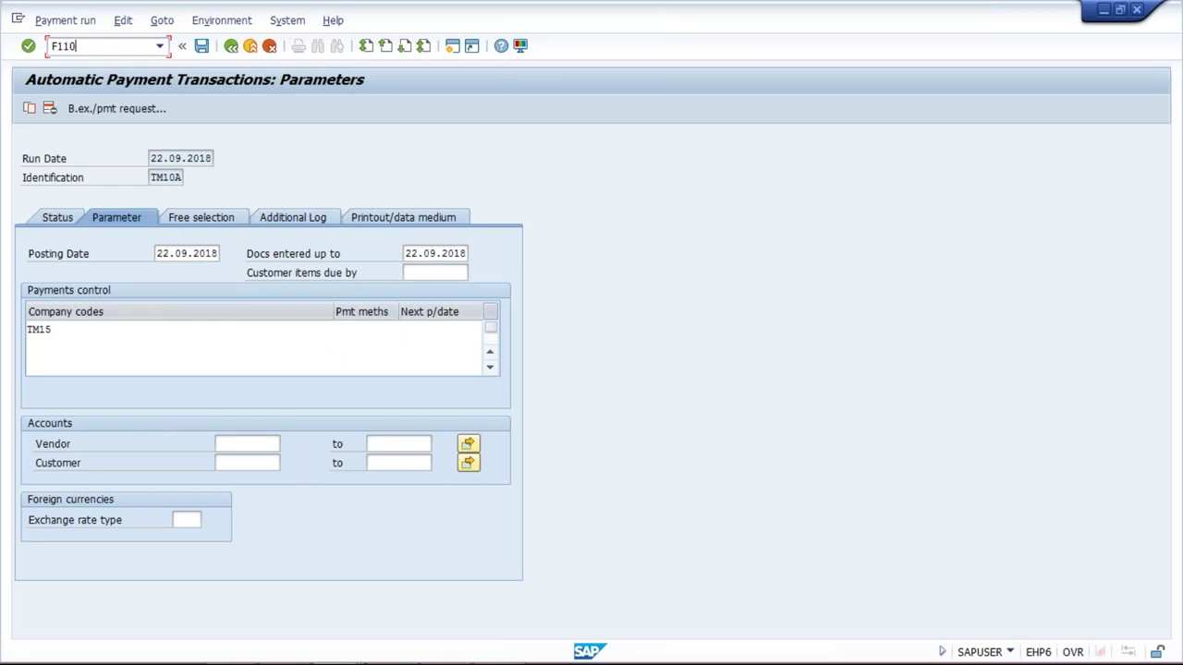
click(53, 46)
text(/N)
key(Delete)
key(Delete)
key(Delete)
key(Delete)
text(F15)
key(Return)
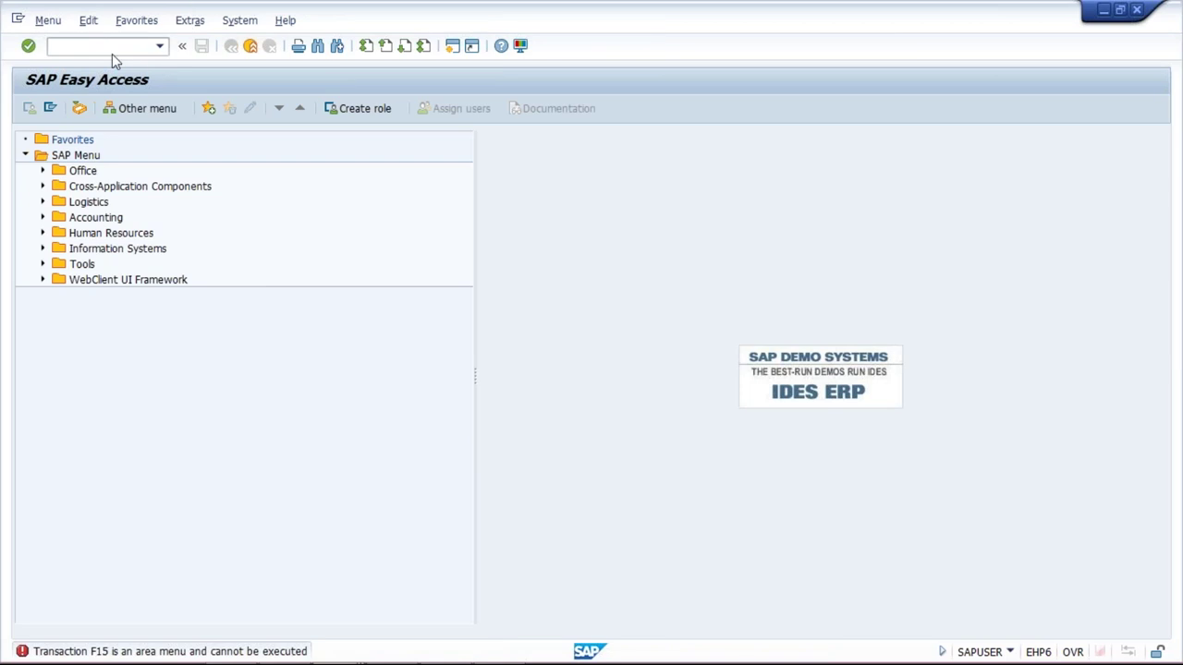
- Start the dunning transaction F150 and enter run date 22.09.2018 with identification TM10A
text(F150)
key(Return)
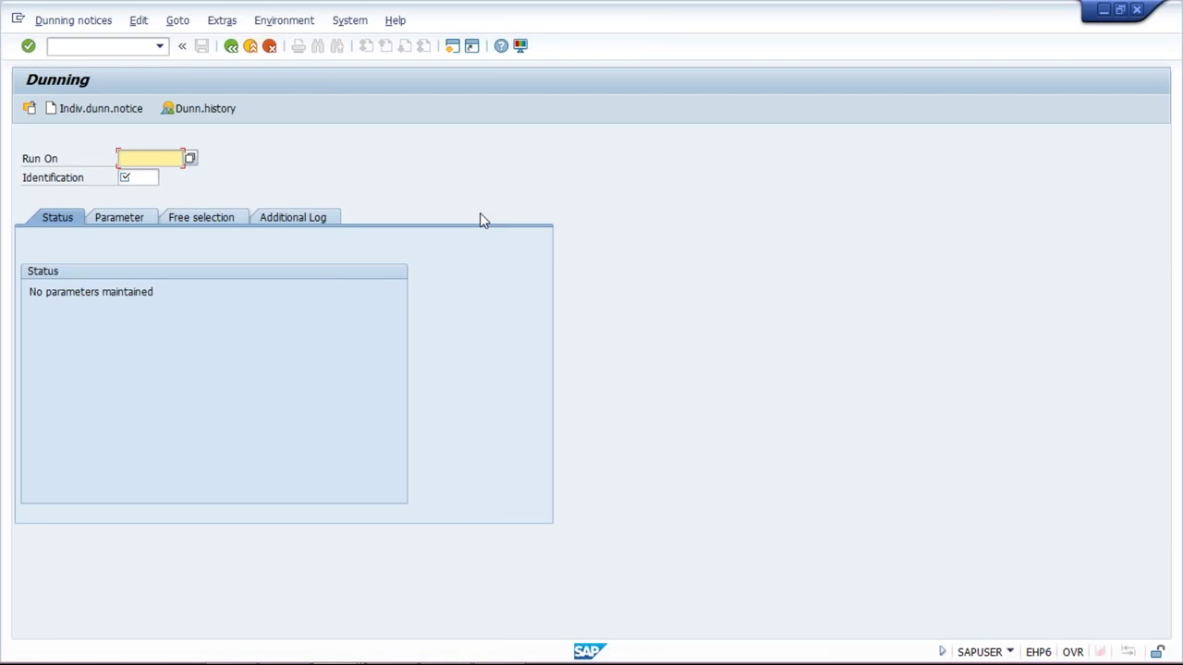
click(135, 161)
click(134, 161)
click(133, 162)
text(22.09.2018)
click(140, 181)
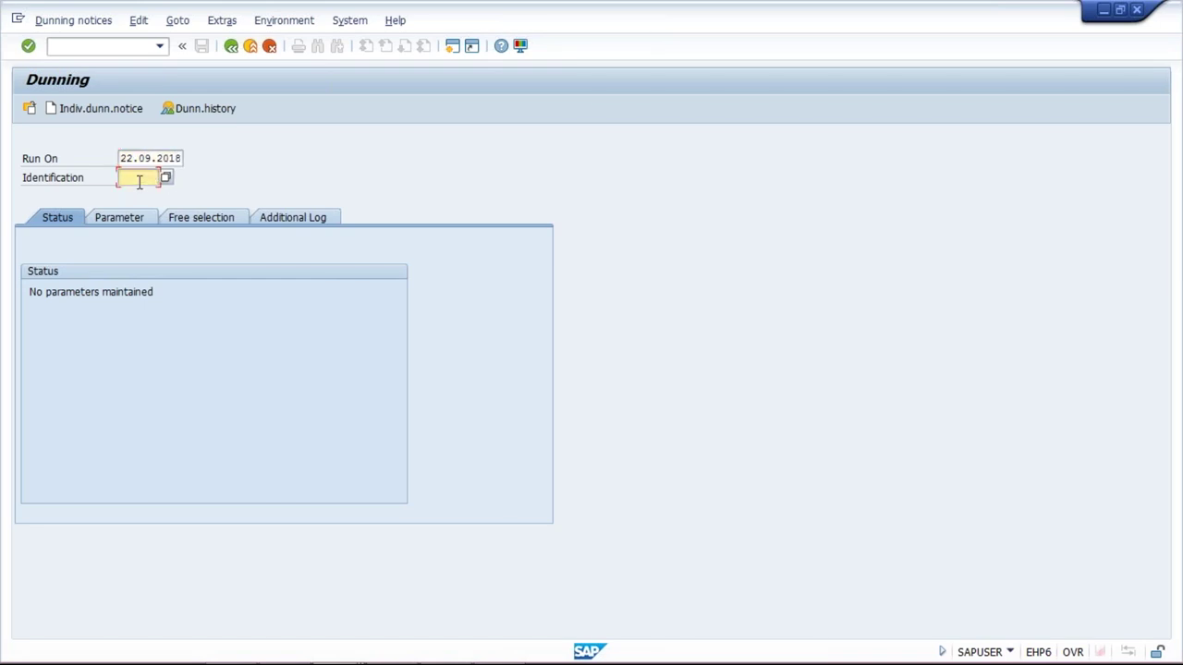
text(TM10B)
key(BackSpace)
text(A)
- In the dunning parameters, set the dunning date and documents-posted-up-to date to 22.09.2018 and the company code to TM10
click(102, 224)
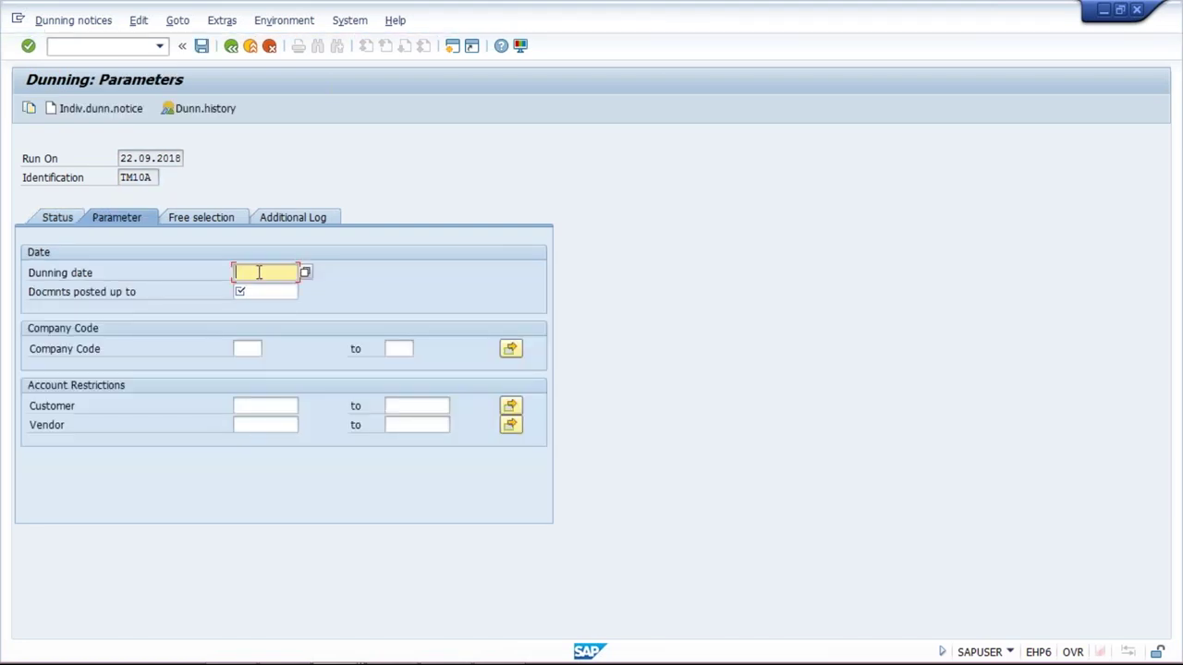
drag(120, 158, 268, 167)
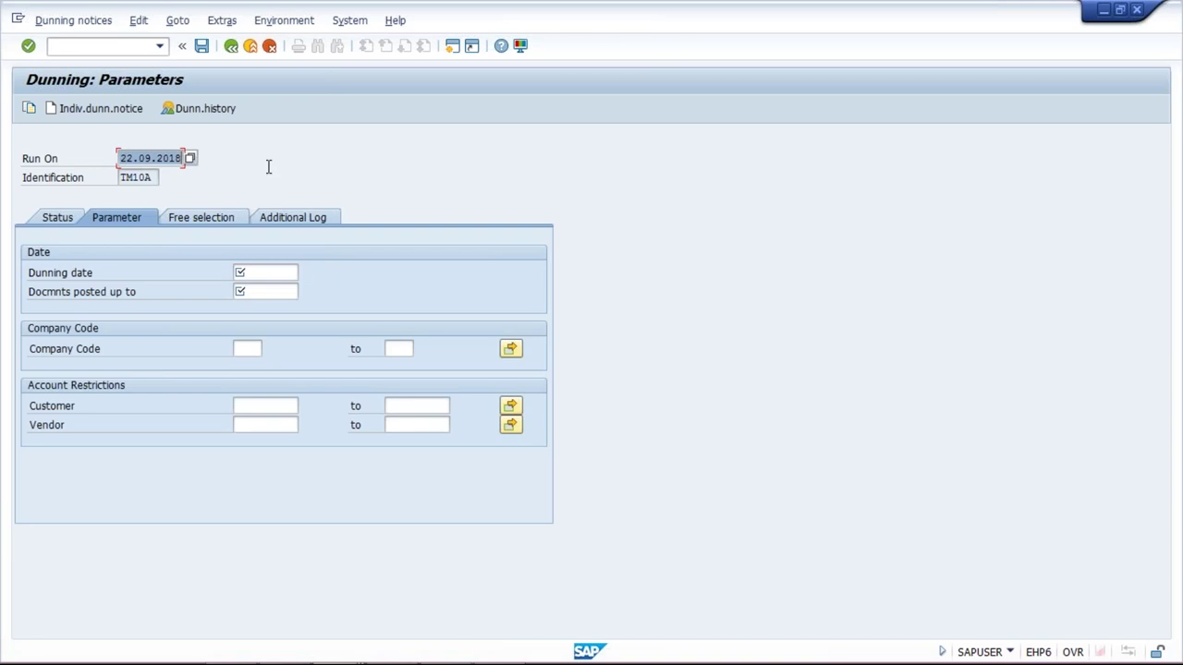
key(ctrl+c)
click(254, 272)
key(ctrl+v)
click(256, 293)
key(ctrl+v)
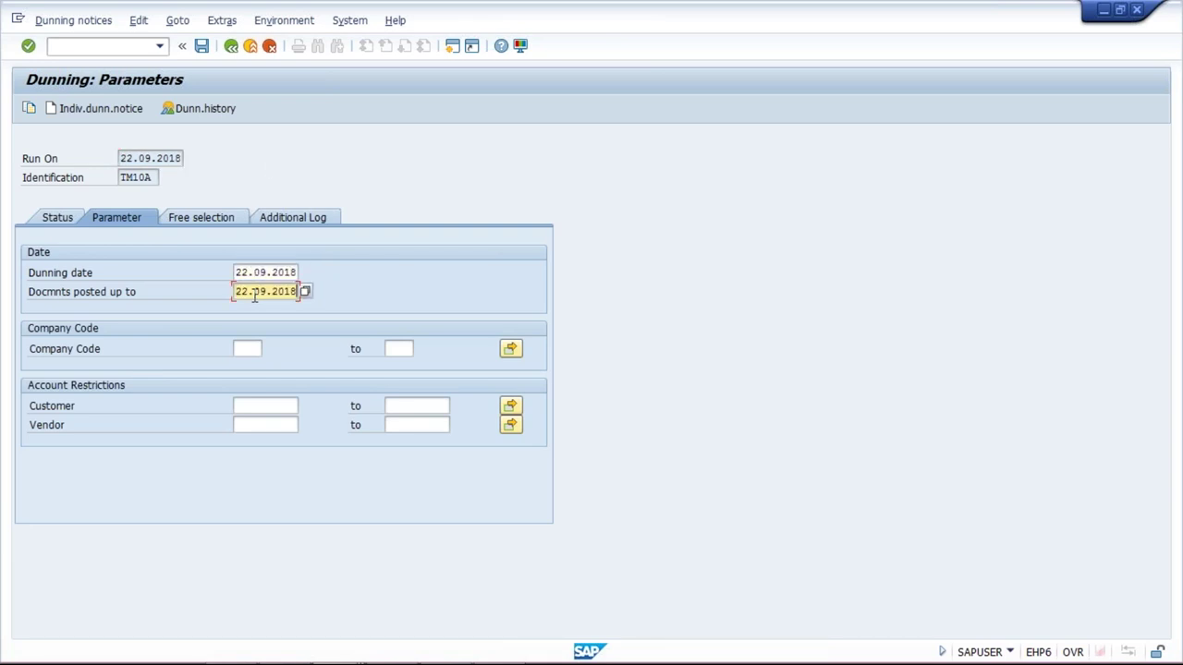
click(247, 348)
text(T)
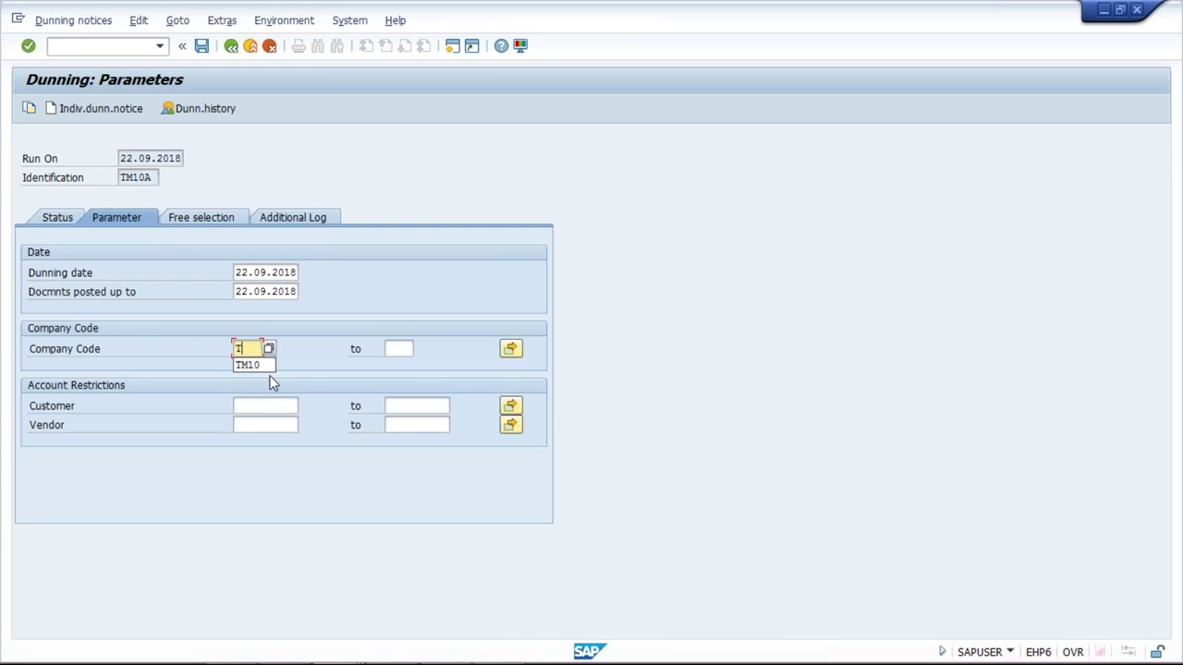
text(M10)
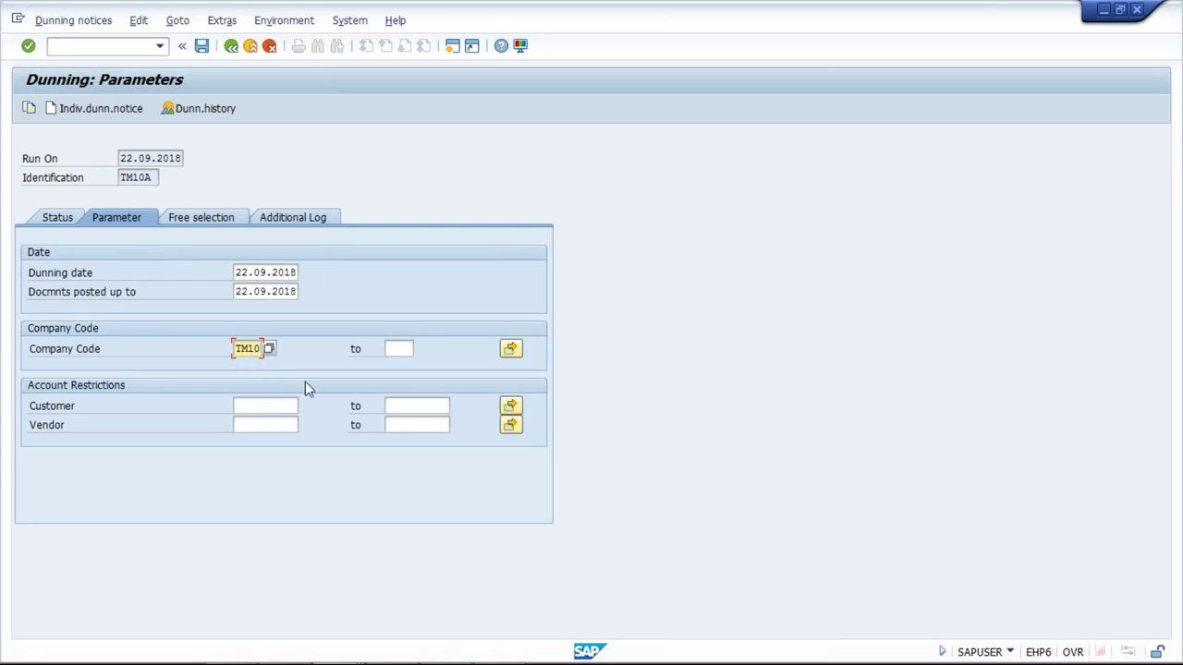
- Restrict the dunning run to the XYZ LTD head office customer, copying its customer number from the line item session
click(266, 408)
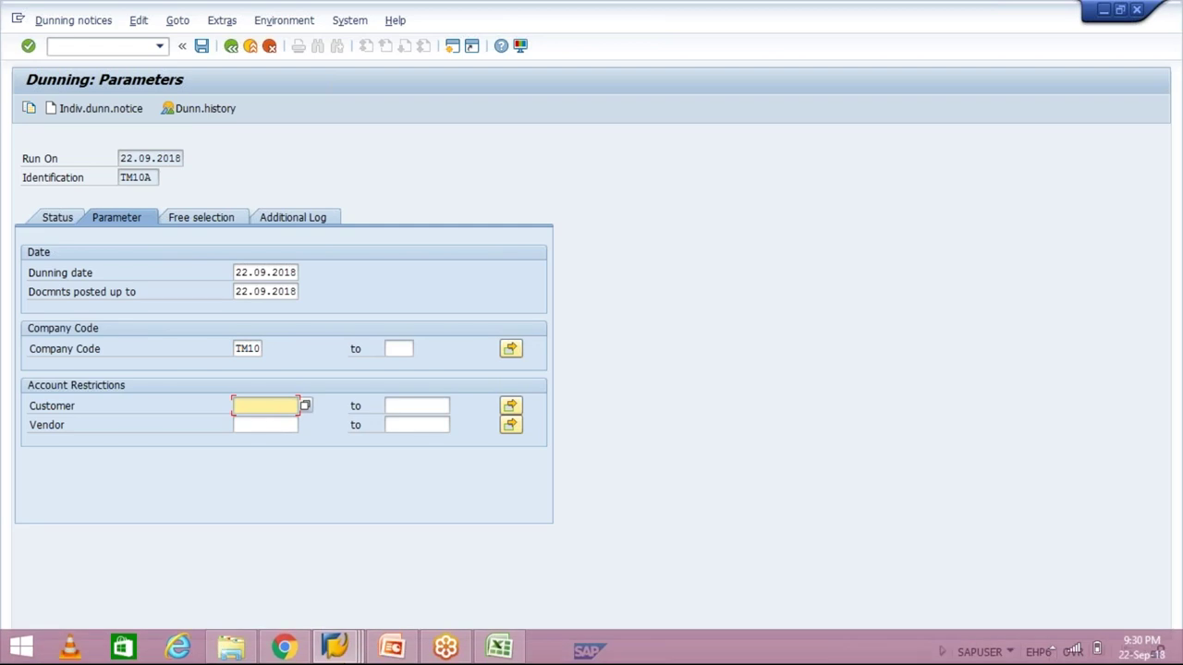
click(335, 649)
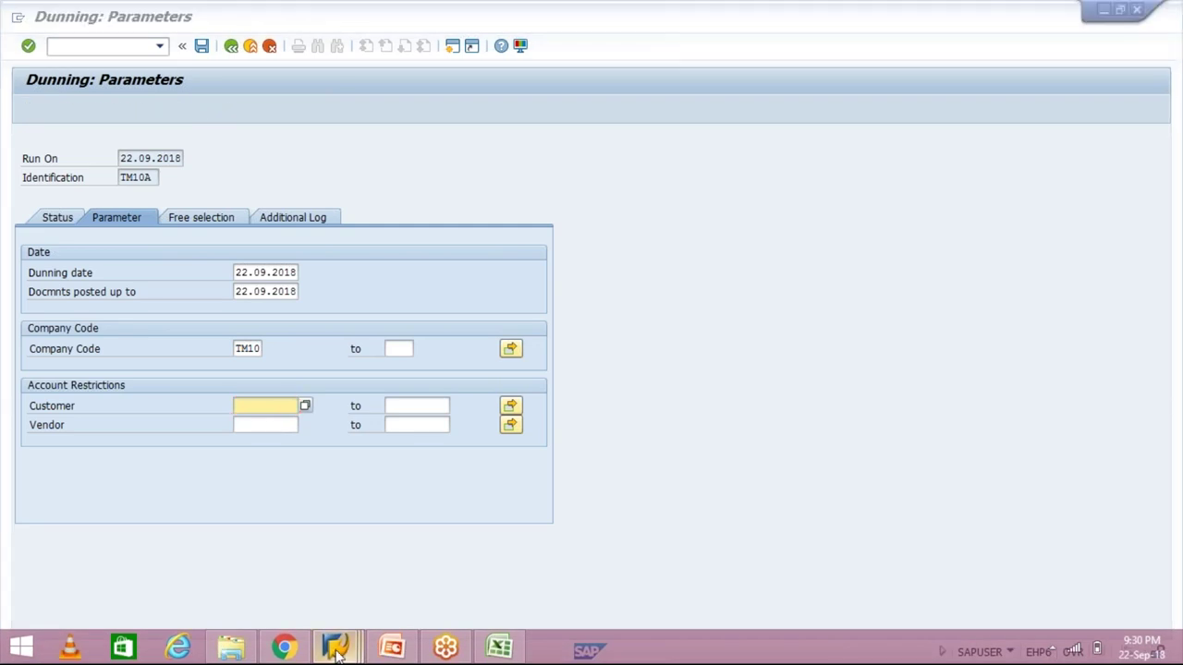
click(483, 561)
key(ctrl+y)
drag(226, 156, 238, 153)
key(ctrl+c)
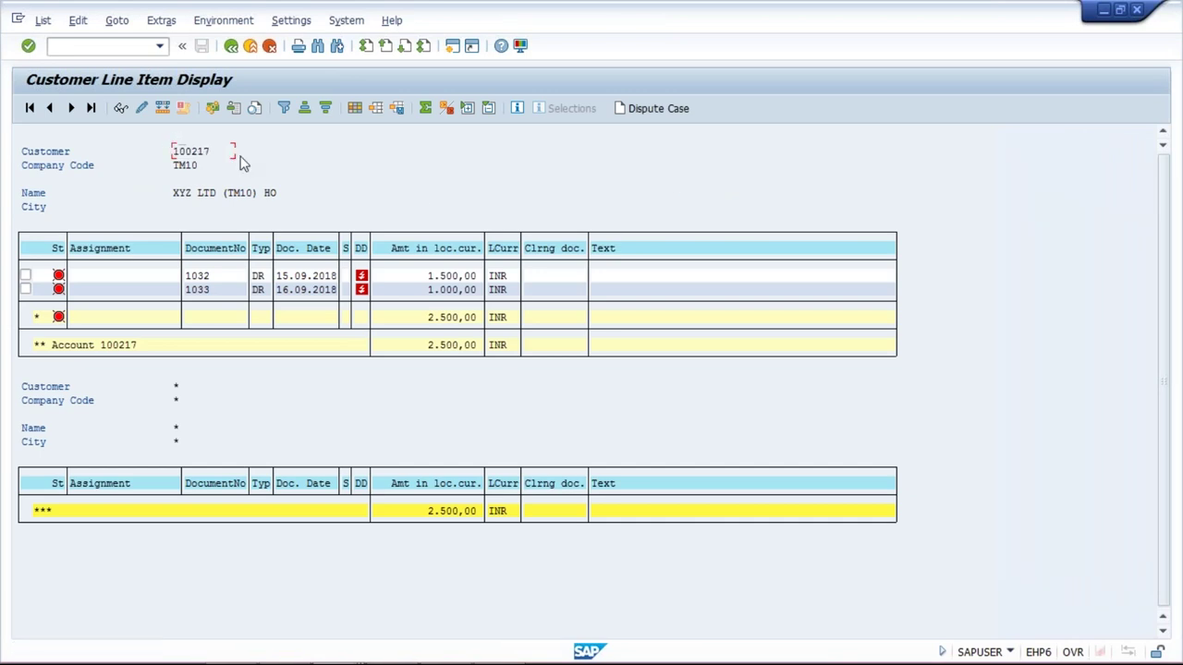
key(alt+Tab)
click(283, 405)
key(ctrl+v)
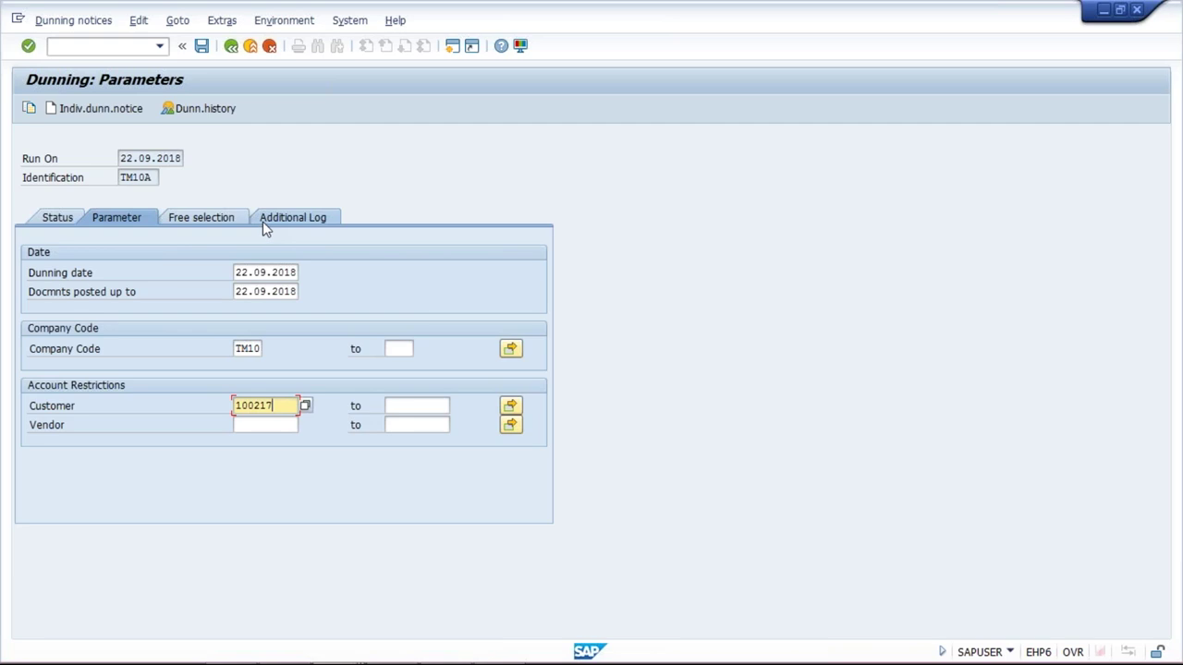
- Set the additional log of the dunning run to the XYZ LTD head office customer, entering its customer number, and save the details
click(300, 217)
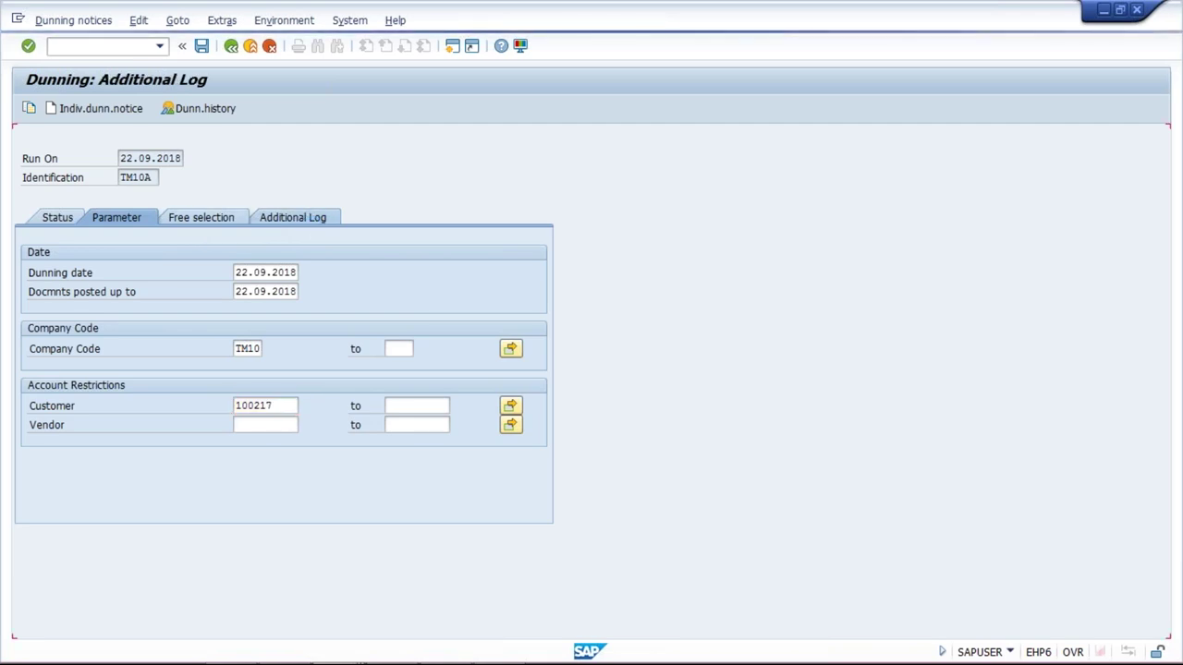
text(100217)
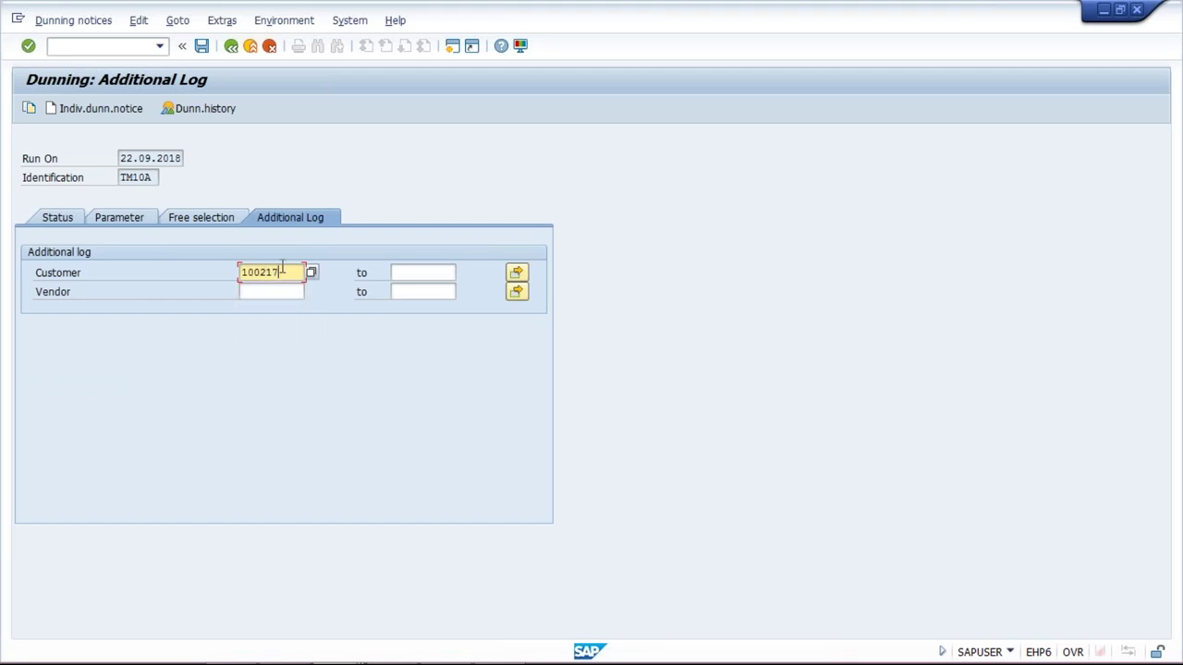
key(Return)
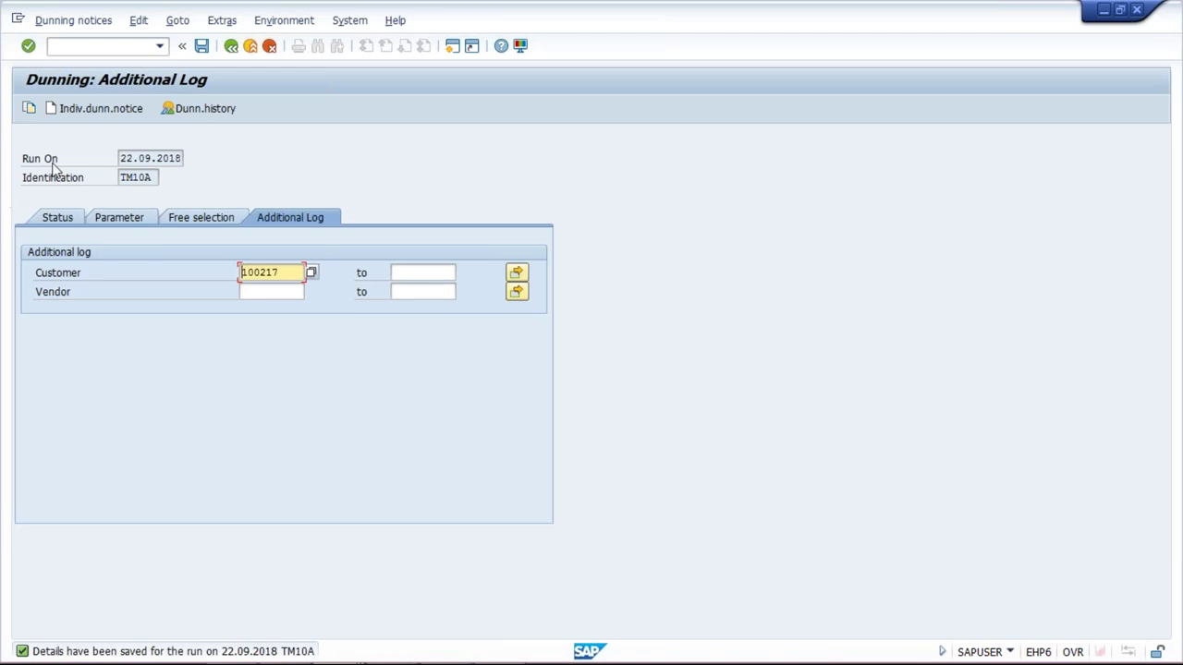
- Schedule the dunning selection for run TM10A with output device LP01, starting immediately
click(57, 220)
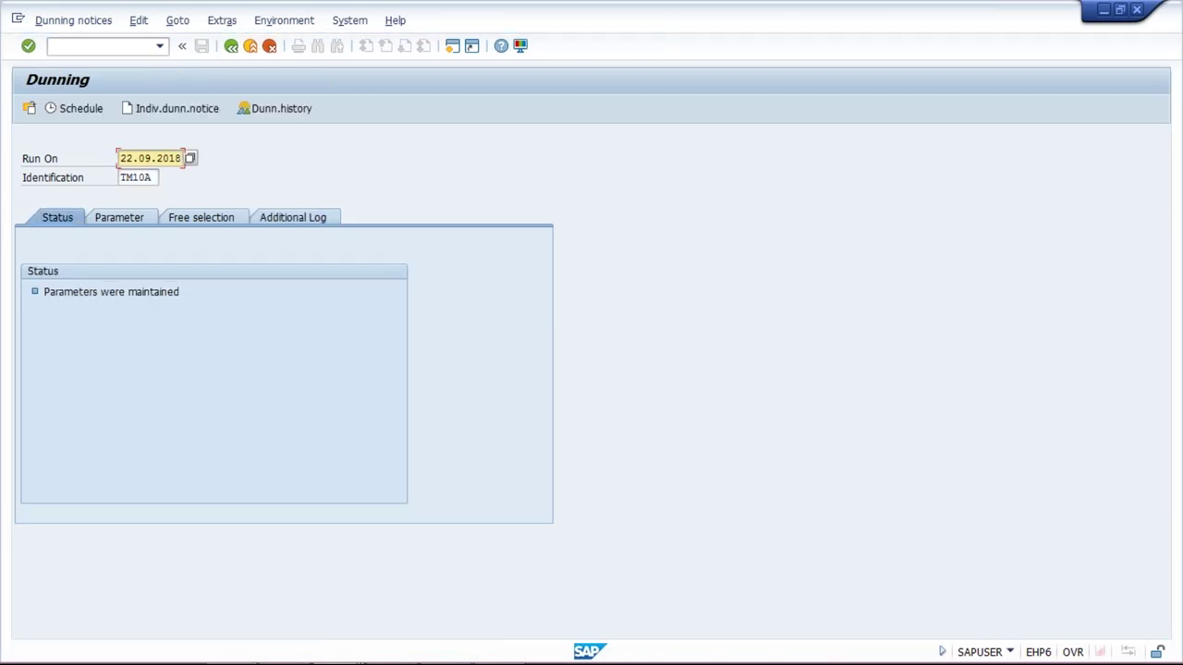
click(72, 107)
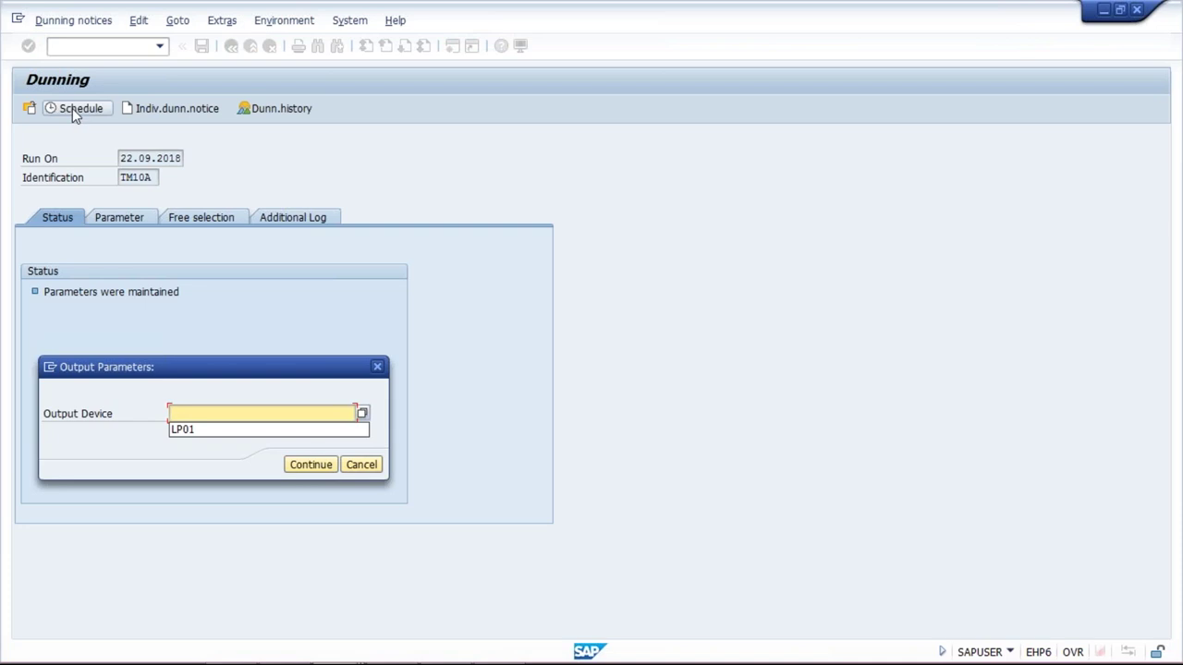
key(Down)
key(Return)
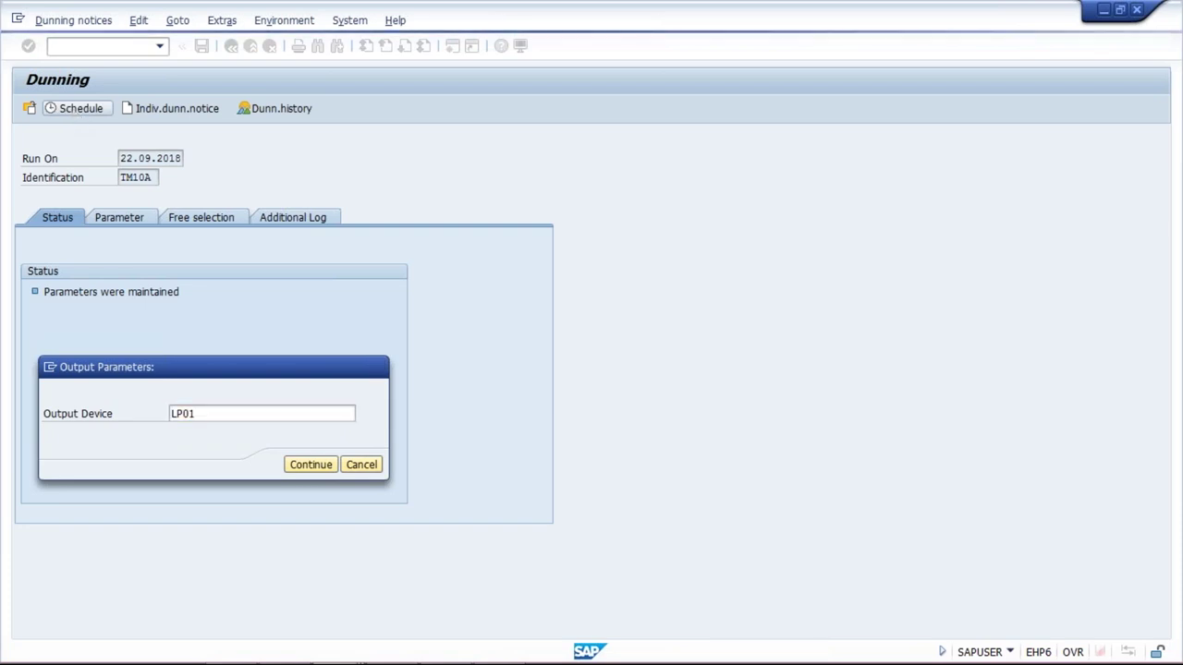
key(Return)
click(270, 337)
click(287, 485)
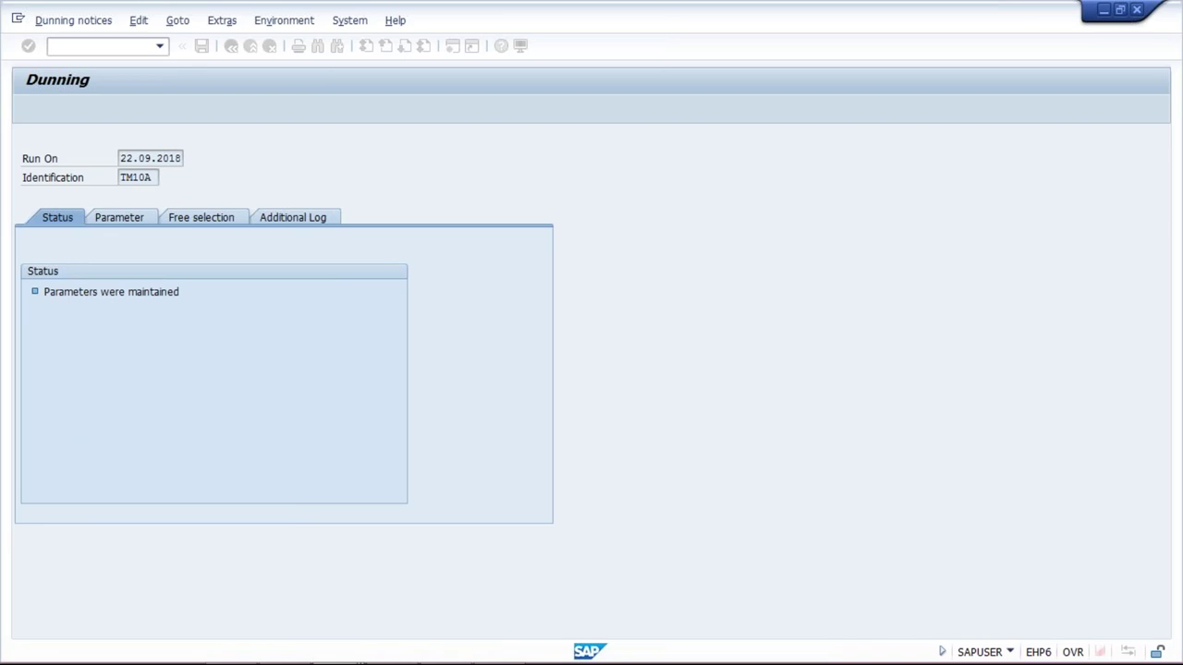
- Refresh the status of dunning run TM10A until the dunning selection finishes
key(Return)
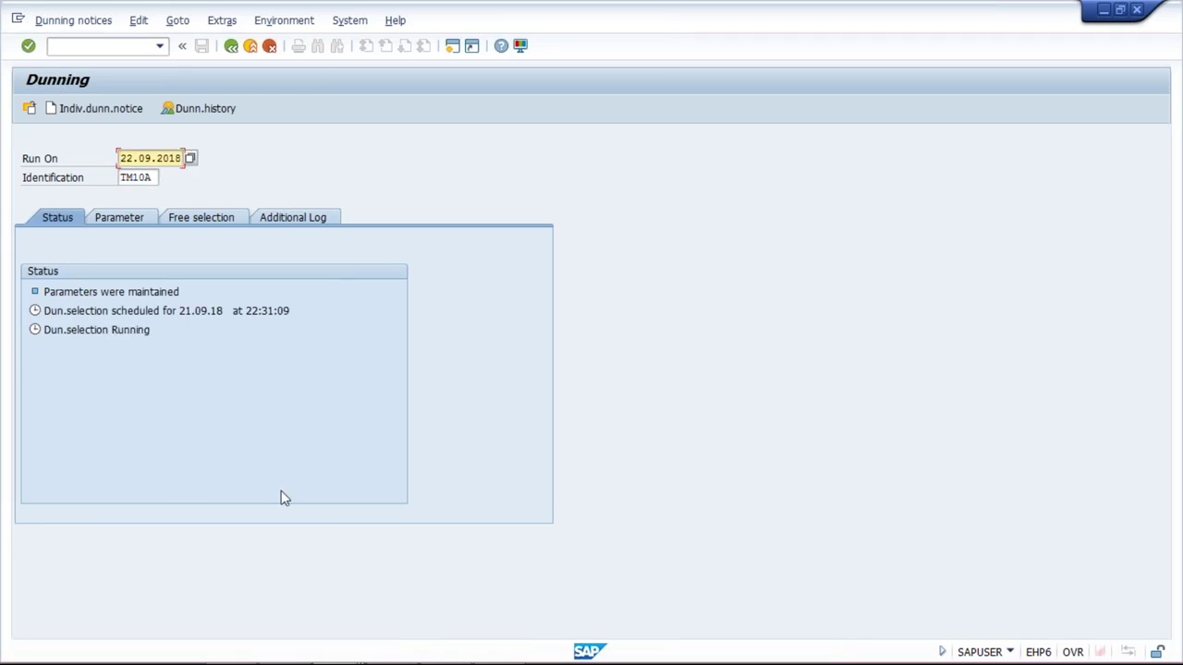
key(Return)
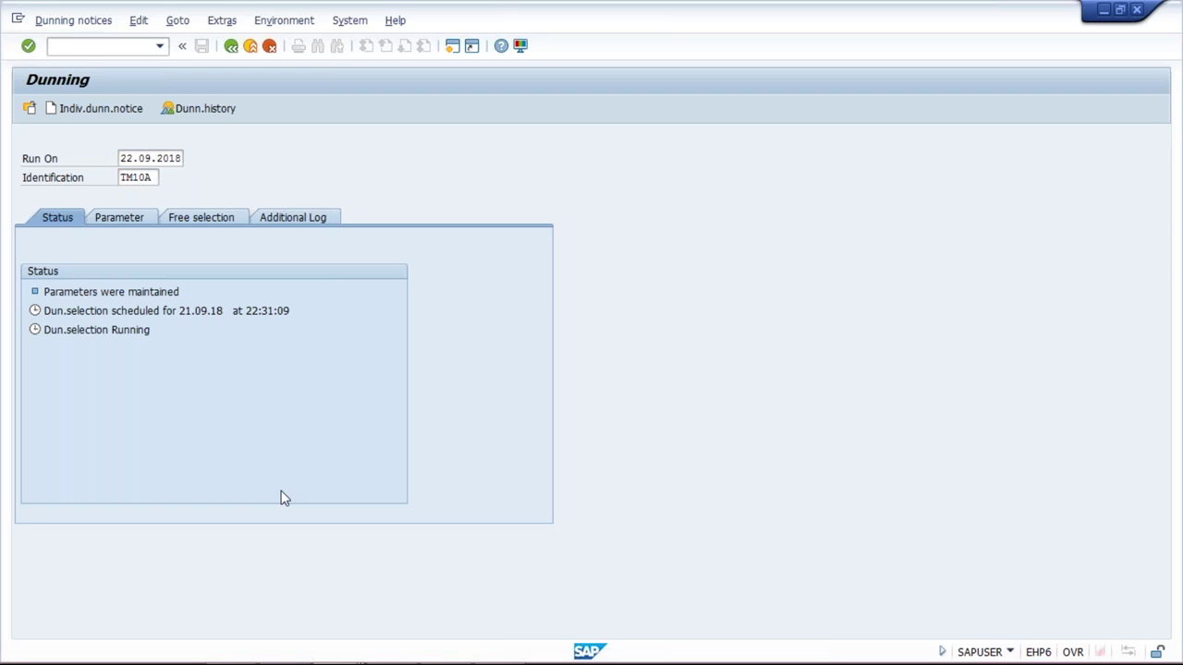
click(106, 338)
key(Return)
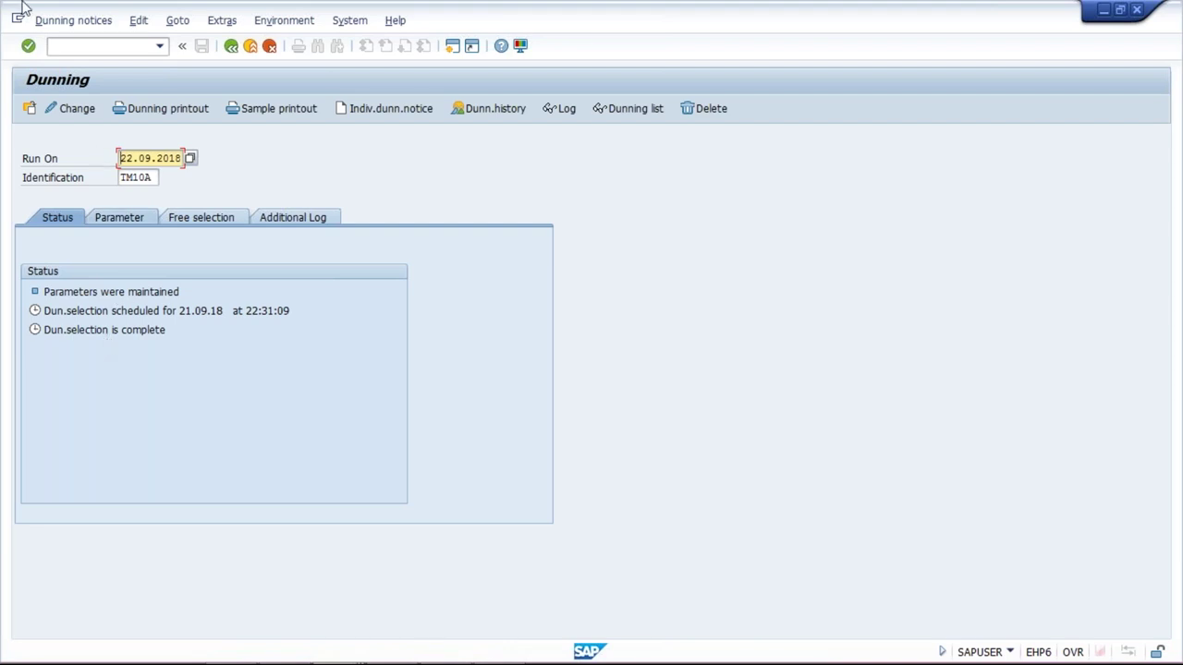
- Preview the sample dunning printout with output device LP01 and read the notice down to its list of due invoices
click(262, 108)
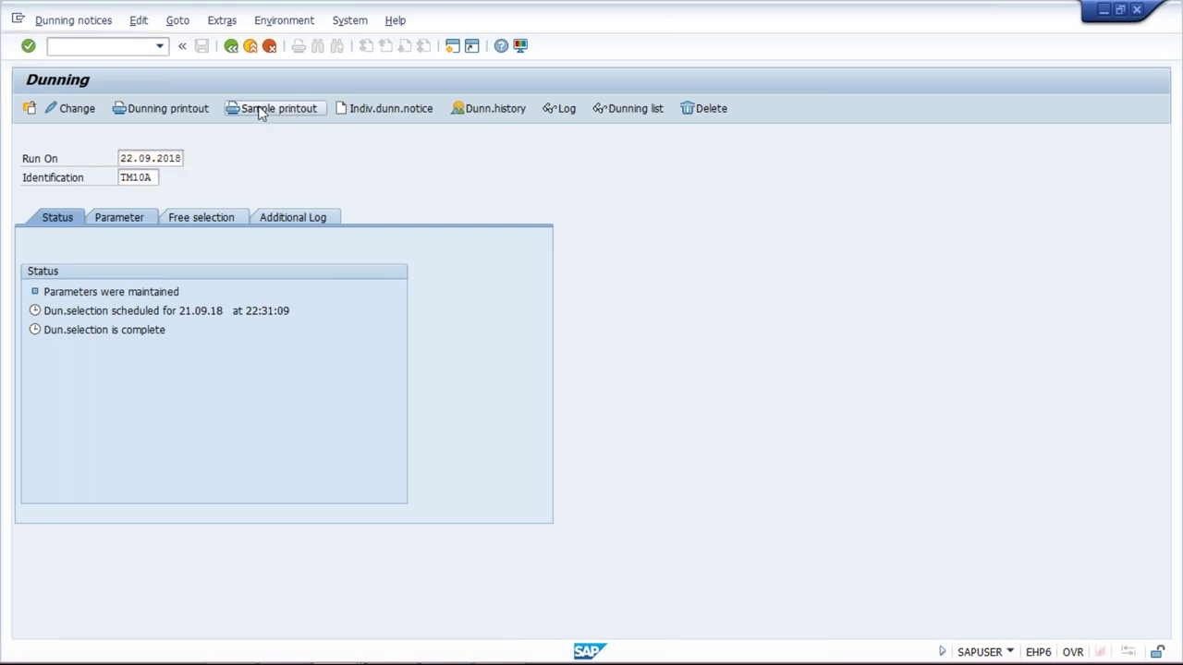
key(Down)
key(Return)
key(Return)
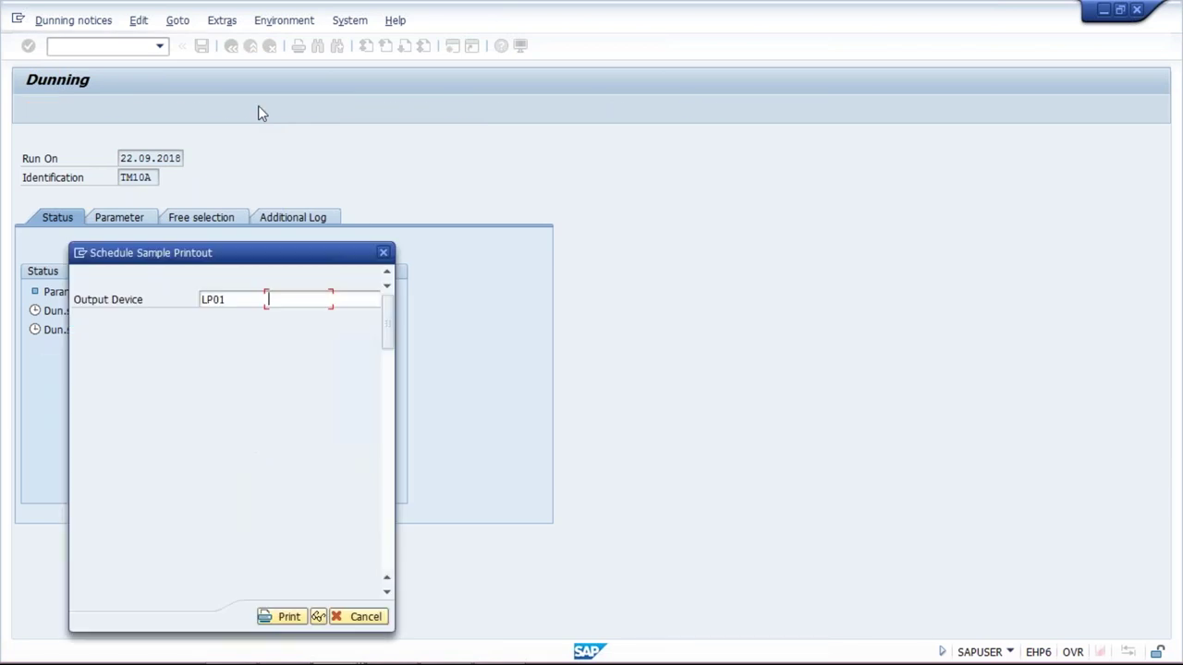
click(317, 618)
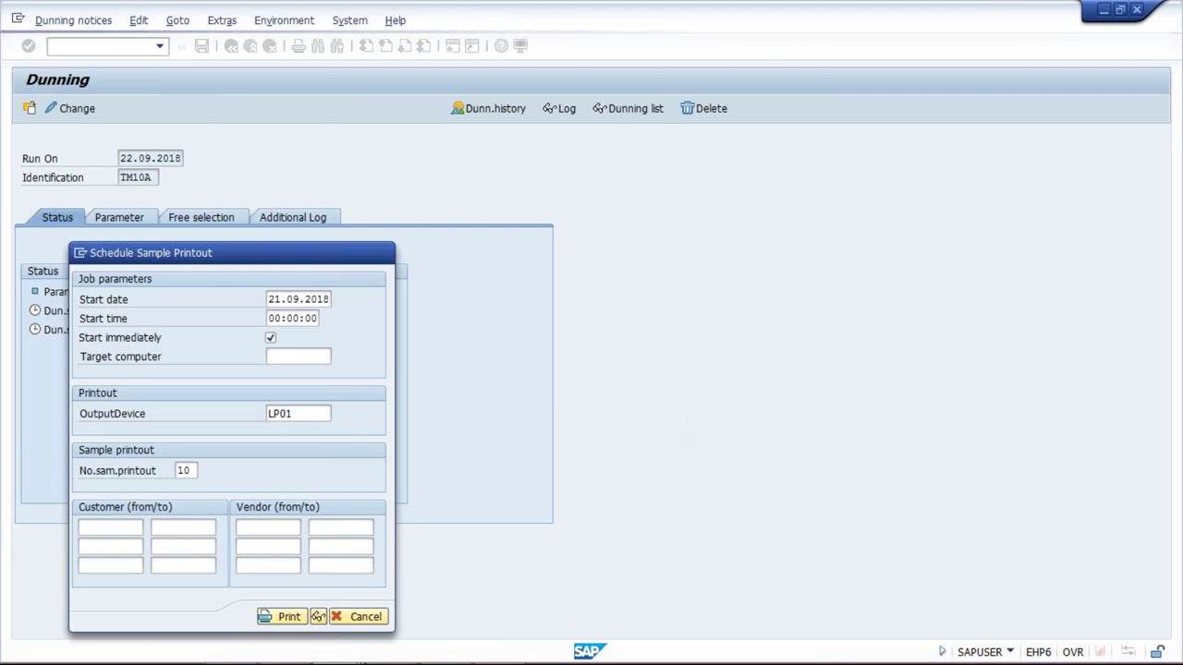
click(318, 616)
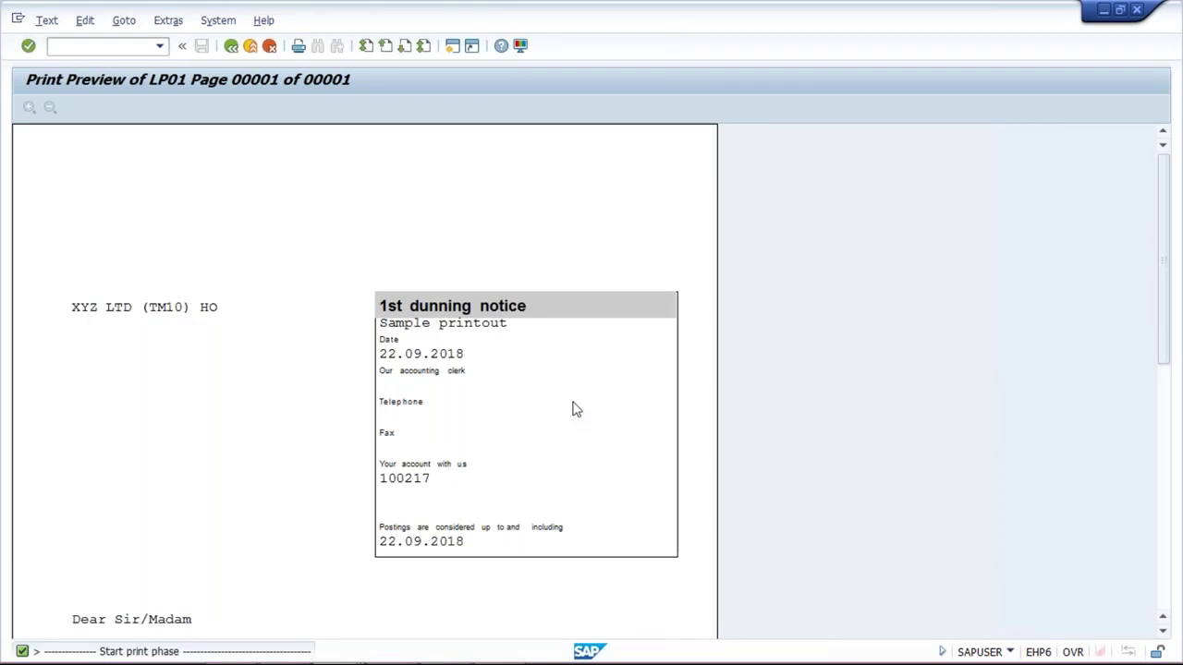
scroll(572, 409, down, 7)
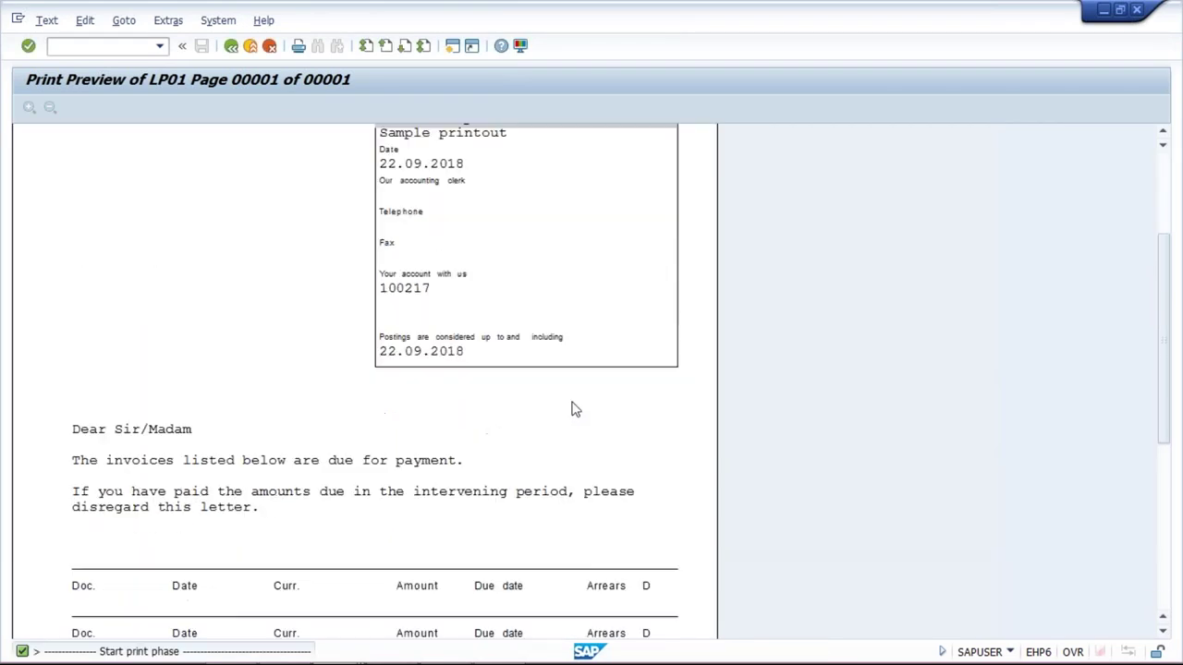
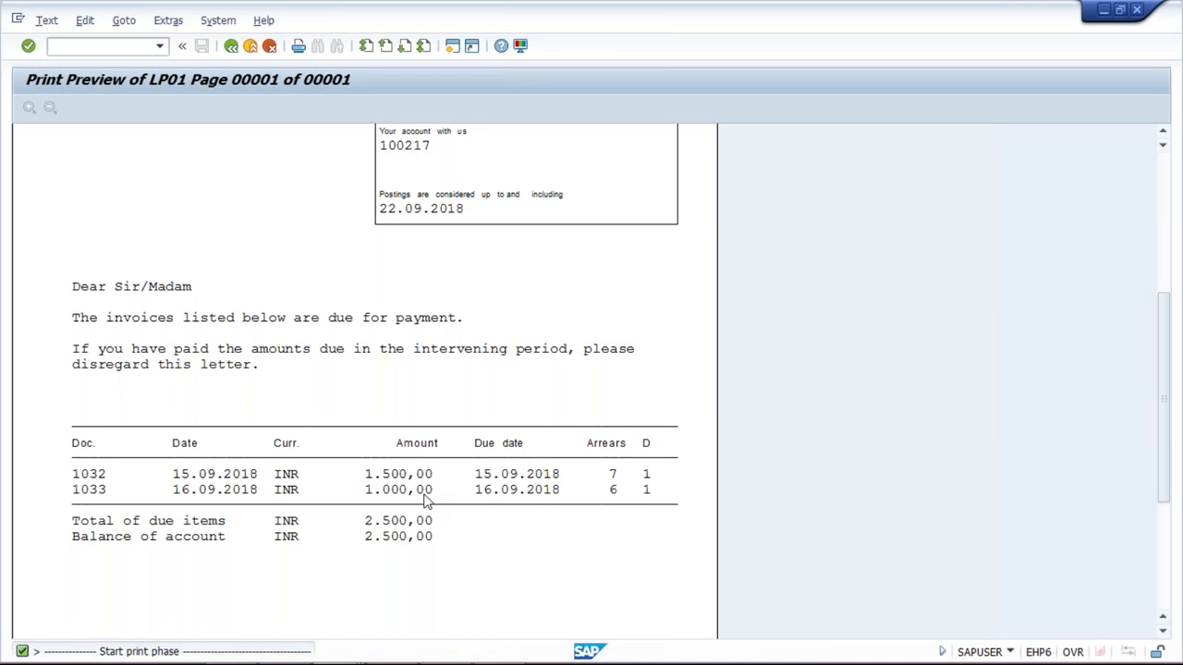
- Switch to the Class workbook in Excel and examine how the XYZ LTD head office relates to its Hyderabad and Bangalore branches
mouse_move(390, 632)
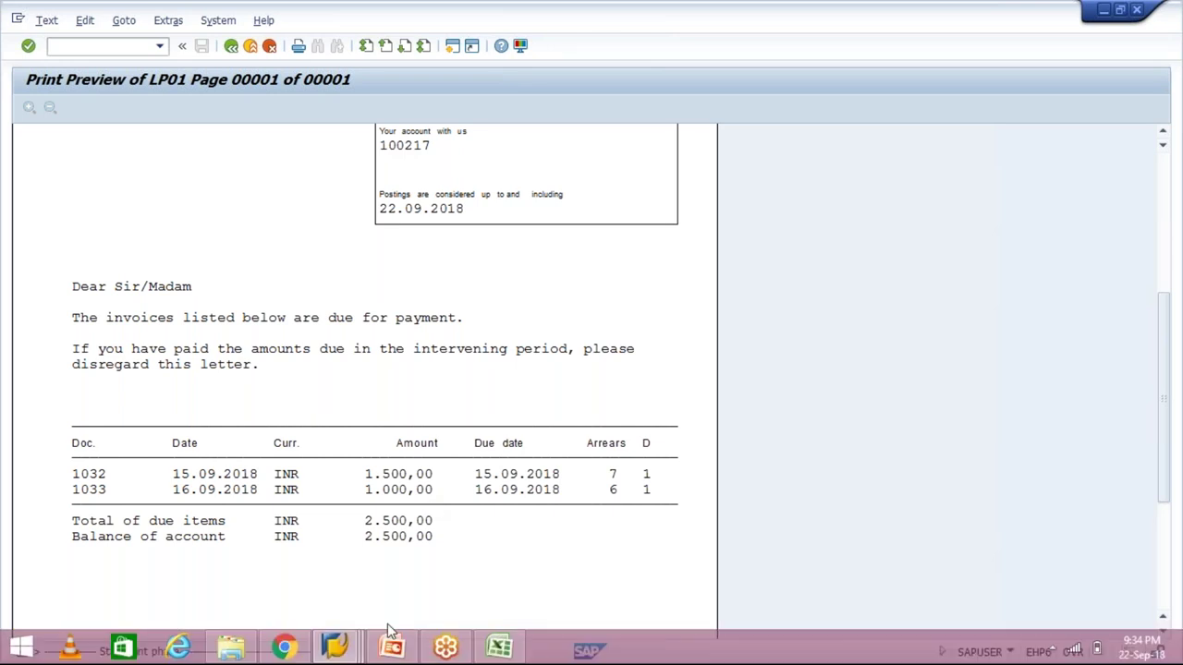
click(500, 649)
click(589, 240)
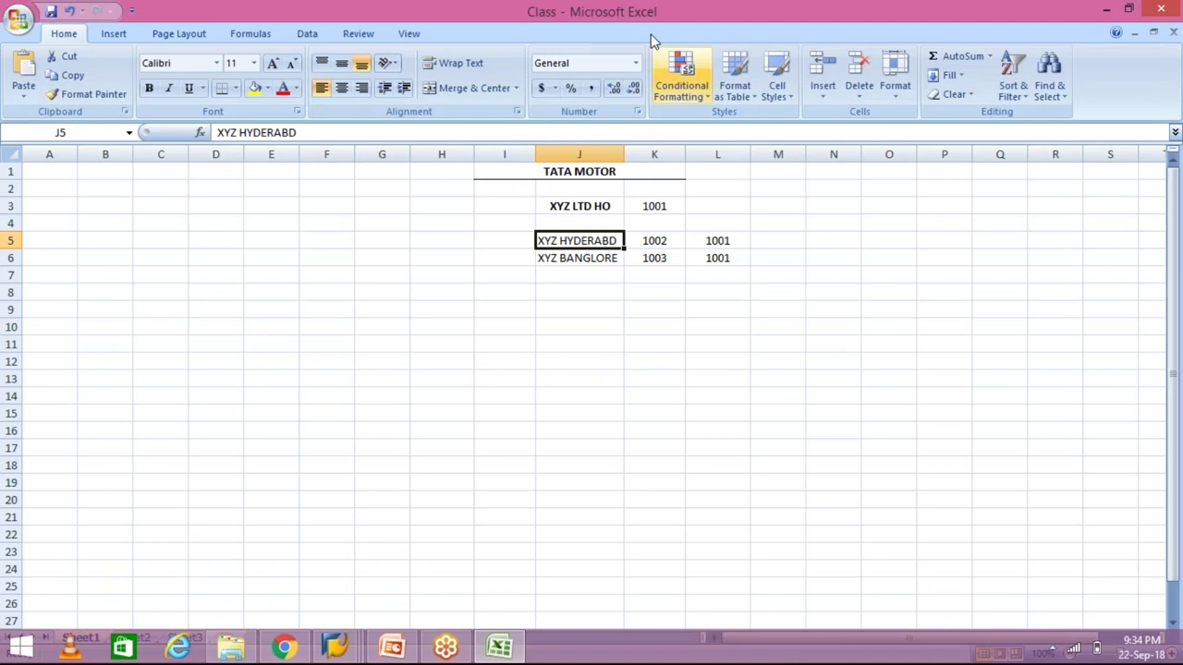
click(592, 205)
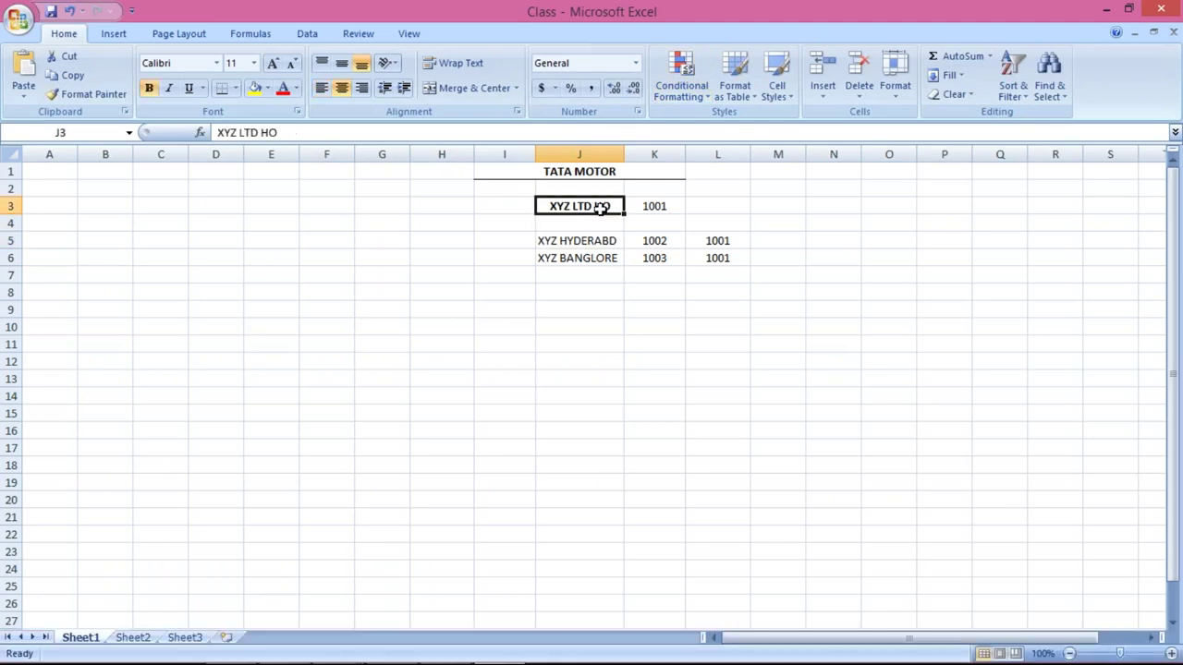
click(601, 240)
click(613, 267)
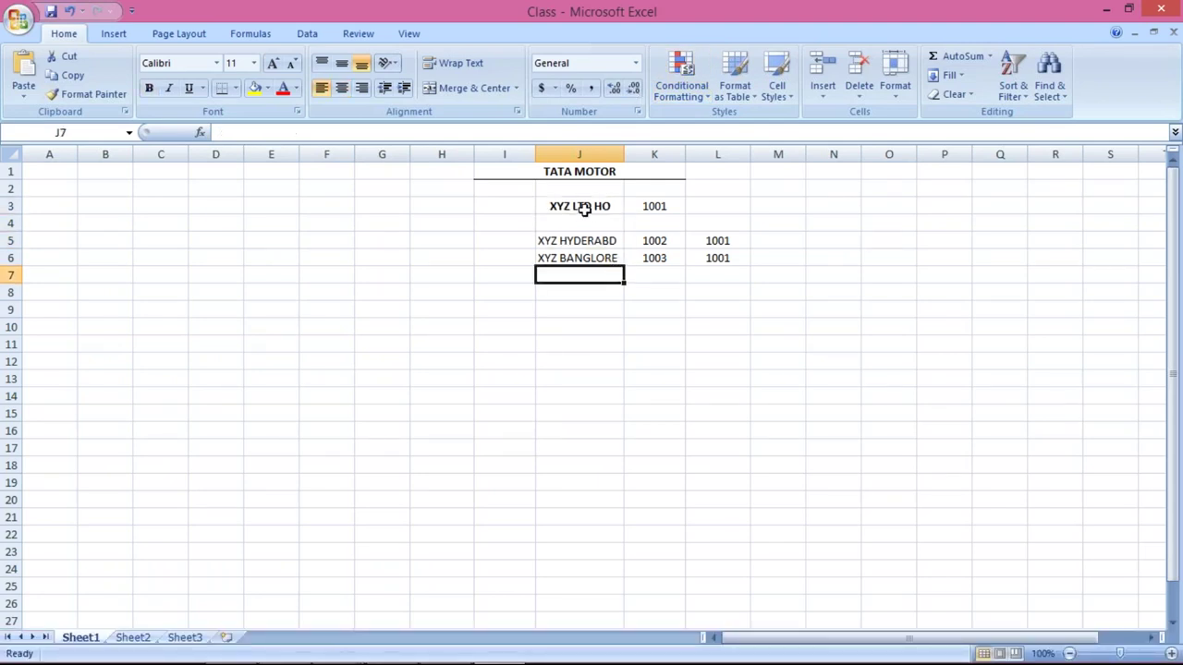
click(582, 207)
click(590, 240)
click(596, 259)
click(585, 204)
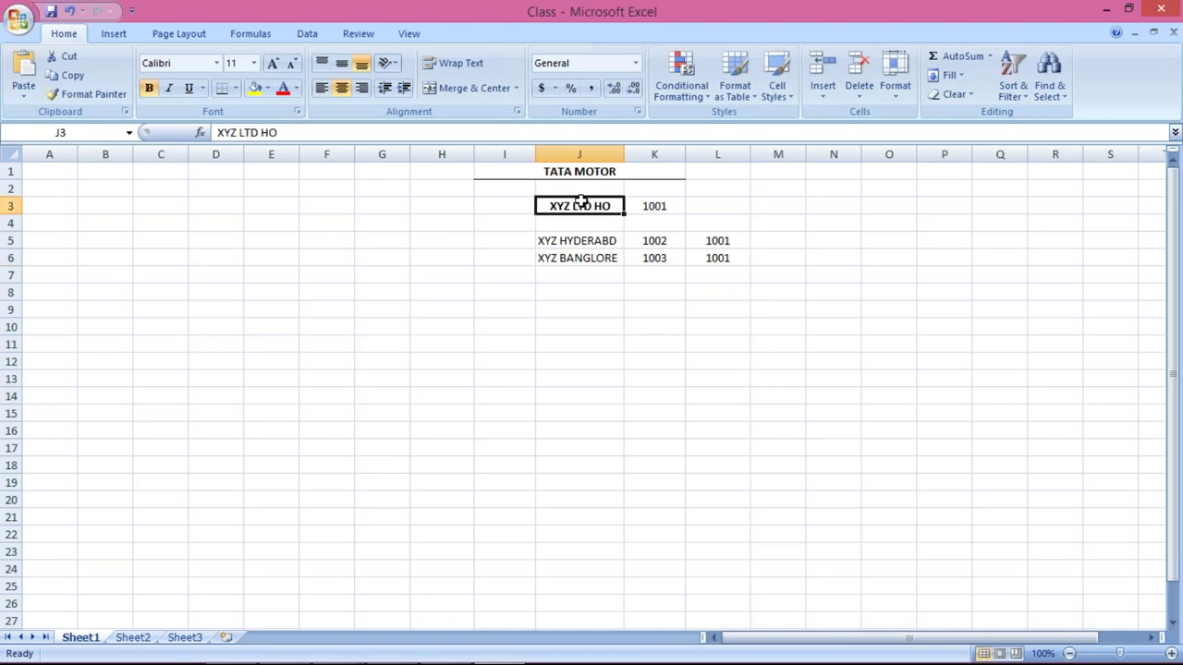
click(590, 241)
click(606, 263)
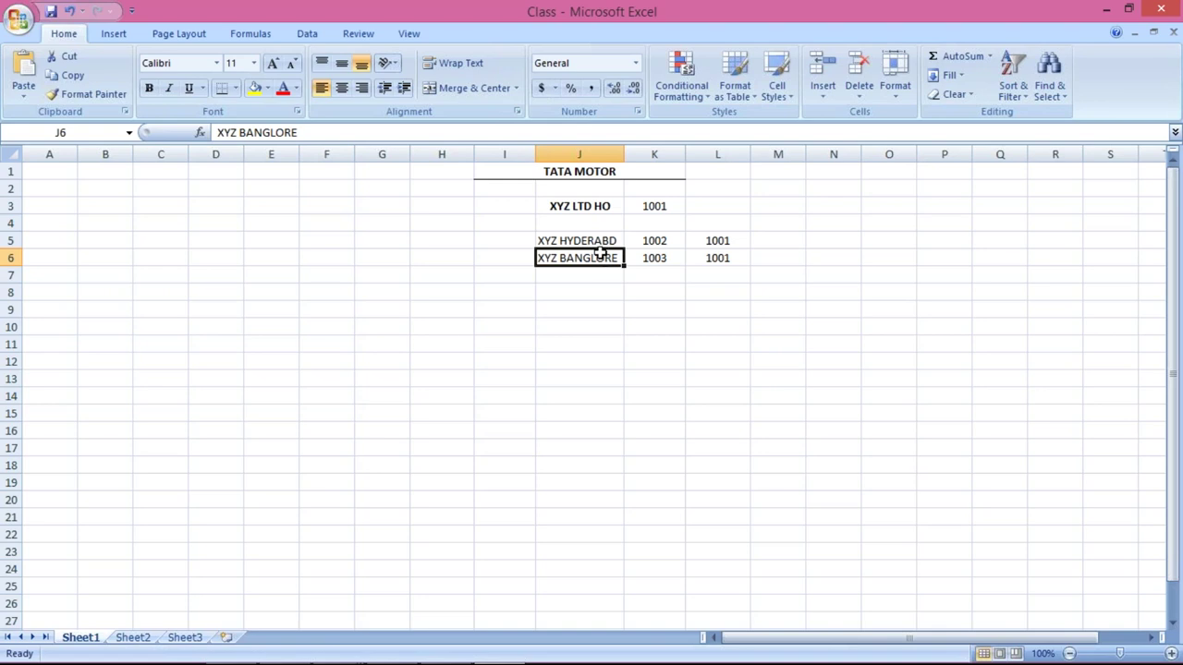
click(599, 241)
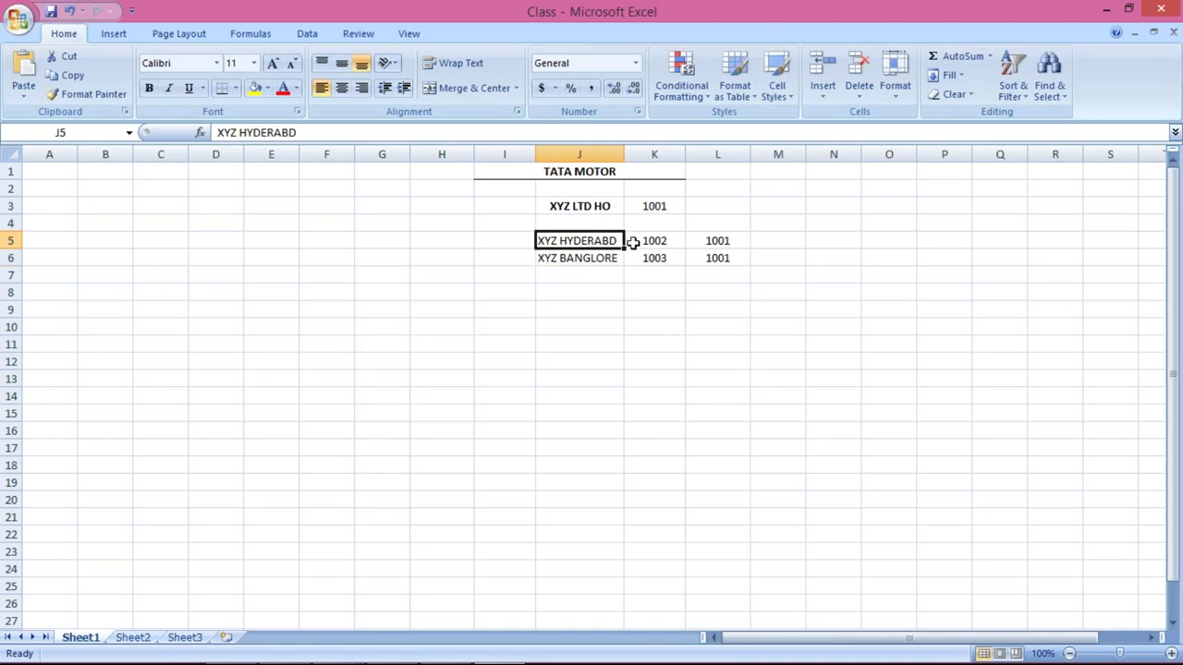
- Compare the branch and head office account codes in the sheet, and go over the two branch names against XYZ LTD HO
click(636, 241)
click(637, 257)
click(649, 206)
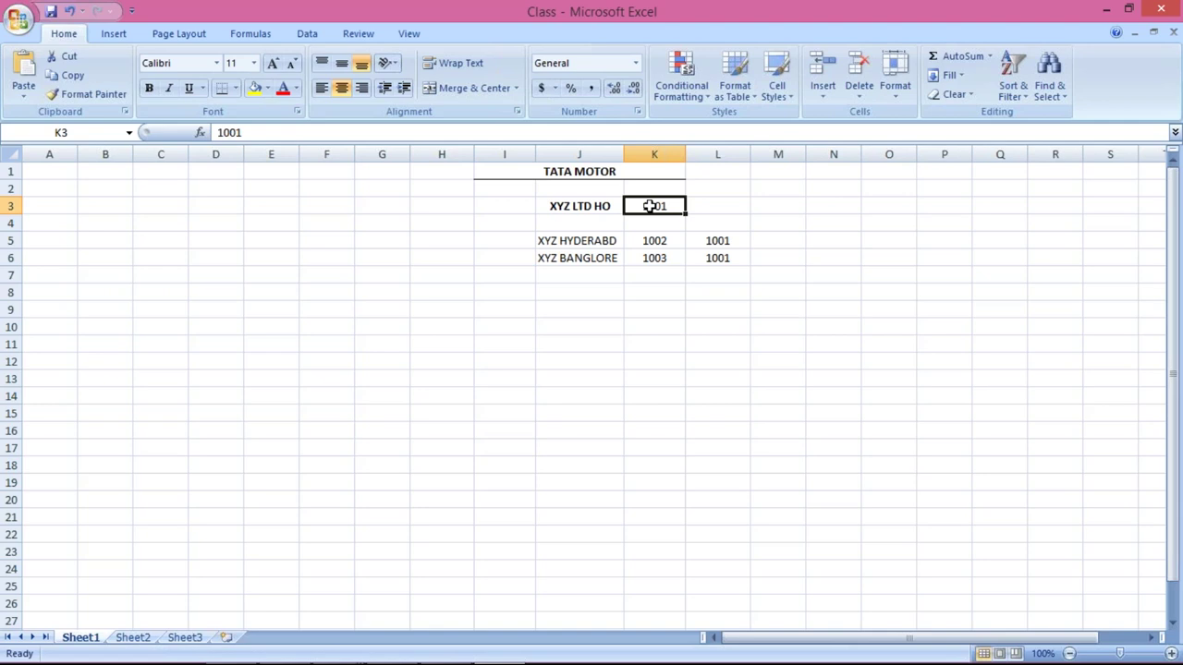
click(574, 208)
click(659, 206)
click(551, 240)
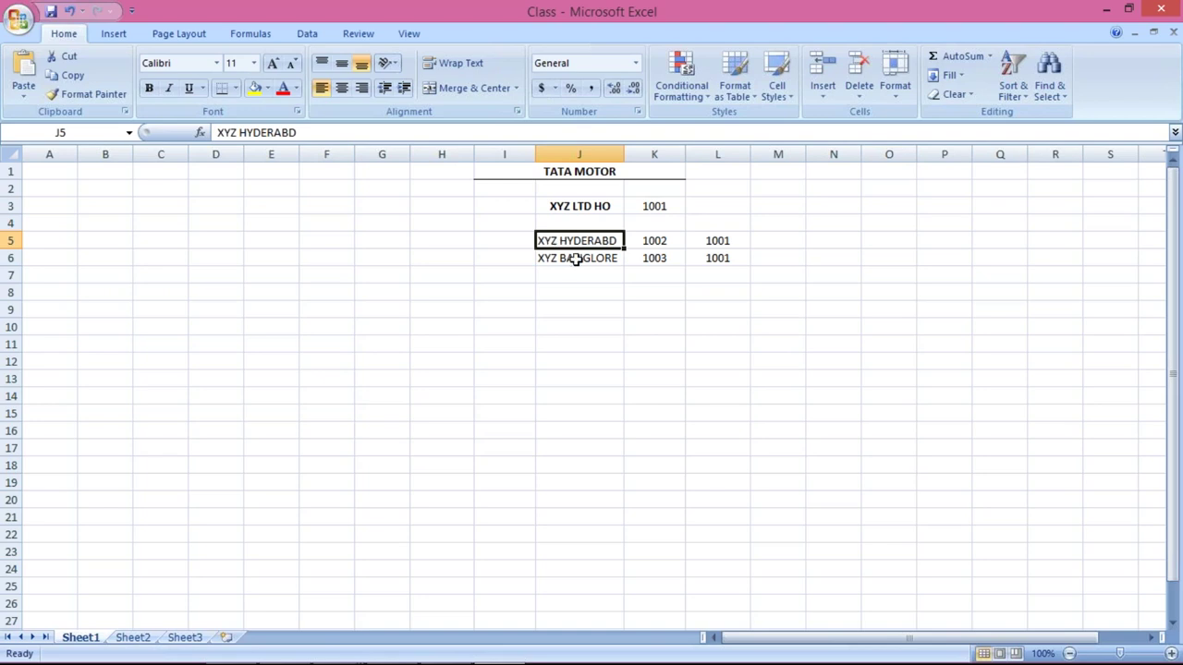
click(585, 262)
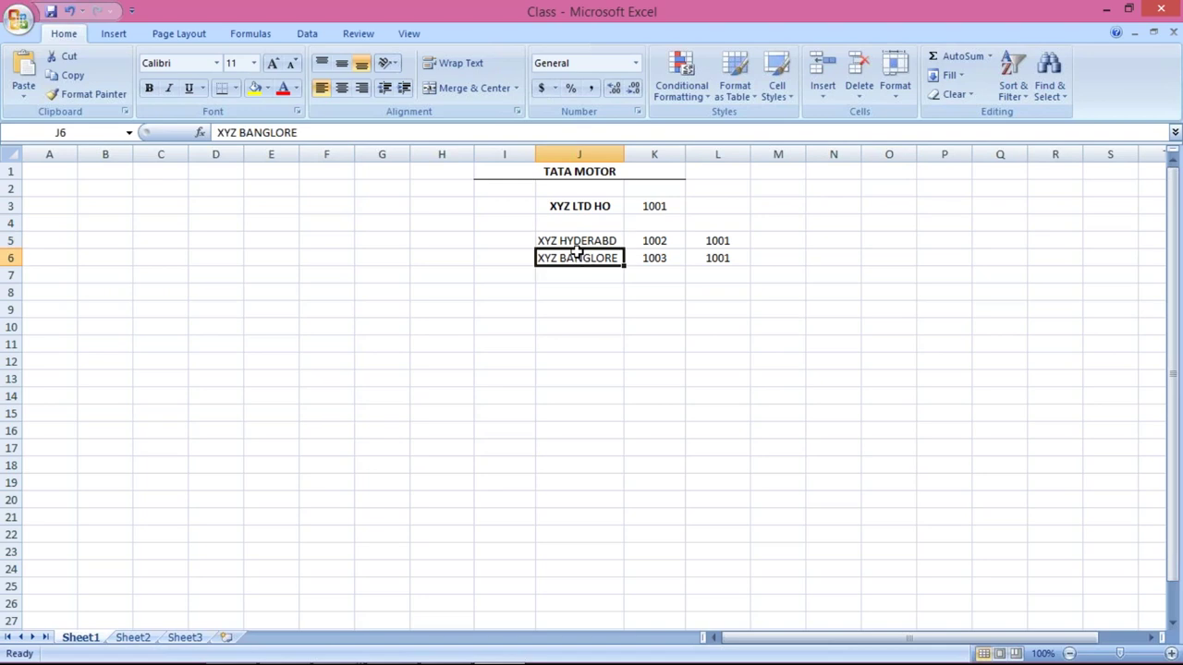
click(580, 240)
click(583, 263)
click(580, 238)
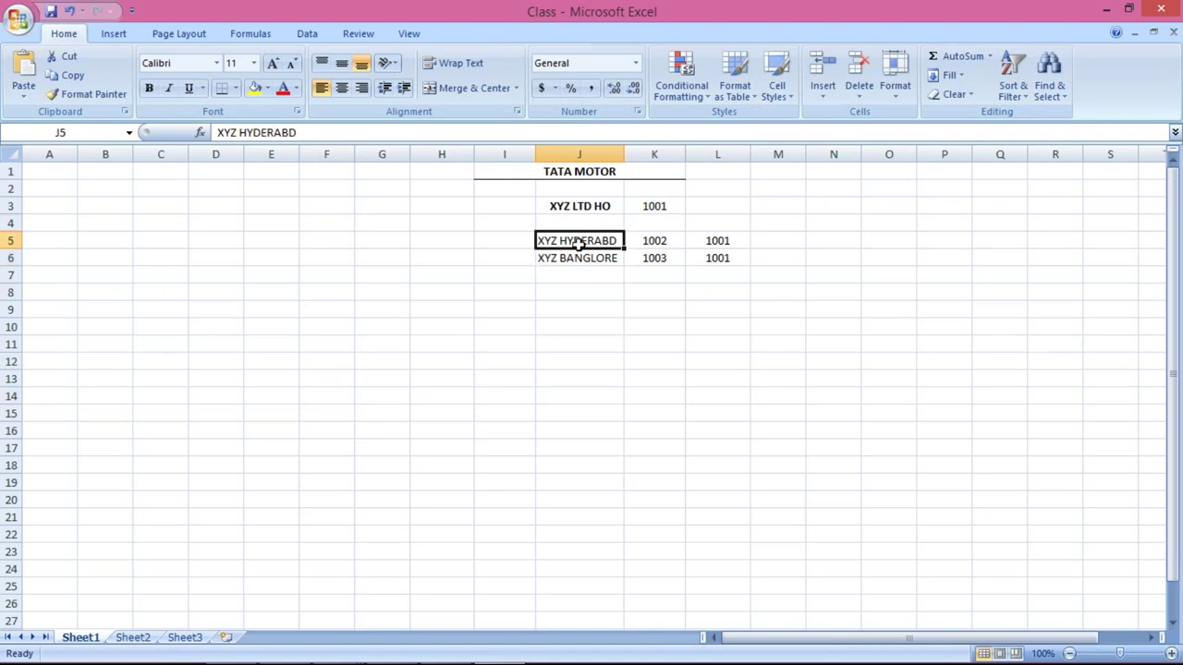
click(576, 262)
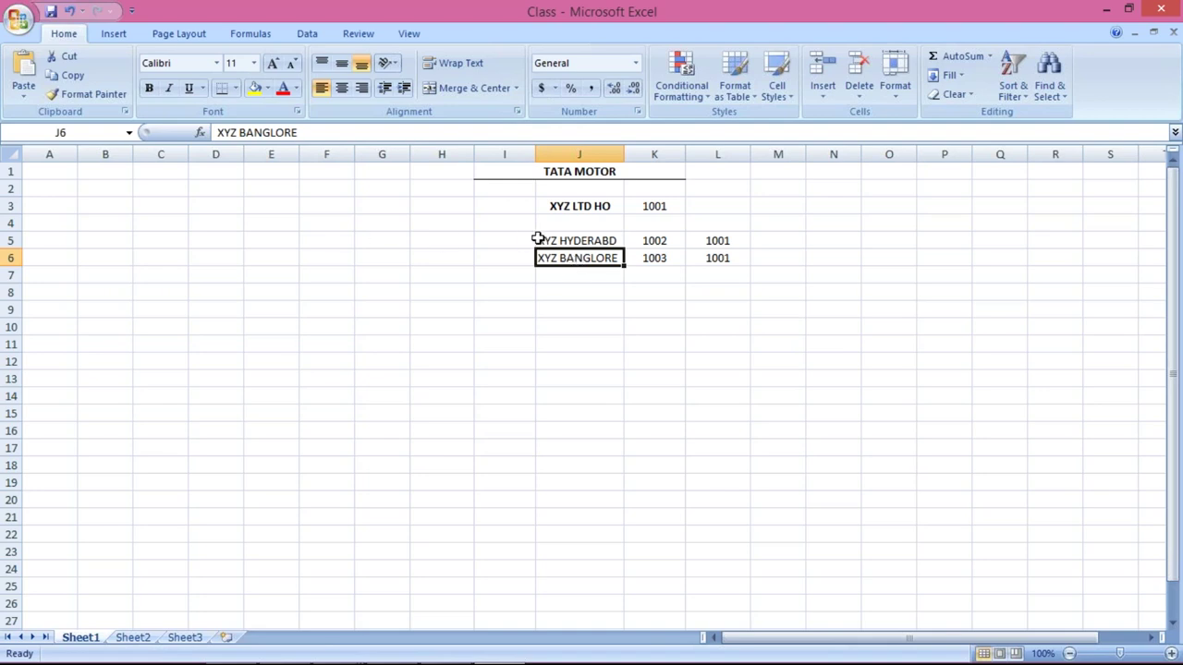
click(541, 239)
click(549, 262)
click(545, 239)
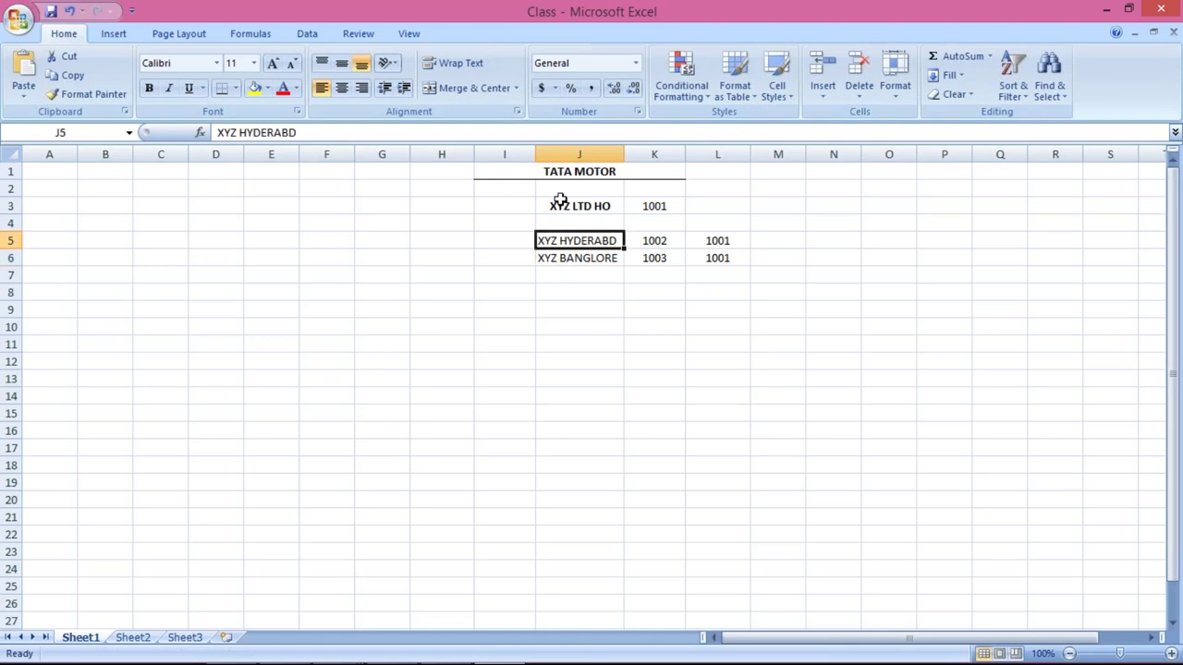
click(561, 206)
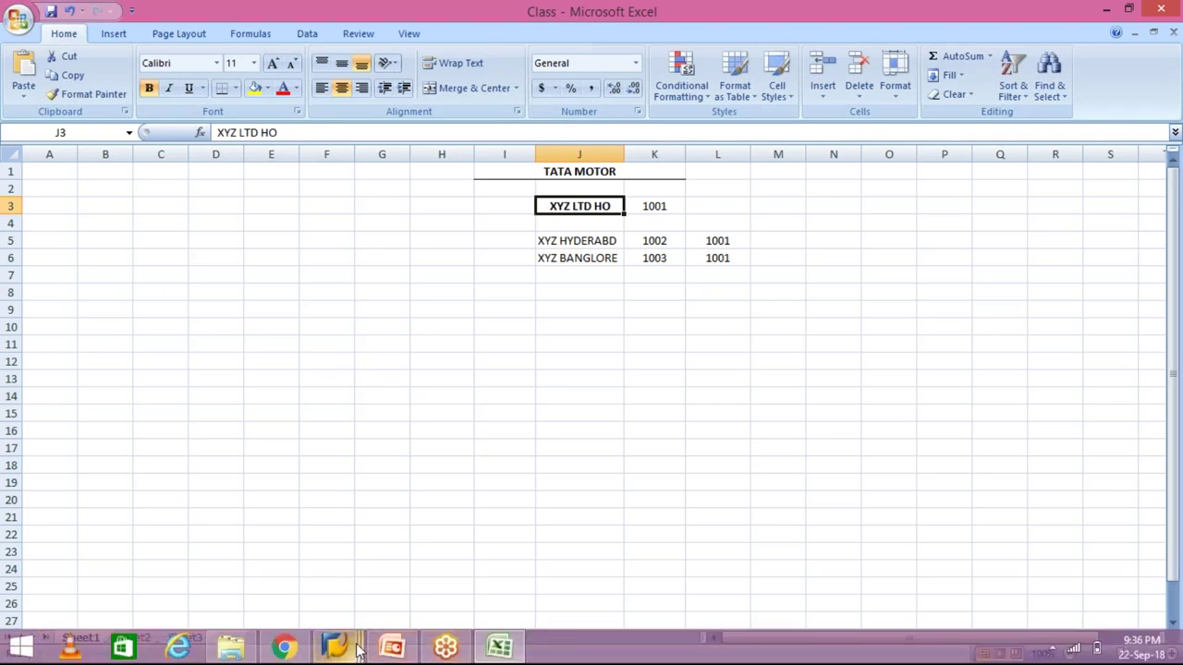
- Switch back to the SAP print preview and reread the head office dunning notice from the addressee to the due invoices
click(357, 650)
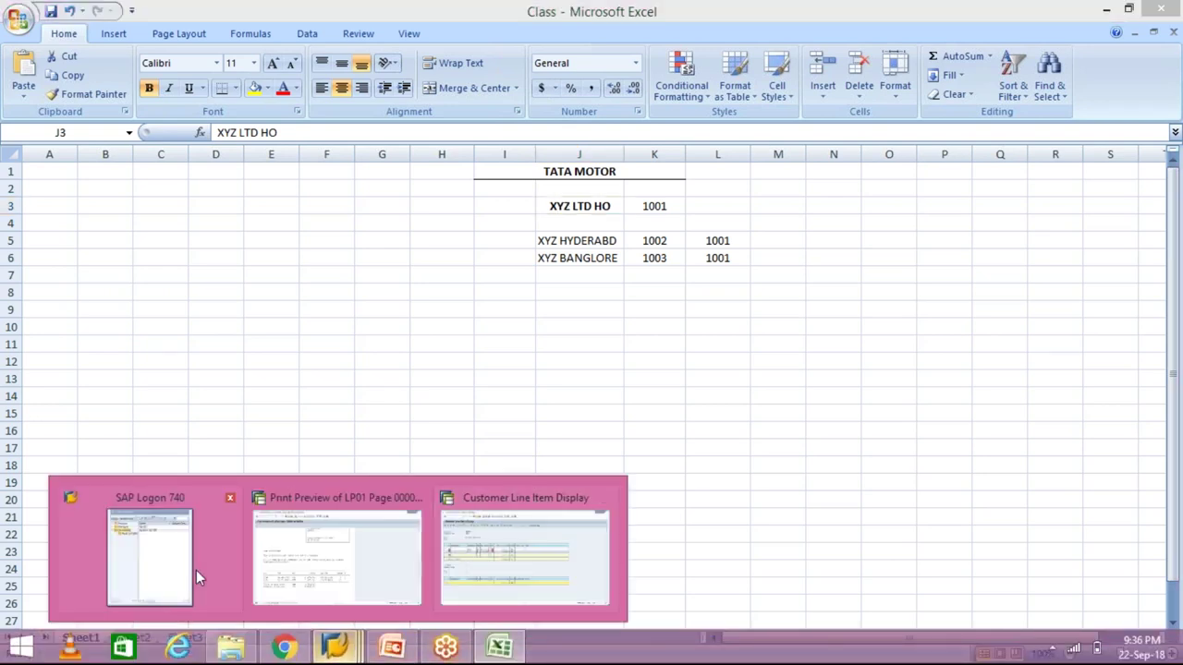
click(220, 569)
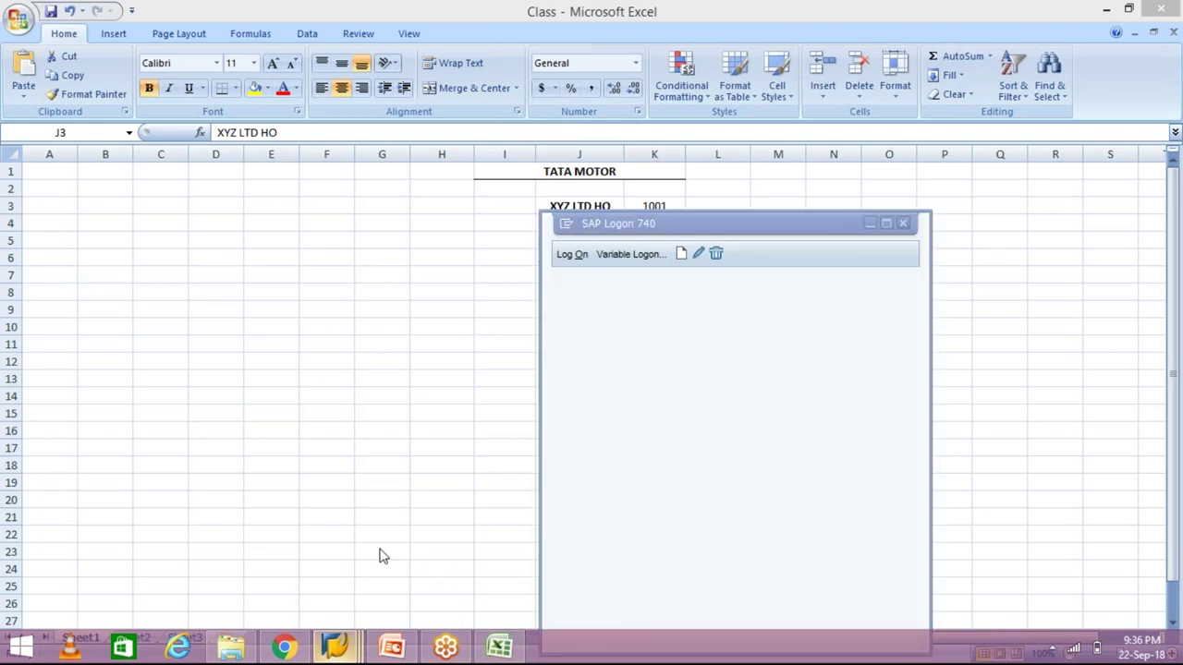
click(359, 653)
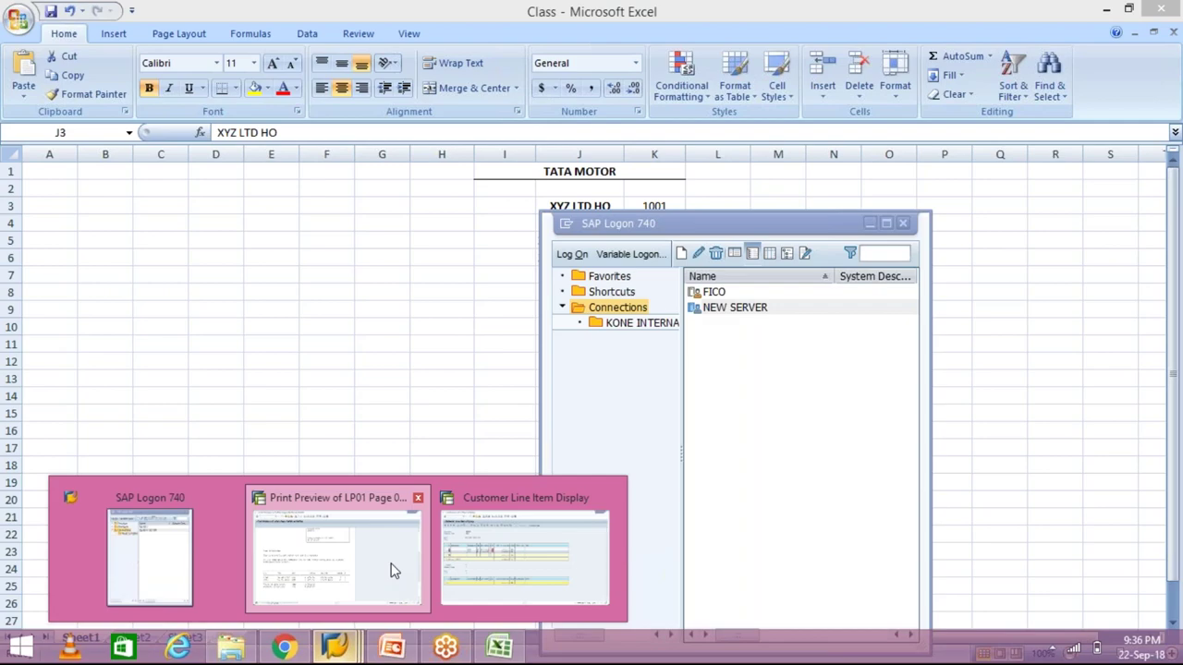
click(390, 571)
scroll(554, 388, up, 5)
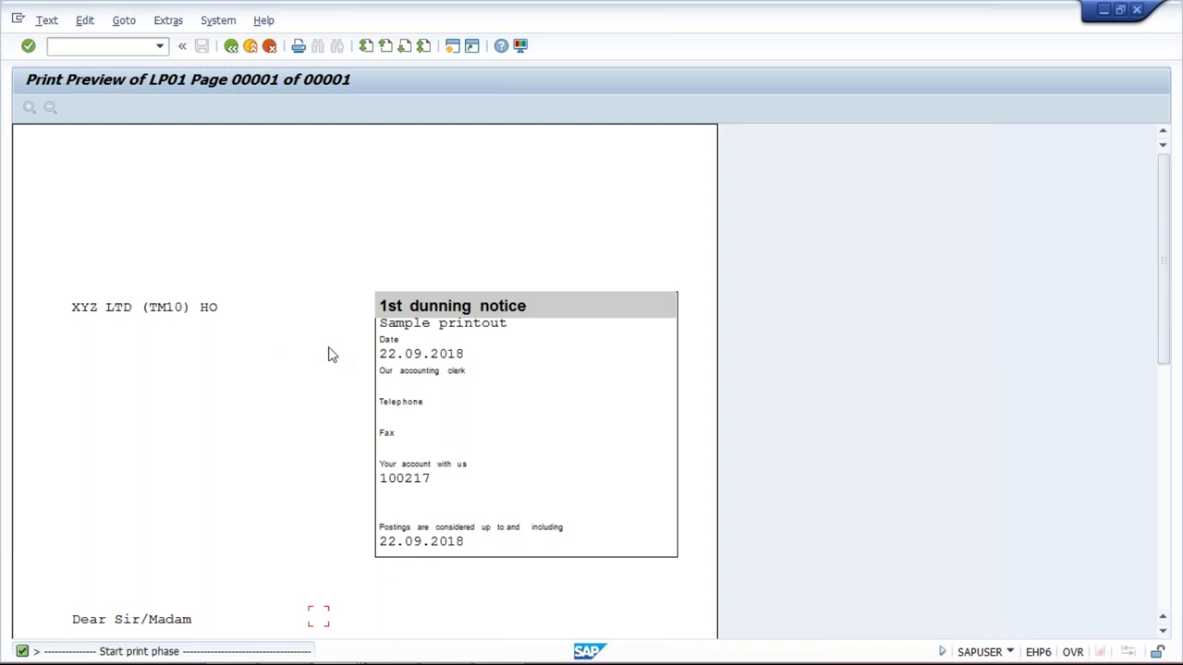
scroll(337, 348, down, 3)
scroll(338, 349, down, 8)
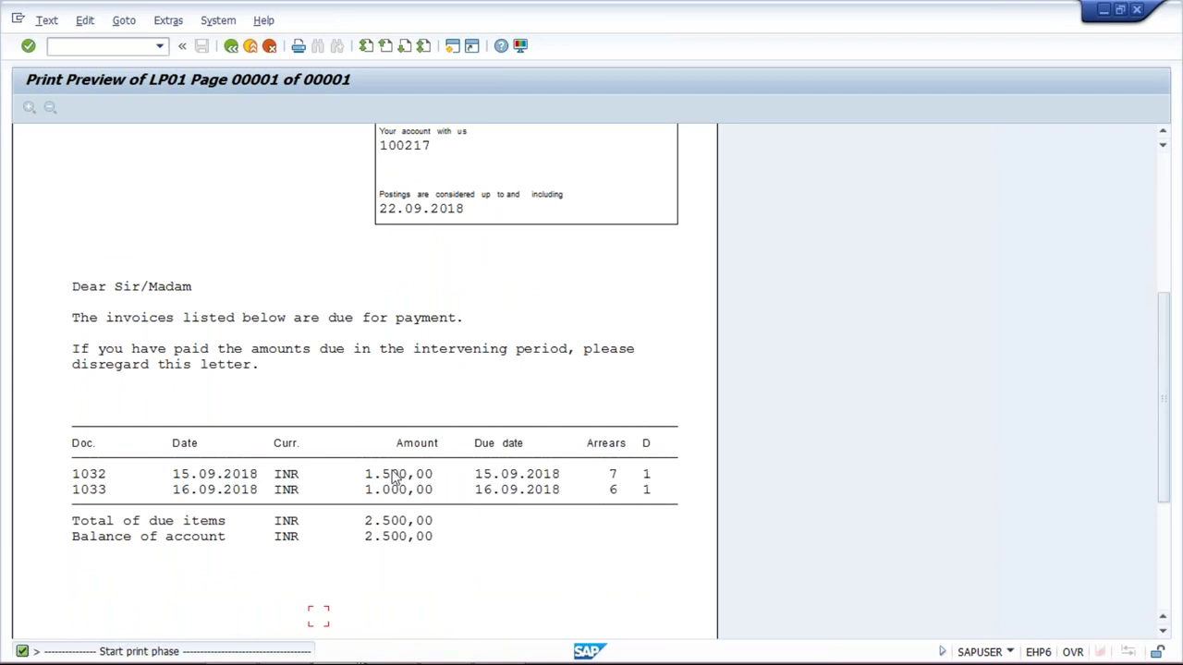
- Switch to the customer line item display and examine the XYZ LTD head office's open invoices in company code TM10
mouse_move(349, 647)
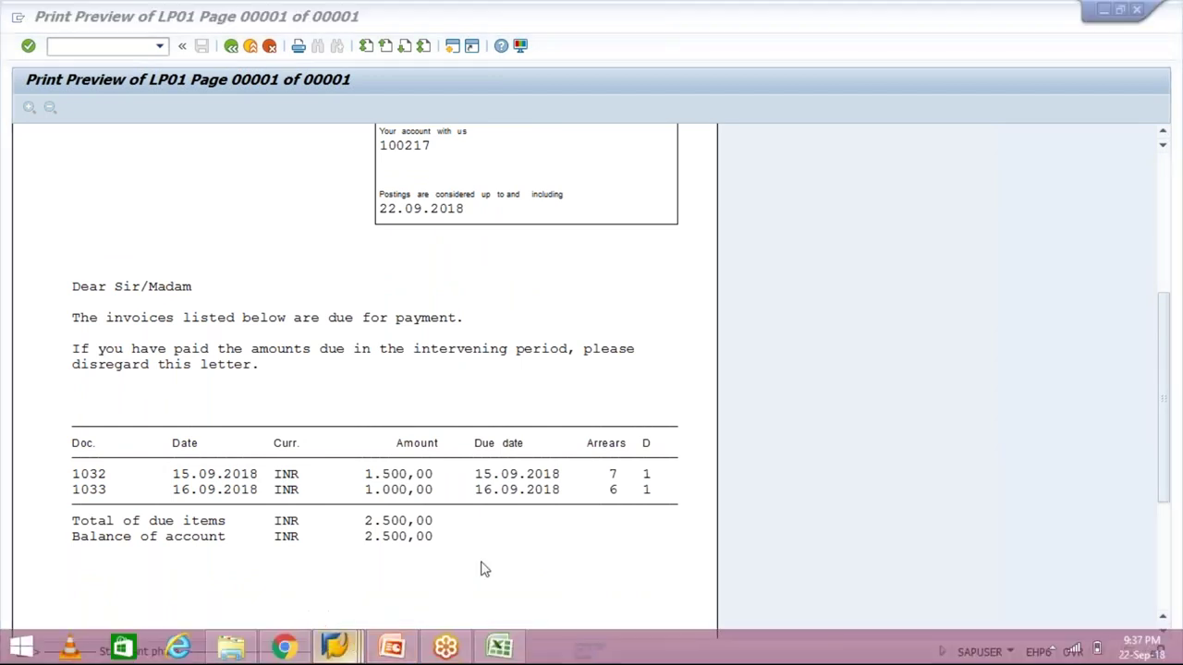
click(527, 560)
click(462, 275)
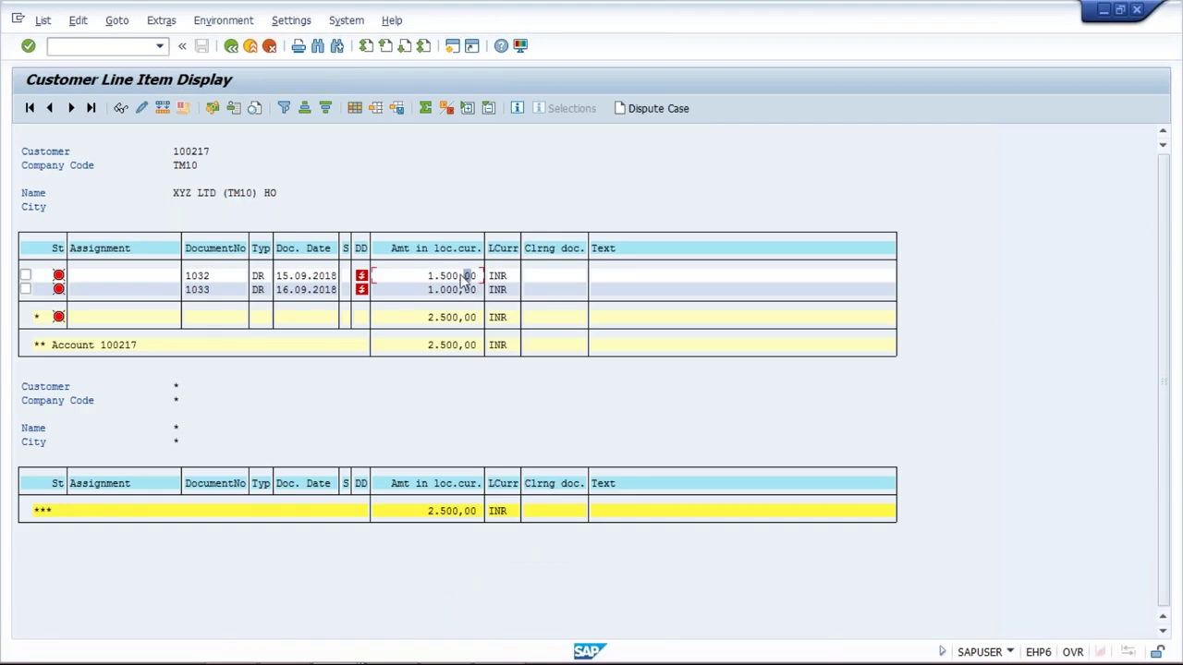
click(229, 49)
- Compare the due invoices on the dunning notice preview with the head office's customer line items
mouse_move(335, 653)
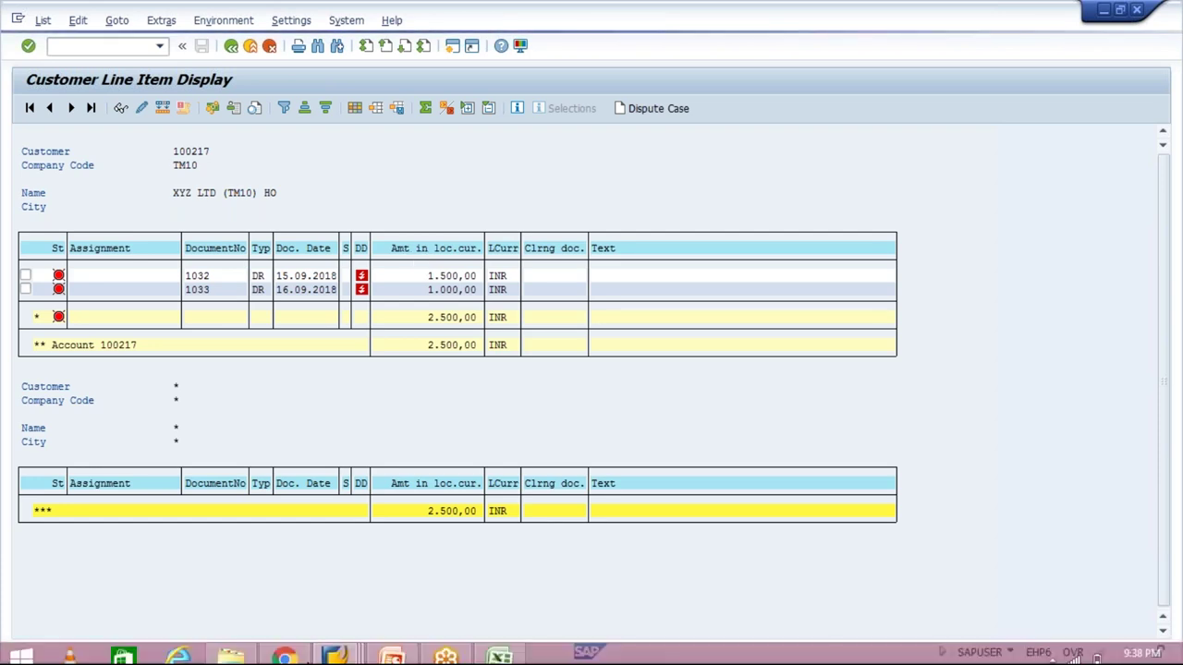
click(335, 647)
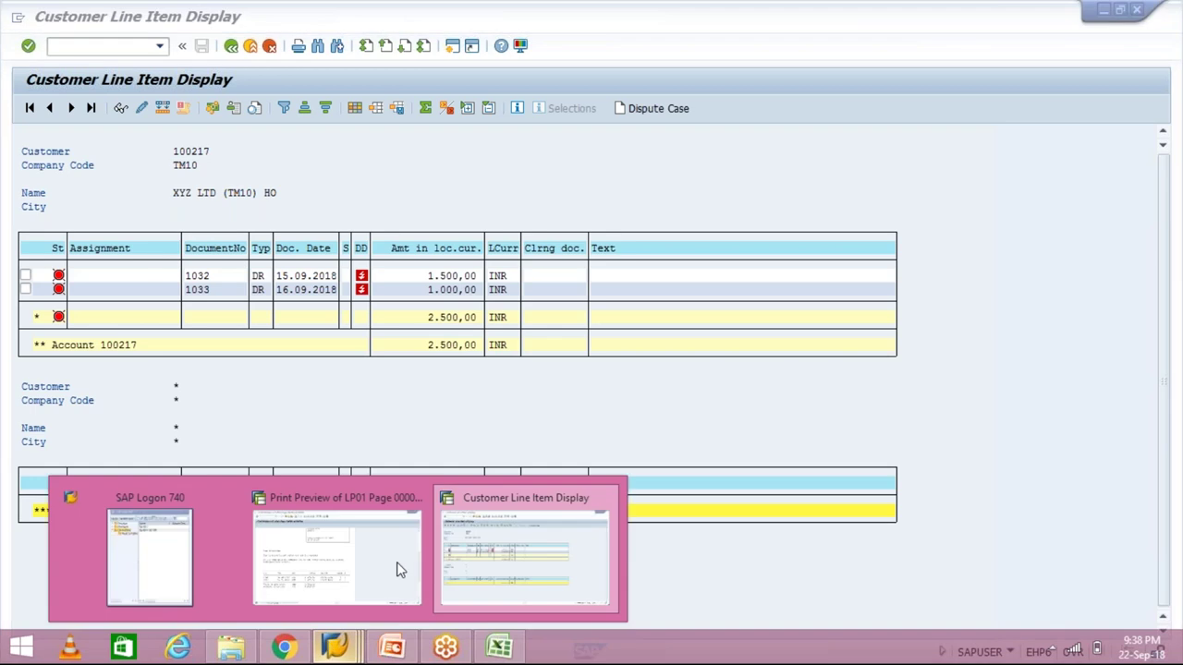
click(399, 569)
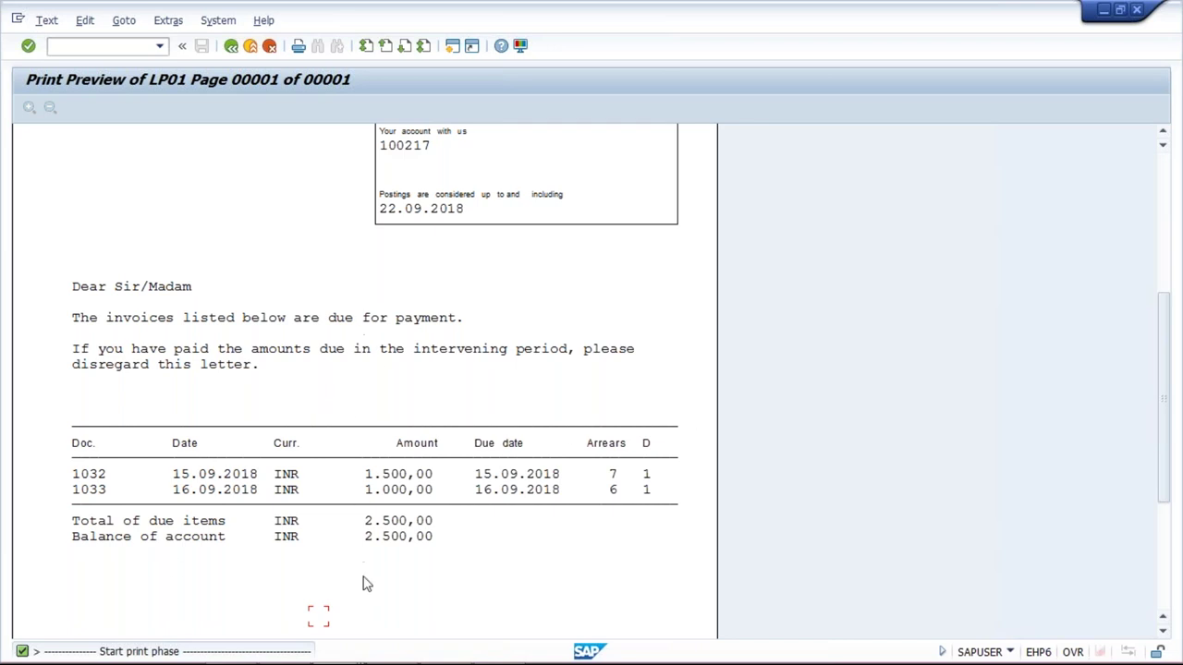
mouse_move(373, 660)
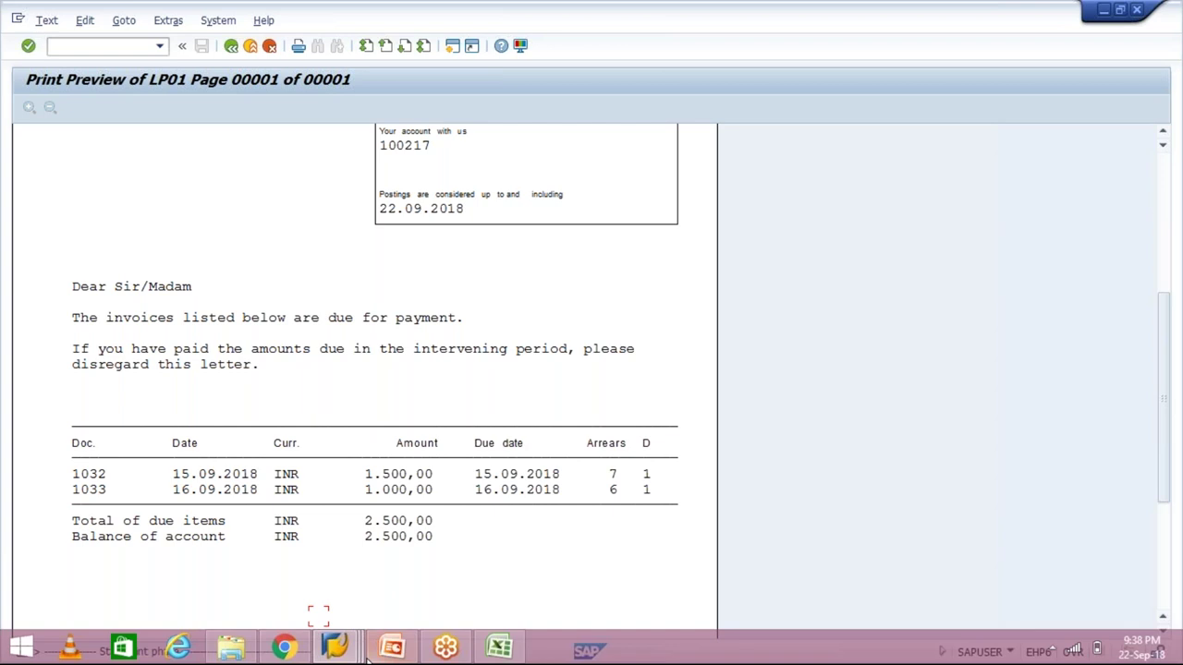
click(342, 645)
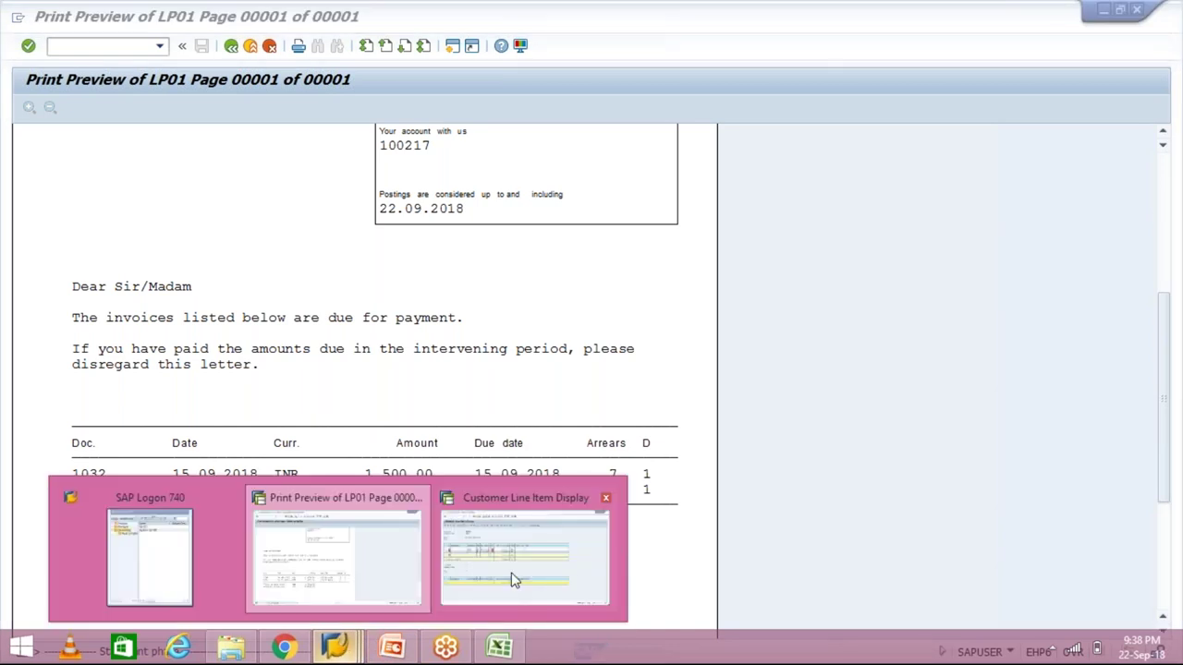
click(515, 580)
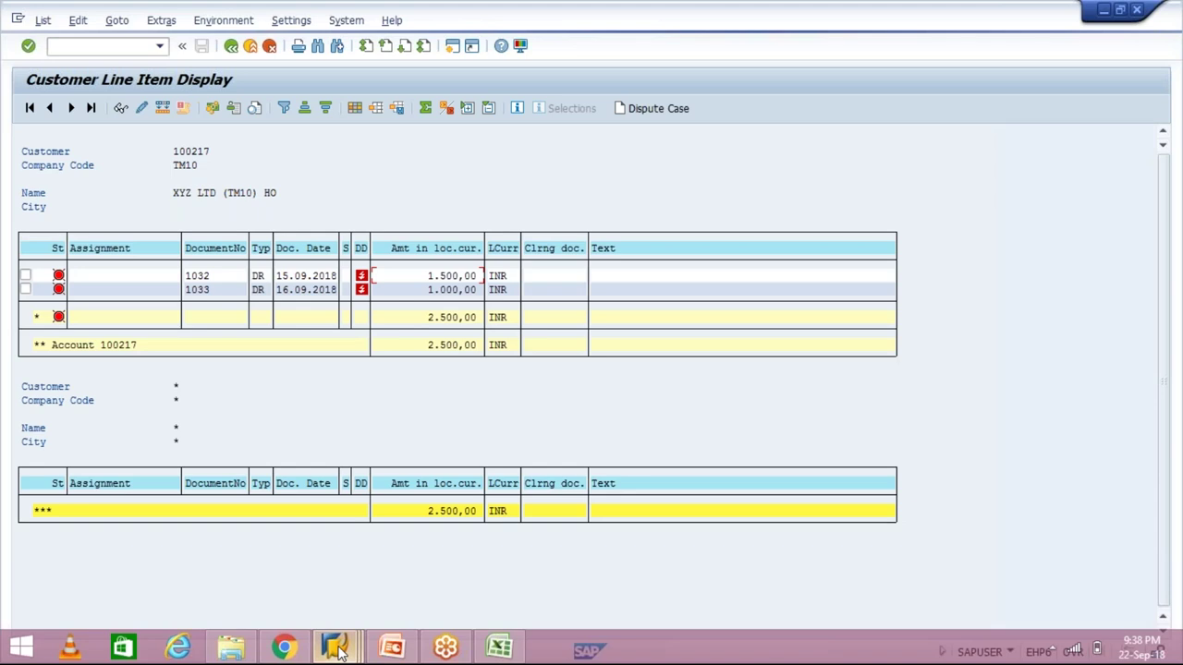
- Start a new SAP logon, enter the user name and account password, and dismiss the connection error without viewing its details
click(333, 645)
click(186, 566)
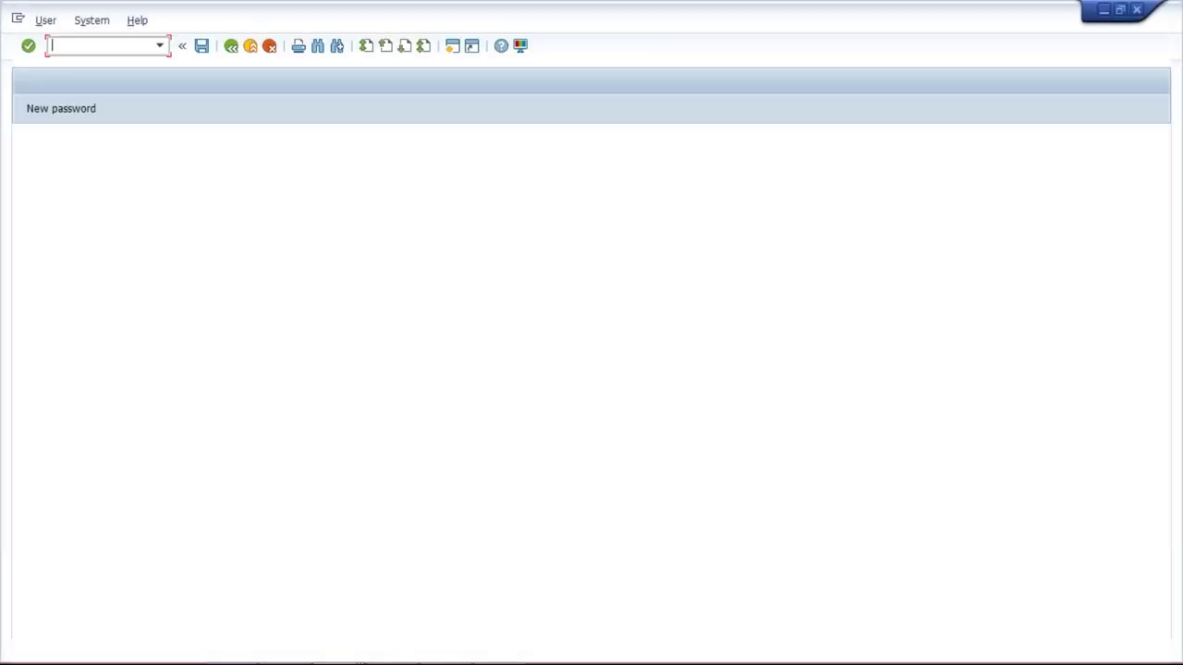
text(sapuser)
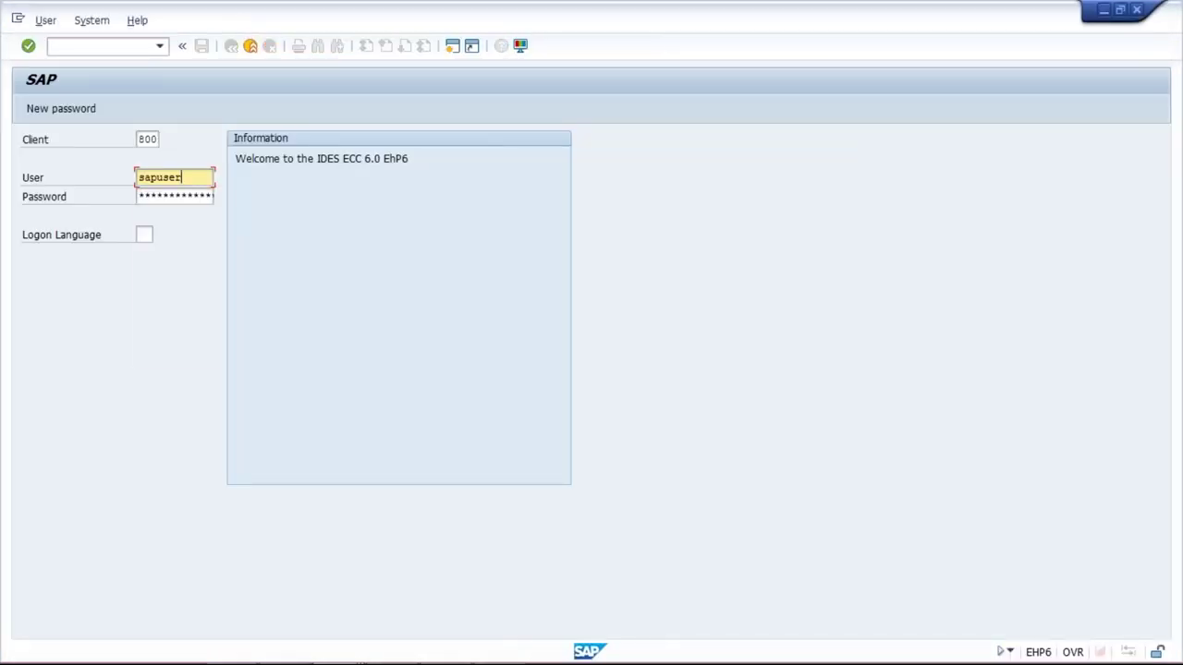
click(152, 195)
text(***)
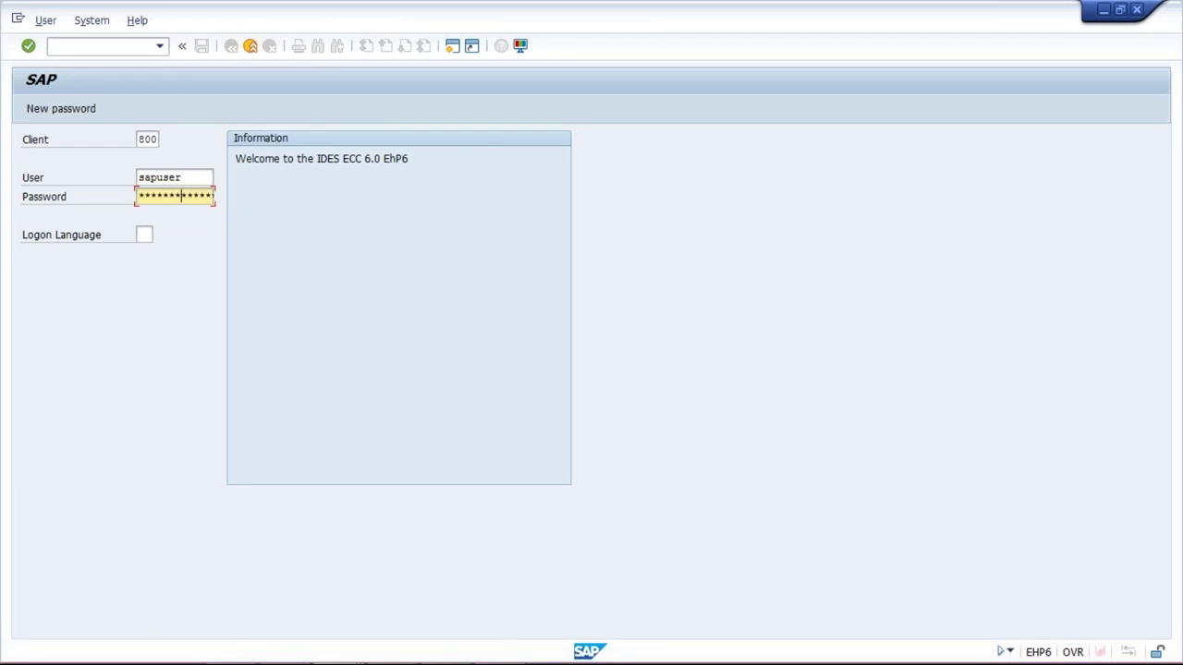
text(*)
key(Return)
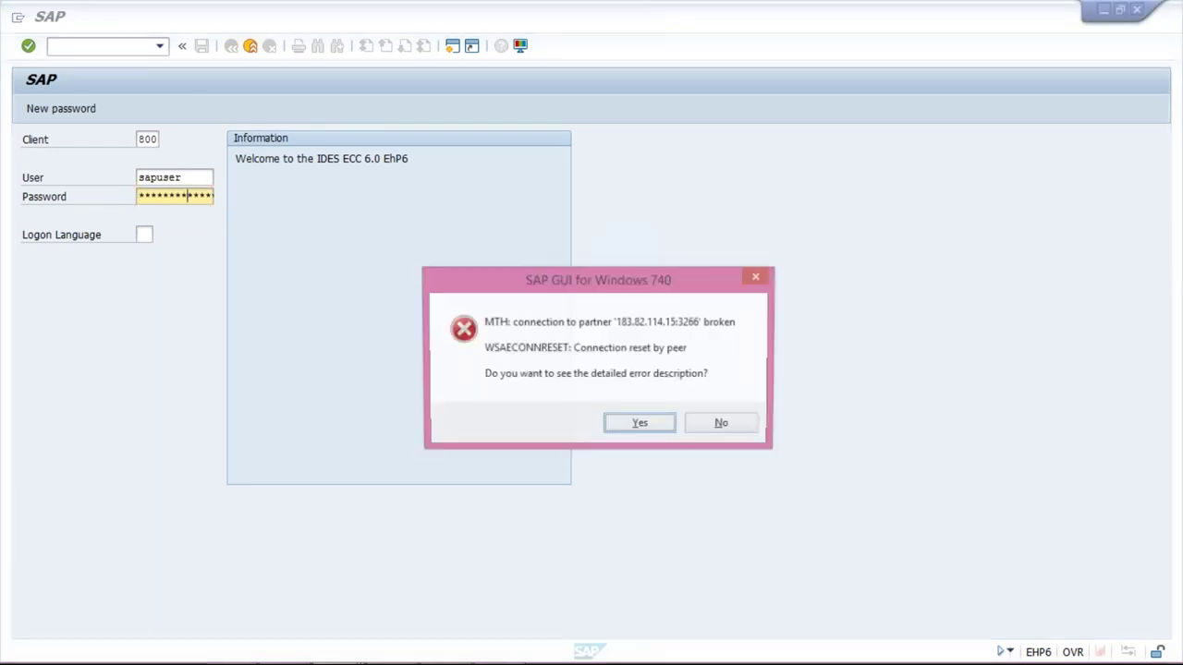
click(727, 427)
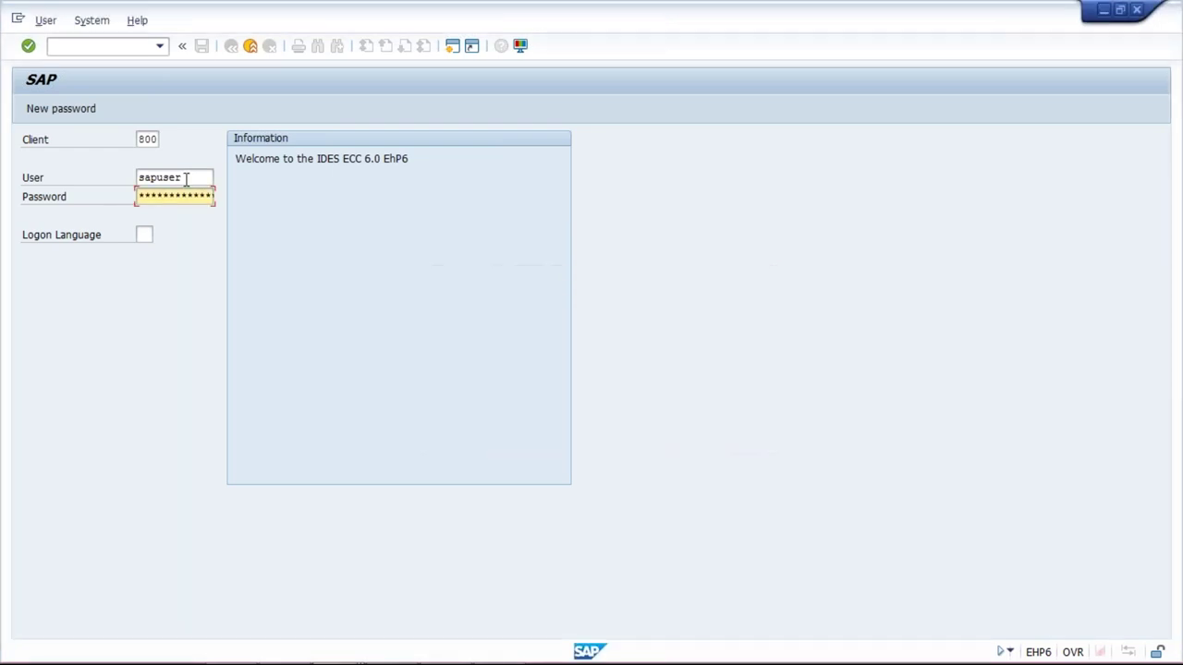
- Complete the logon to client 800, choosing to continue with this logon and end any other logons
key(Left)
key(Left)
key(Left)
key(Left)
key(Left)
key(Left)
key(Left)
key(Left)
key(Right)
key(Right)
key(Right)
key(Right)
key(Right)
key(Right)
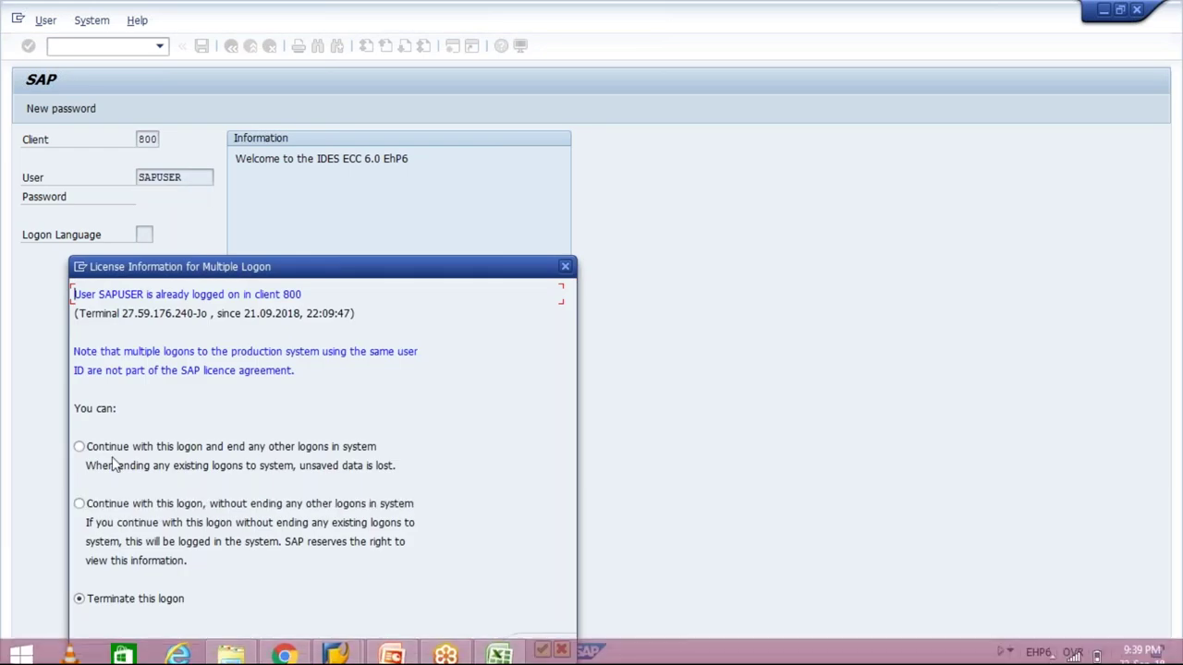
click(80, 447)
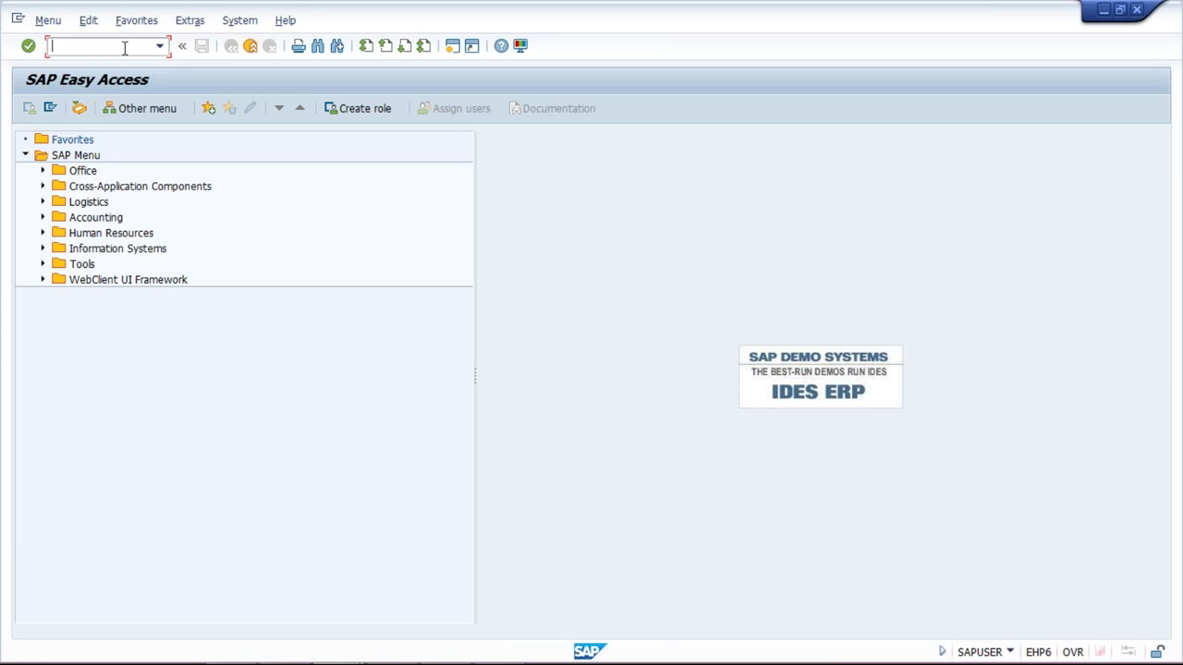
- Open the Dunning transaction and load the run dated 22.09.2018 with identification TM10A
key(Down)
key(Return)
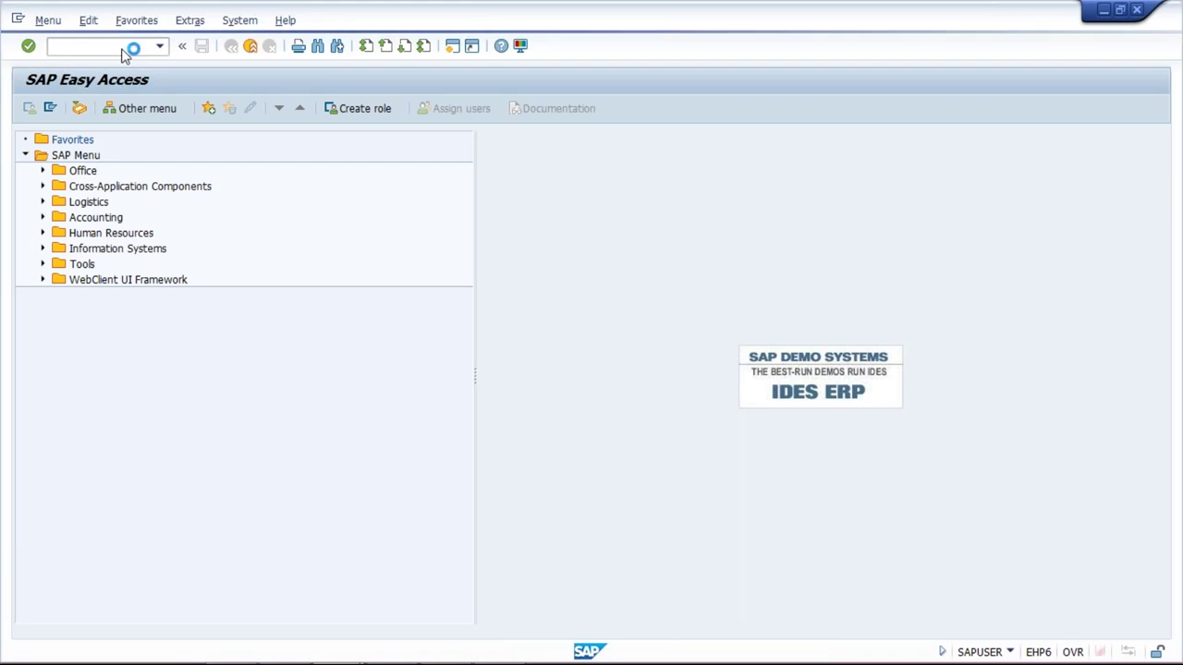
click(130, 157)
click(139, 176)
click(139, 178)
click(137, 194)
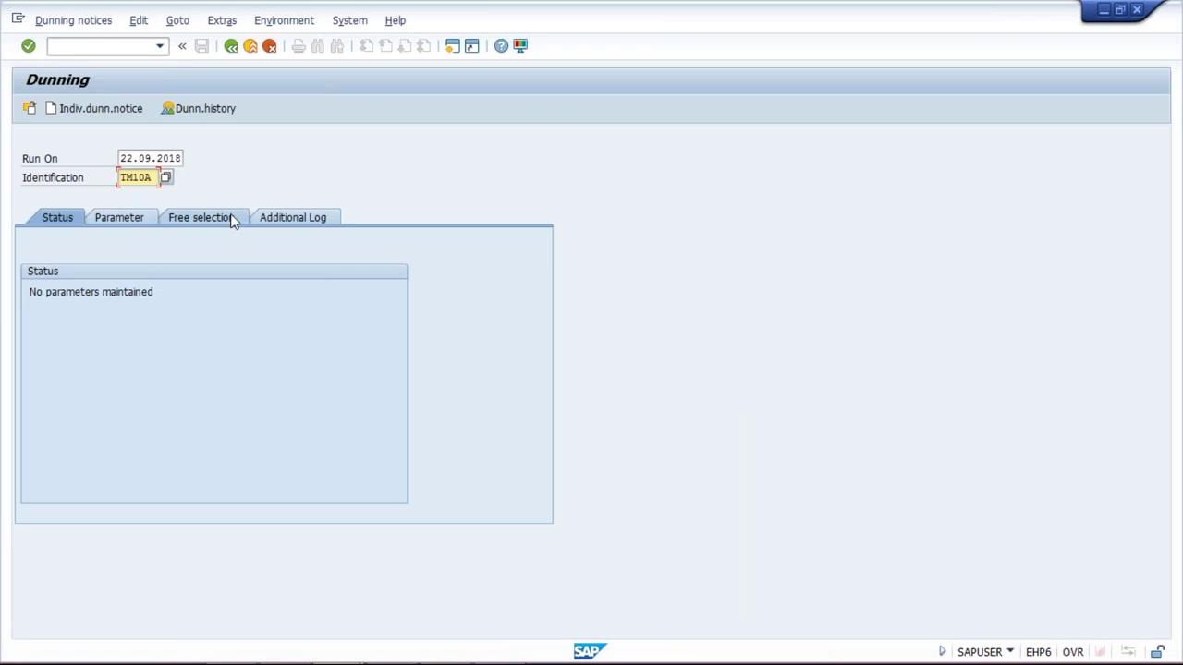
key(Return)
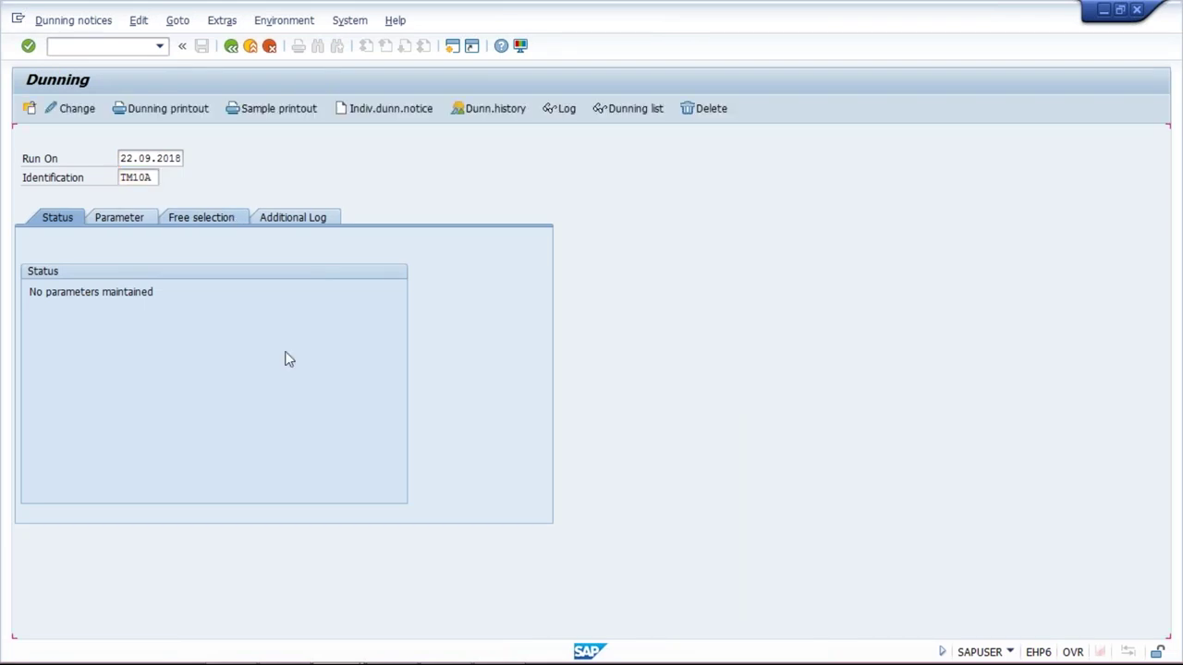
- Preview the sample dunning printout with output device LP01 and immediate start, review the due invoices, and return to the run
click(299, 111)
click(286, 413)
click(249, 431)
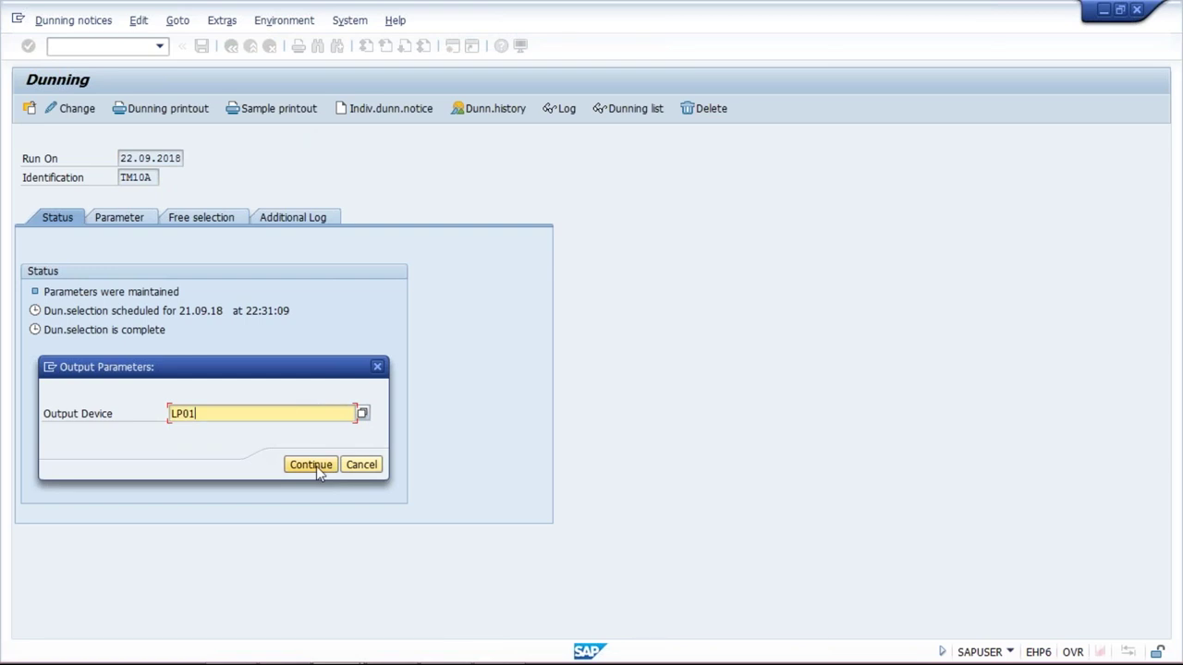
click(316, 466)
click(271, 338)
click(317, 616)
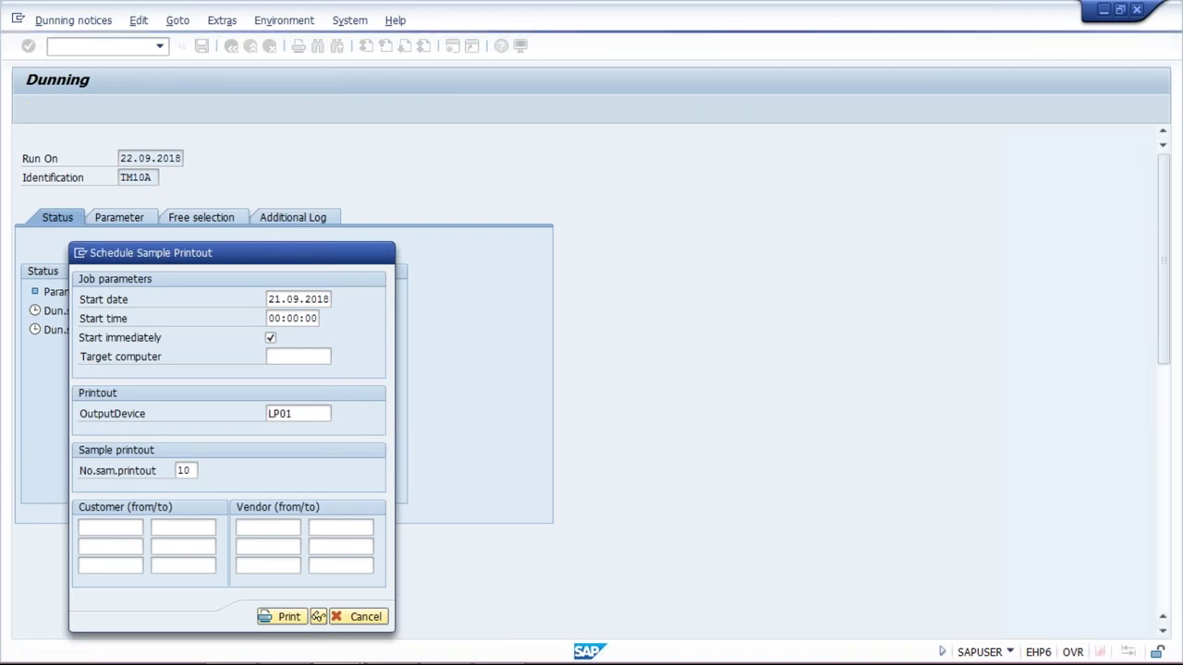
scroll(361, 443, down, 5)
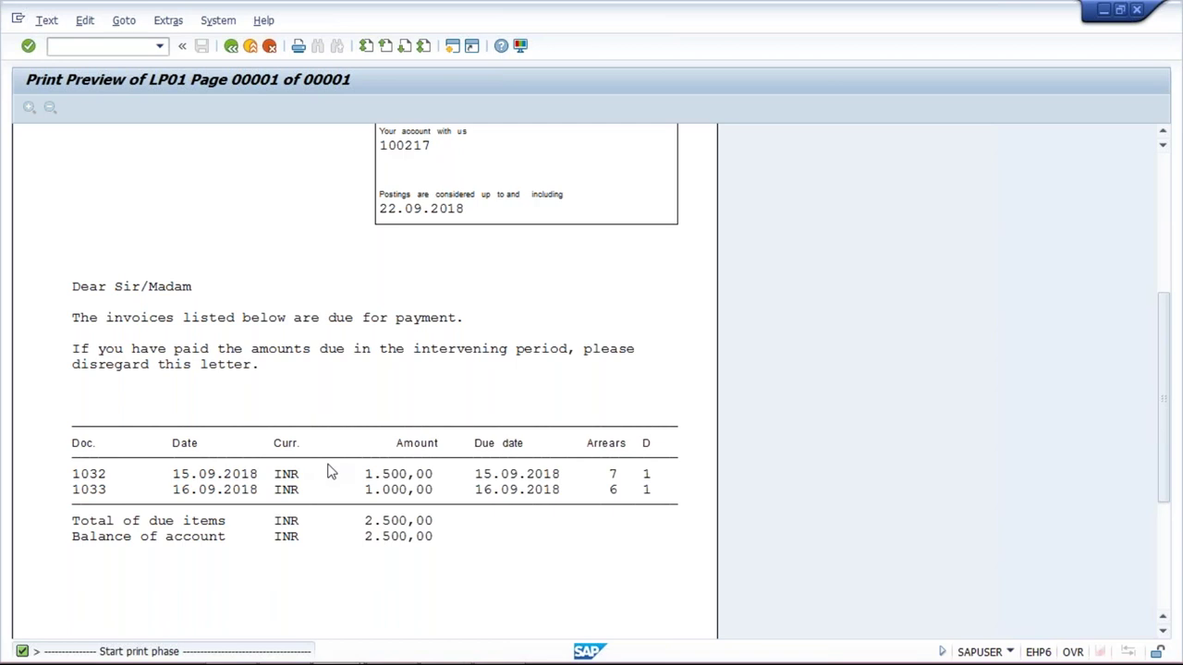
click(233, 50)
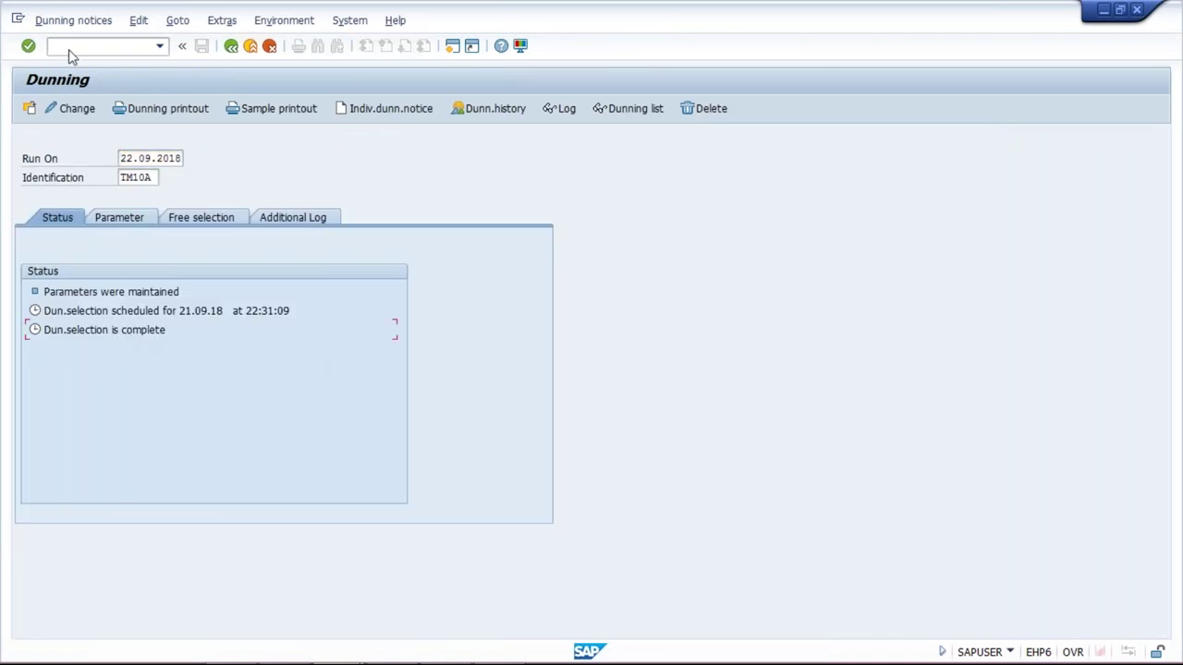
- Delete the dunning proposal of run TM10A
click(137, 20)
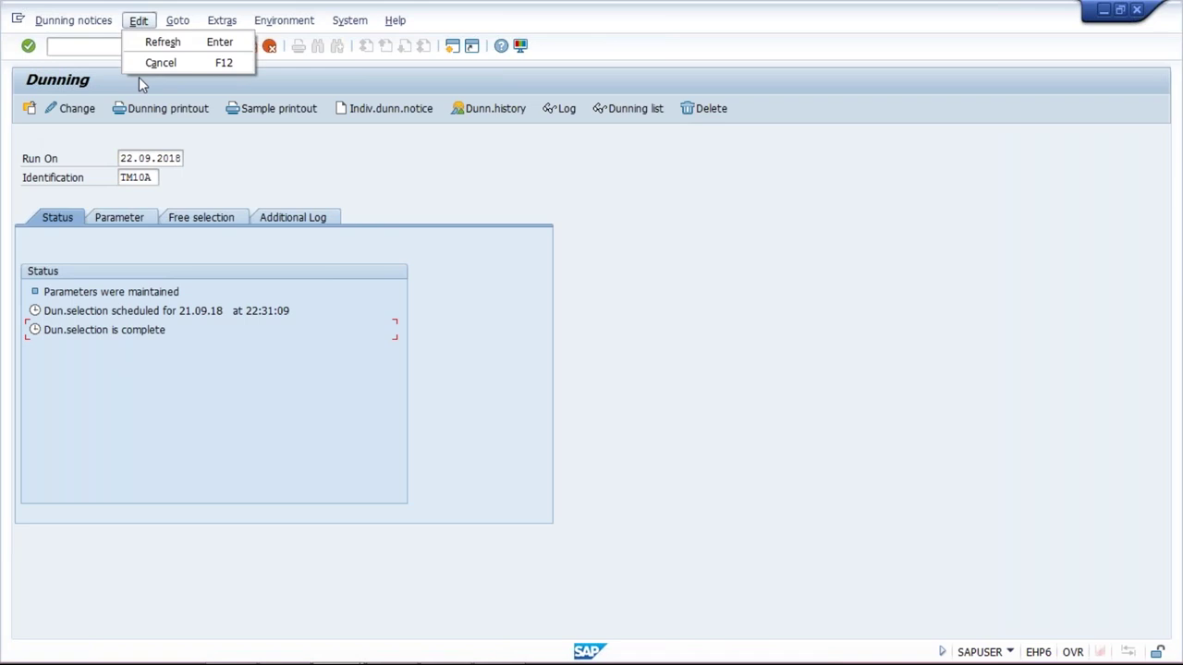
click(74, 21)
click(99, 199)
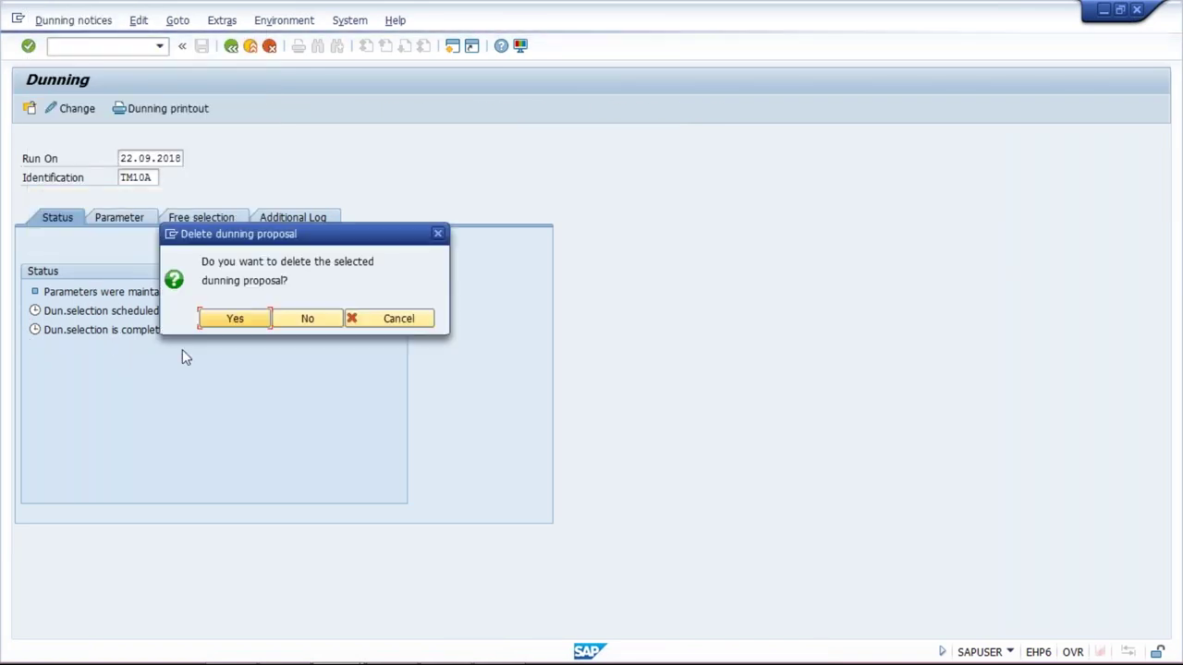
click(234, 316)
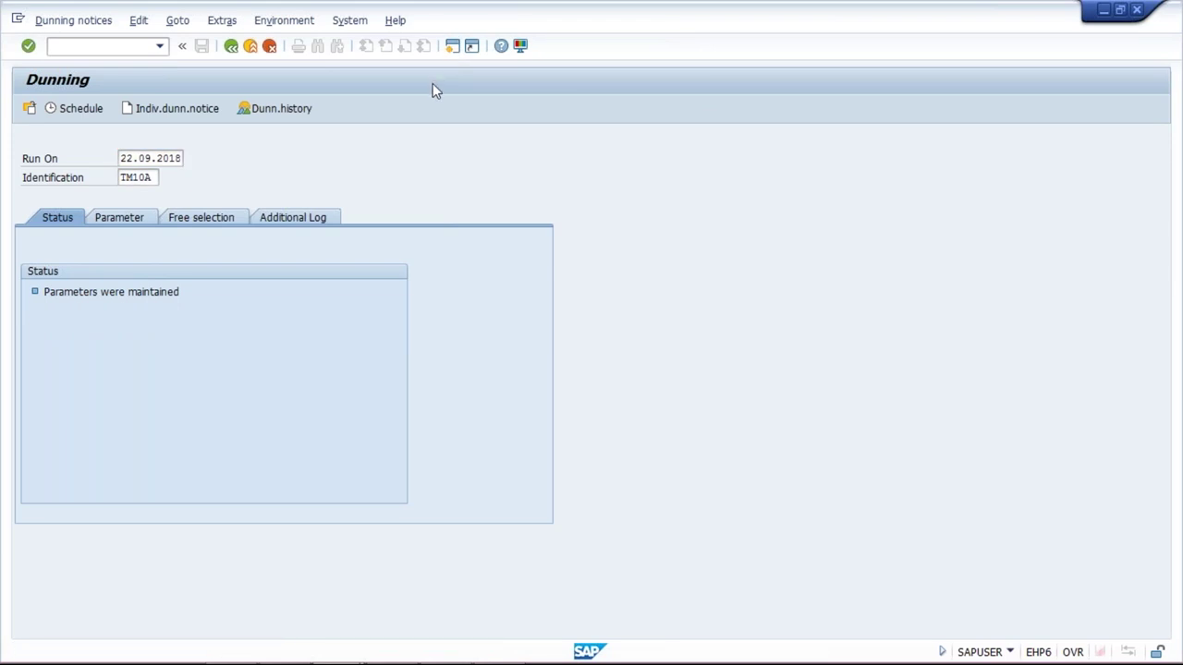
- Open the XYZ LTD head office customer master for change in company code TM10, keeping the dunning run open in its own session
key(F3)
text(vd03)
key(Return)
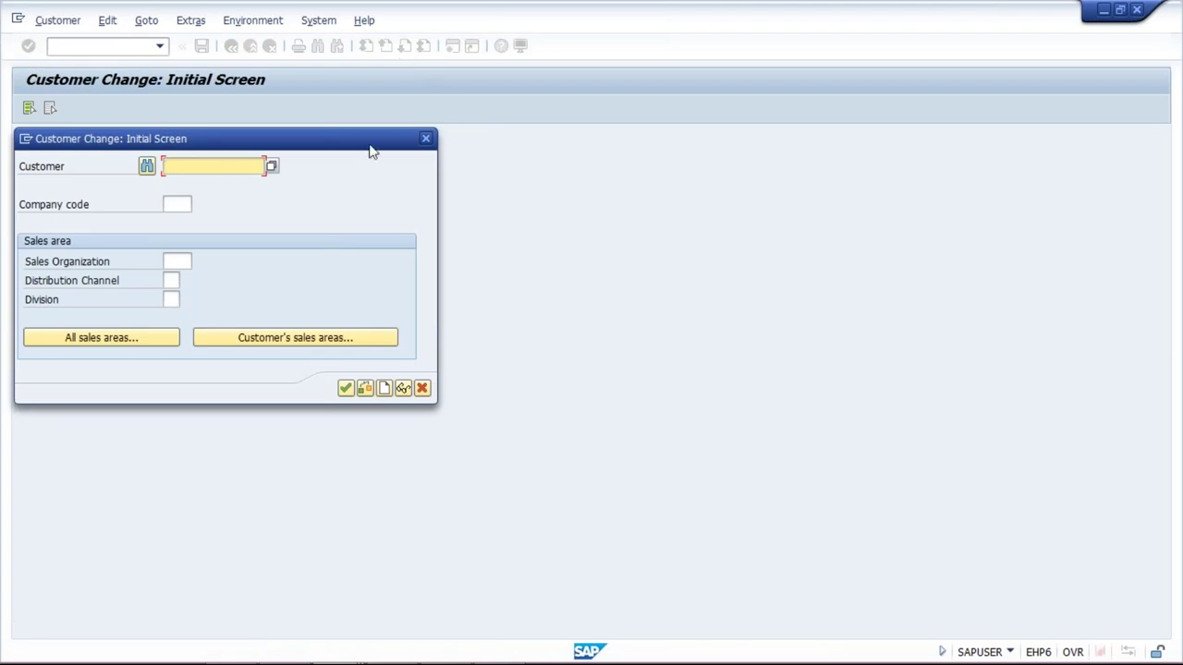
click(226, 170)
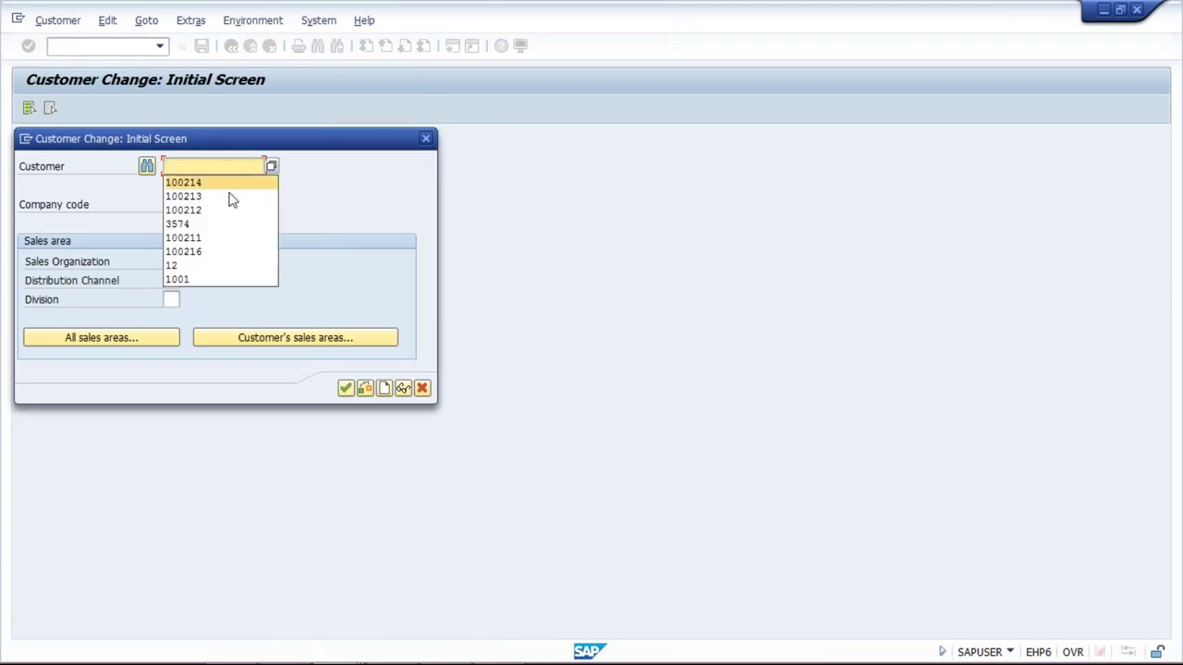
click(228, 195)
key(BackSpace)
text(7)
key(Tab)
text(TM10)
key(Return)
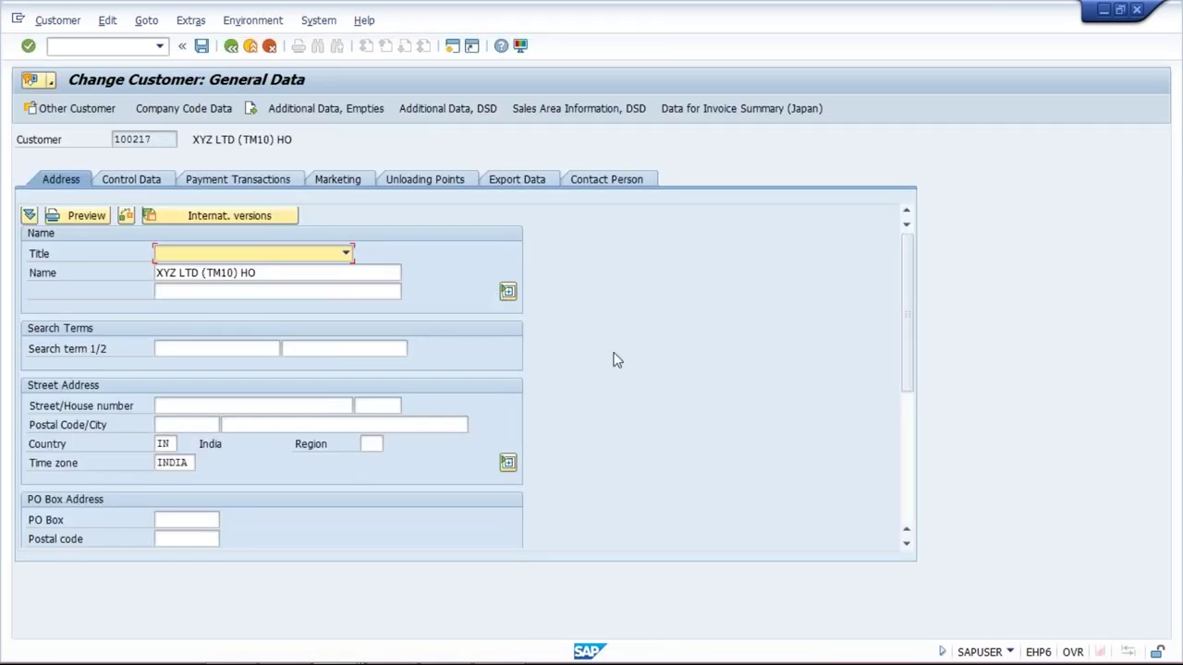
- Activate decentralized processing in the head office customer's company code correspondence data and save the record
click(182, 112)
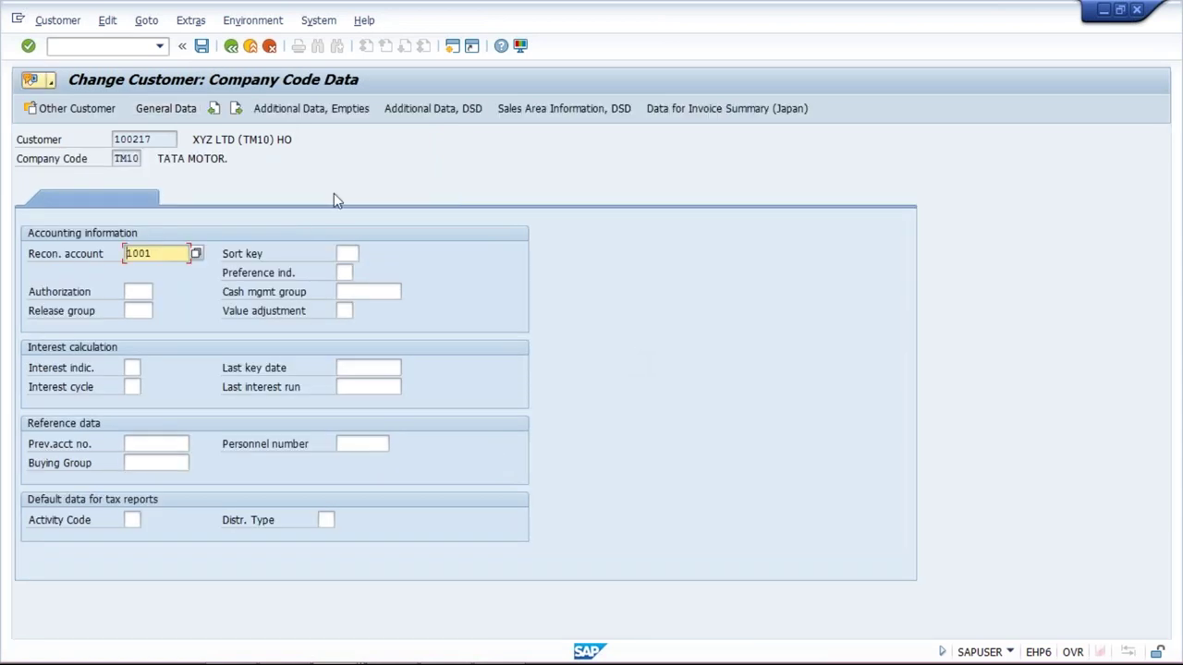
click(335, 199)
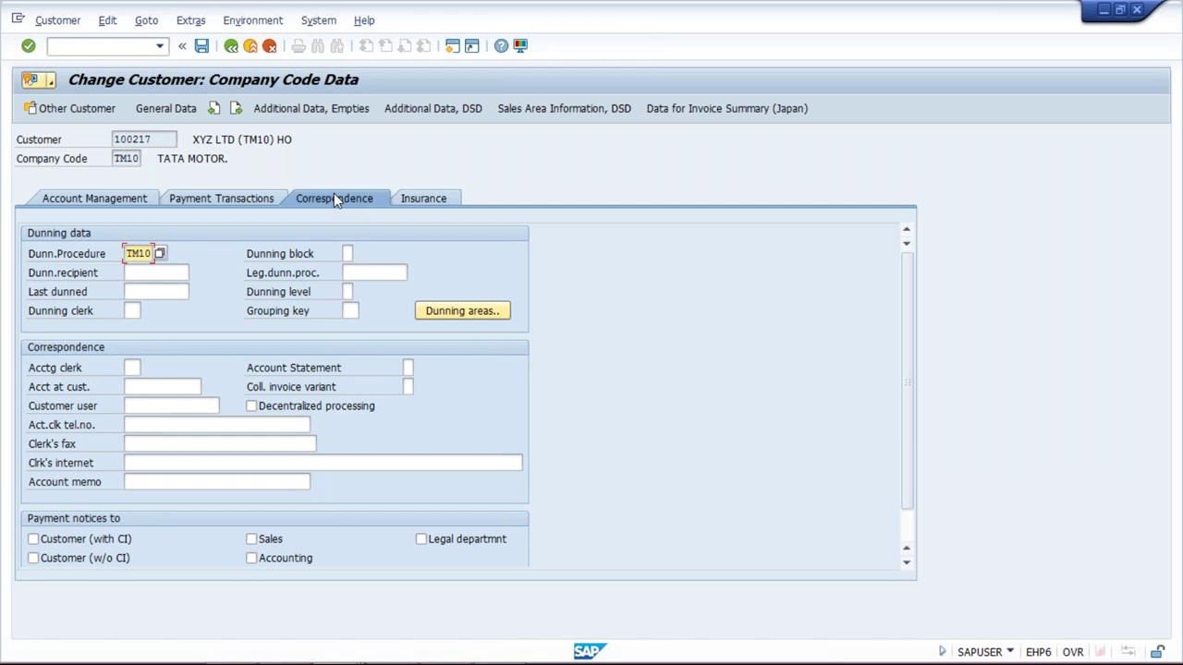
click(258, 410)
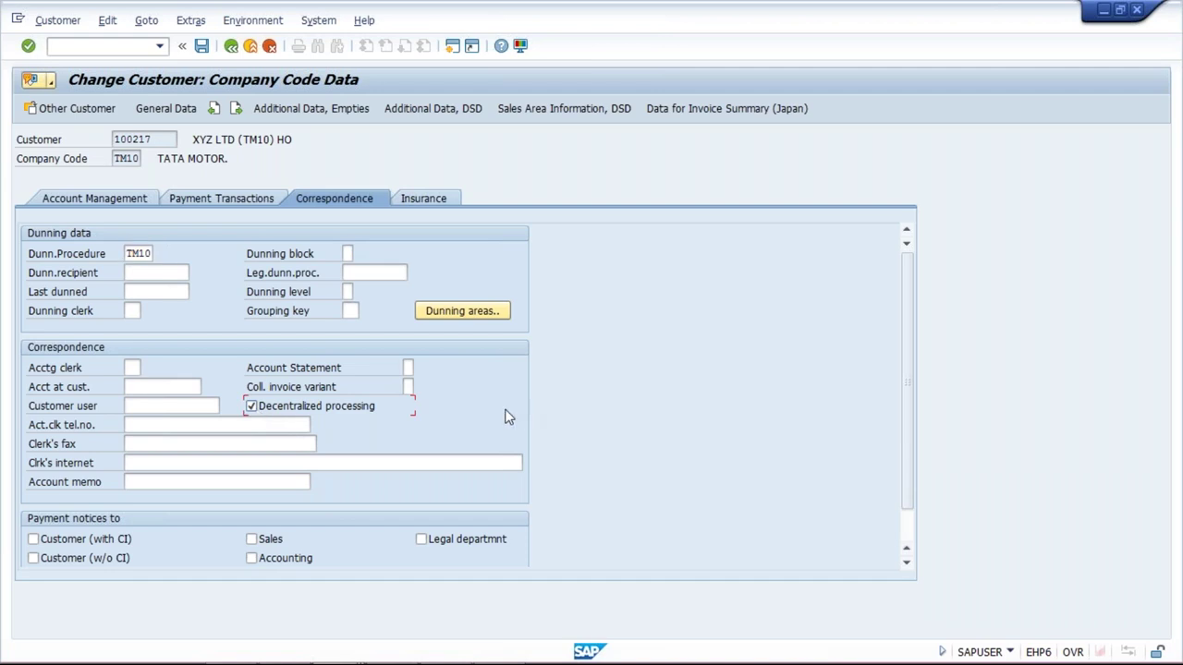
click(201, 47)
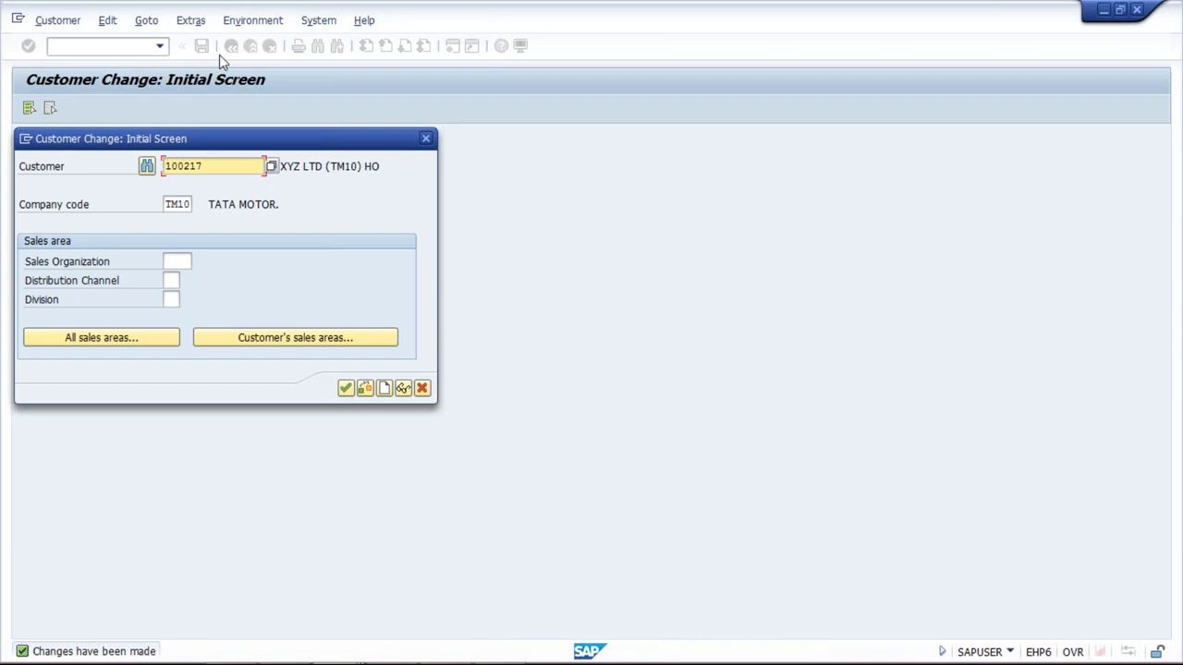
- Switch to the dunning session and schedule the dunning selection of run TM10A with output device LP01 and immediate start
mouse_move(355, 658)
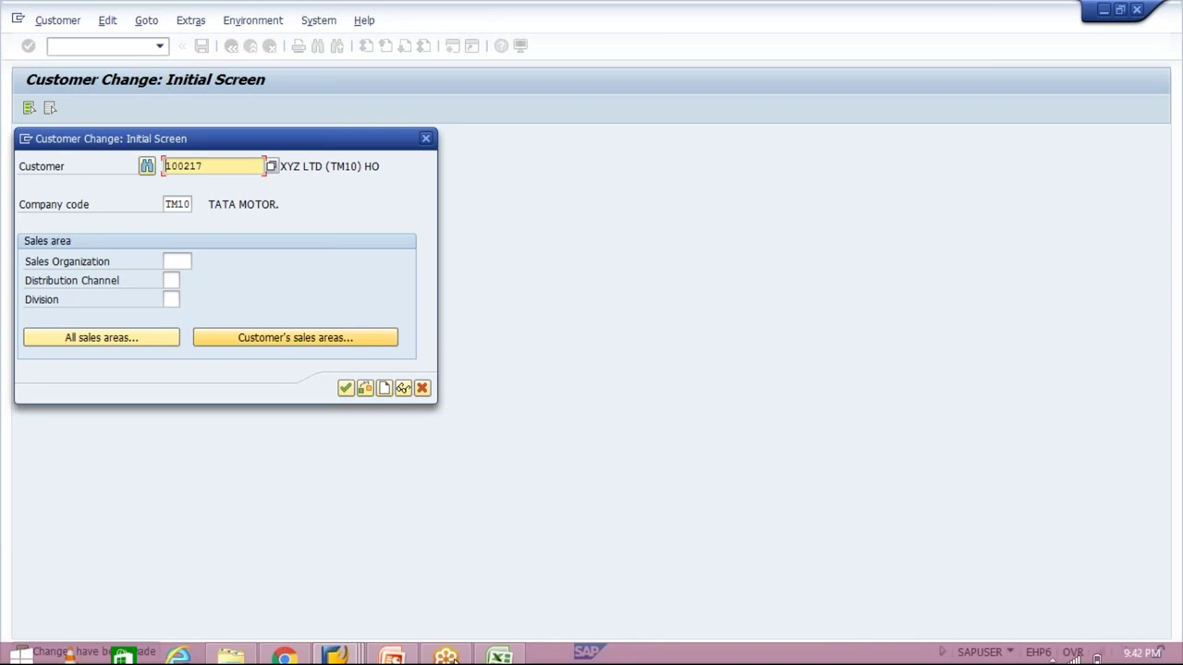
click(356, 651)
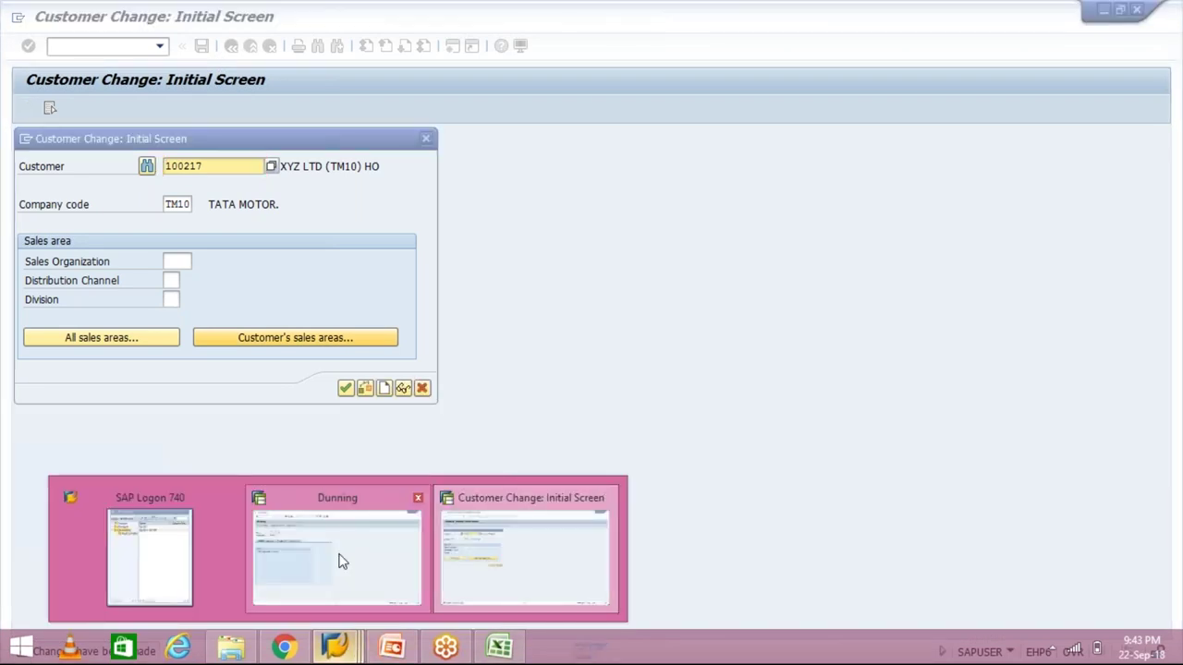
click(338, 560)
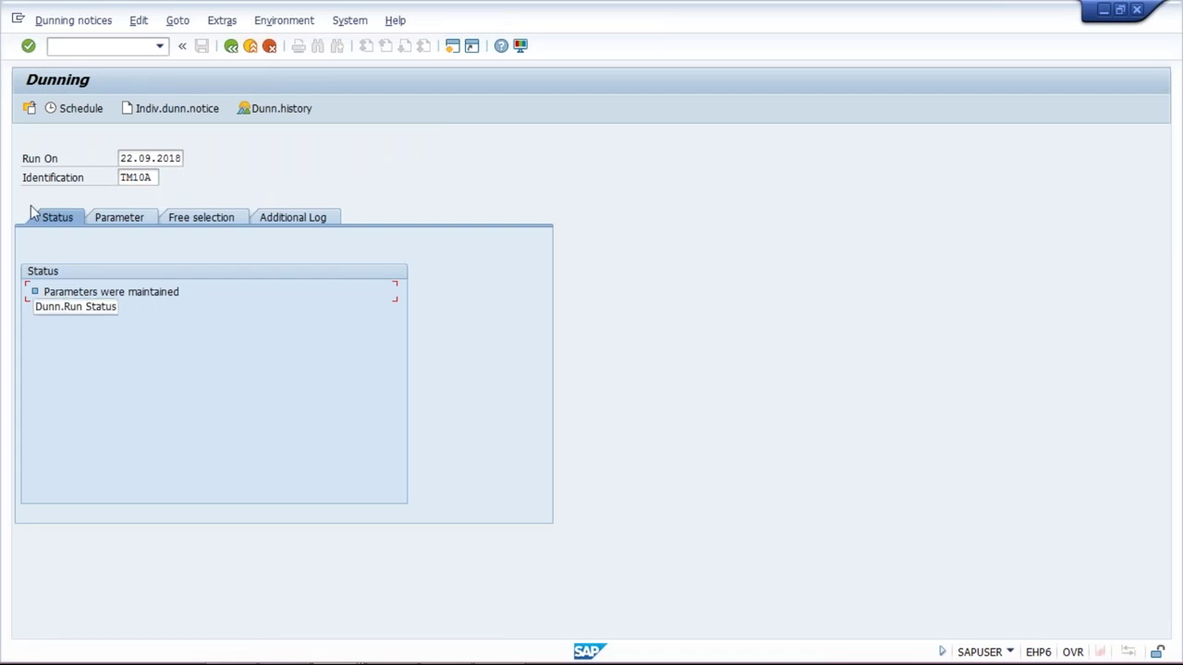
click(74, 110)
click(247, 412)
click(243, 430)
click(311, 465)
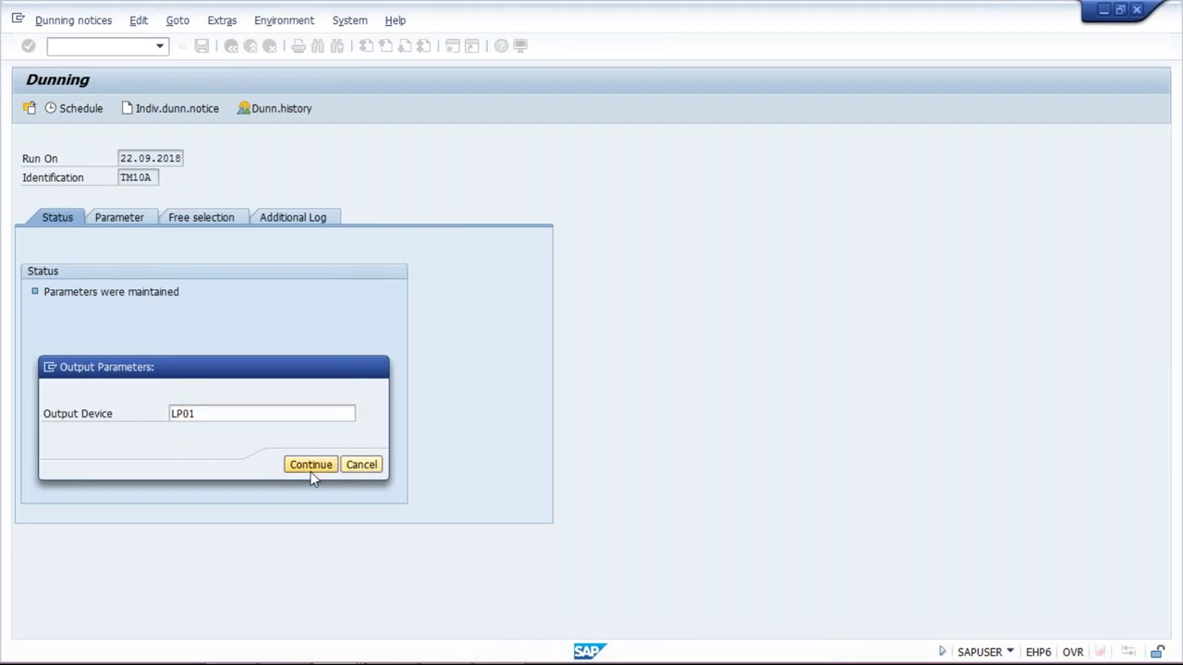
click(289, 485)
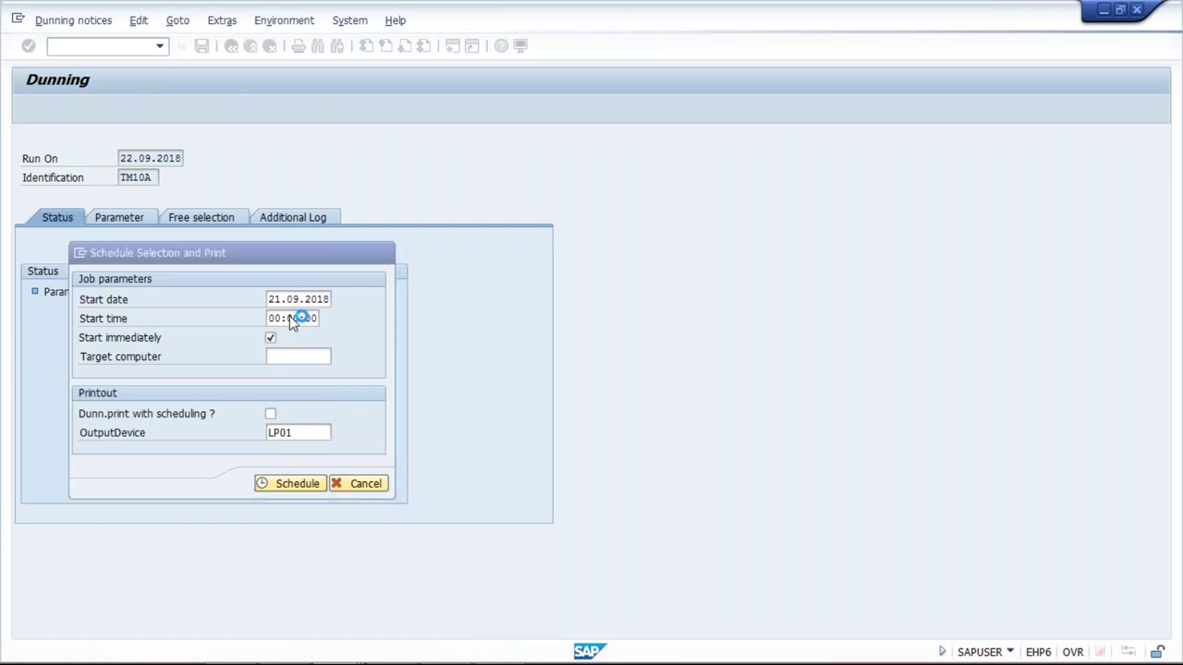
key(Return)
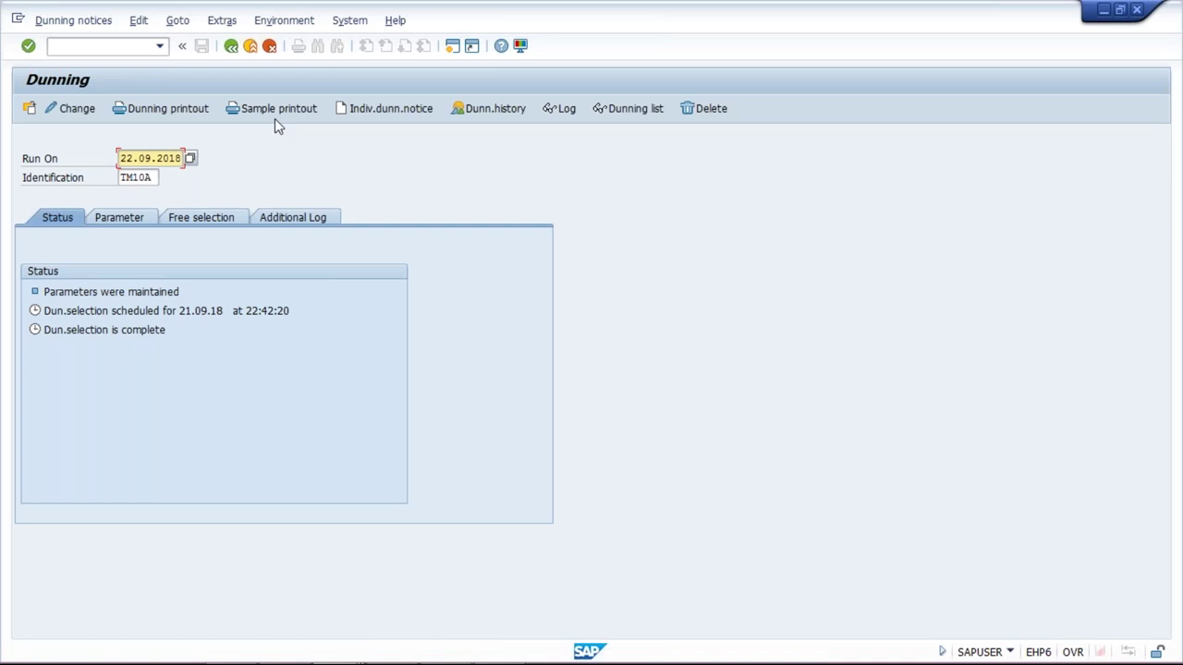
- Open a preview of the sample dunning printout with output device LP01 and immediate start
click(281, 108)
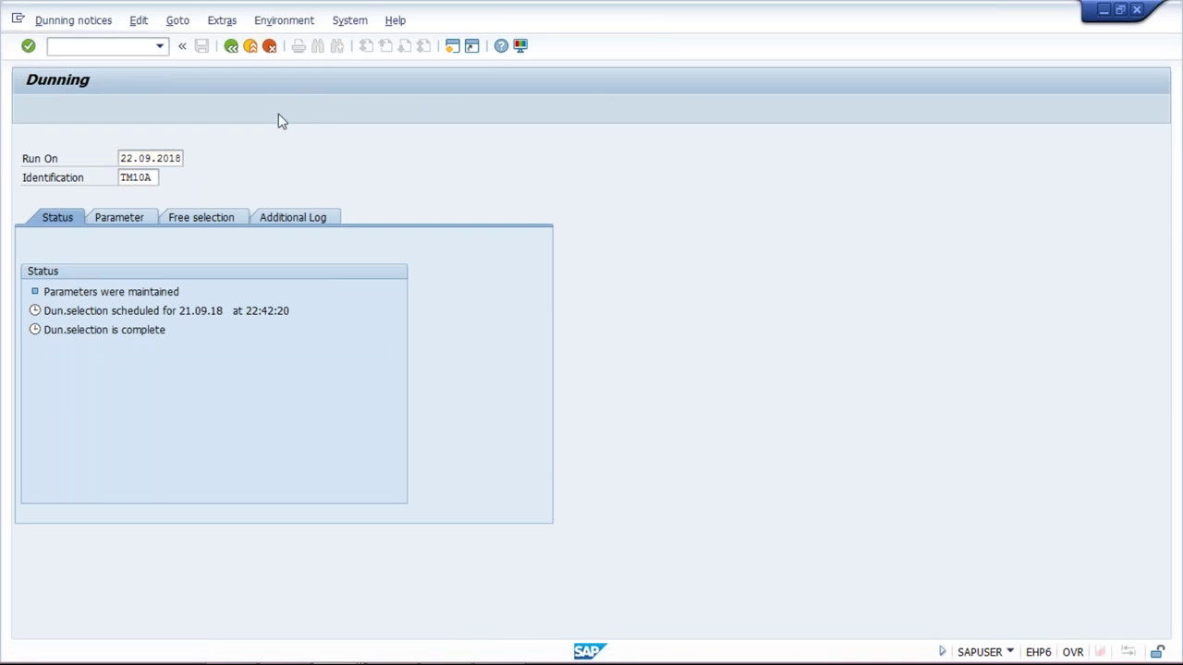
click(260, 416)
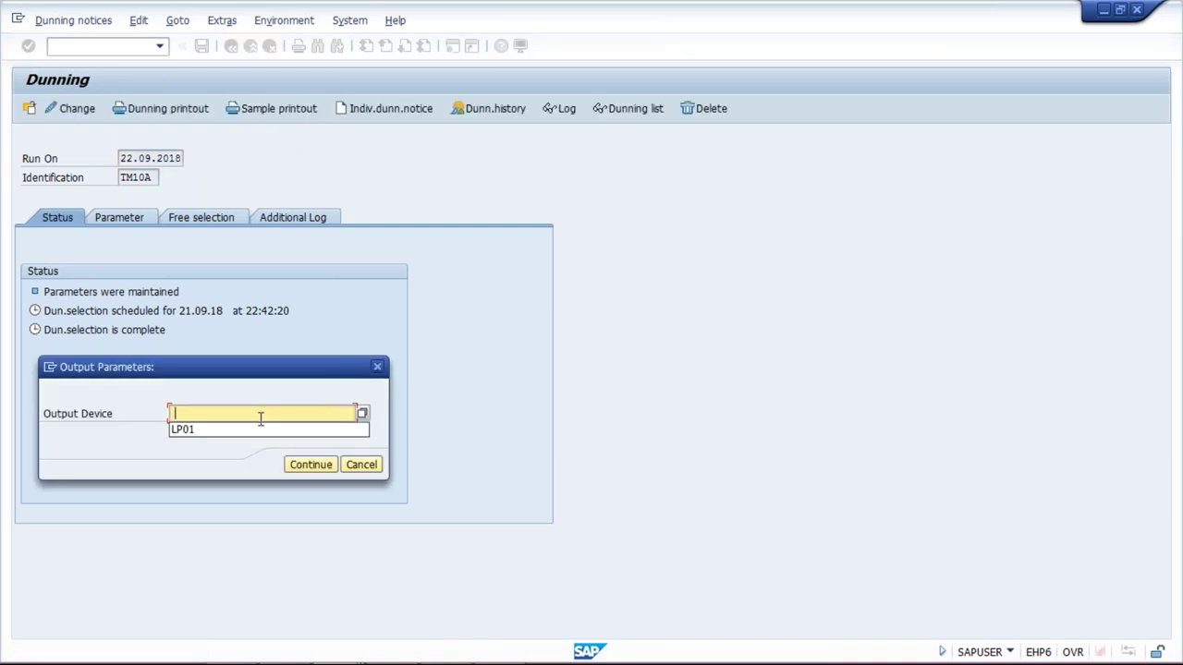
click(259, 430)
click(316, 465)
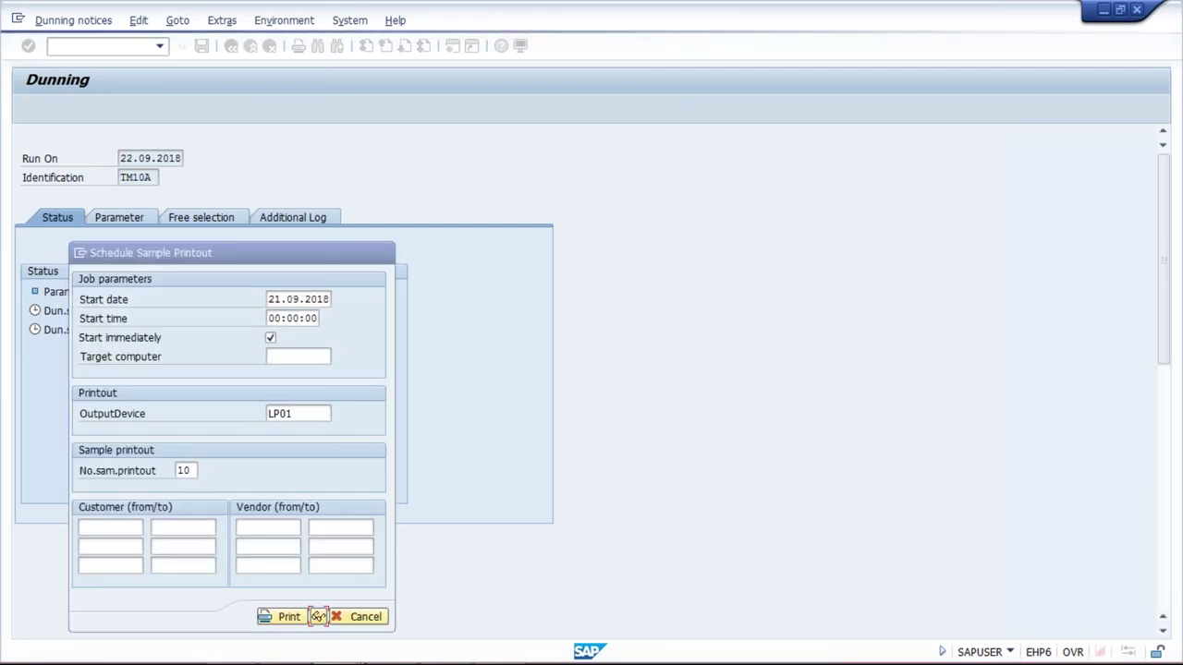
key(Return)
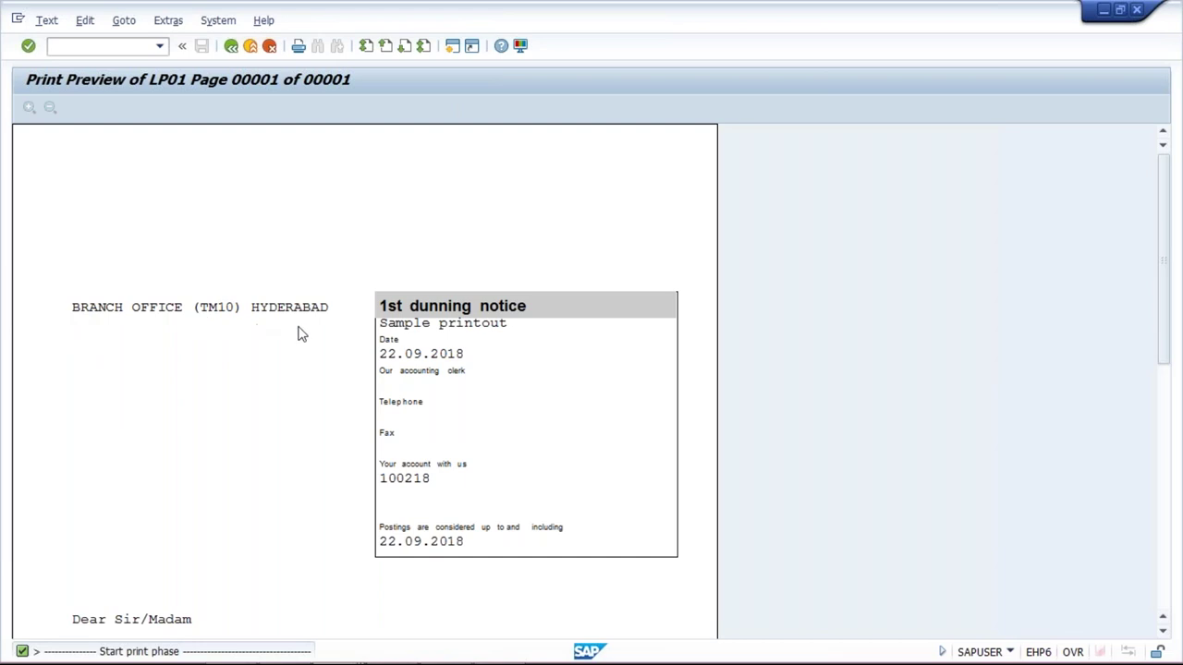
- Review the due invoices and balances in the Hyderabad and Banglore branch dunning notices
scroll(298, 334, down, 2)
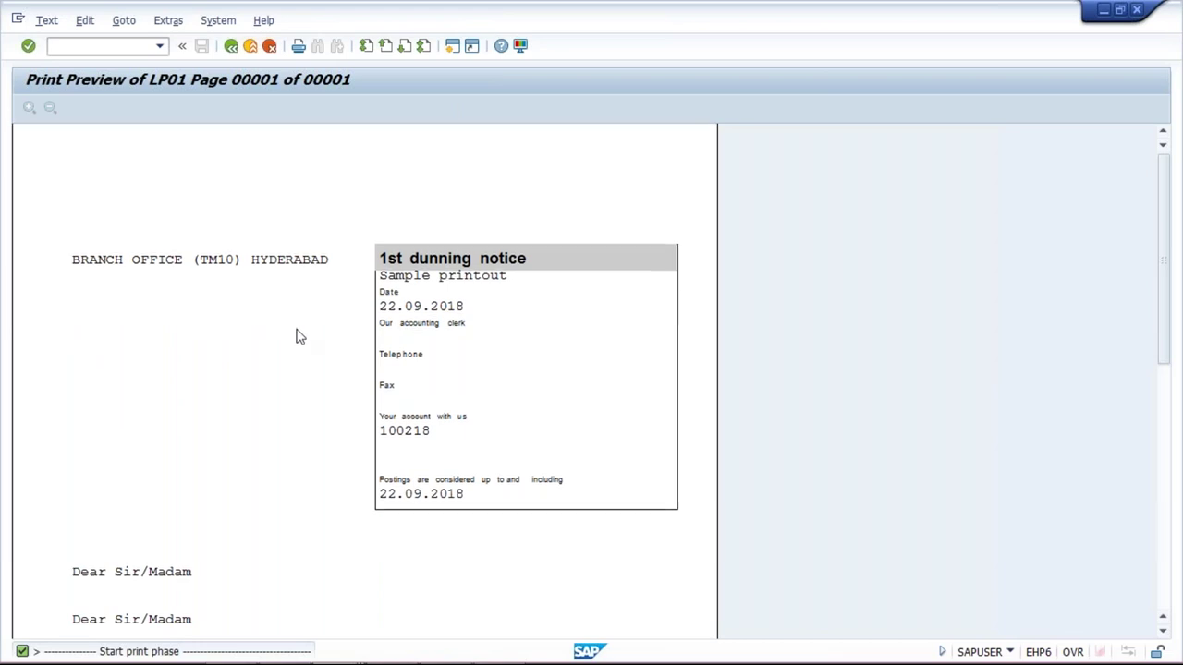
scroll(298, 334, down, 2)
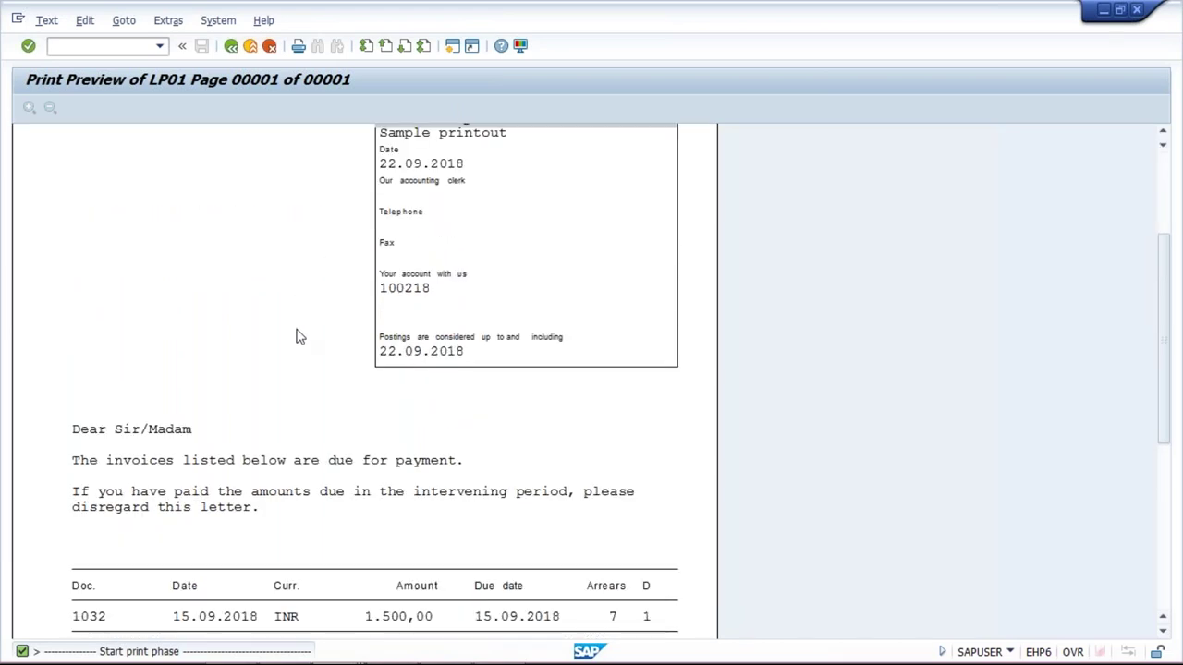
scroll(299, 335, down, 4)
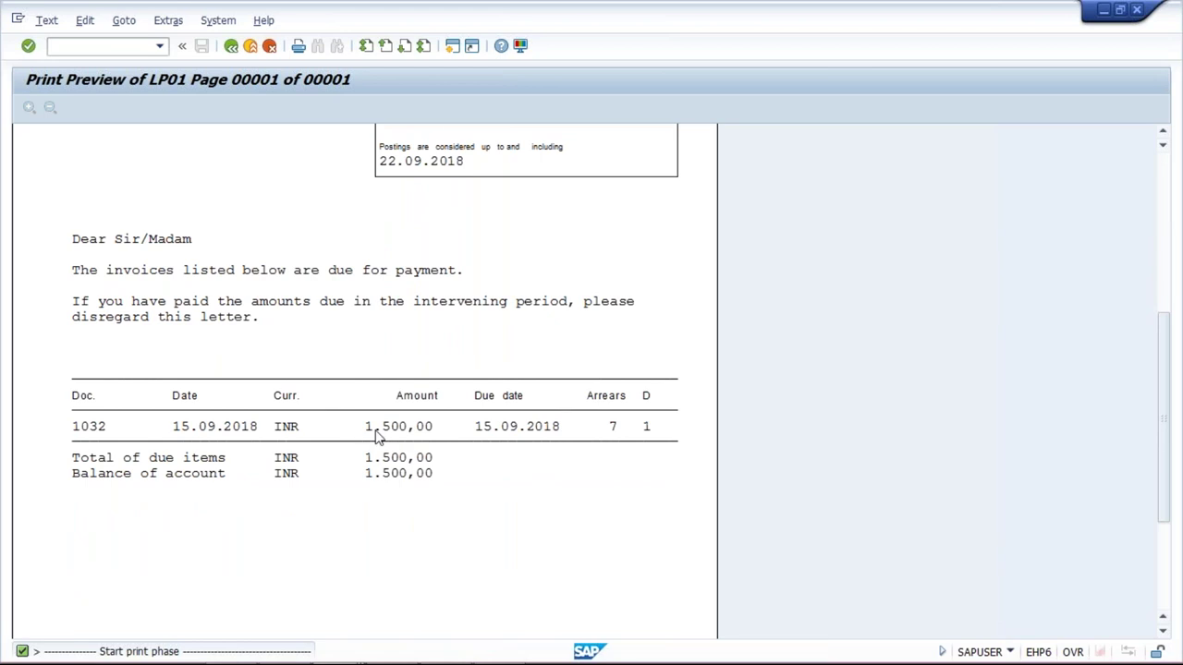
scroll(377, 438, up, 8)
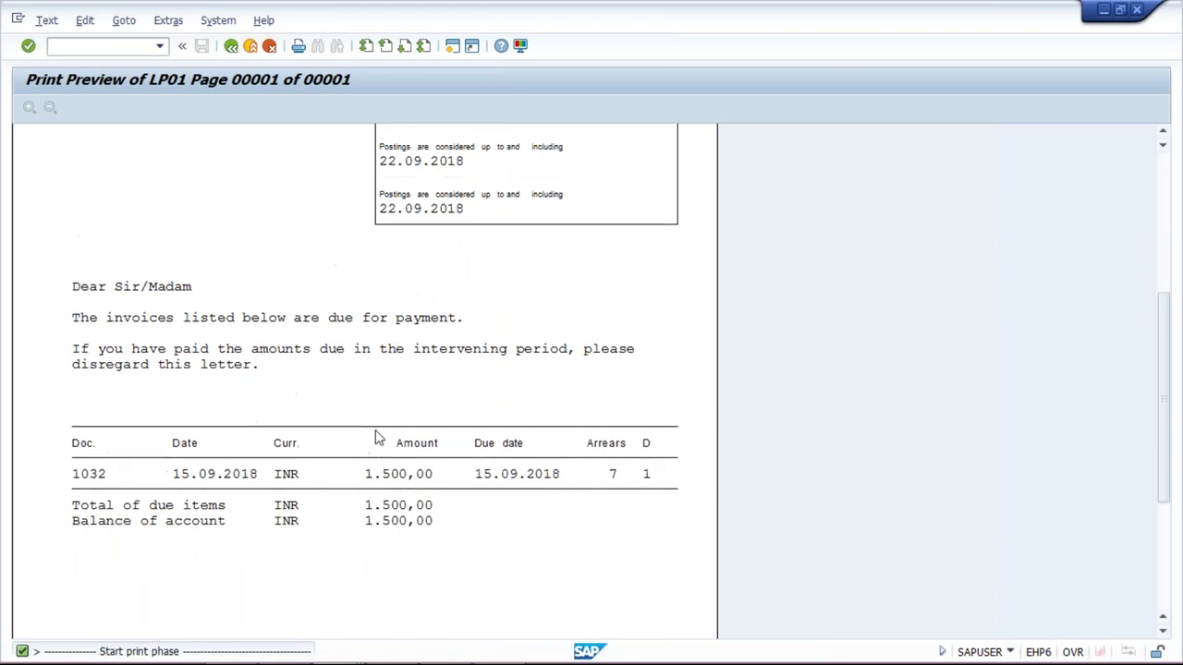
click(231, 47)
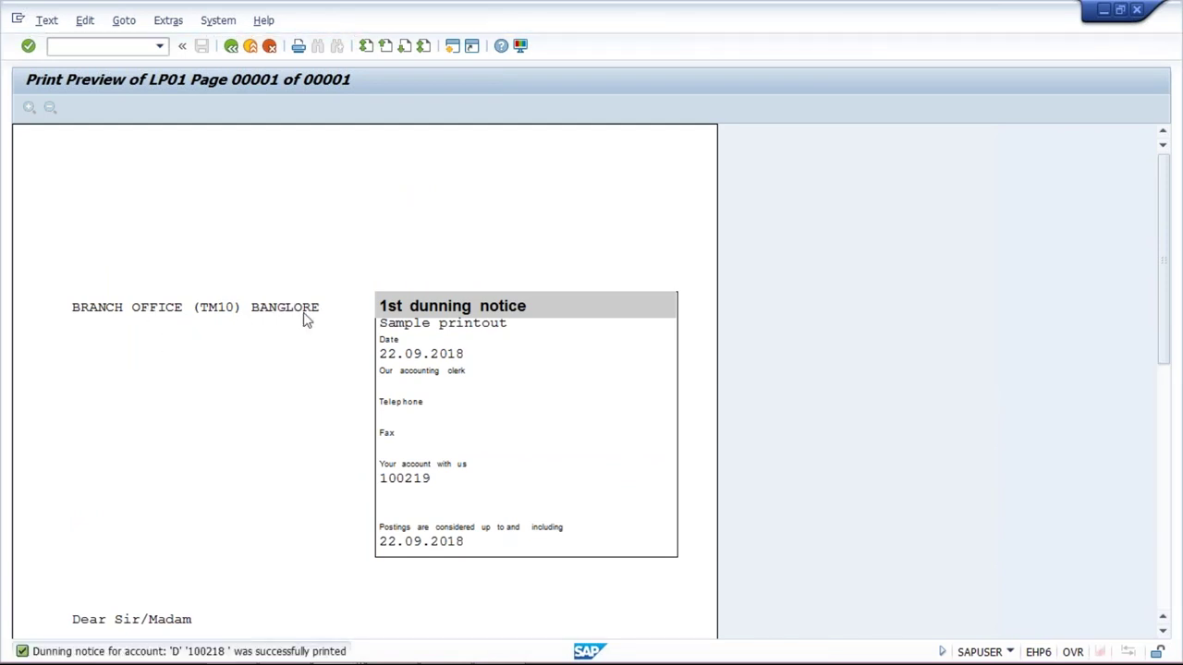
scroll(308, 318, down, 5)
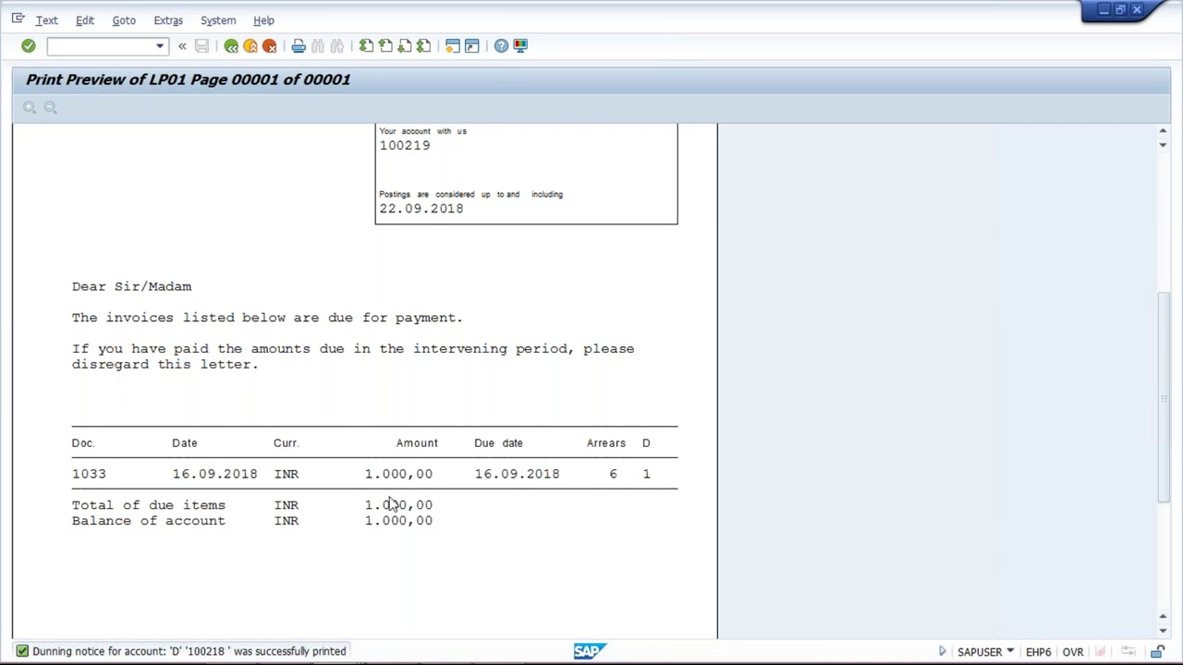
- Switch to the PowerPoint presentation and examine the slide explaining the head office and branch office concept
mouse_move(352, 661)
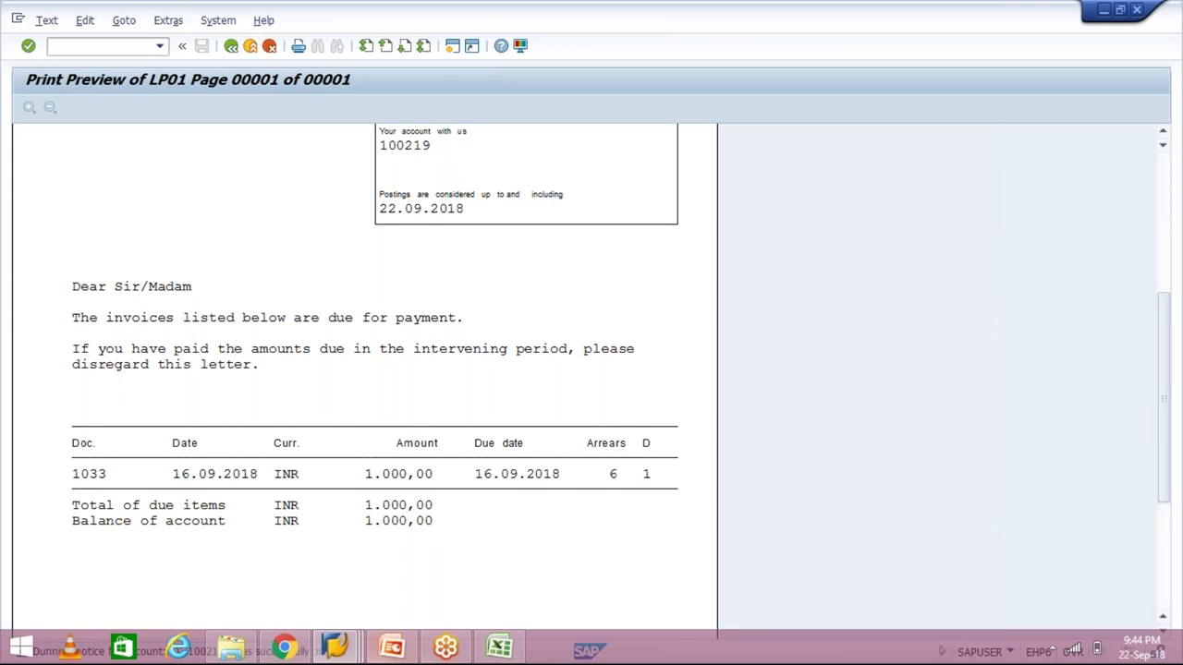
click(346, 653)
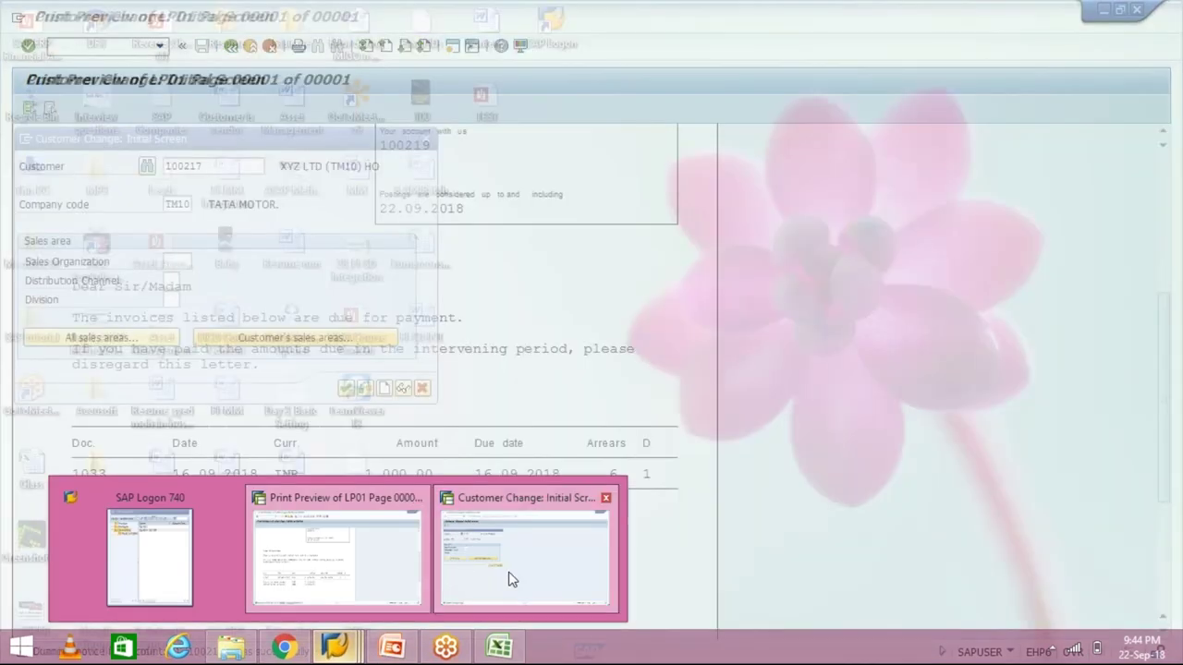
click(513, 579)
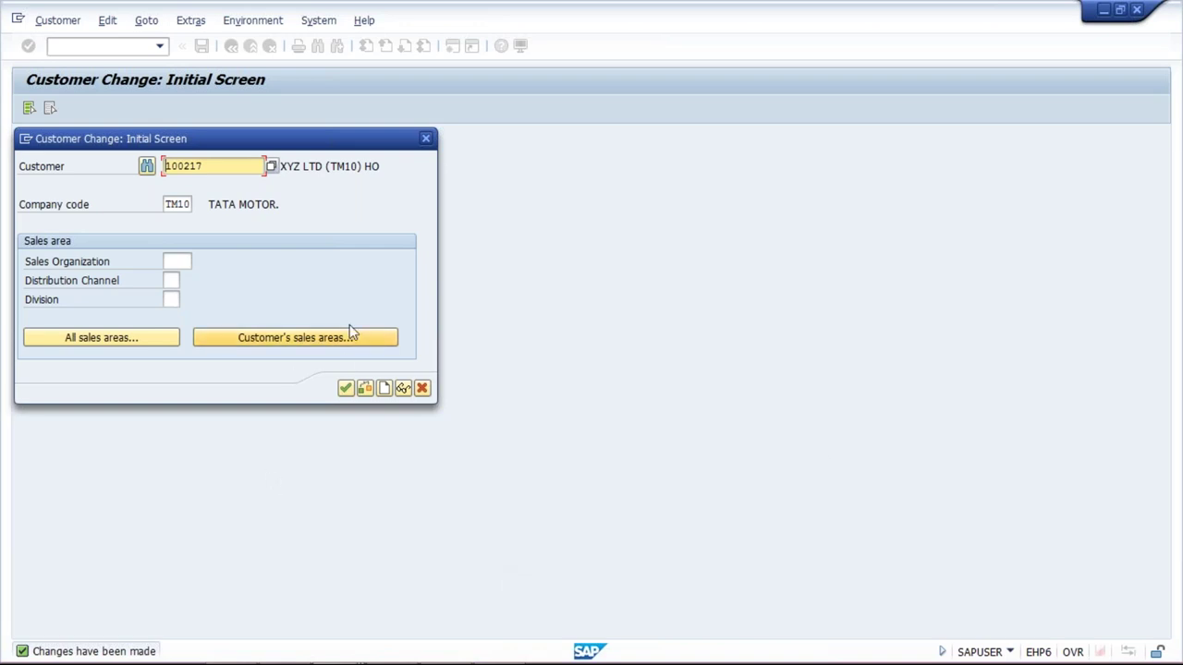
mouse_move(342, 652)
click(396, 652)
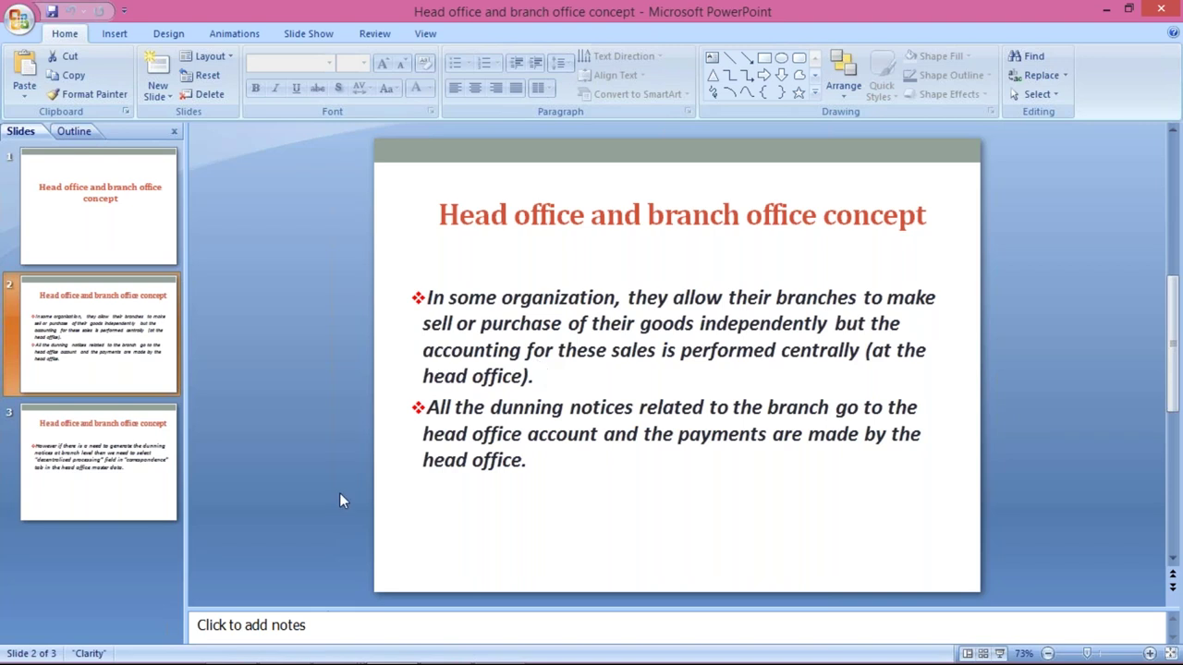
mouse_move(363, 655)
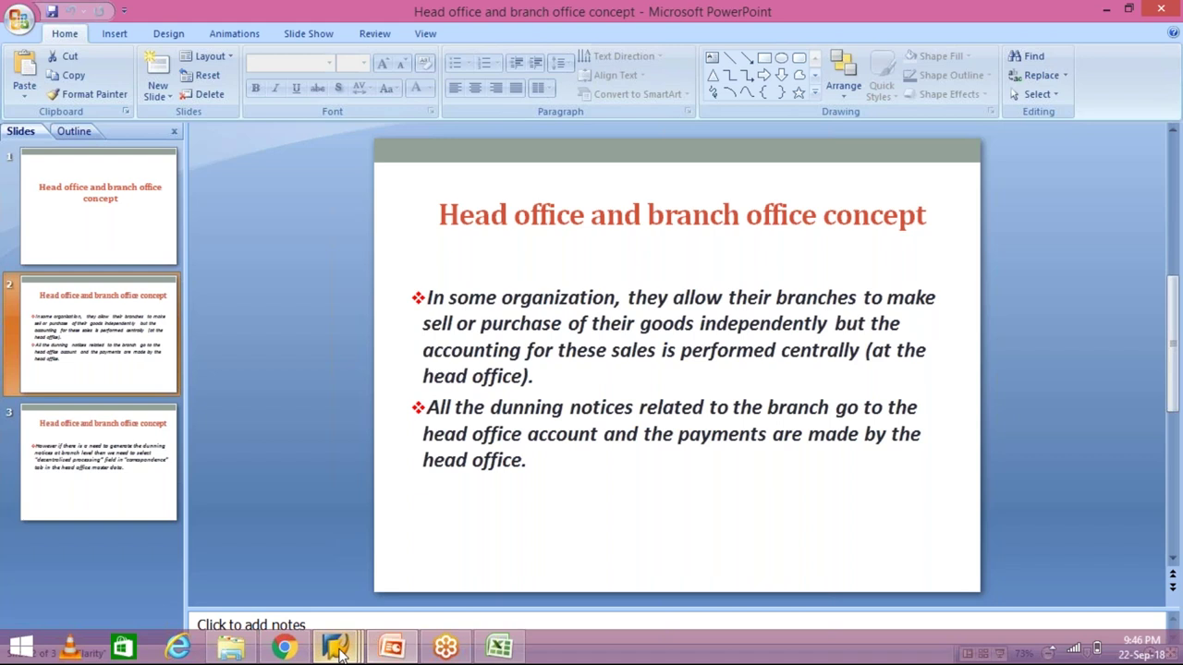
click(339, 652)
click(546, 568)
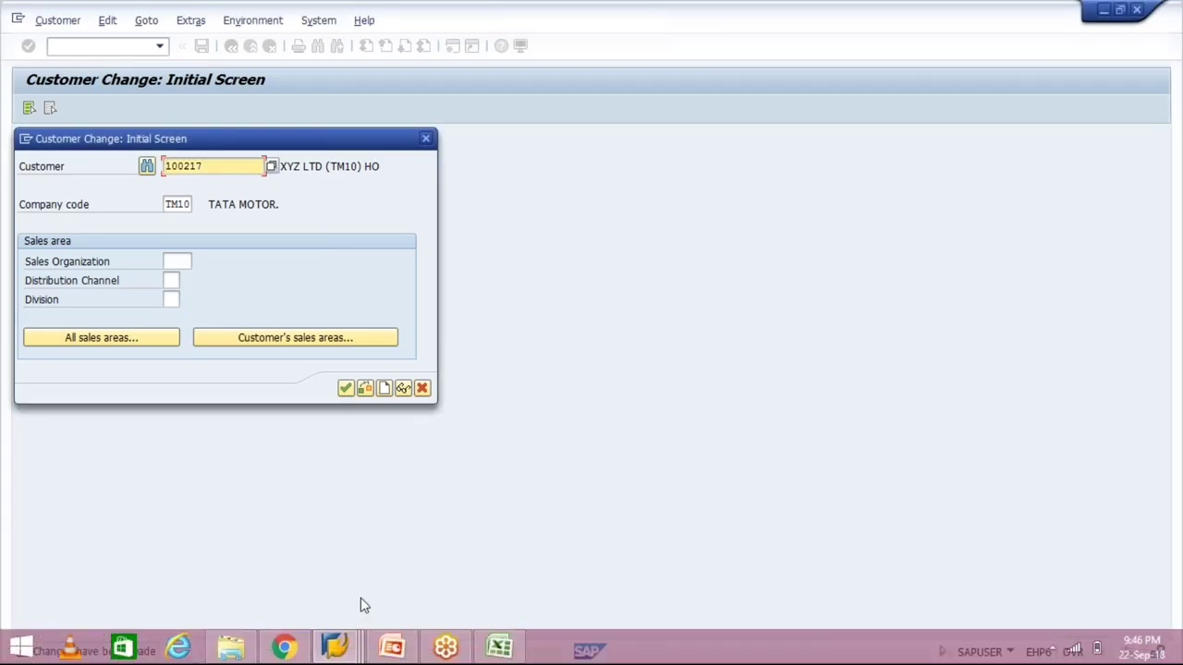
click(392, 649)
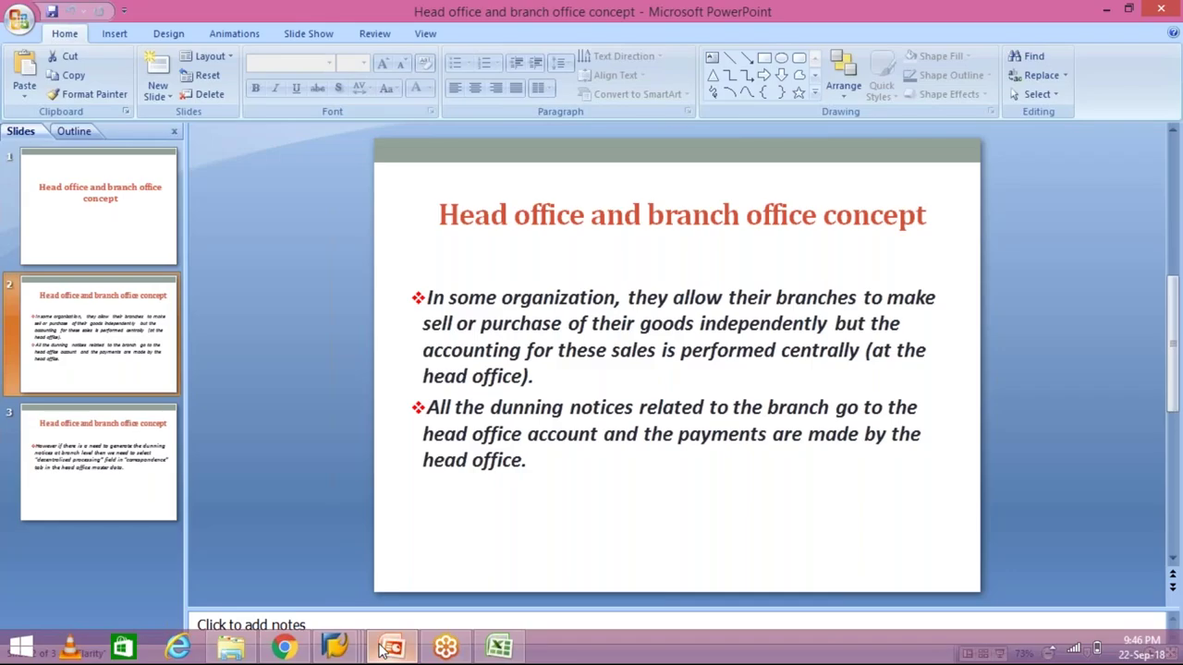
- Switch back to SAP, leave the sample printout preview and return to dunning run TM10A
mouse_move(334, 649)
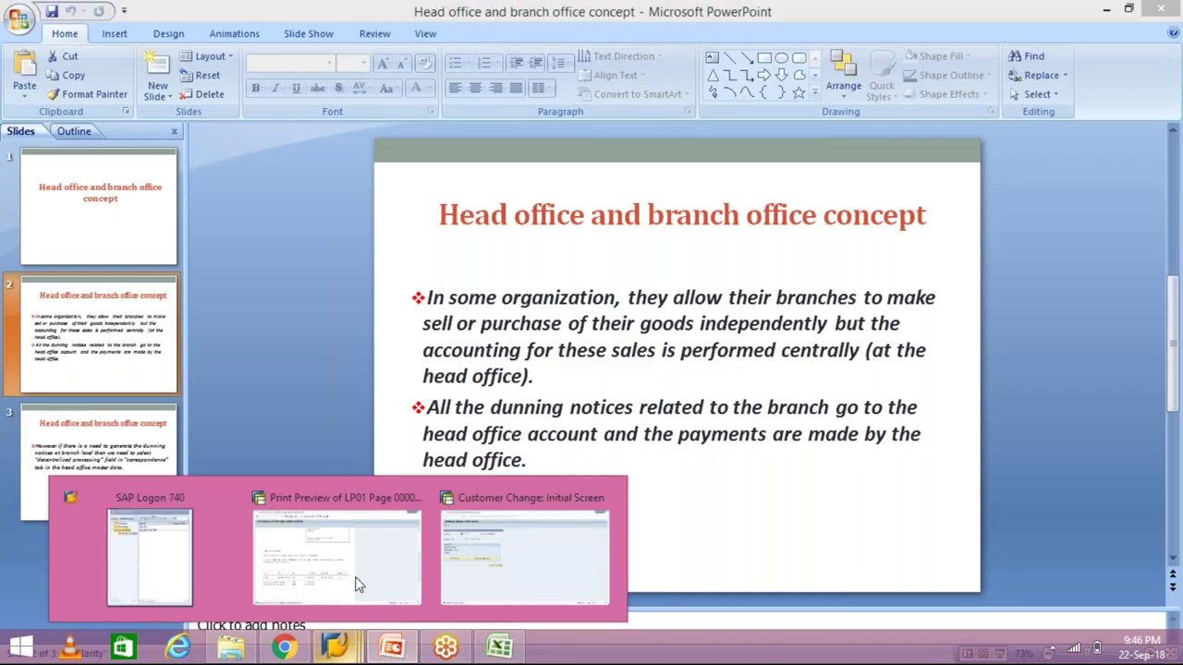
click(359, 584)
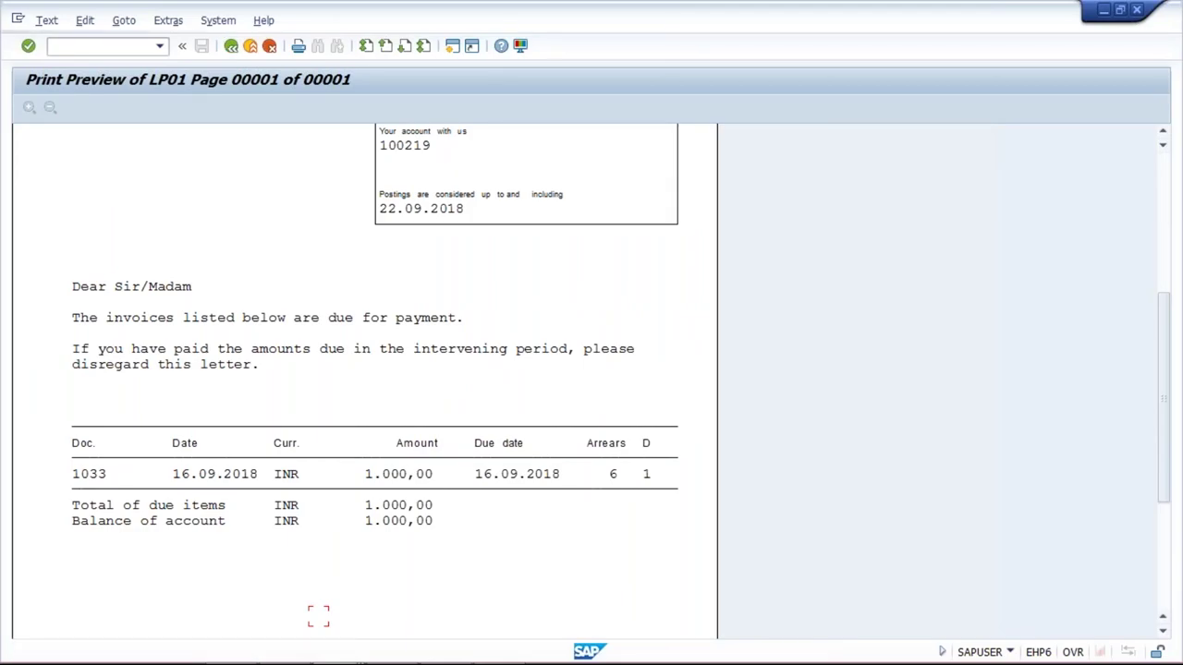
click(227, 50)
click(227, 48)
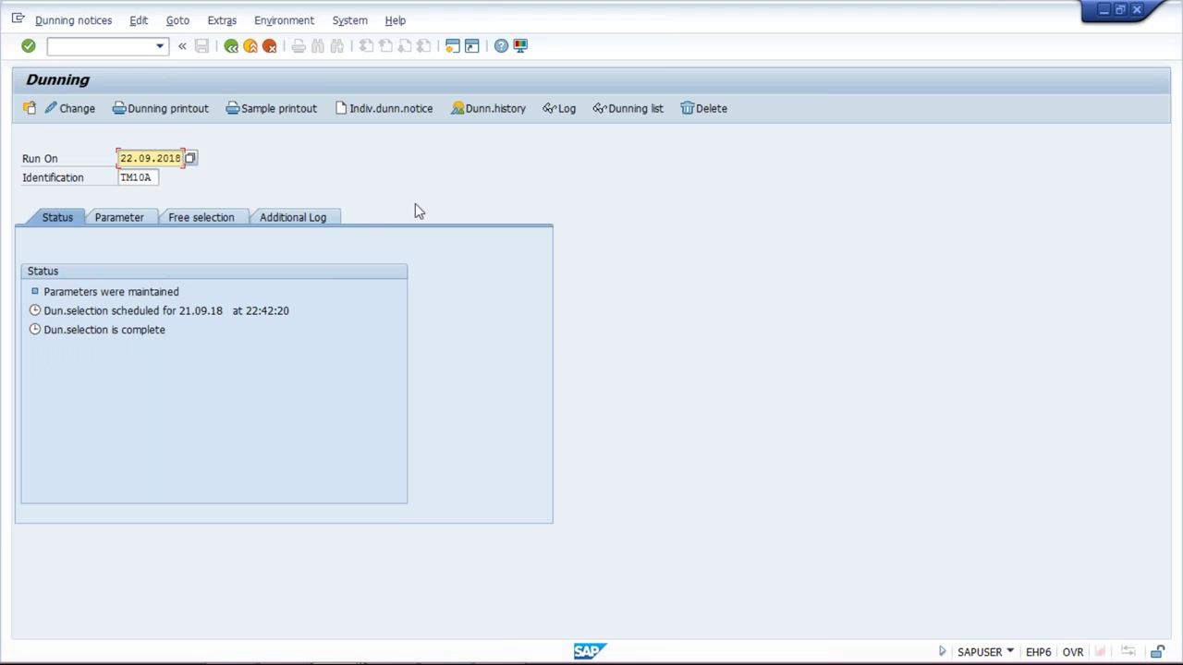
- Open the incoming payment posting transaction F-28 in a new session, keeping the dunning run open
click(450, 48)
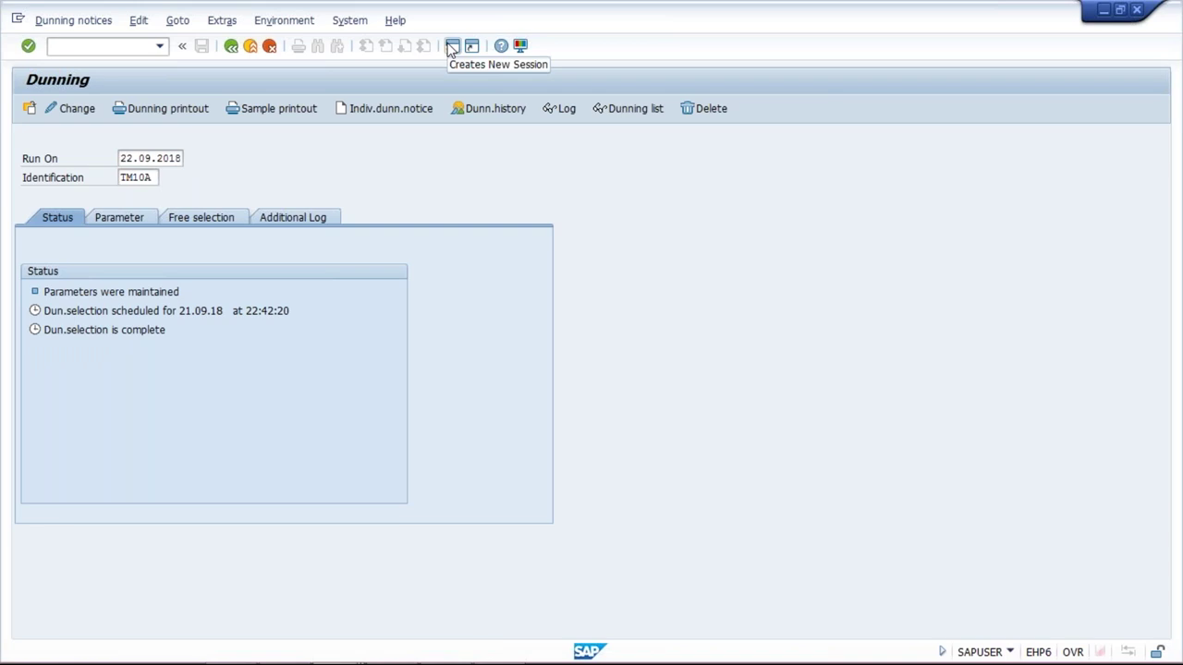
click(450, 48)
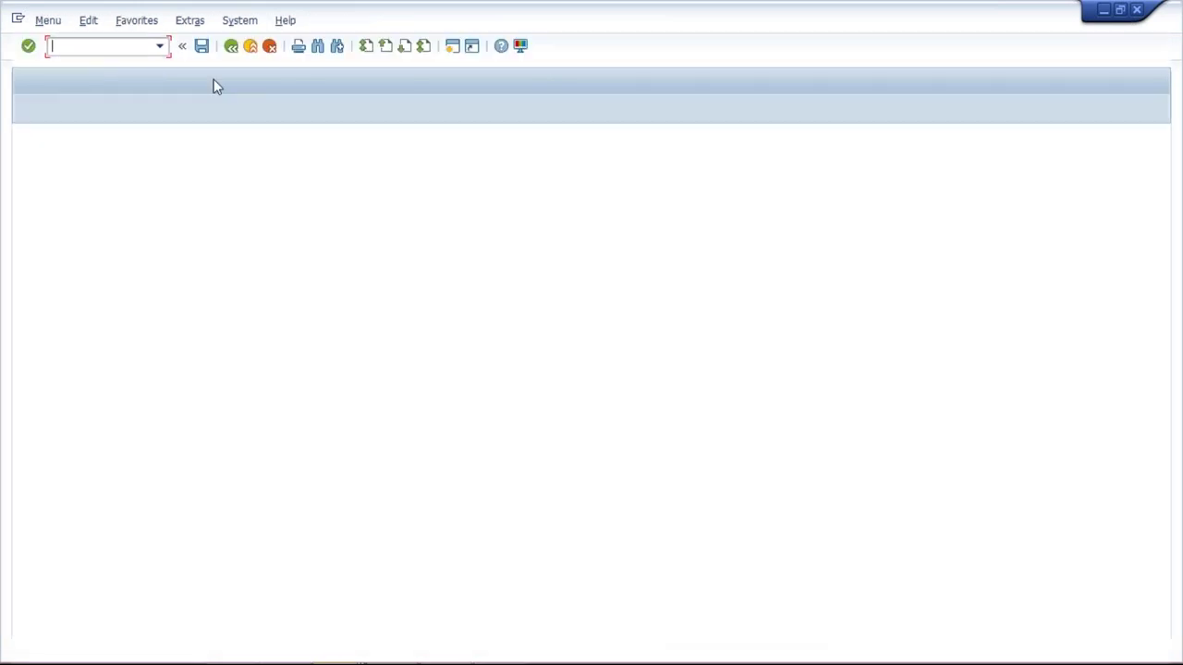
text(F-28)
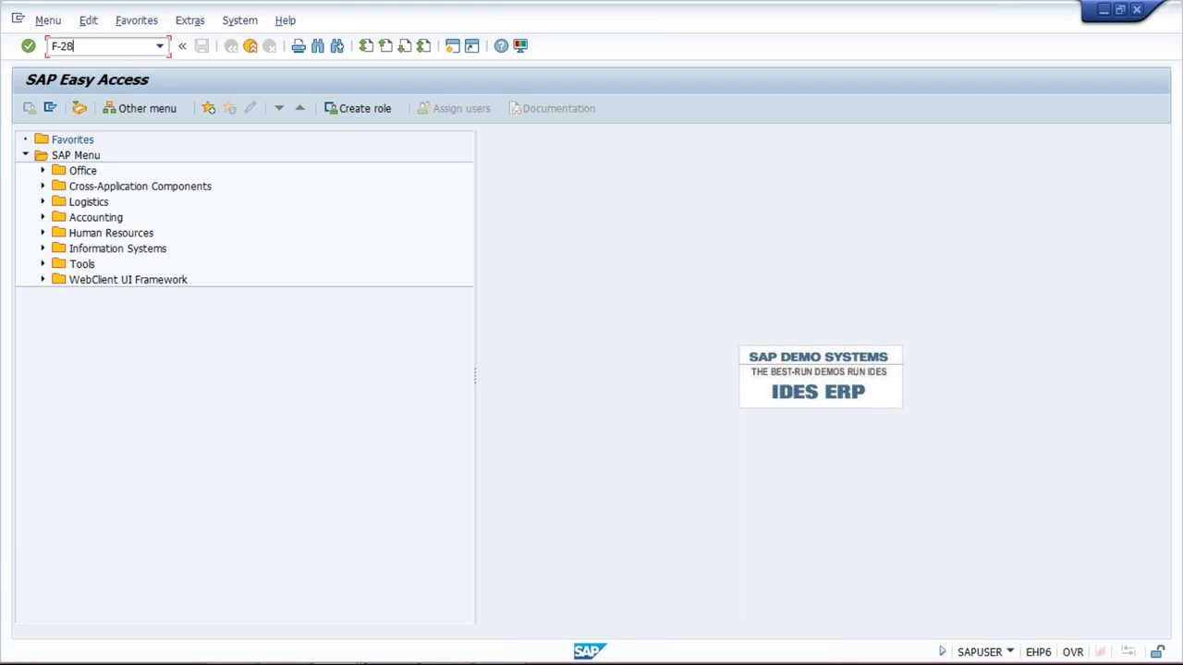
key(Return)
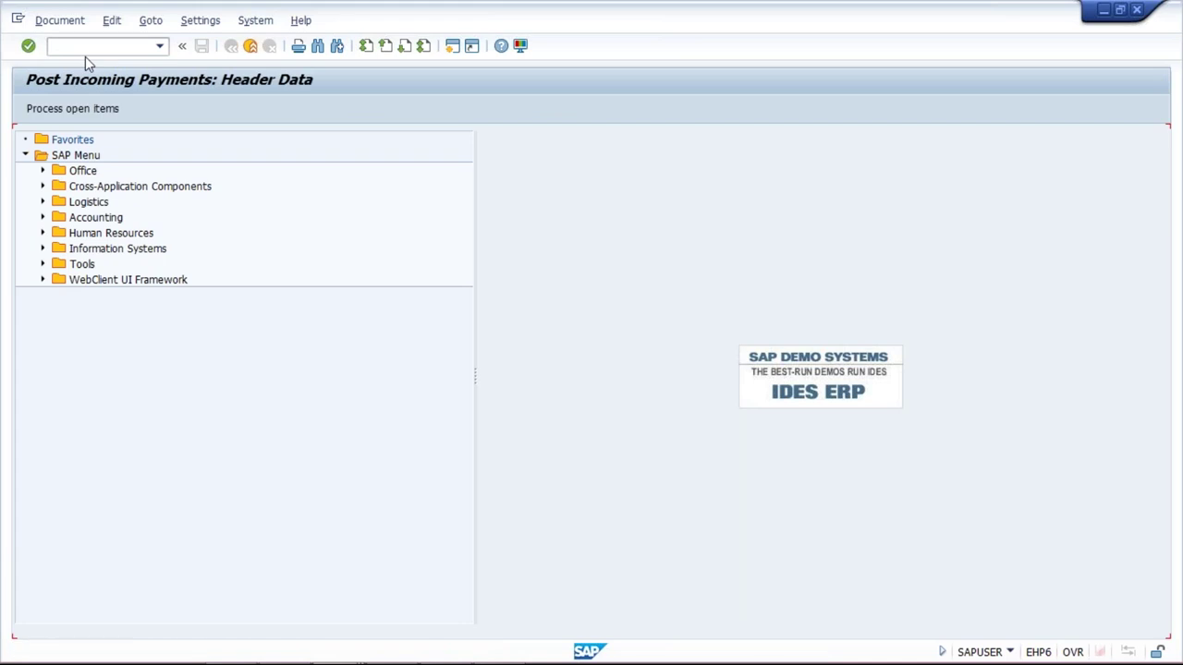
- Fill in the incoming payment with document date 22.09.2018, the bank's G/L account and an amount of 2500 INR
text(2)
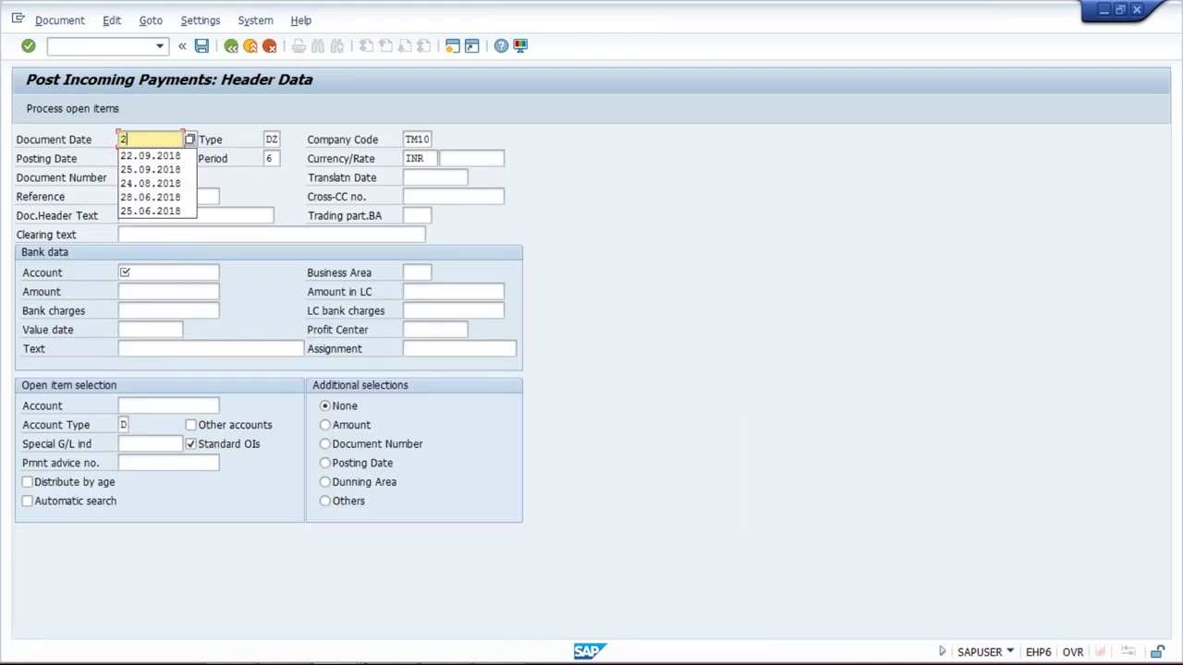
text(2.09.2018)
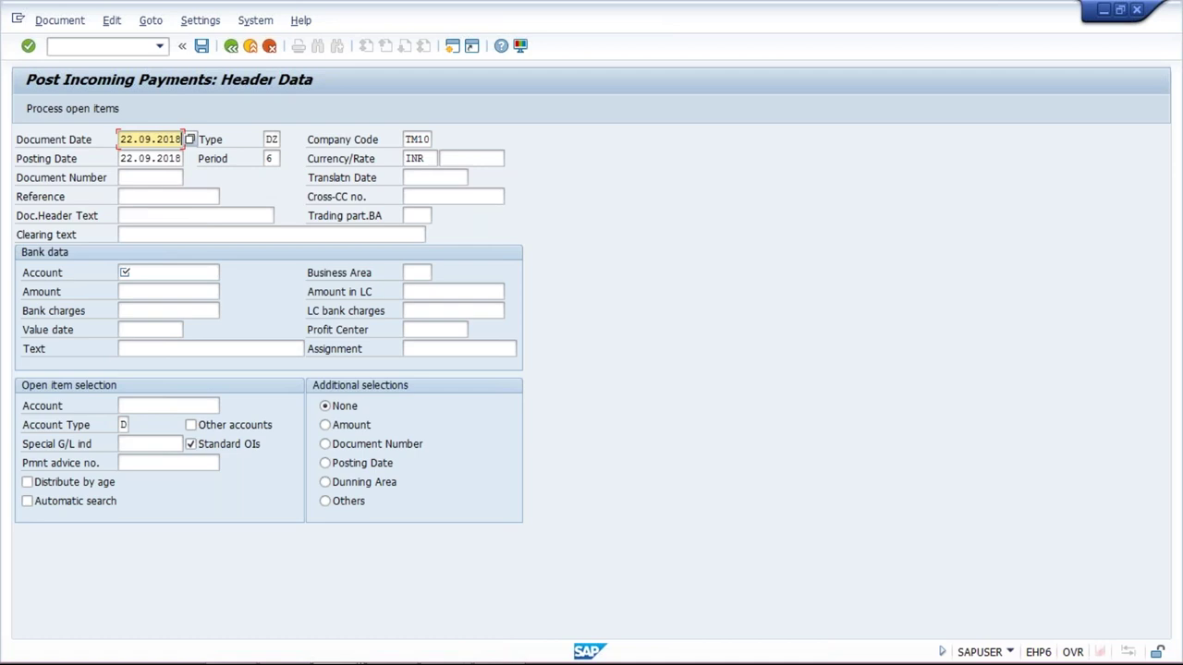
click(168, 272)
text(1000)
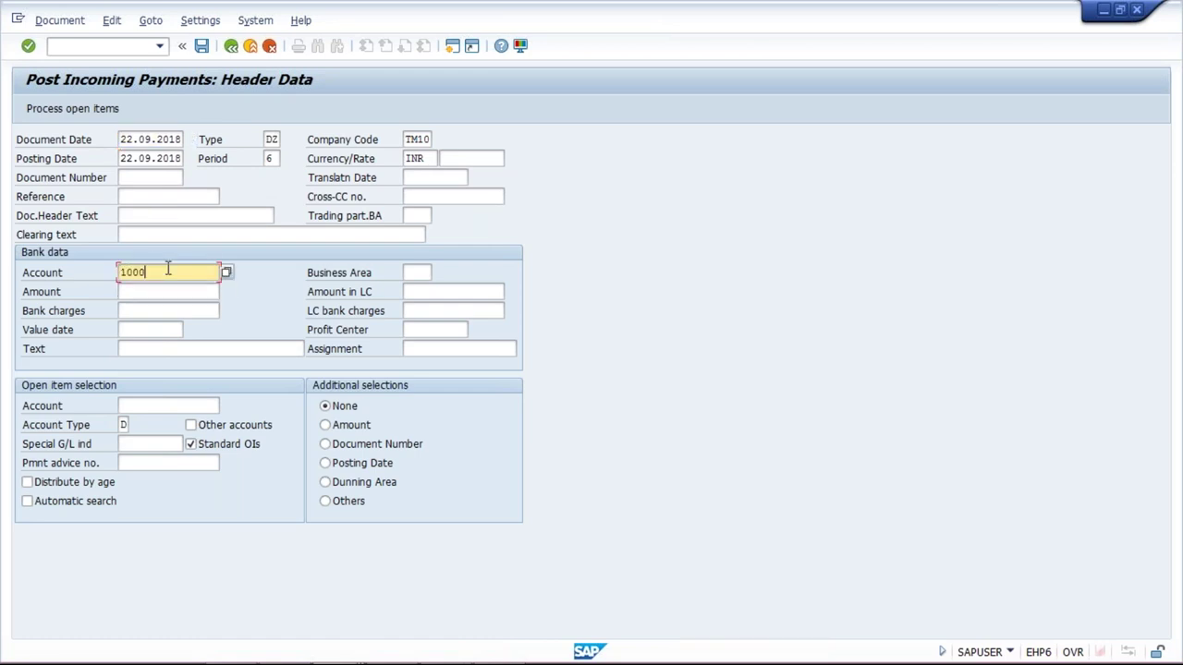
click(145, 290)
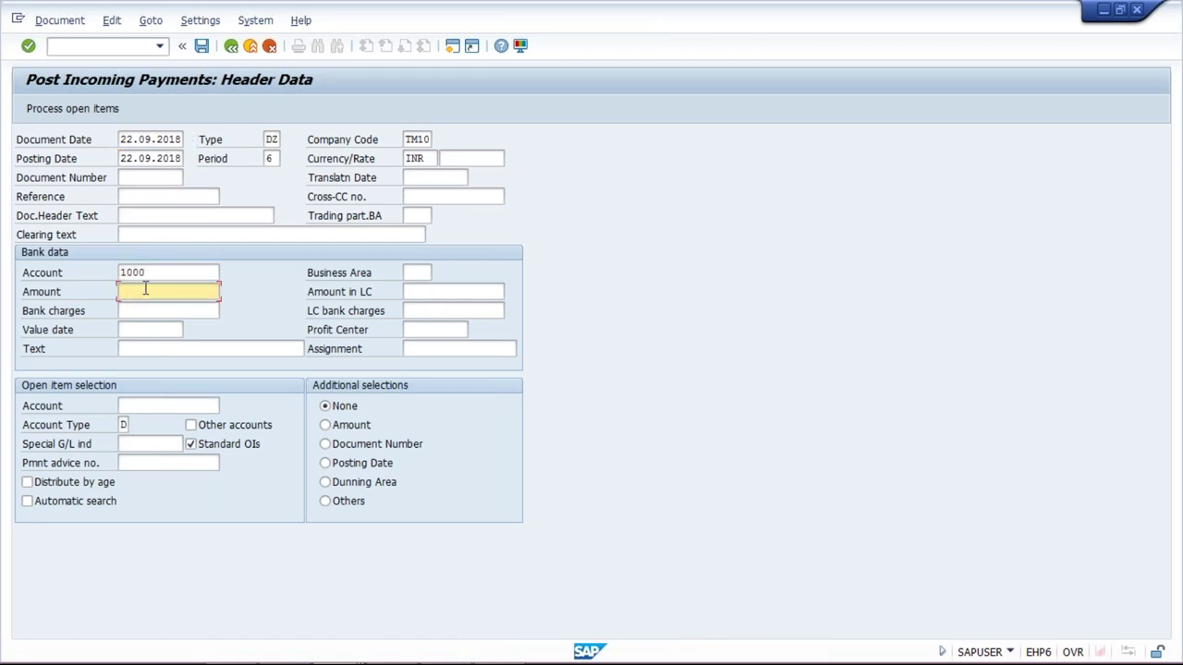
text(2500)
- Enter the XYZ LTD head office customer account for open item selection and process its open items
click(126, 404)
text(100)
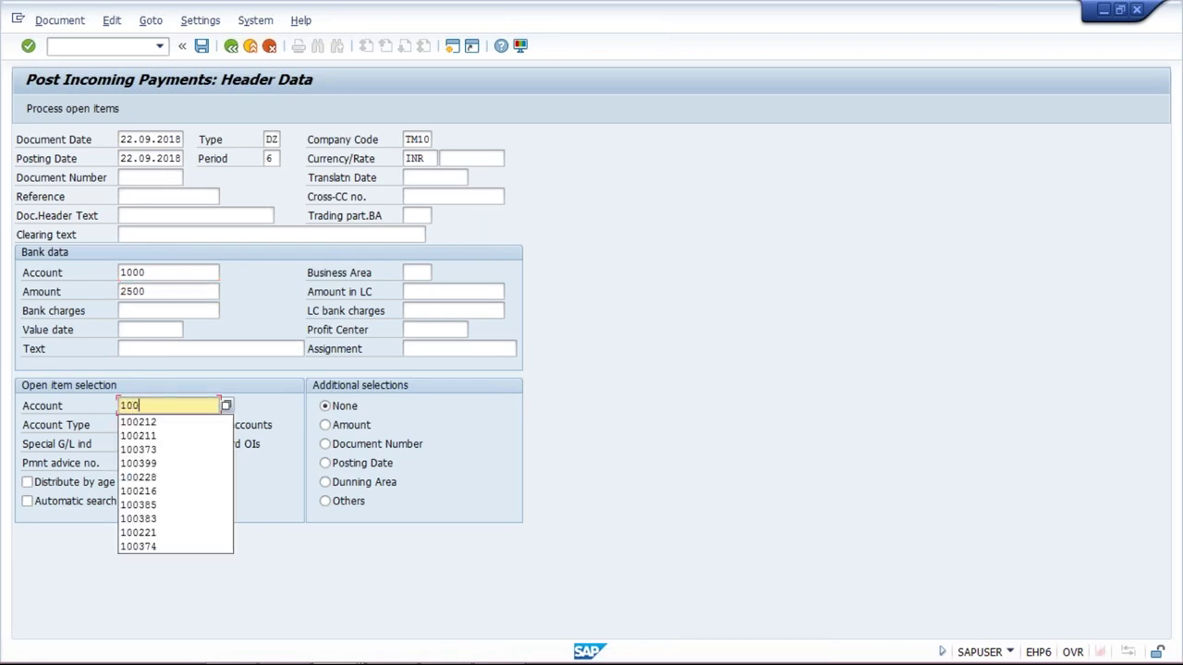
text(217)
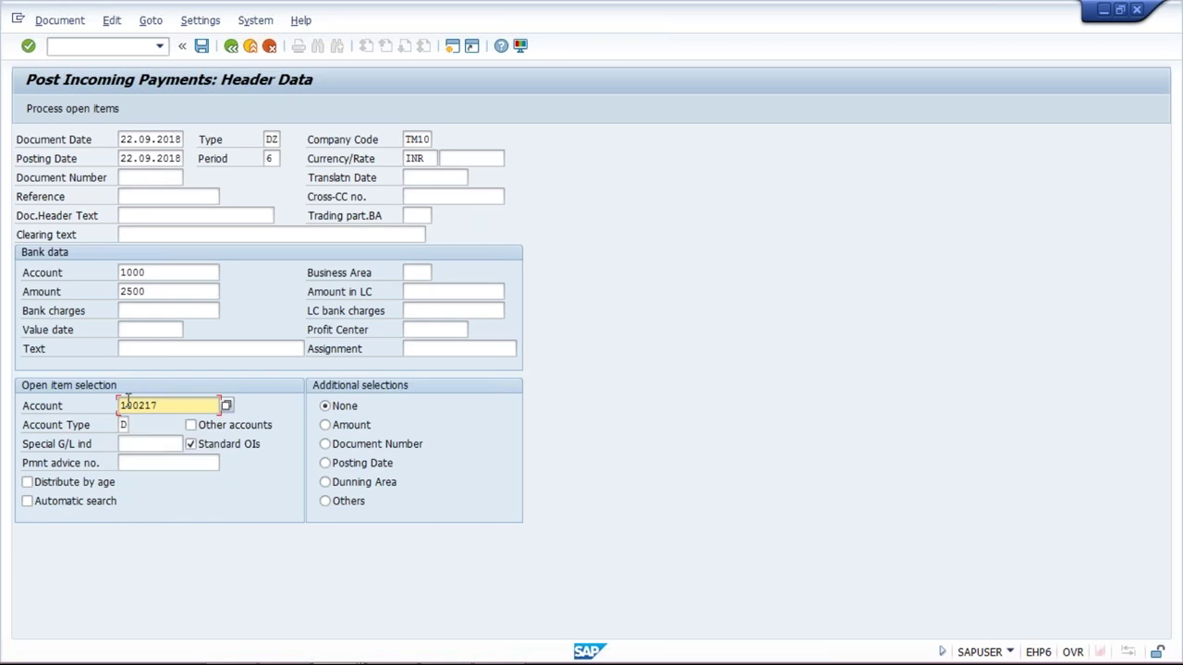
click(69, 109)
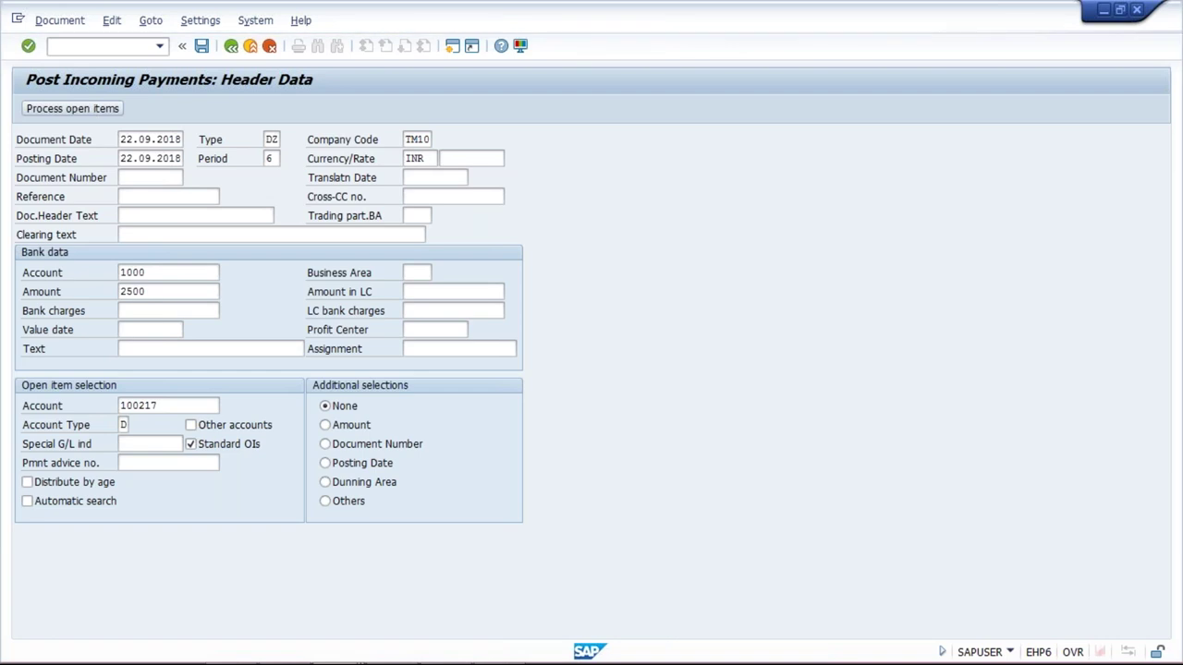
- Leave the customer change transaction in the other session and return to the payment's open items
mouse_move(319, 658)
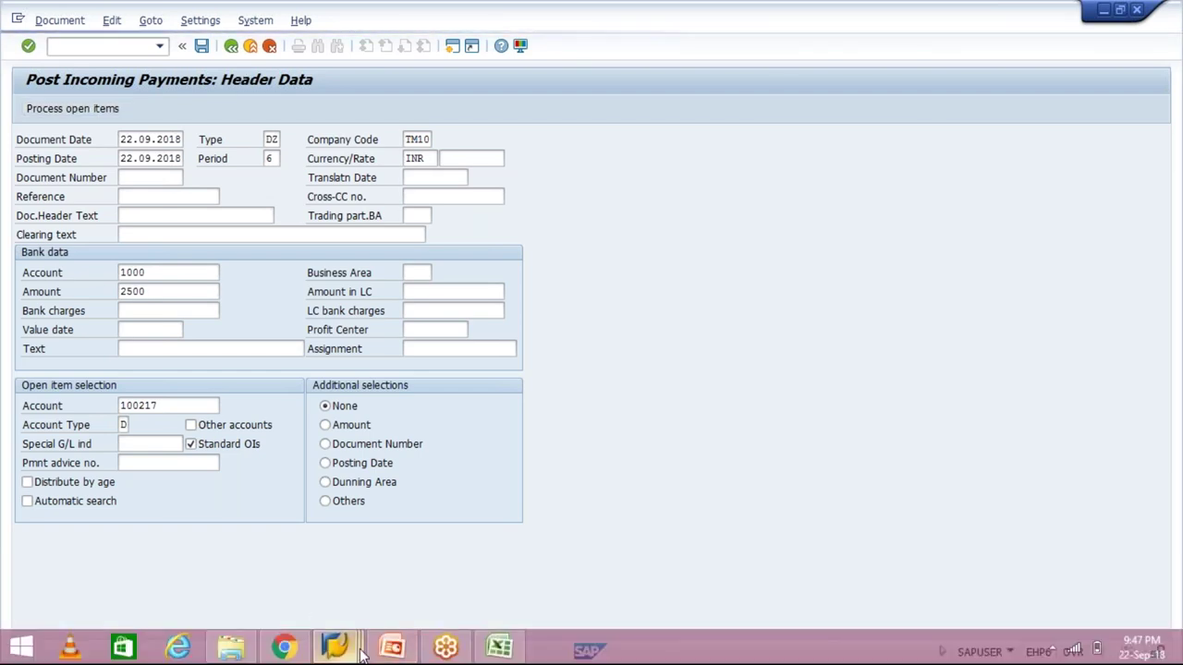
click(359, 653)
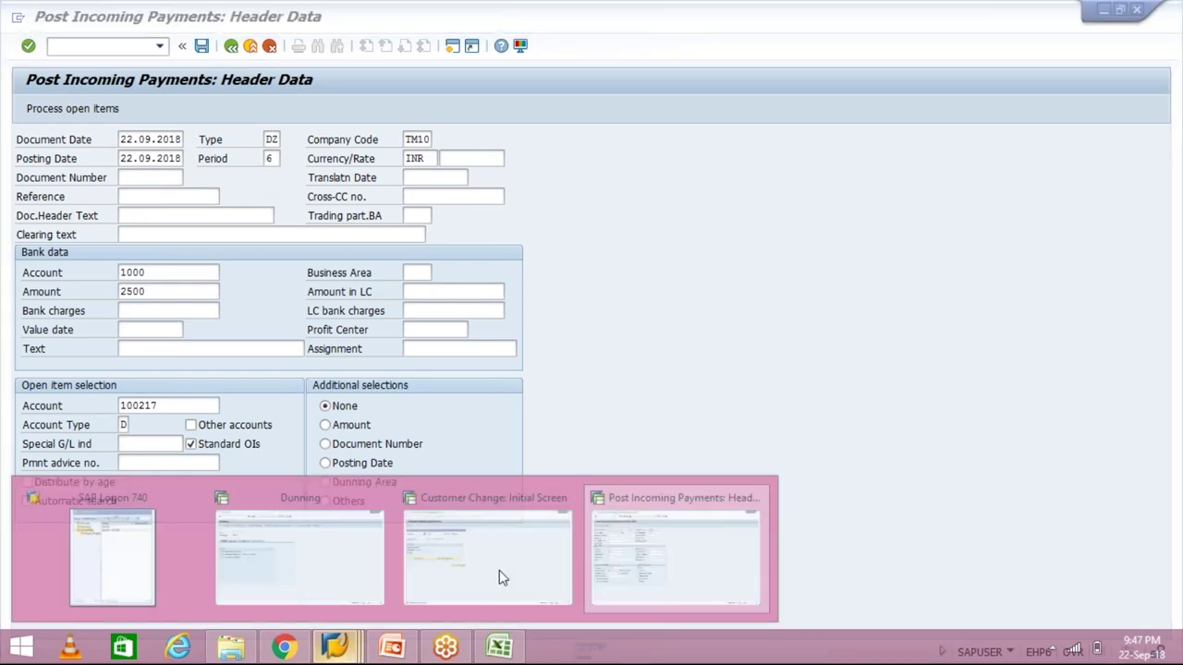
click(499, 569)
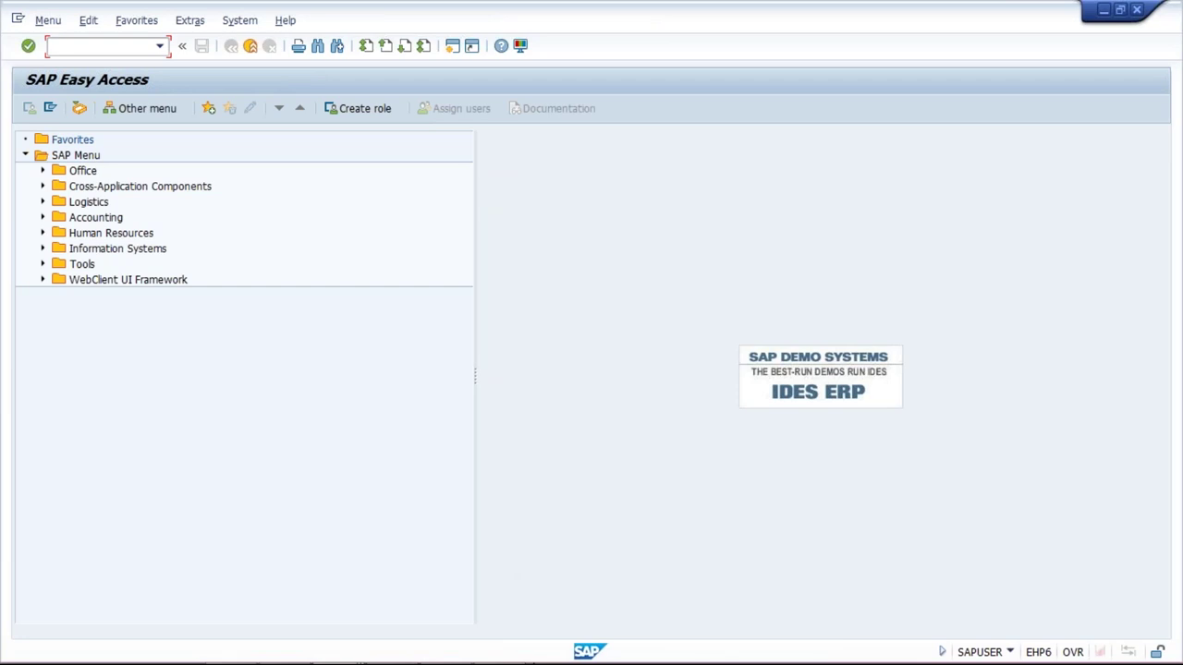
mouse_move(356, 650)
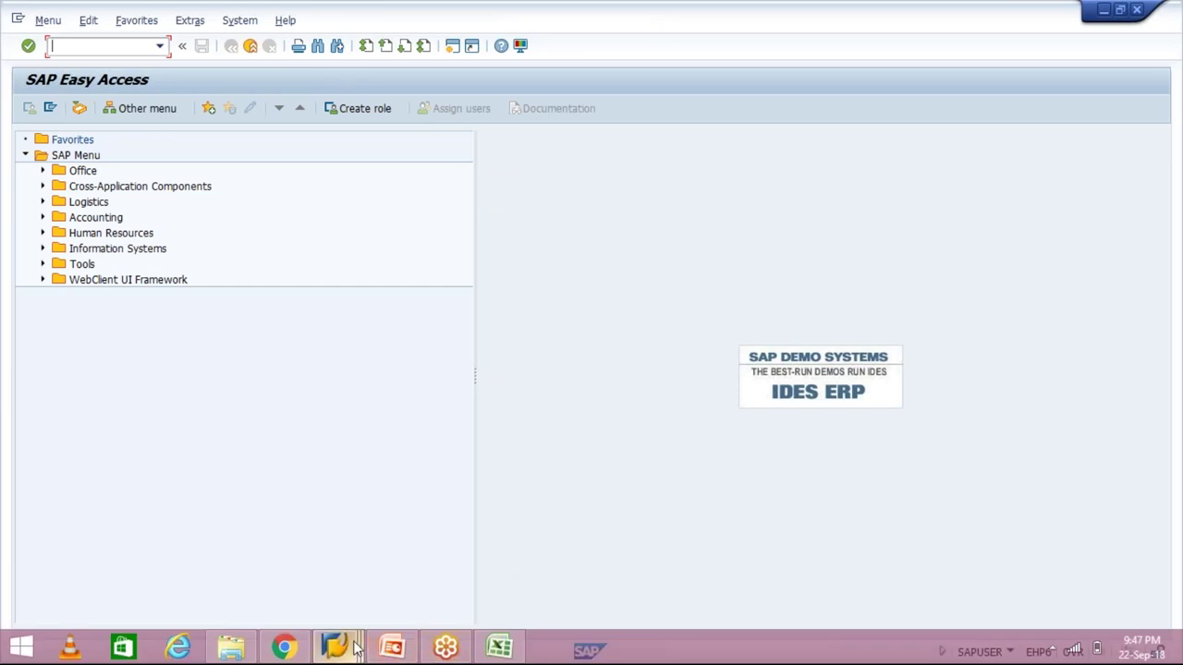
click(356, 649)
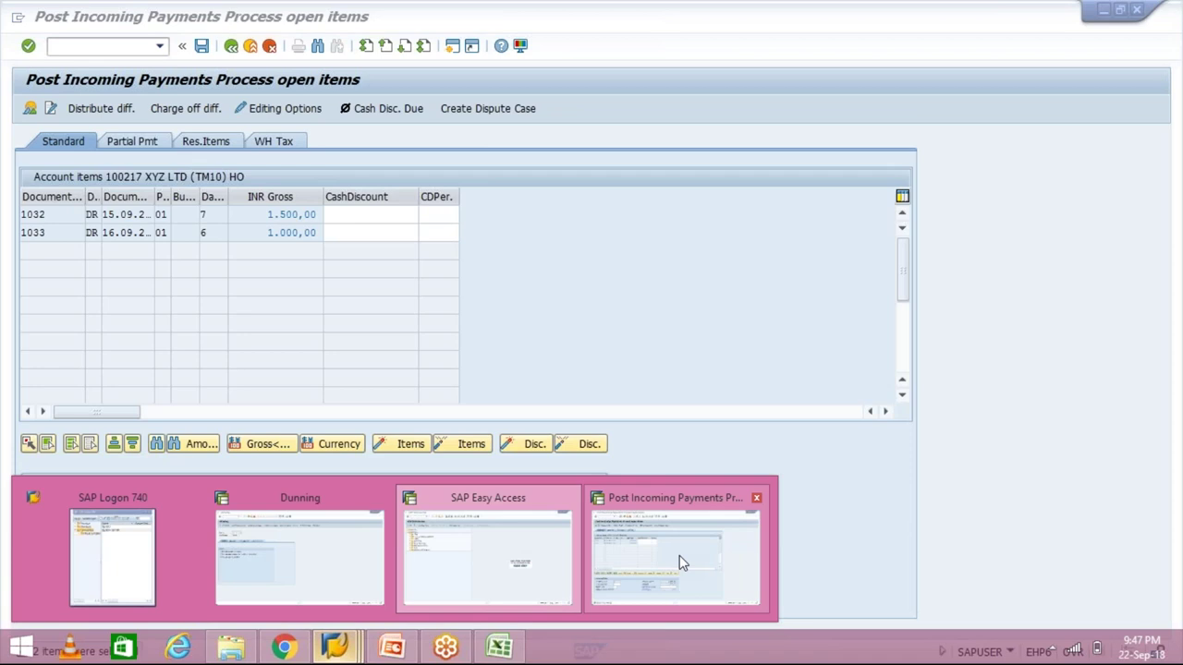
click(679, 563)
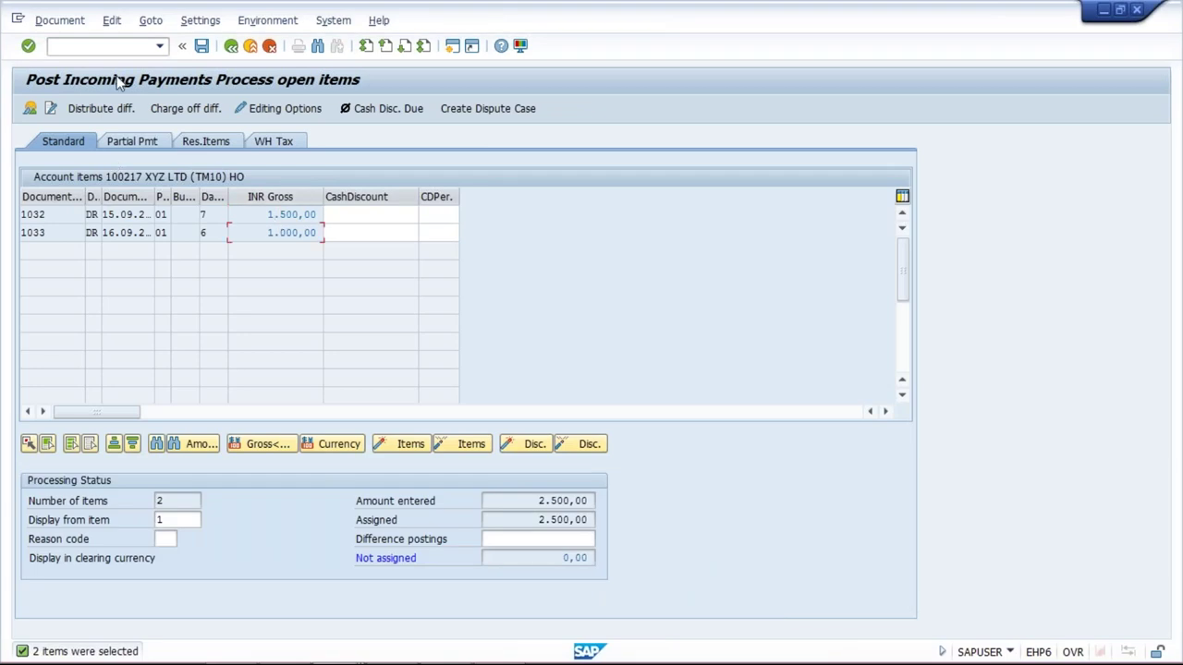
- Simulate the incoming payment document and post it
click(59, 20)
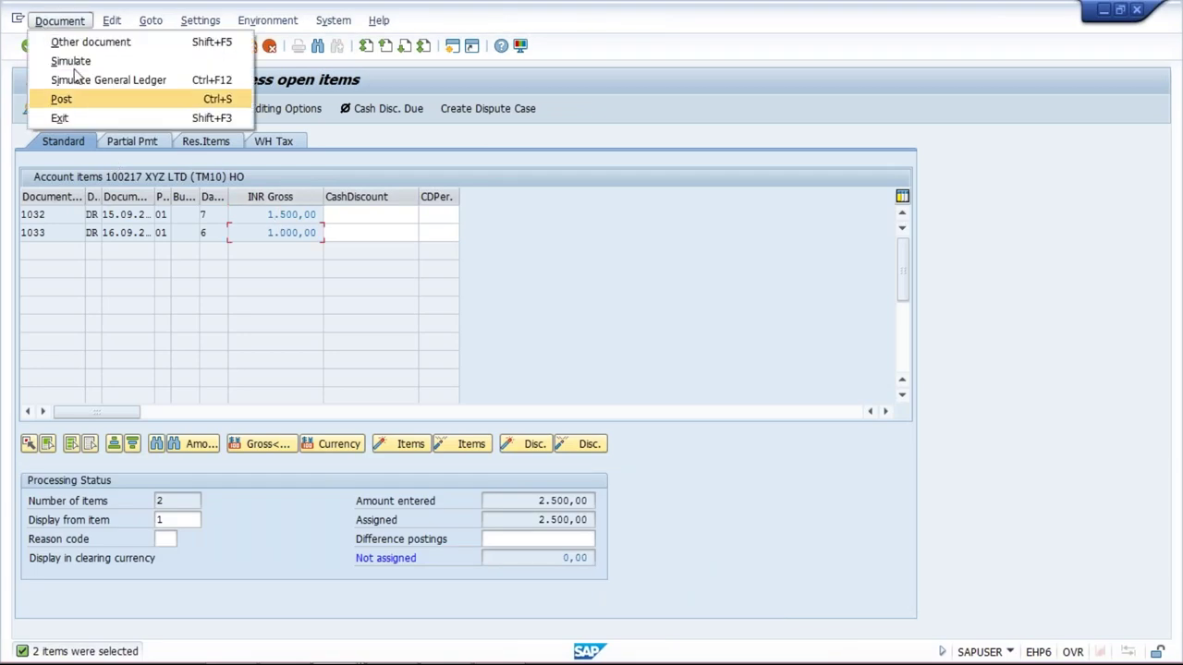
click(74, 62)
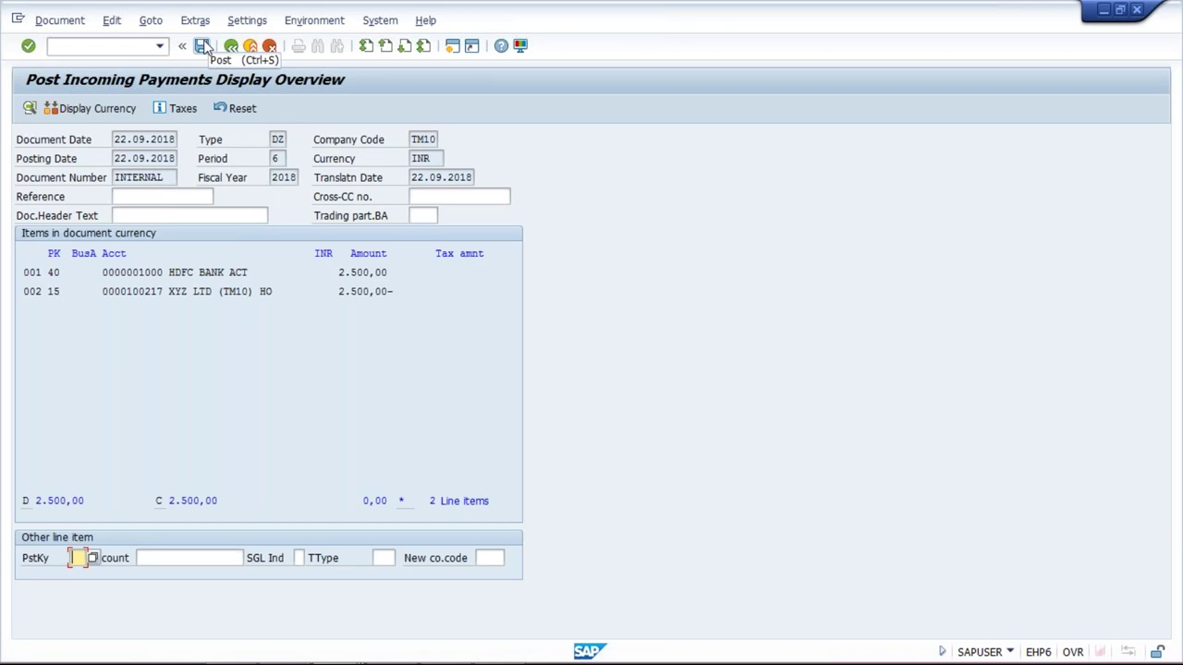
click(203, 46)
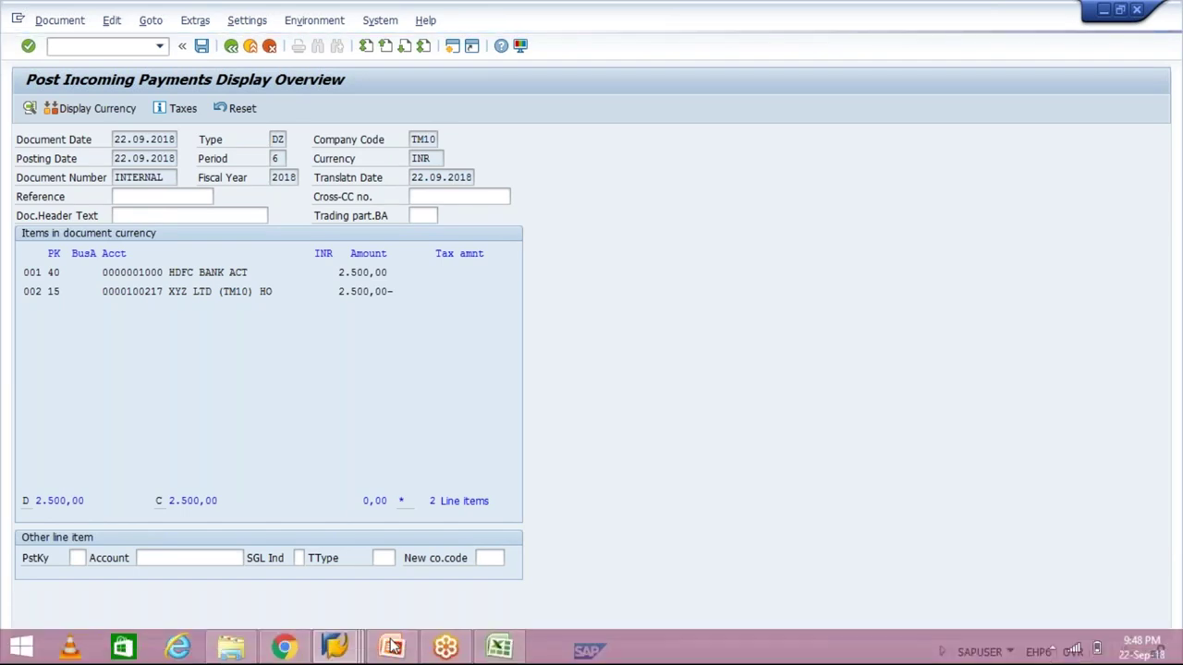
- Open the customer line item display in the other session and select all items for the head office in company code TM10
mouse_move(392, 645)
click(454, 579)
text(FB)
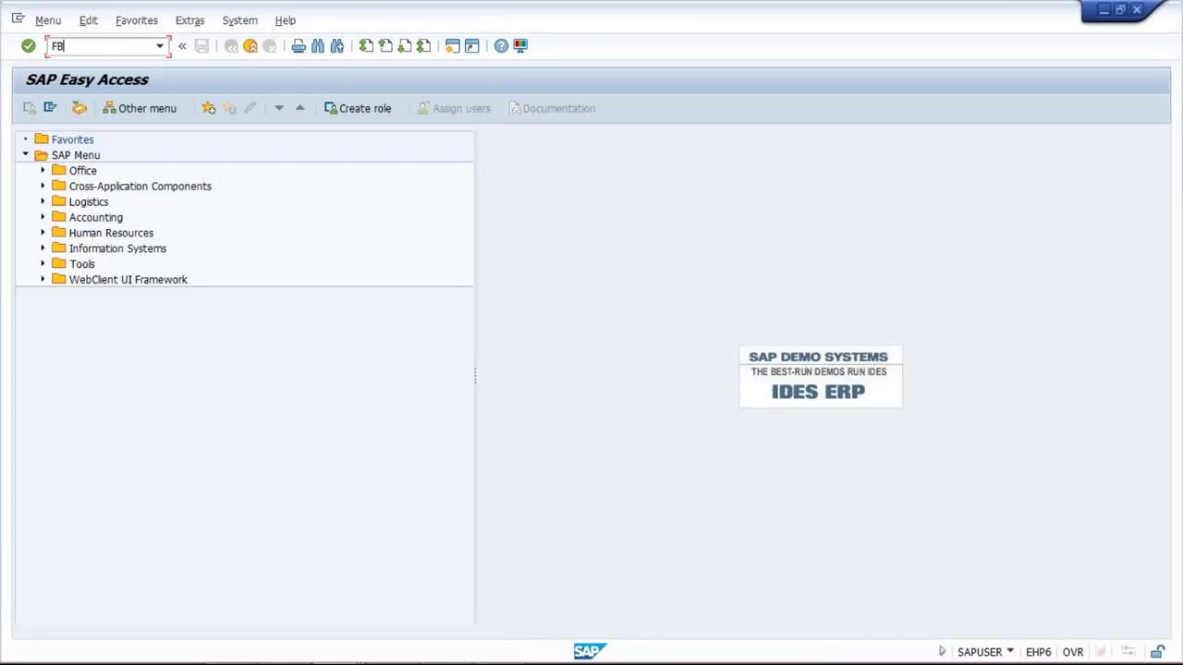
text(L6)
key(Return)
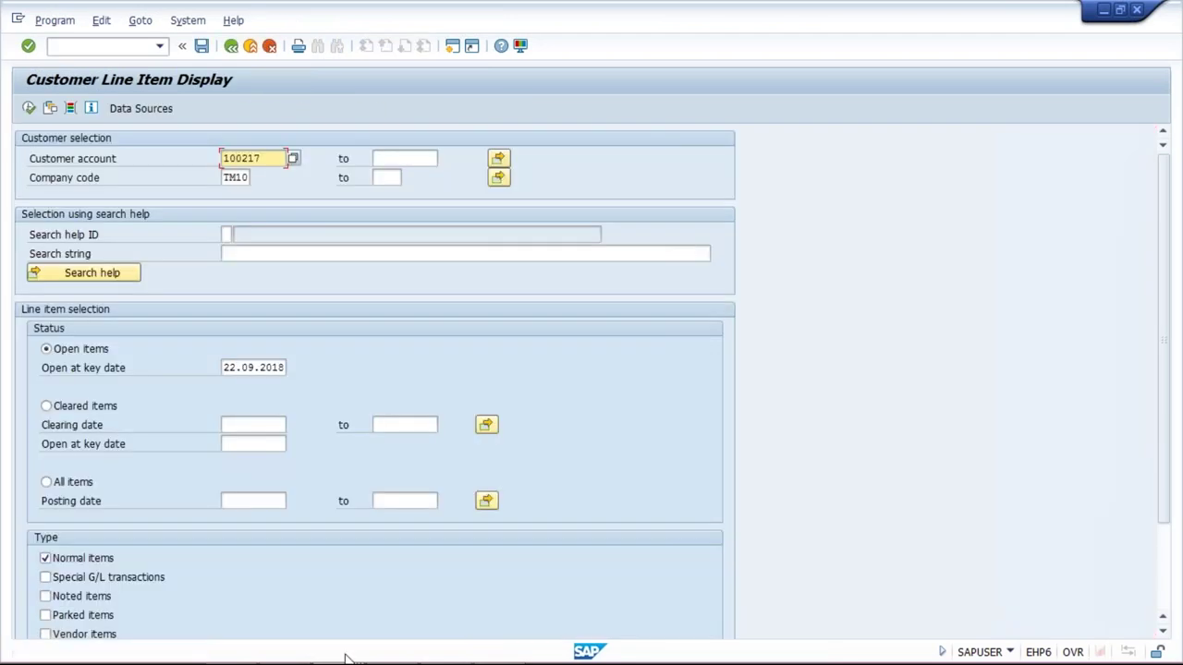
click(81, 482)
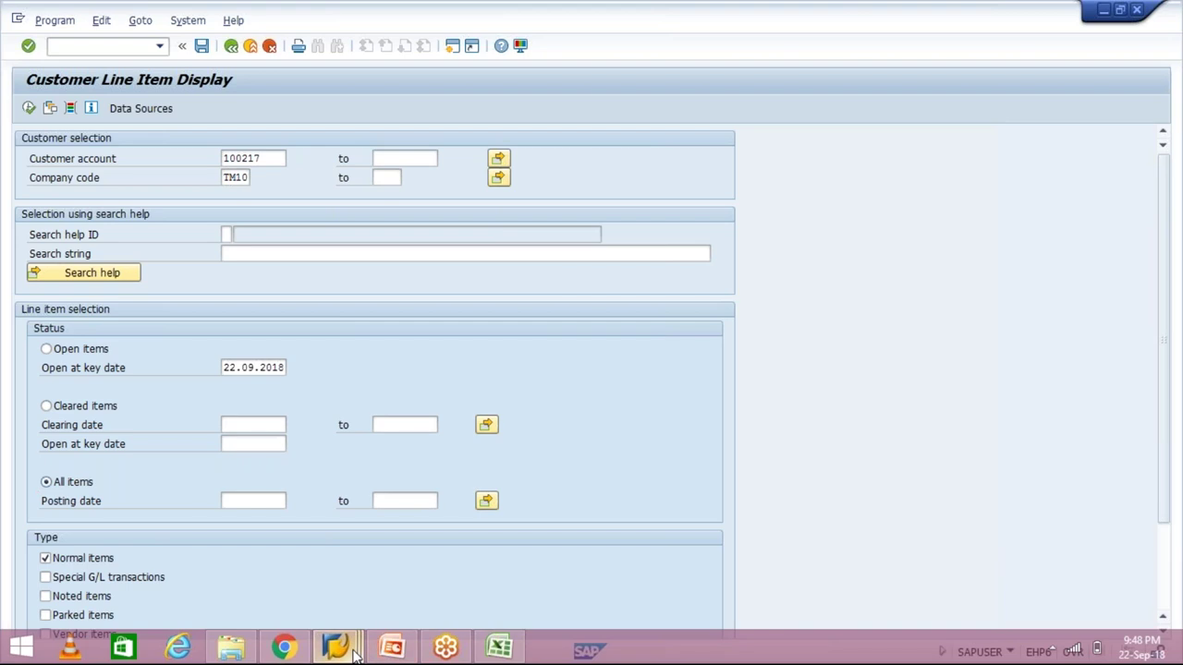
- Check the payment session for the posting result, then return to the customer line item display
click(354, 652)
click(956, 549)
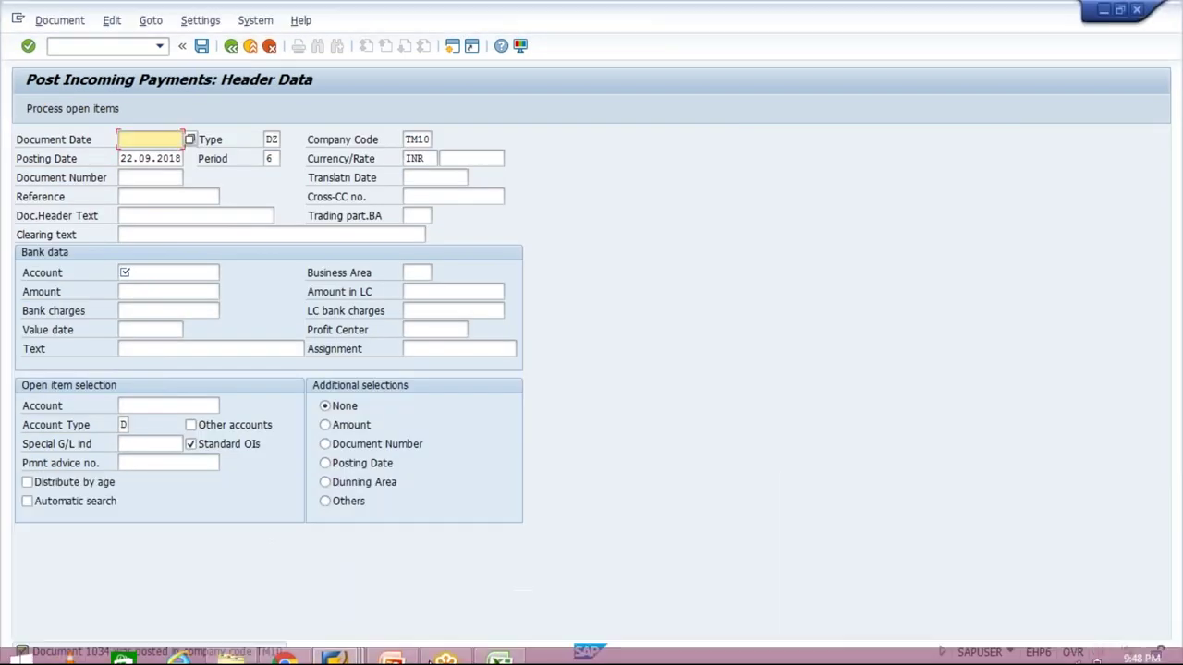
click(341, 650)
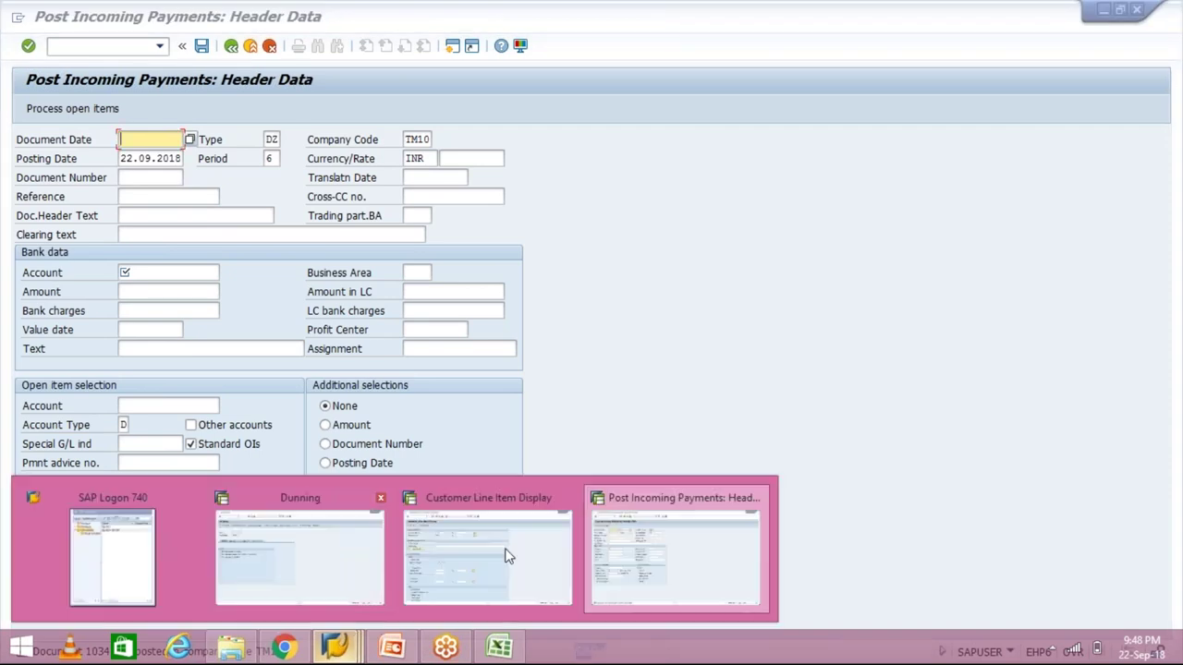
click(507, 556)
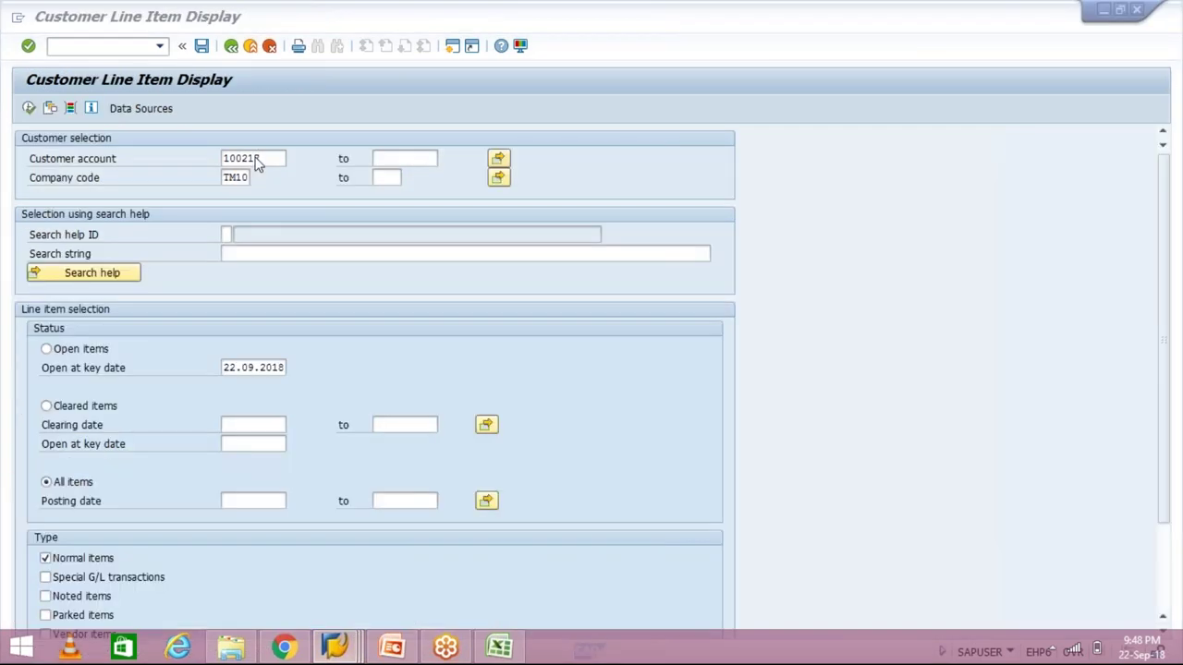
- List all line items of the XYZ LTD head office account and compare the invoices with the payment
click(28, 109)
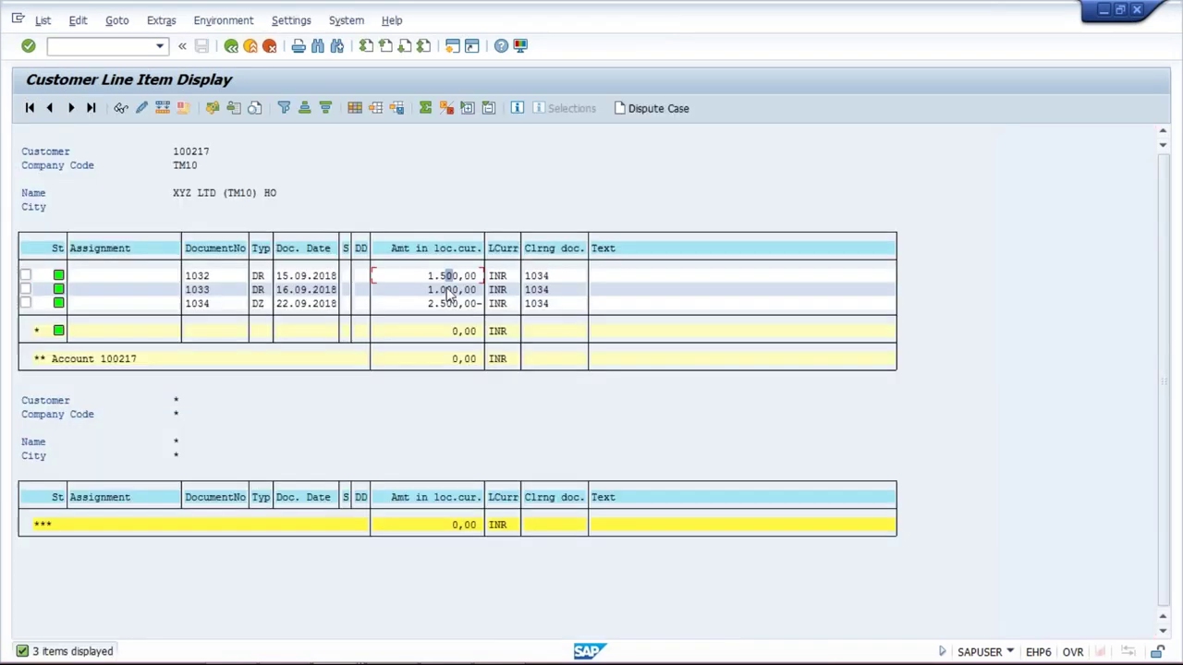
click(452, 290)
click(452, 303)
click(231, 47)
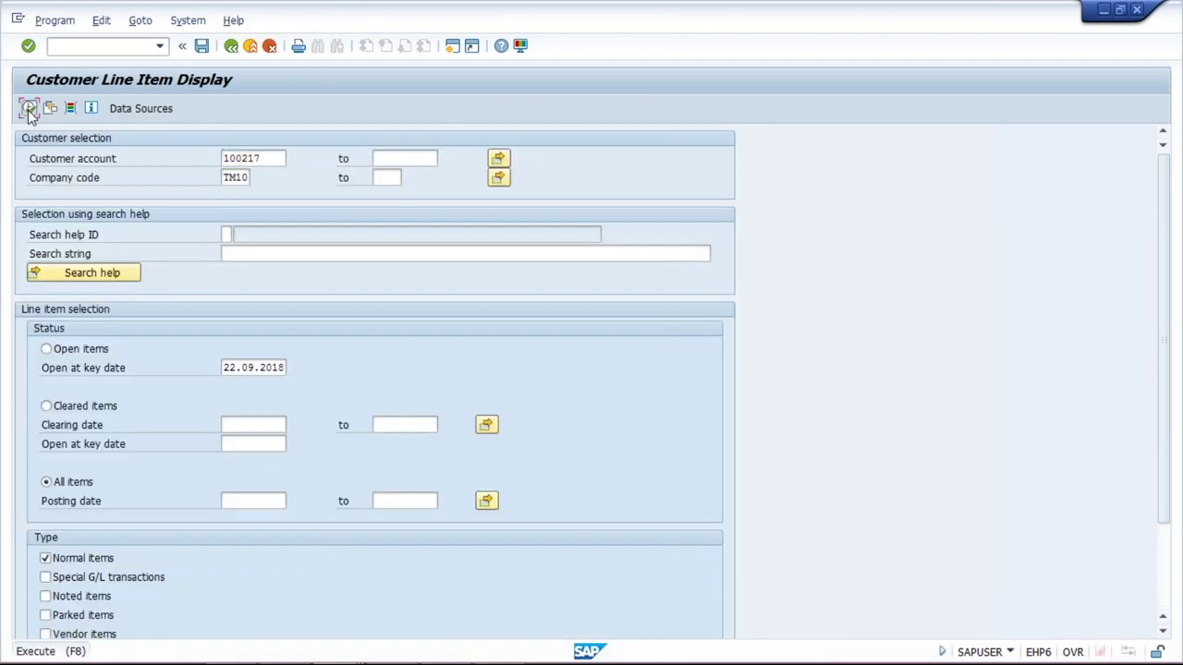
click(29, 110)
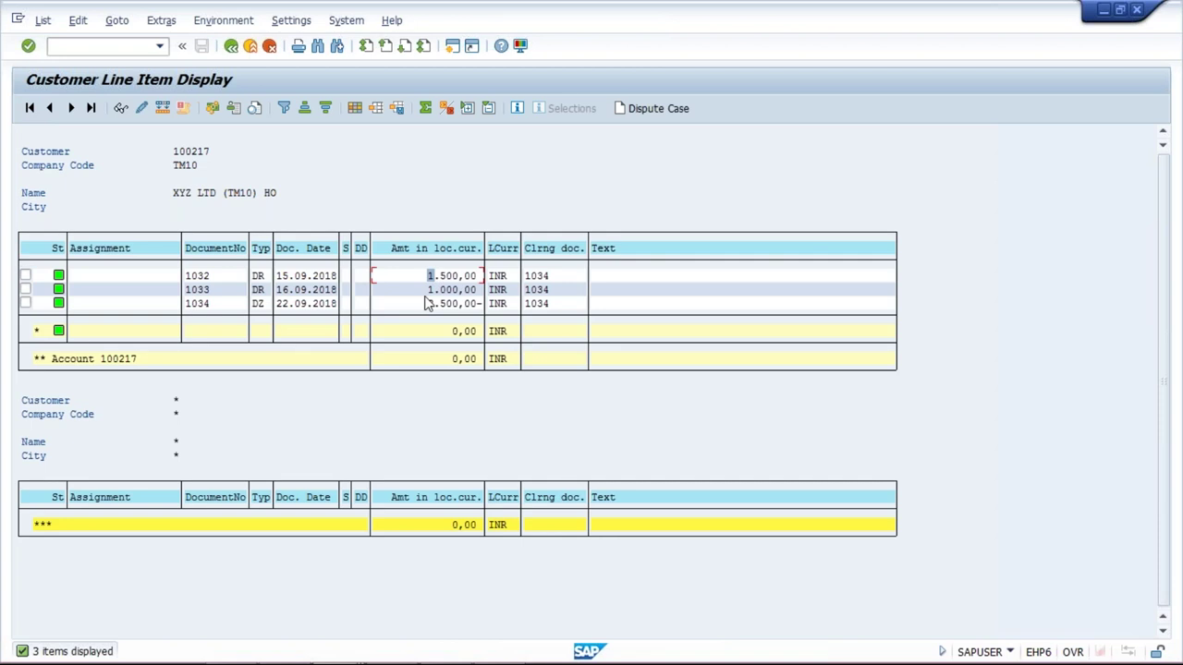
click(431, 289)
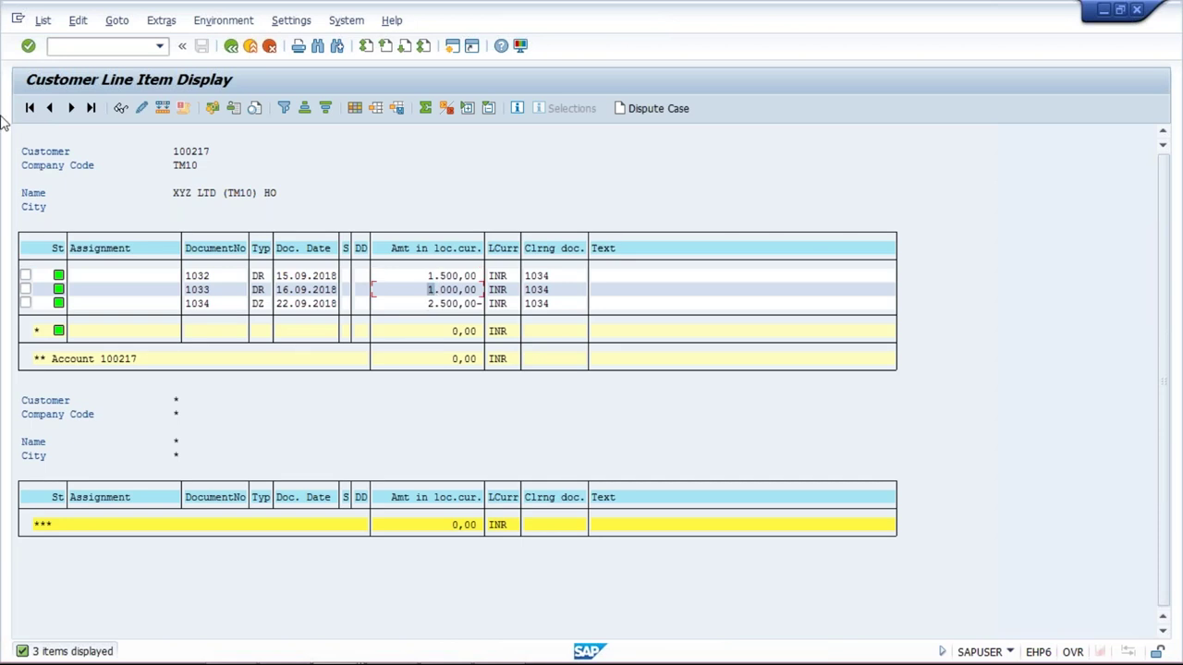
- List all line items of the Hyderabad branch customer account and examine its invoice amount
click(232, 47)
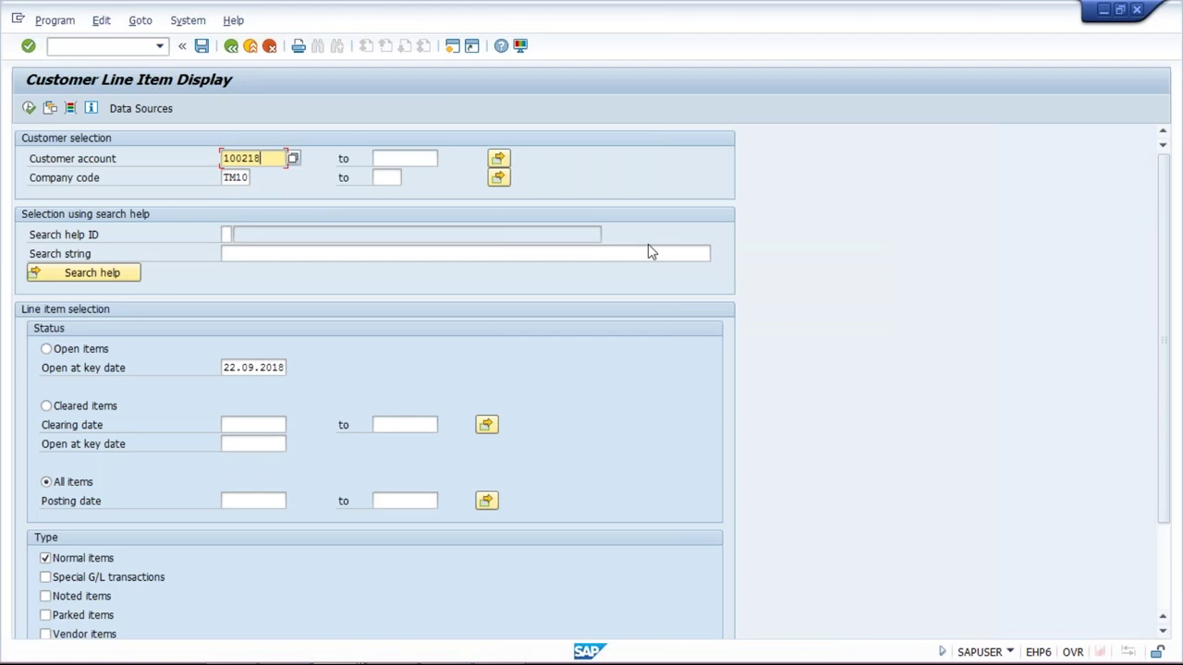
click(28, 109)
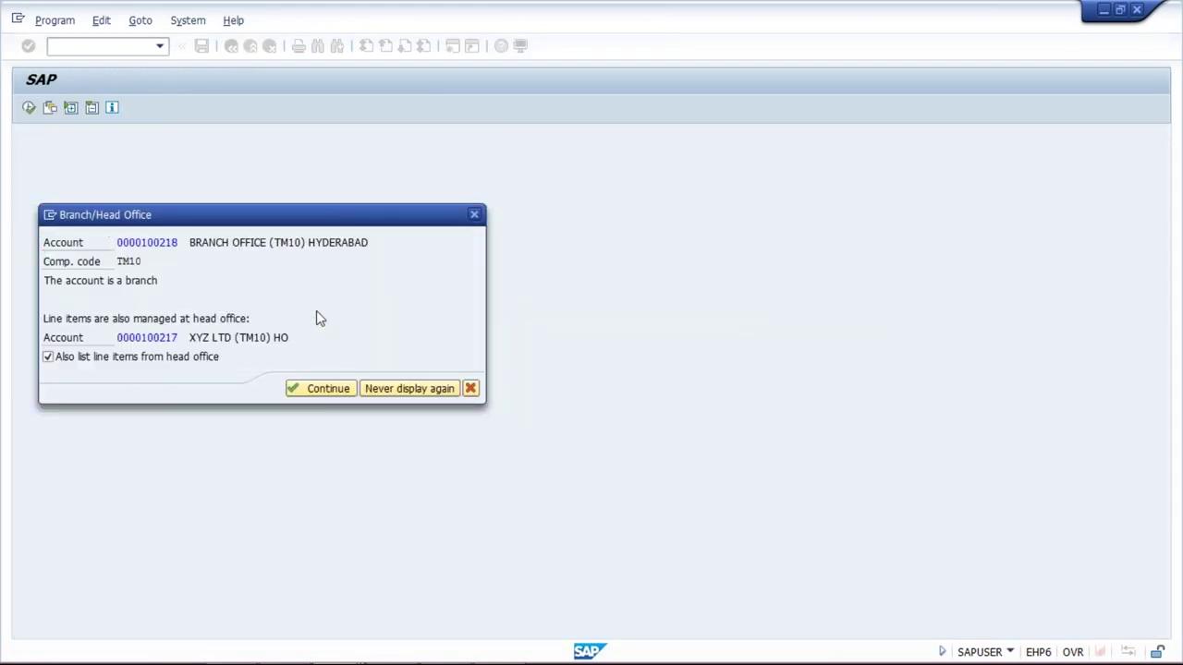
key(Return)
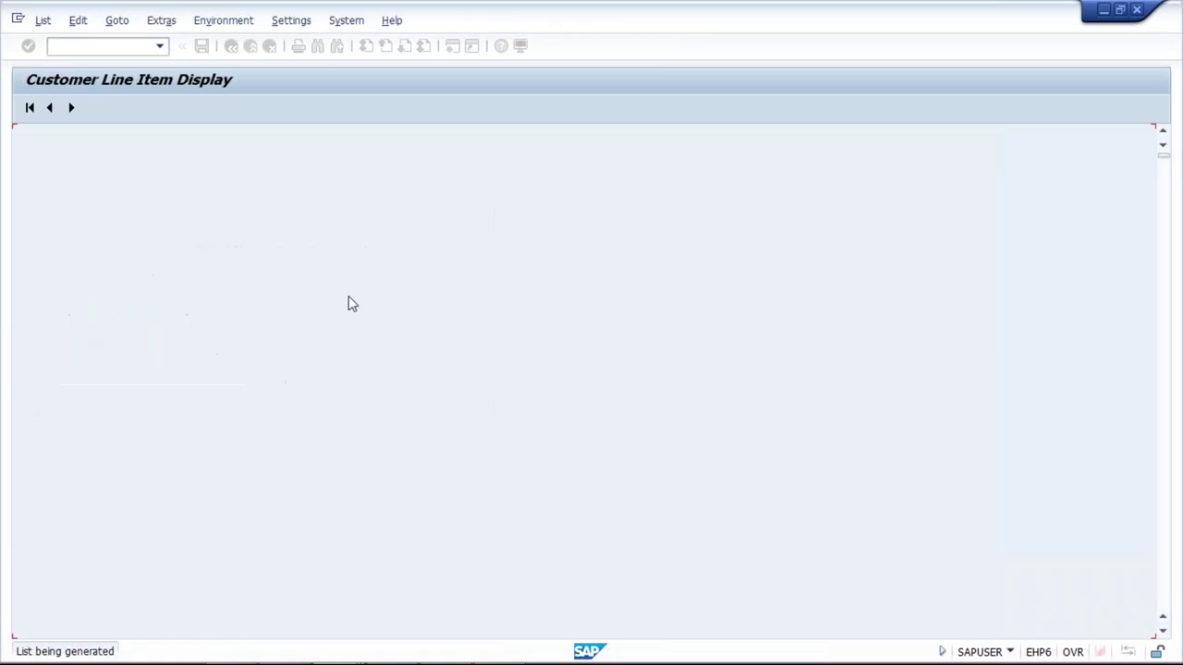
click(434, 279)
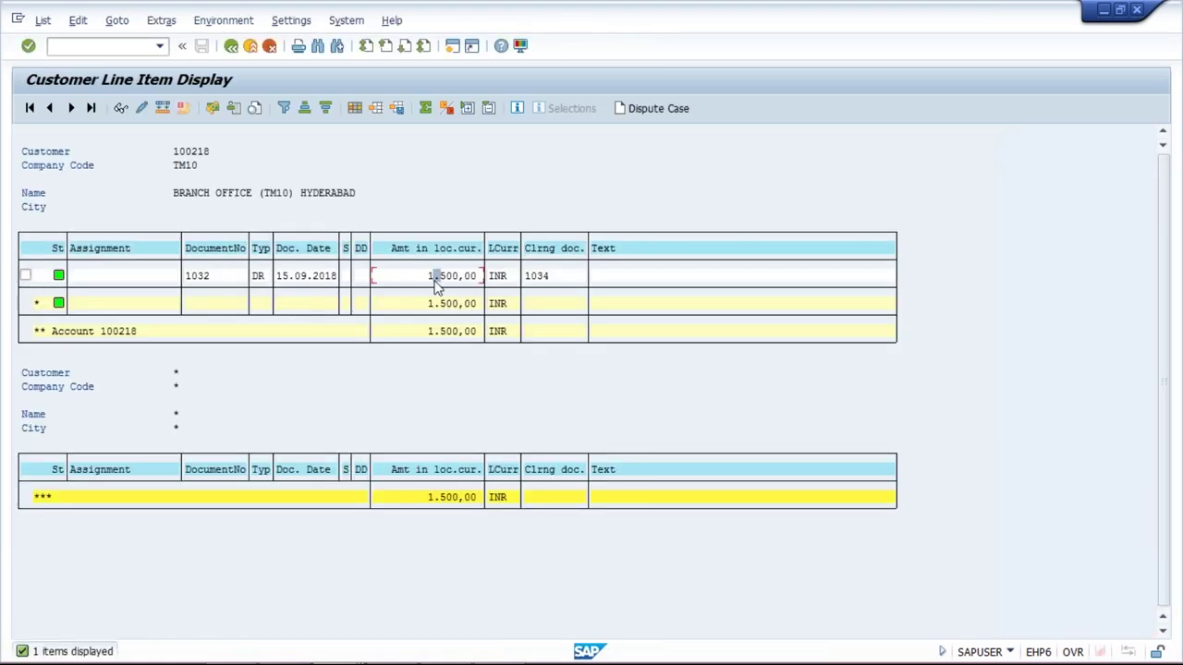
click(425, 277)
- List all line items of the Banglore branch customer account and examine its invoice and clearing document
click(231, 46)
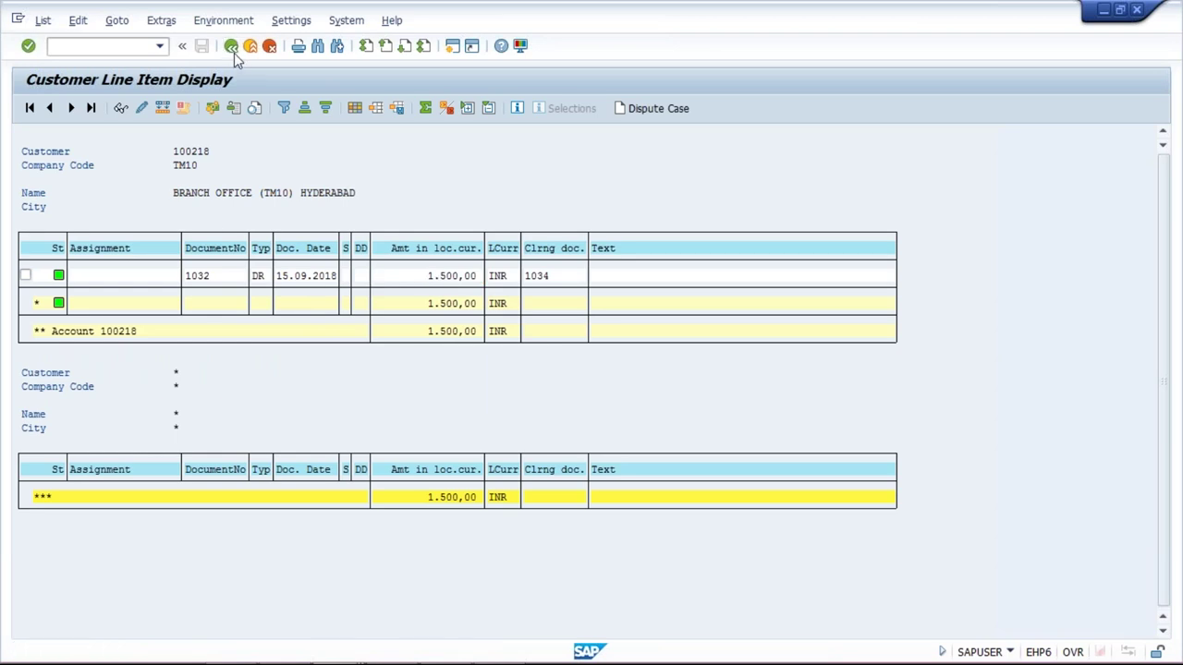
key(F3)
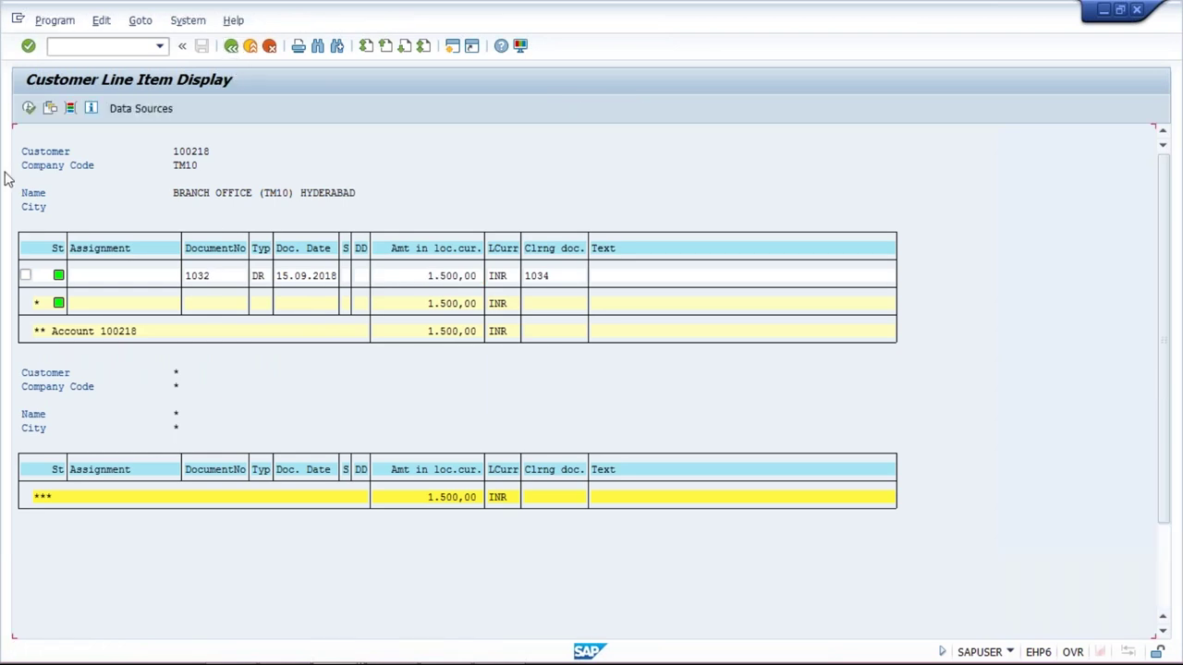
click(277, 158)
key(BackSpace)
text(9)
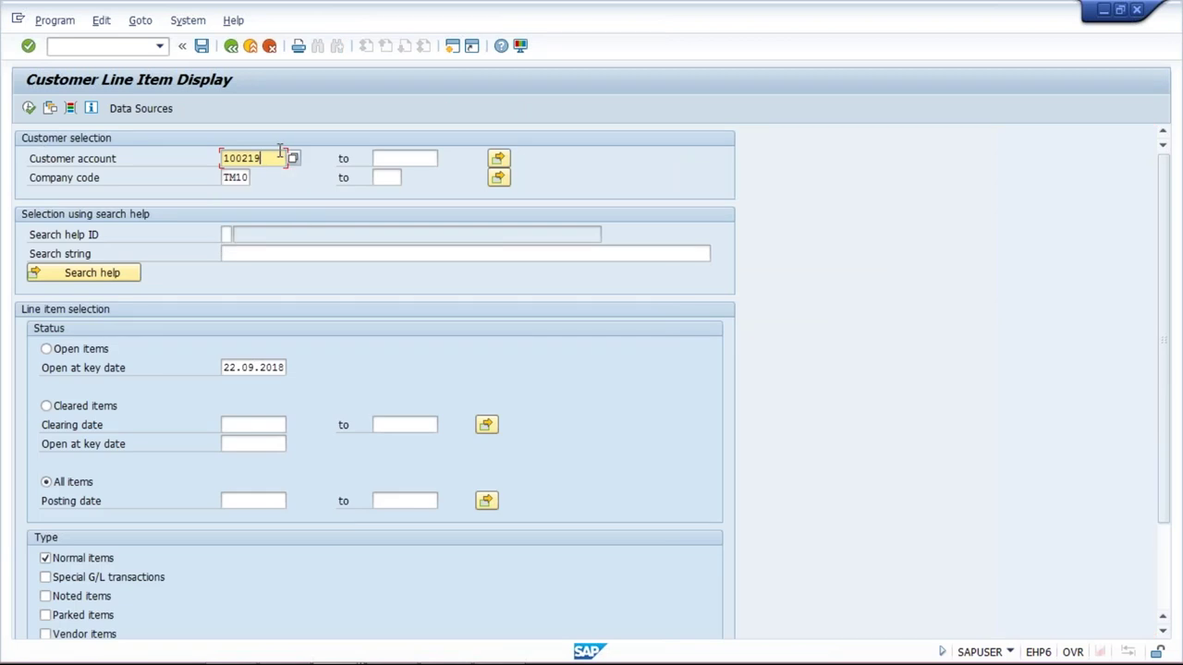
click(29, 108)
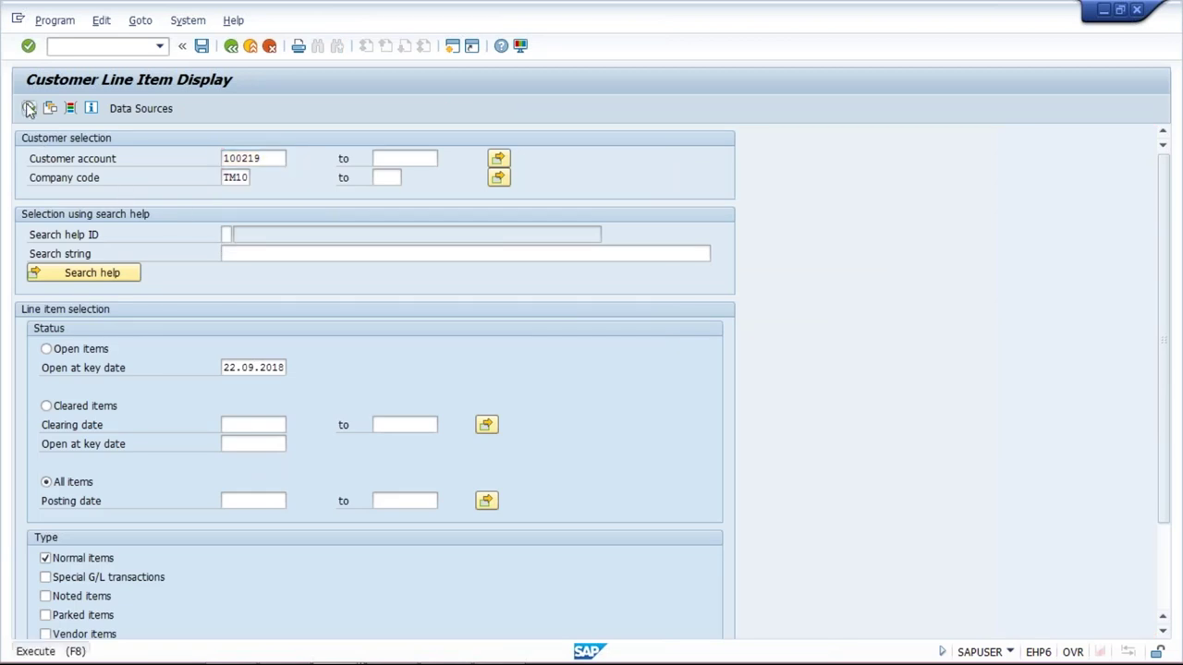
click(331, 393)
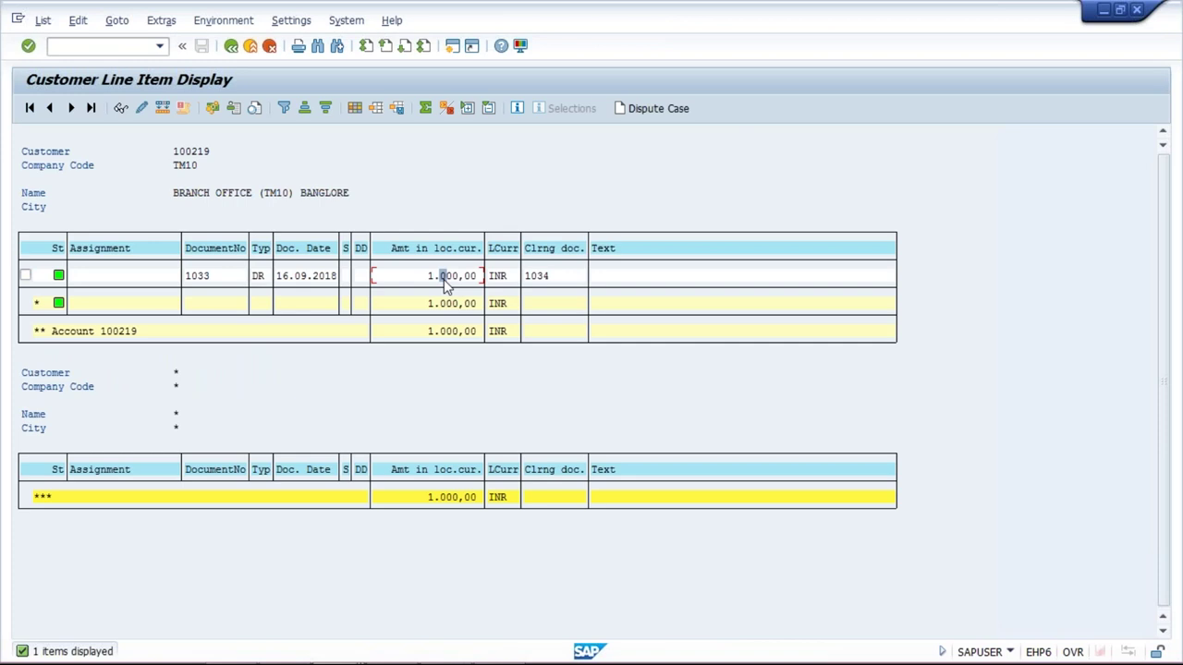
click(553, 278)
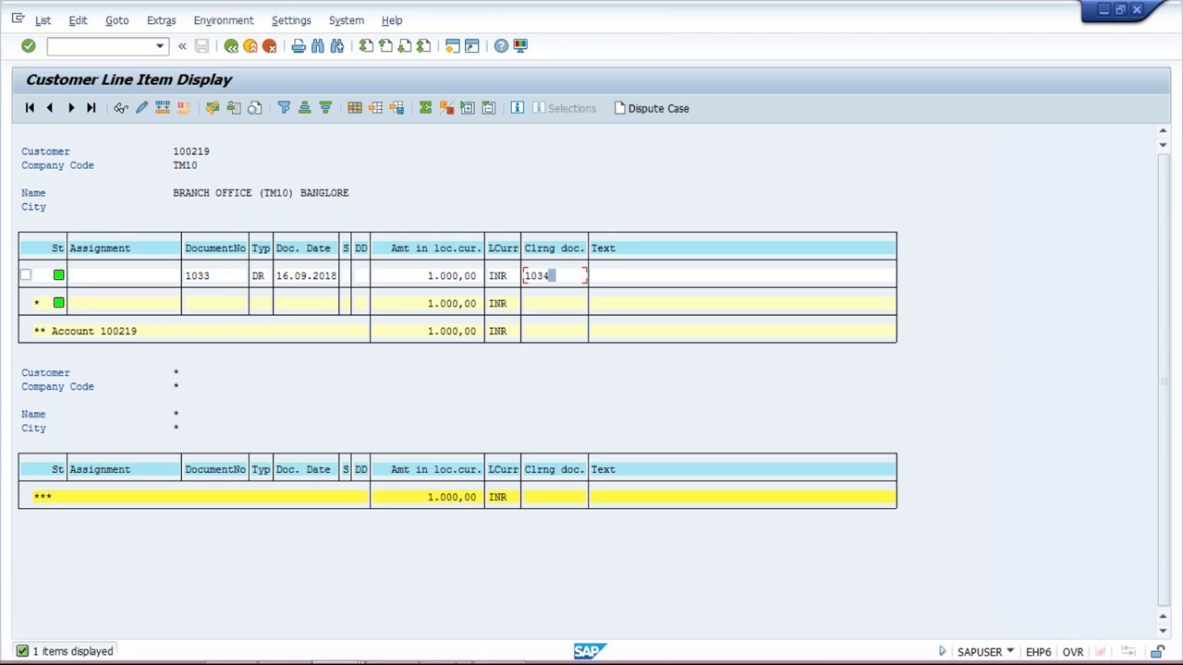
- Switch to the PowerPoint presentation
click(388, 651)
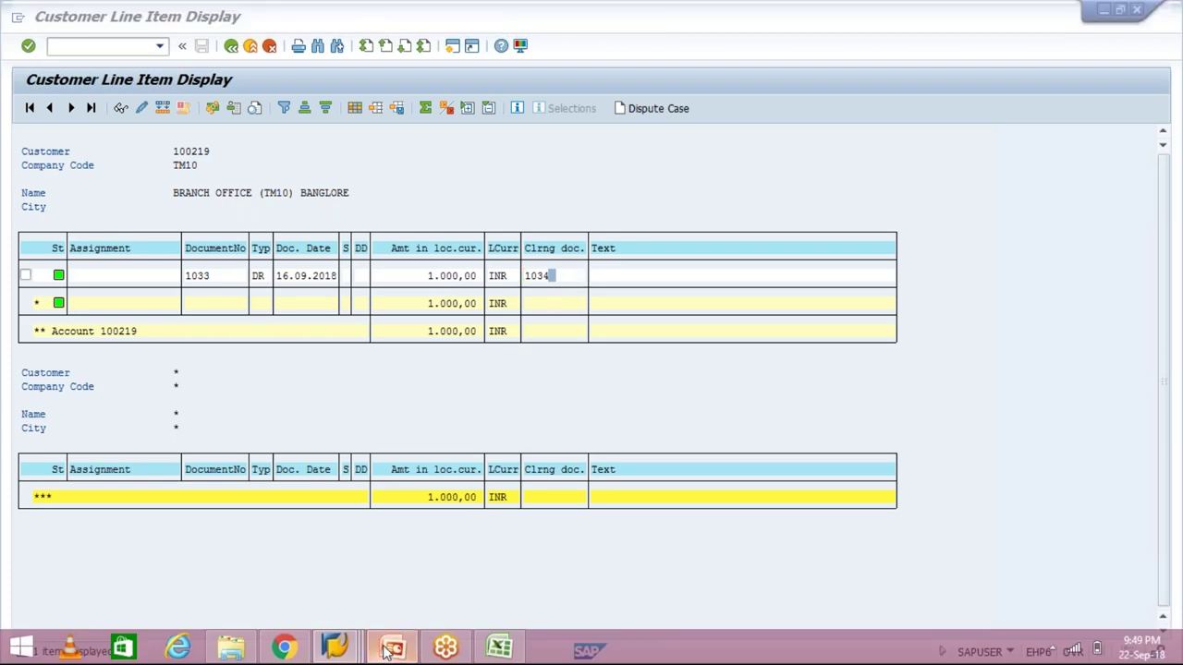